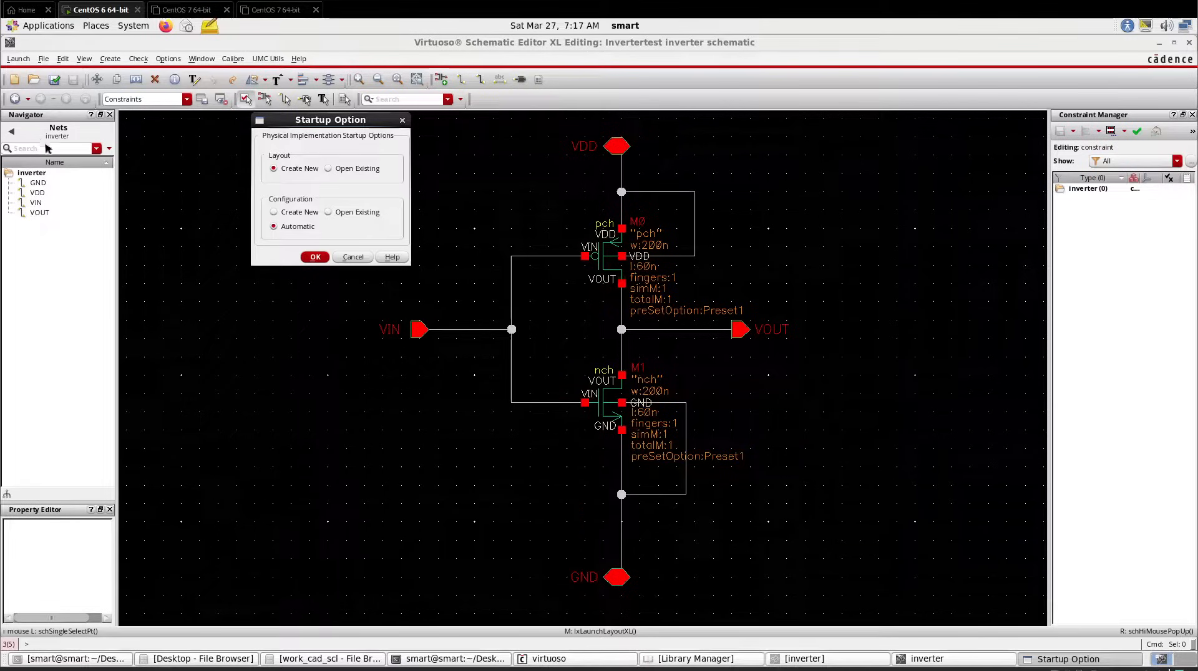
Create a new layout view of type layout for the inverter cell in the Invertertest library, with automatic configuration, and maximize its window
{"action": "left_click", "coordinate": [310, 257]}
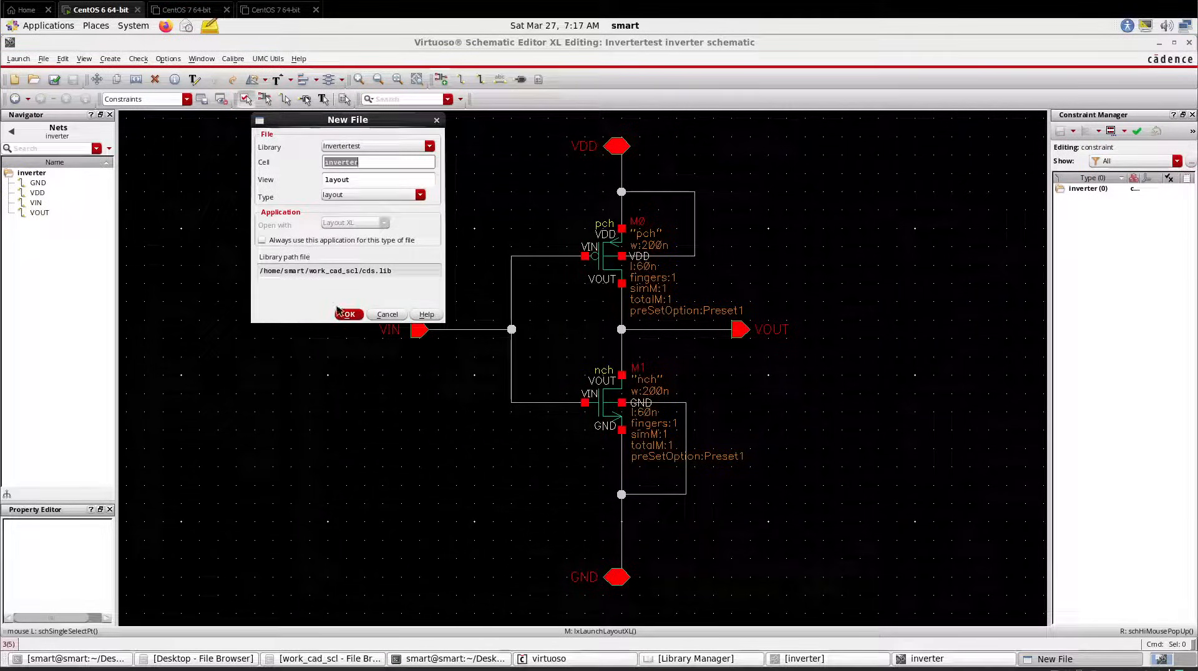
{"action": "left_click", "coordinate": [346, 314]}
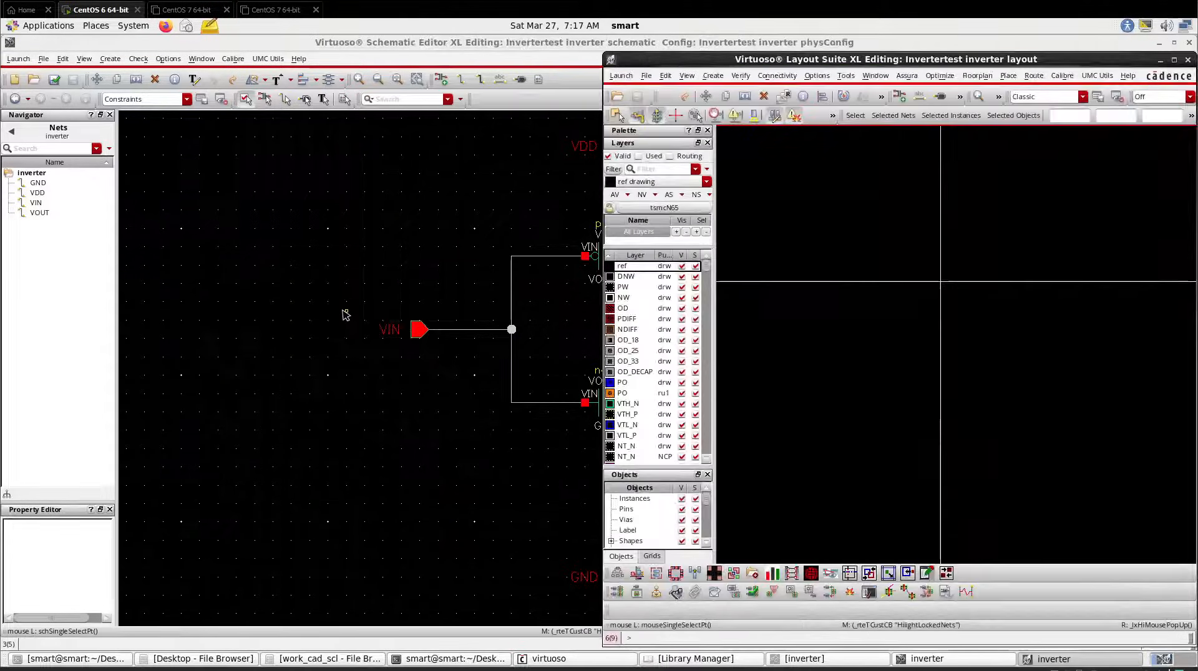
{"action": "double_click", "coordinate": [747, 61]}
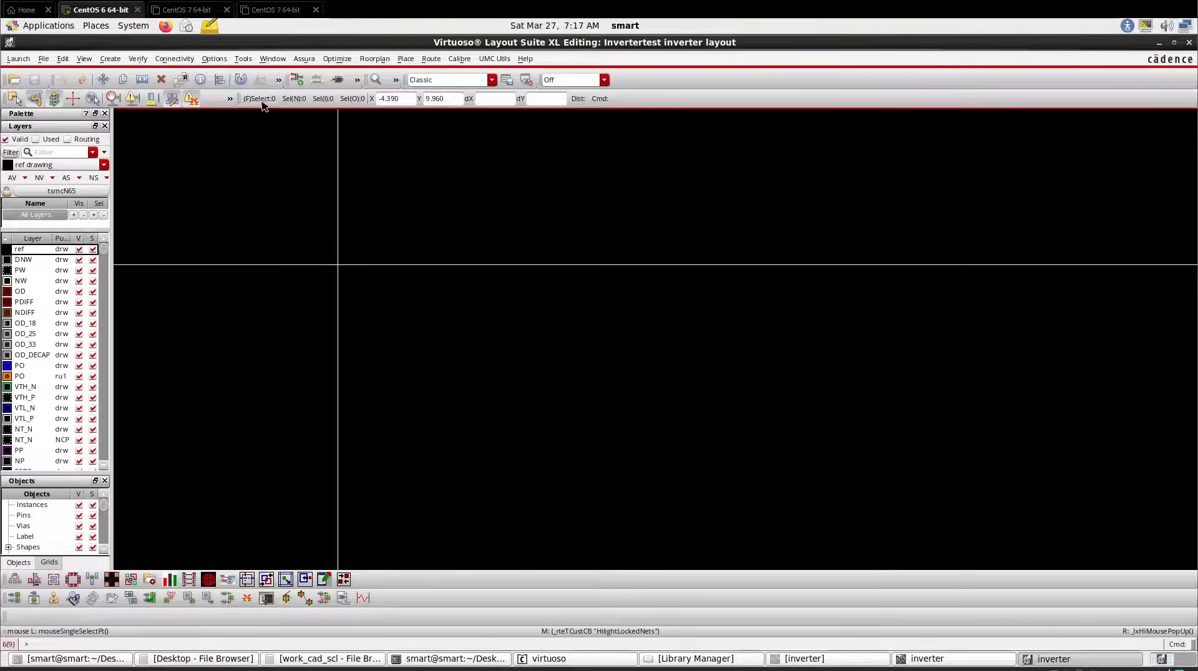
Check the minor and major grid spacing in the layout's display options and accept the settings
{"action": "scroll", "coordinate": [439, 253], "scroll_direction": "up", "scroll_amount": 5, "text": "ctrl"}
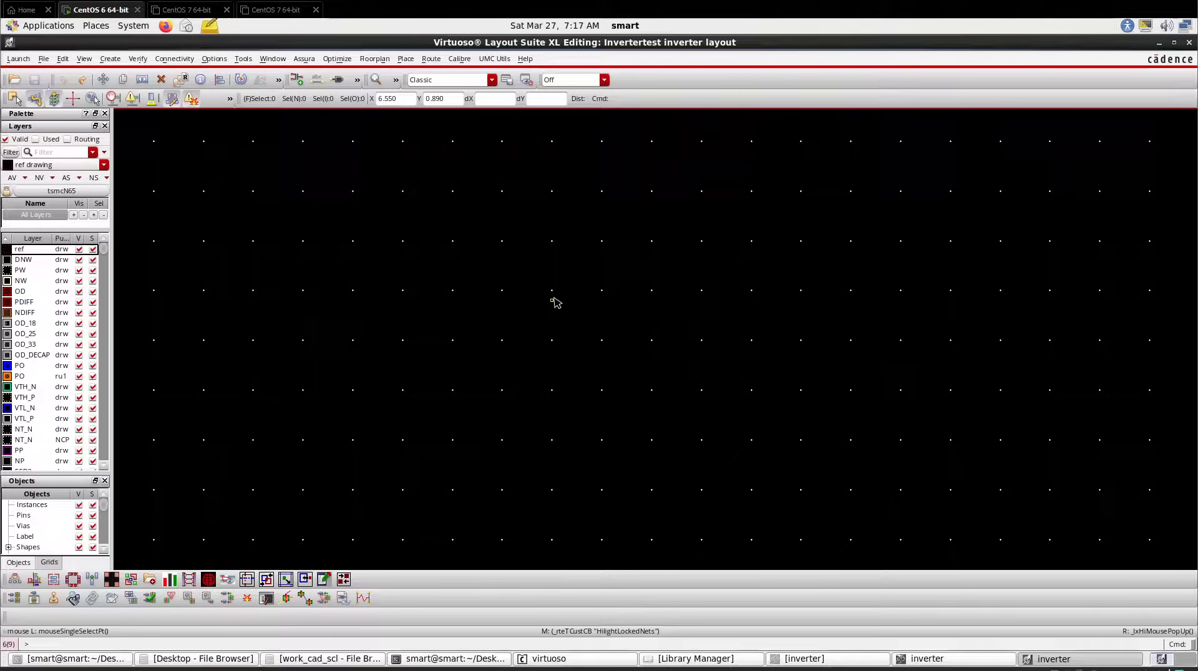
{"action": "left_click", "coordinate": [214, 59]}
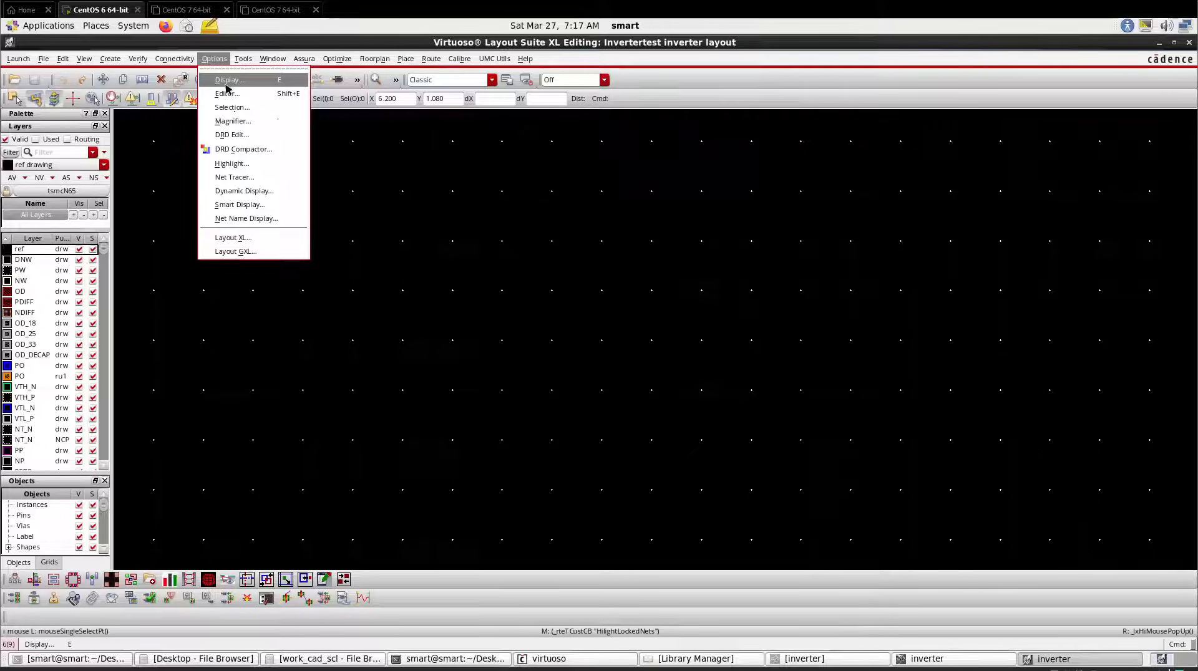
{"action": "left_click", "coordinate": [226, 85]}
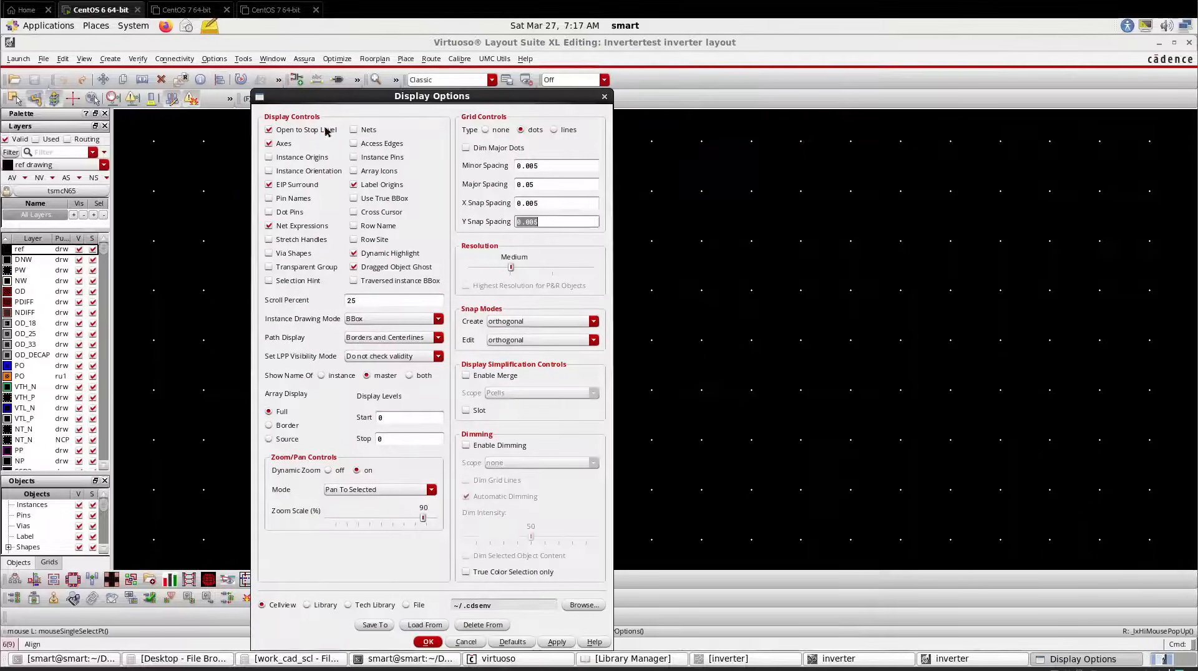
{"action": "left_click", "coordinate": [541, 167]}
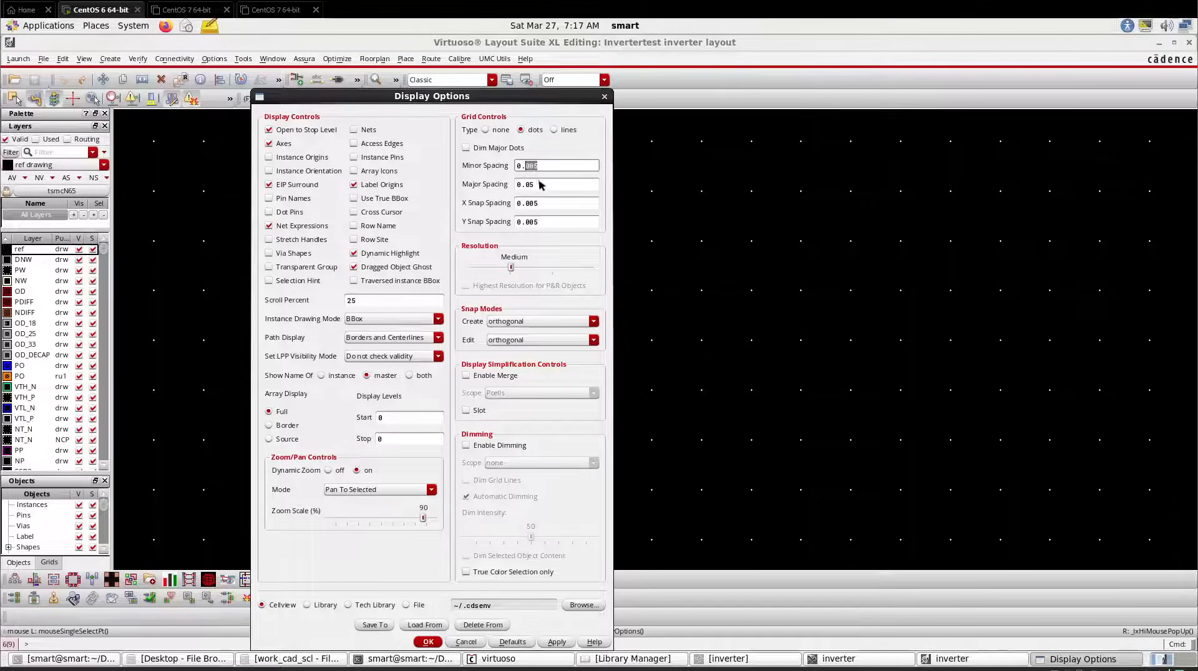
{"action": "left_click", "coordinate": [542, 185]}
{"action": "left_click", "coordinate": [437, 643]}
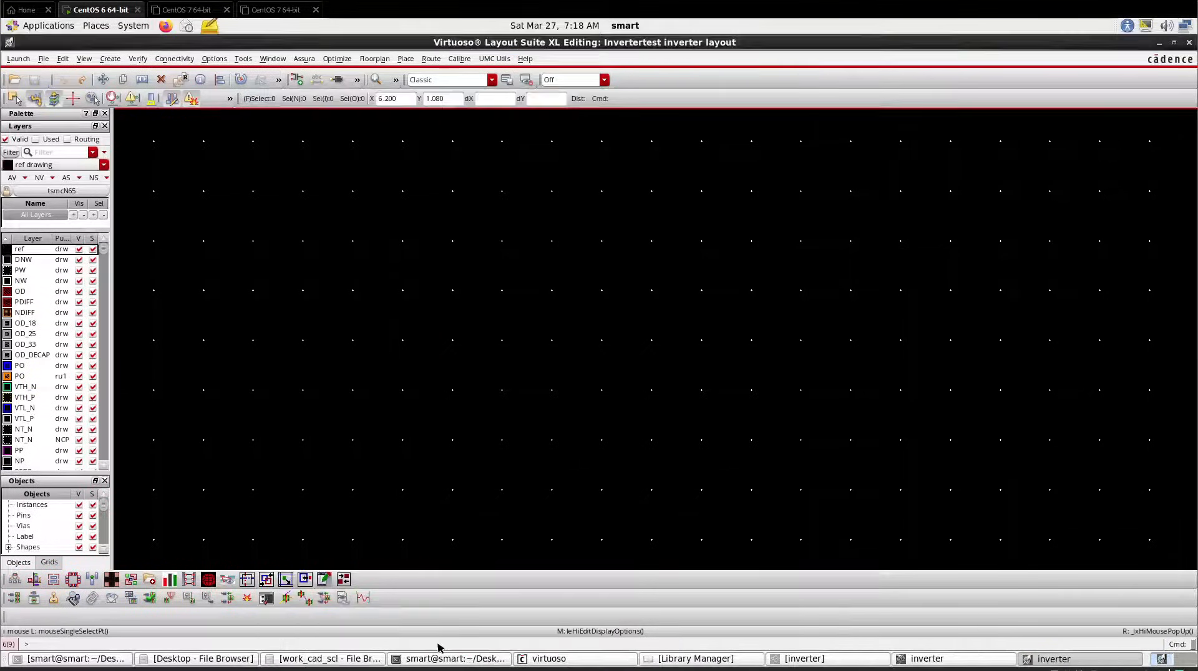
Generate only the instances from the schematic source, with connectivity extraction and without I/O pins or PR boundary, and display all hierarchy levels
{"action": "left_click", "coordinate": [180, 63]}
{"action": "mouse_move", "coordinate": [201, 193]}
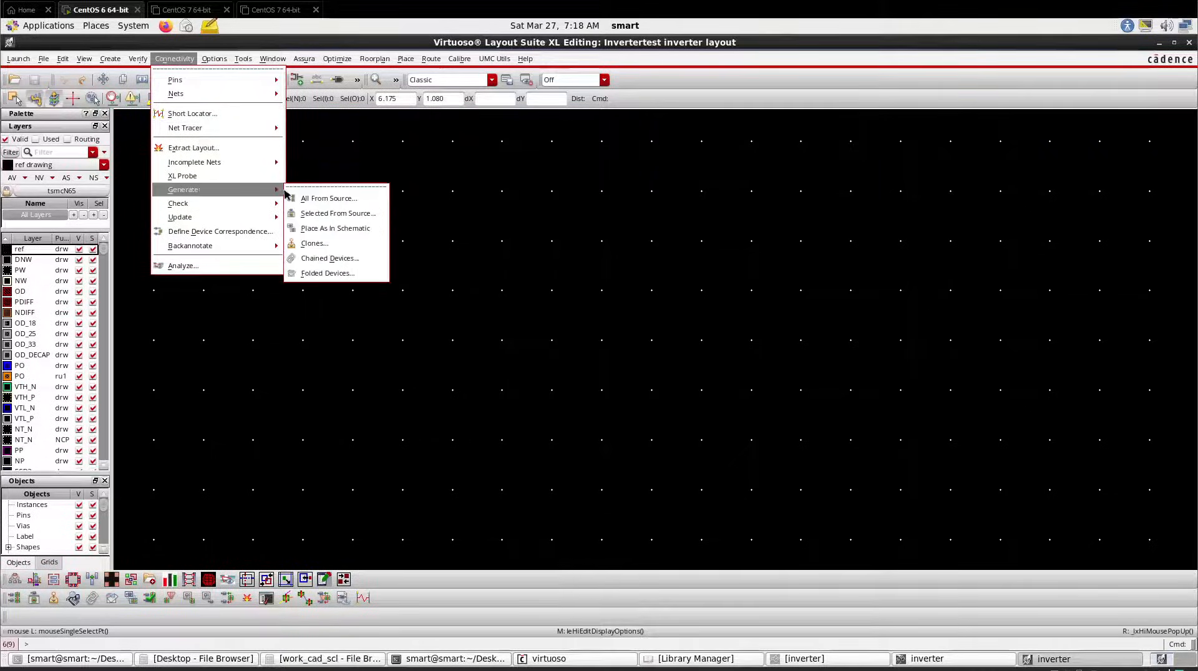
{"action": "left_click", "coordinate": [301, 199]}
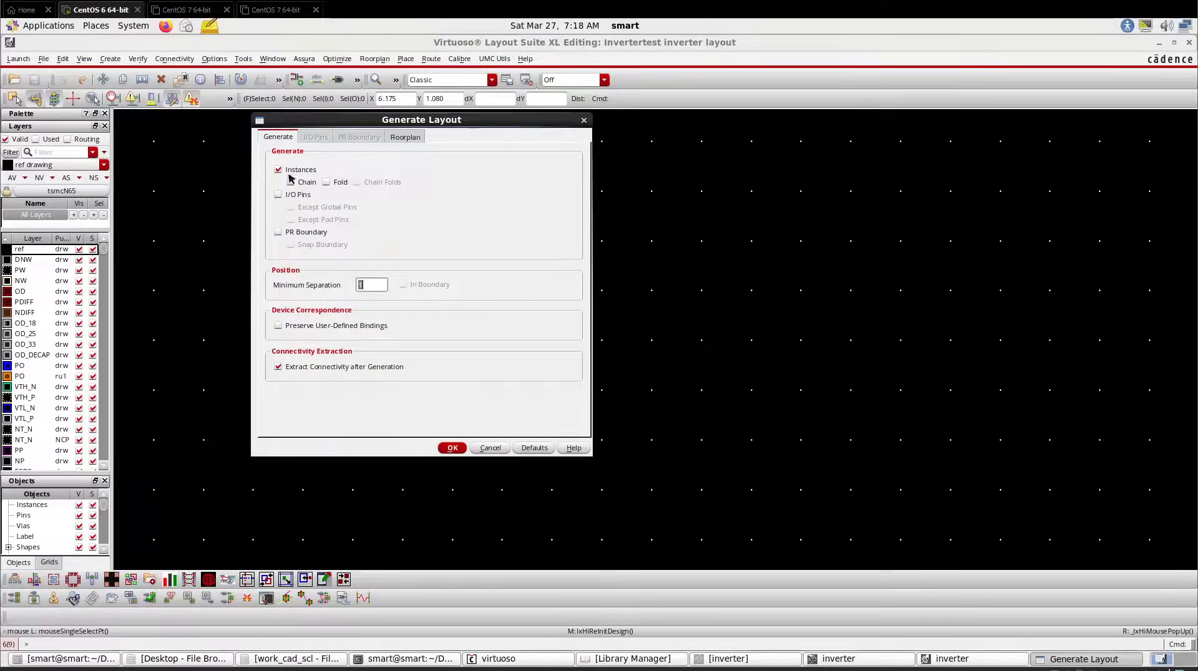
{"action": "left_click", "coordinate": [451, 446]}
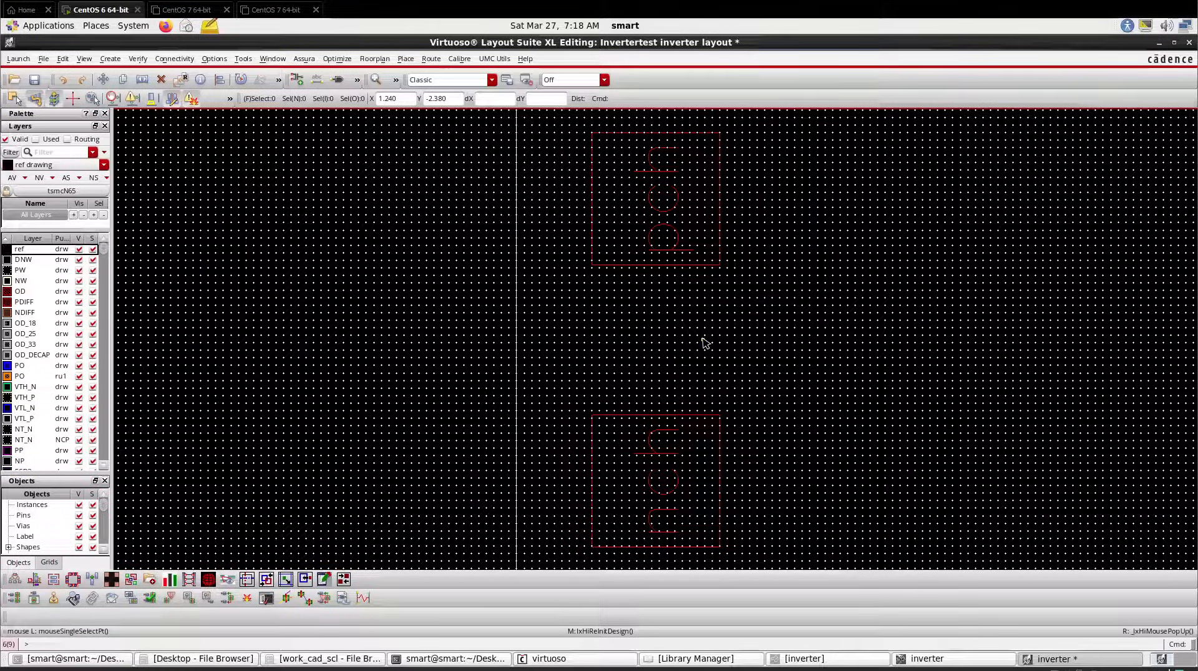
{"action": "key", "text": "shift+f"}
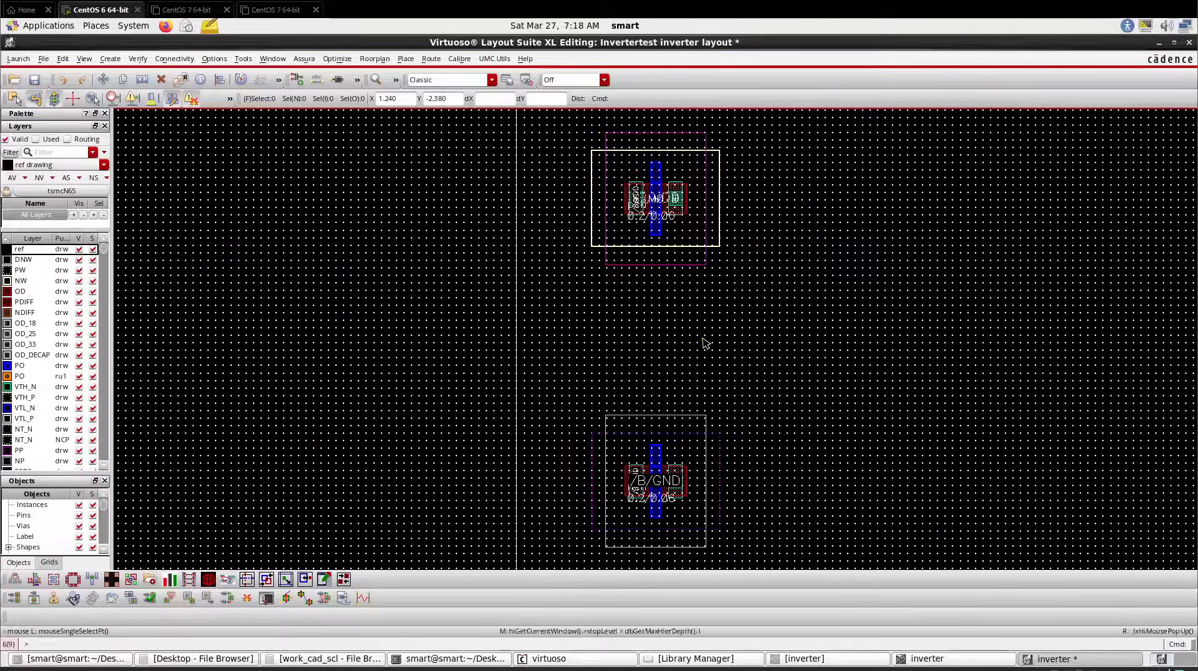
Examine the gate, source, drain and body terminals of the generated pch and nch transistors
{"action": "scroll", "coordinate": [624, 202], "scroll_direction": "up", "scroll_amount": 2, "text": "ctrl"}
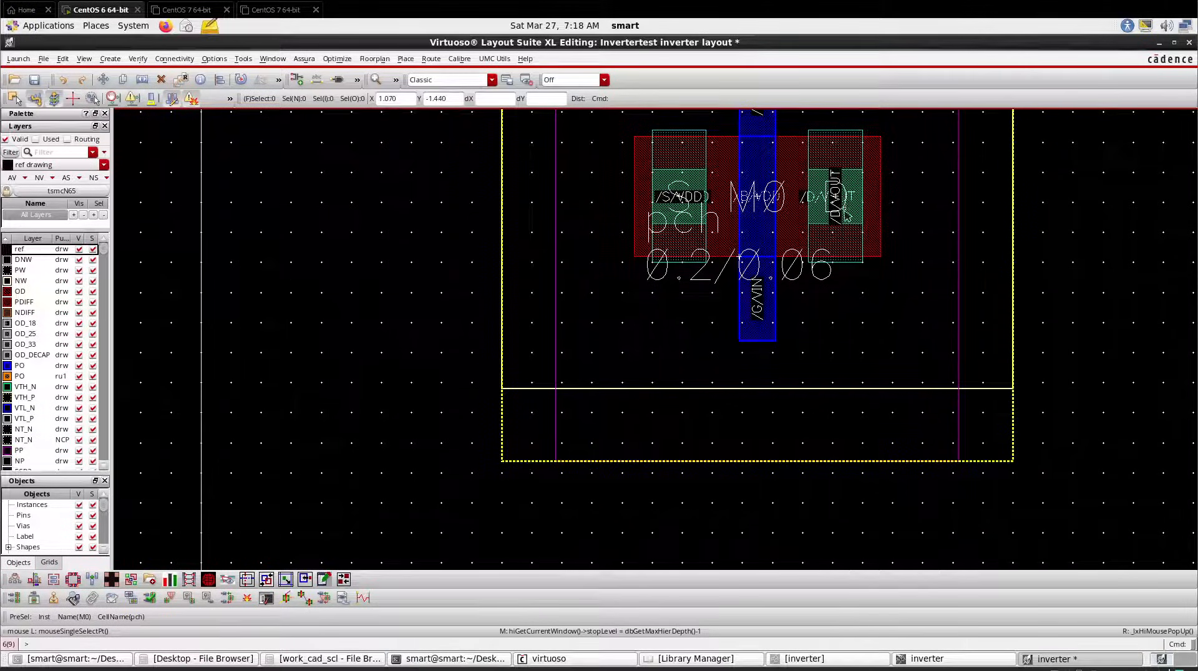
{"action": "scroll", "coordinate": [750, 251], "scroll_direction": "down", "scroll_amount": 1, "text": "ctrl"}
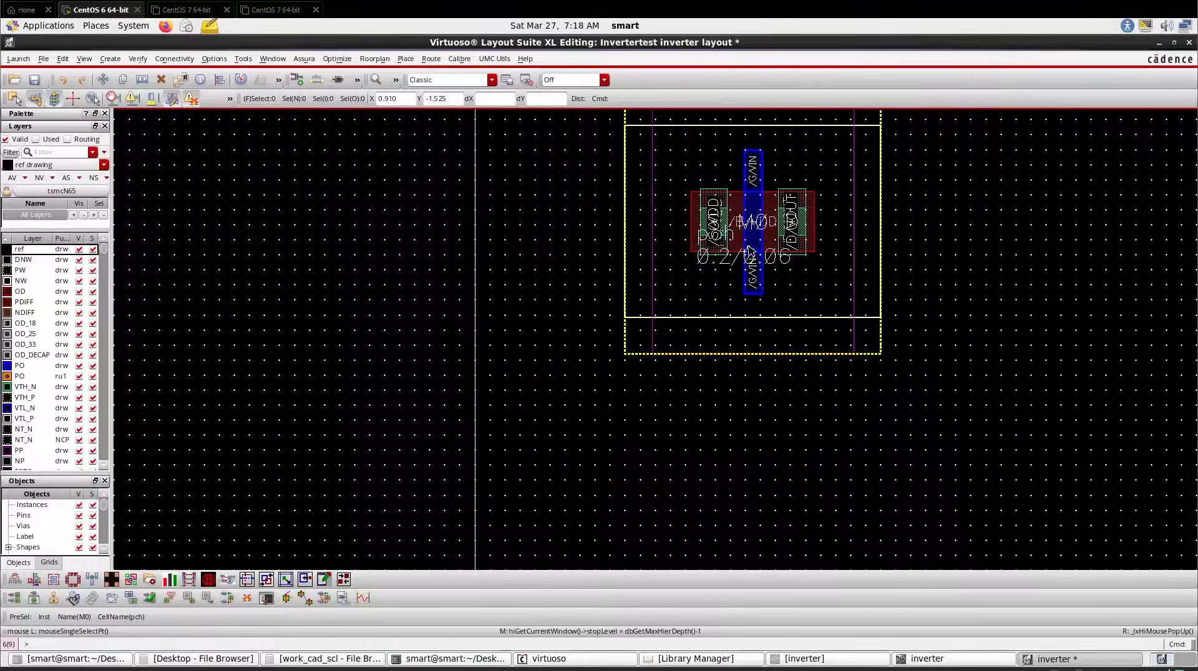
{"action": "scroll", "coordinate": [773, 295], "scroll_direction": "down", "scroll_amount": 3, "text": "ctrl"}
{"action": "scroll", "coordinate": [747, 428], "scroll_direction": "up", "scroll_amount": 3, "text": "ctrl"}
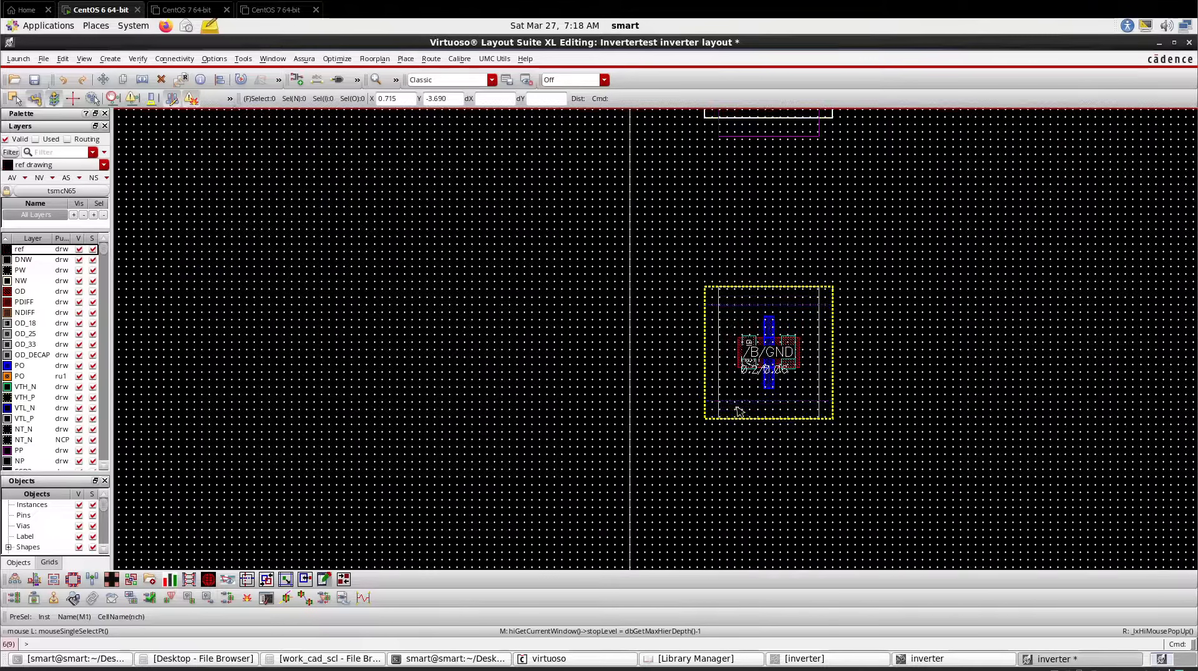
{"action": "scroll", "coordinate": [746, 333], "scroll_direction": "up", "scroll_amount": 1, "text": "ctrl"}
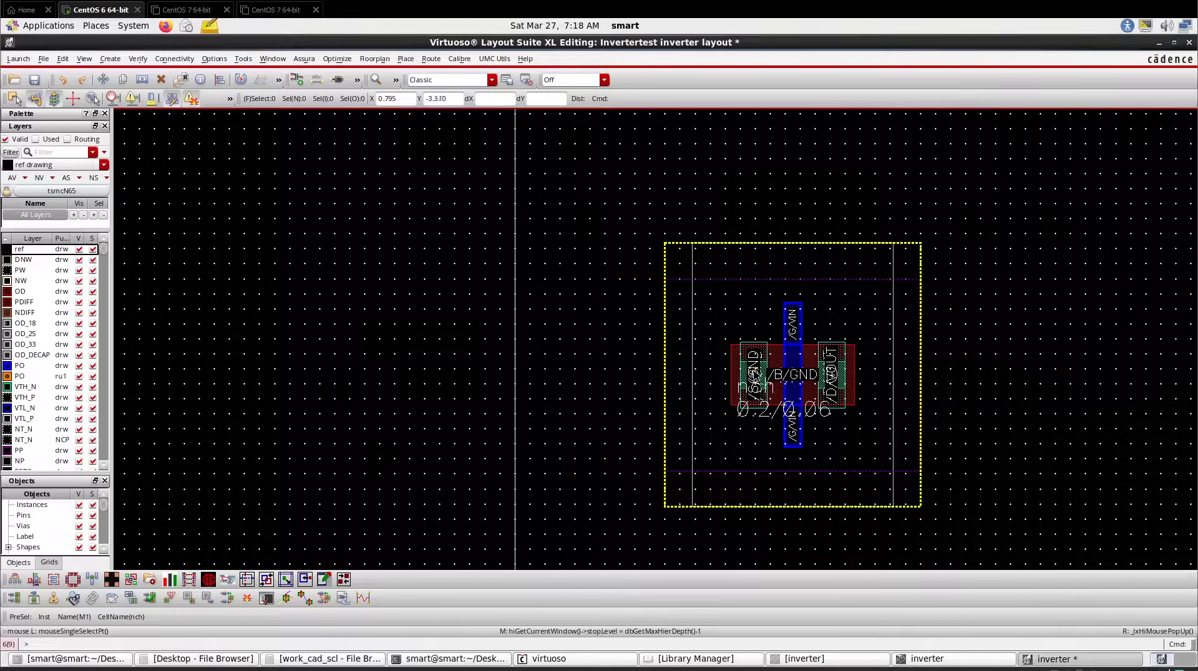
{"action": "scroll", "coordinate": [695, 354], "scroll_direction": "down", "scroll_amount": 1, "text": "ctrl"}
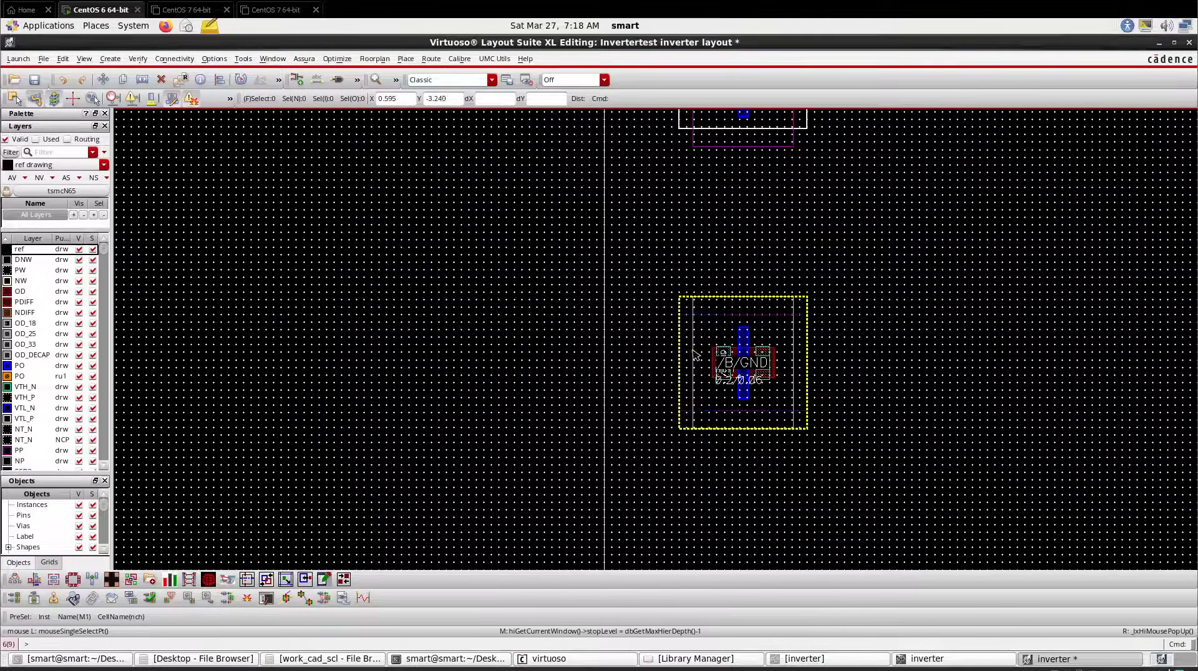
{"action": "scroll", "coordinate": [718, 278], "scroll_direction": "down", "scroll_amount": 1, "text": "ctrl"}
{"action": "scroll", "coordinate": [716, 165], "scroll_direction": "up", "scroll_amount": 2, "text": "ctrl"}
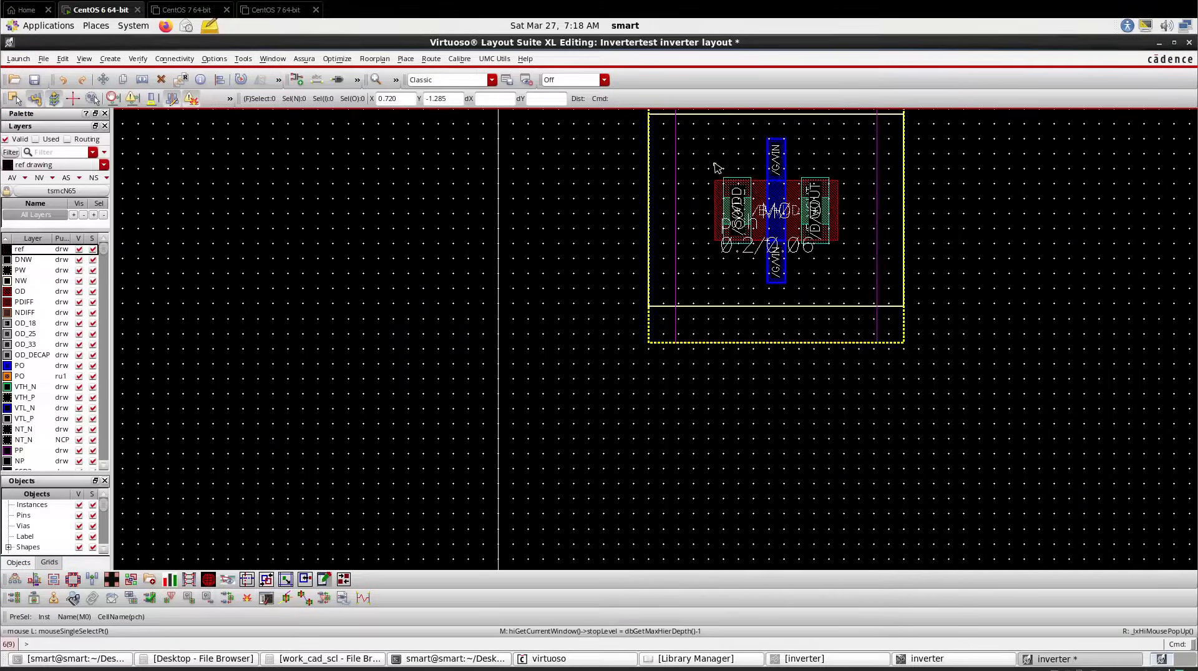
{"action": "scroll", "coordinate": [742, 303], "scroll_direction": "down", "scroll_amount": 1, "text": "ctrl"}
{"action": "scroll", "coordinate": [740, 326], "scroll_direction": "down", "scroll_amount": 1, "text": "ctrl"}
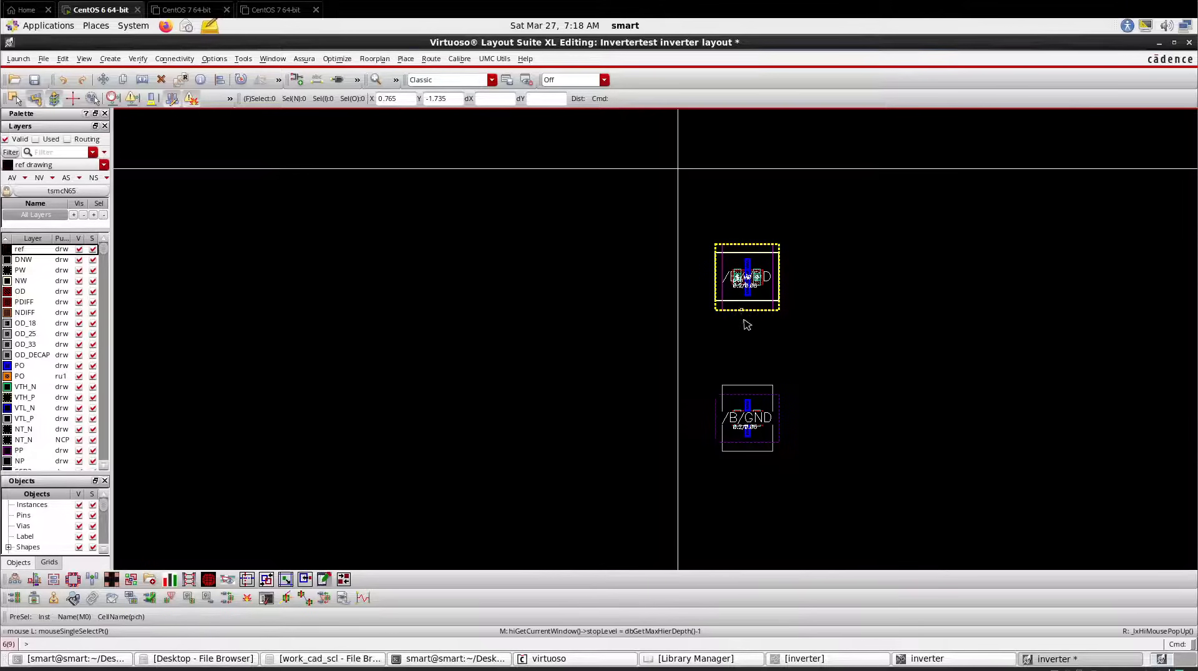
{"action": "scroll", "coordinate": [746, 324], "scroll_direction": "up", "scroll_amount": 1, "text": "ctrl"}
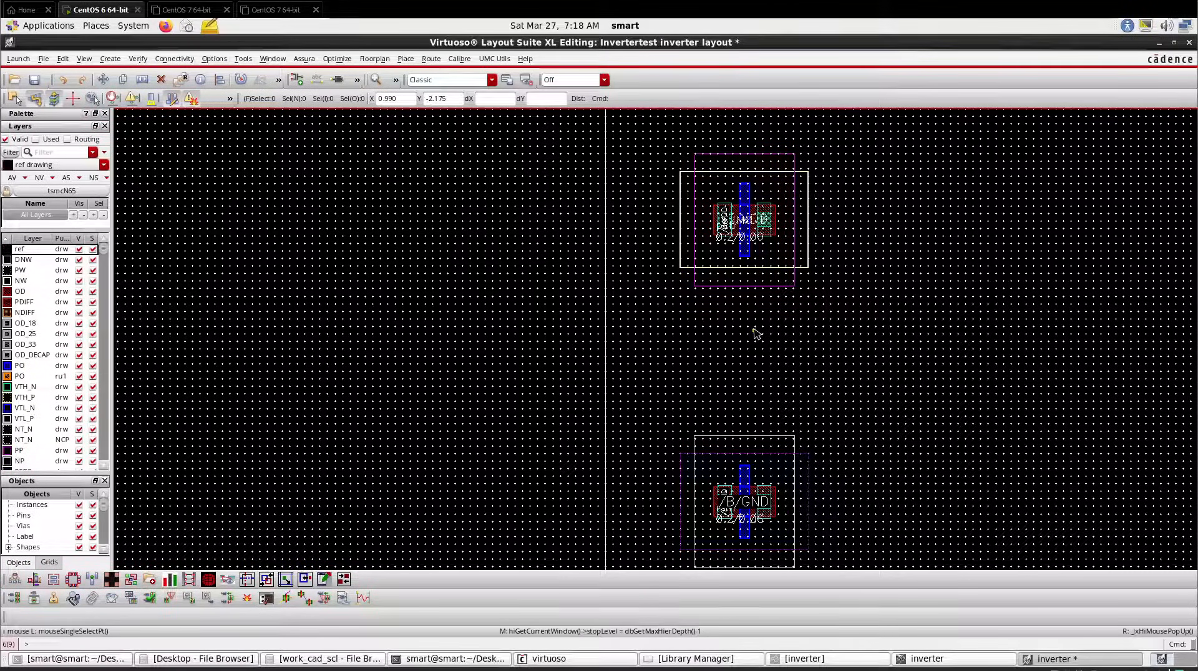
Place an M1_PO via with two rows and one column against the lower end of the pch transistor's poly gate
{"action": "key", "text": "o"}
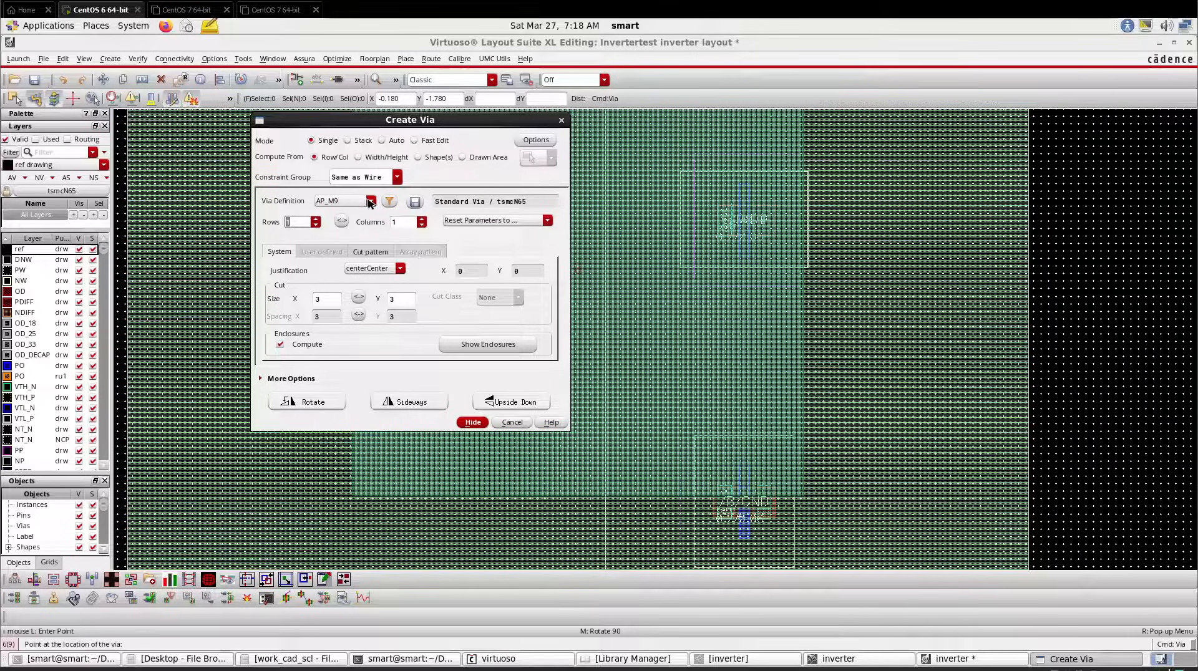
{"action": "left_click", "coordinate": [370, 201]}
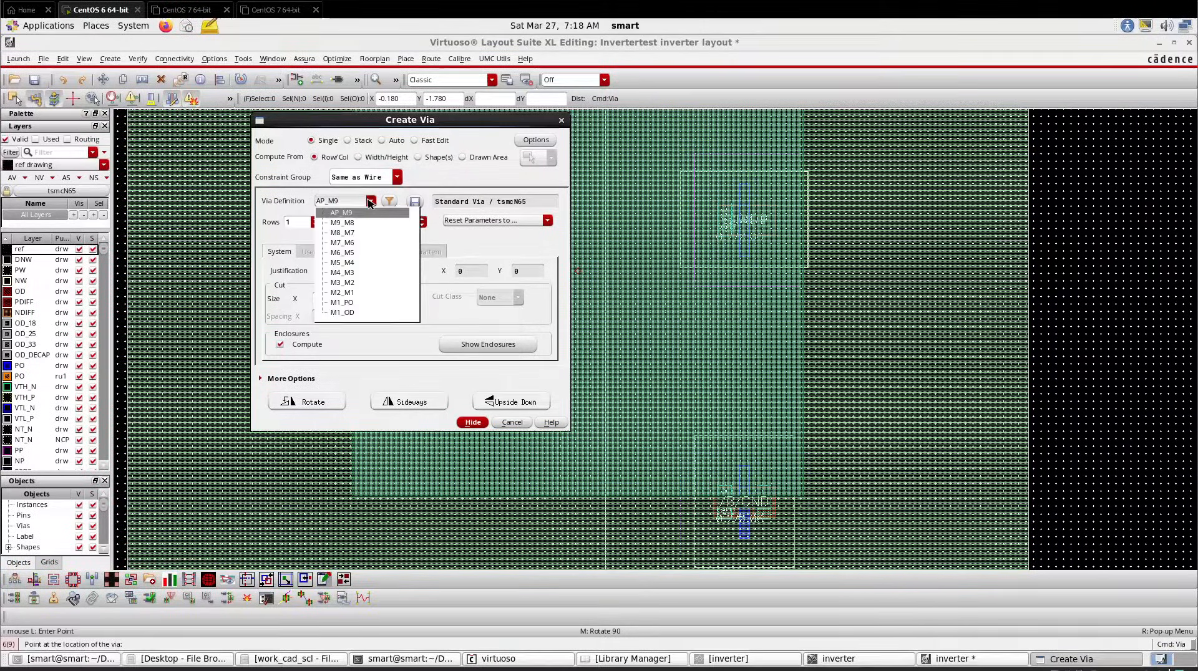
{"action": "left_click", "coordinate": [353, 303]}
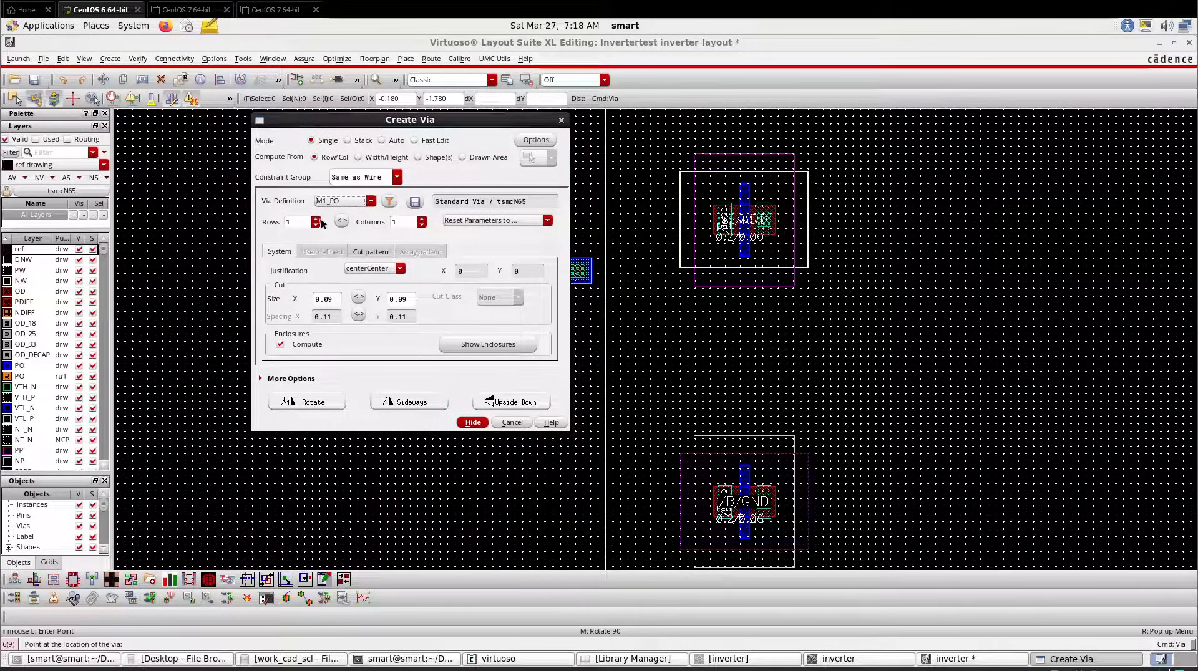
{"action": "left_click", "coordinate": [316, 218]}
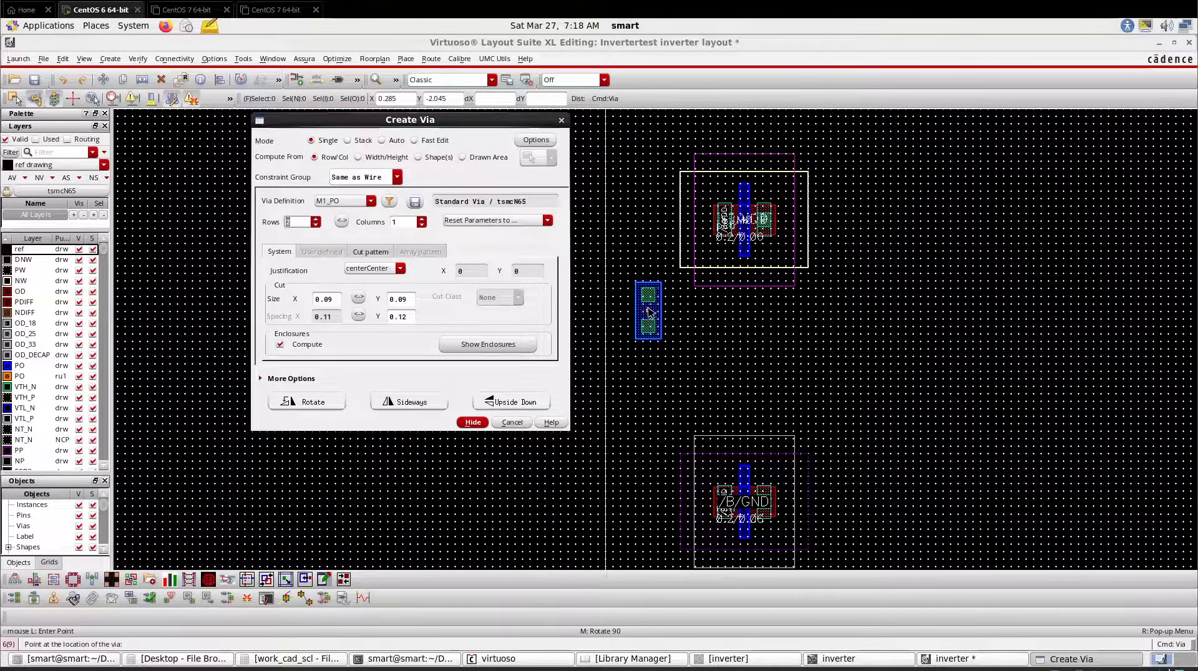
{"action": "left_click", "coordinate": [472, 423]}
{"action": "scroll", "coordinate": [736, 305], "scroll_direction": "up", "scroll_amount": 4, "text": "ctrl"}
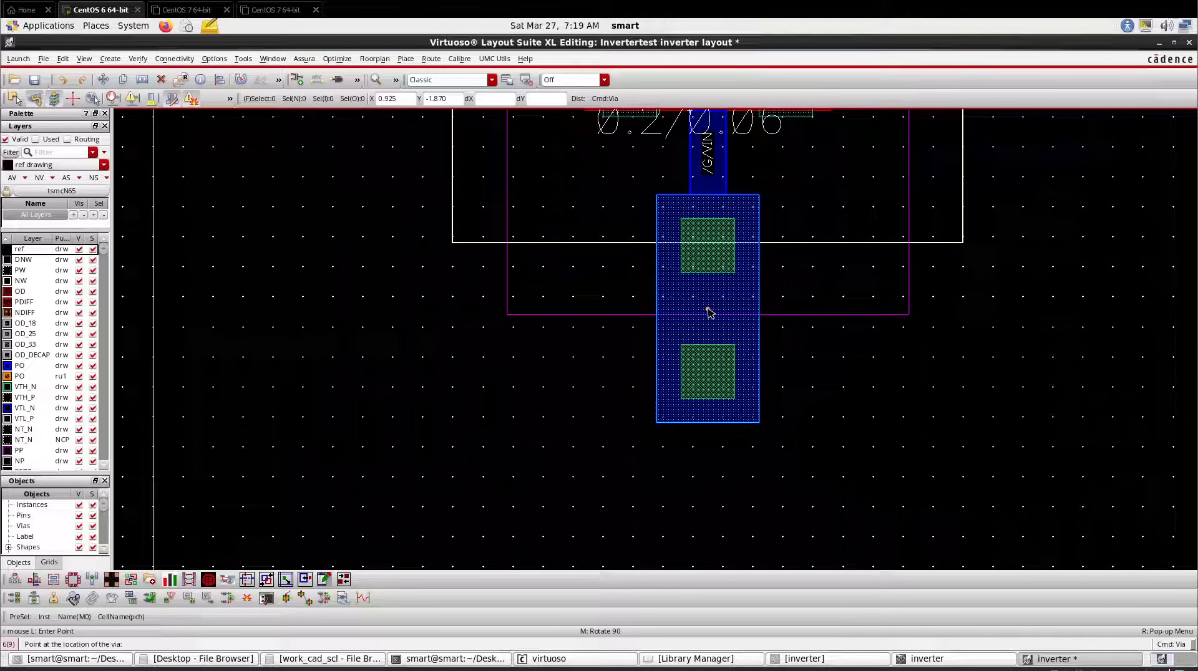
{"action": "left_click", "coordinate": [709, 312]}
Place a second two-row M1_PO via against the upper end of the nch transistor's gate, aligned with the first, and end via creation
{"action": "scroll", "coordinate": [674, 428], "scroll_direction": "down", "scroll_amount": 4, "text": "ctrl"}
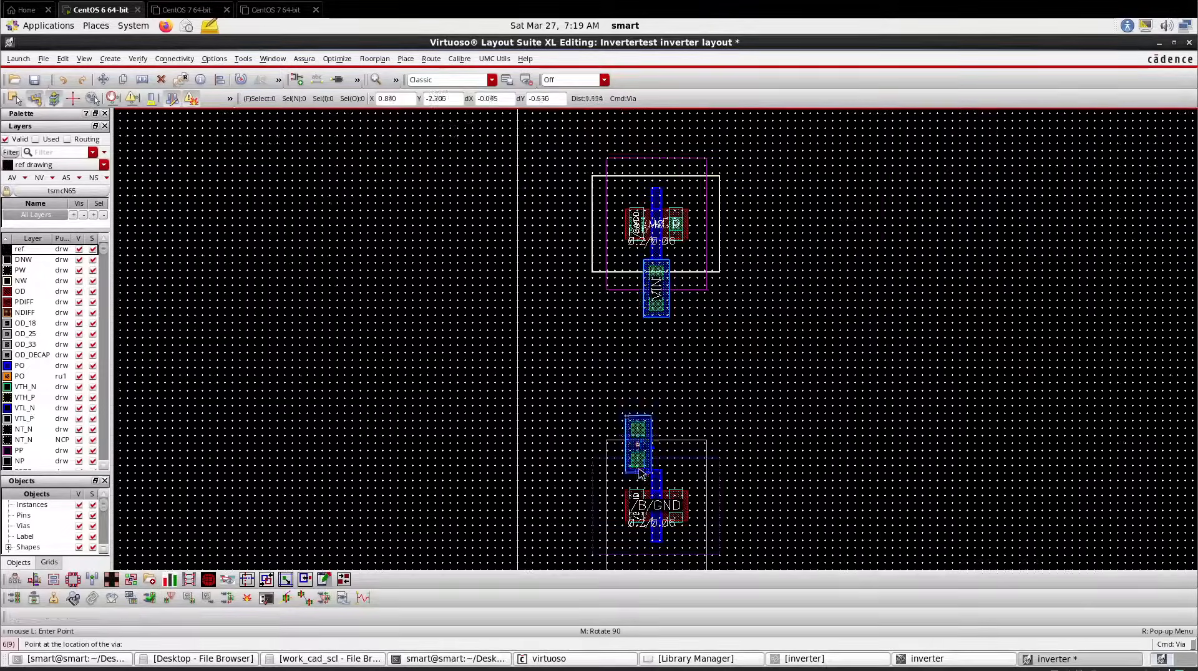
{"action": "scroll", "coordinate": [637, 473], "scroll_direction": "up", "scroll_amount": 2, "text": "ctrl"}
{"action": "scroll", "coordinate": [631, 295], "scroll_direction": "down", "scroll_amount": 2, "text": "ctrl"}
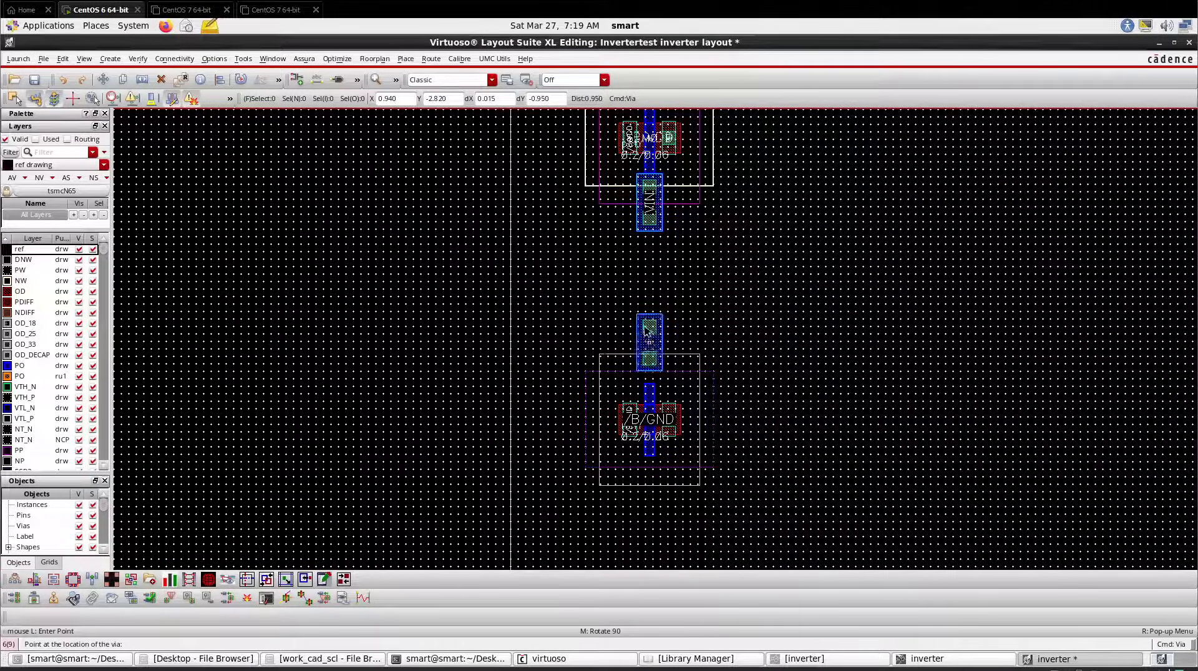
{"action": "scroll", "coordinate": [642, 267], "scroll_direction": "up", "scroll_amount": 2, "text": "ctrl"}
{"action": "scroll", "coordinate": [642, 256], "scroll_direction": "down", "scroll_amount": 2, "text": "ctrl"}
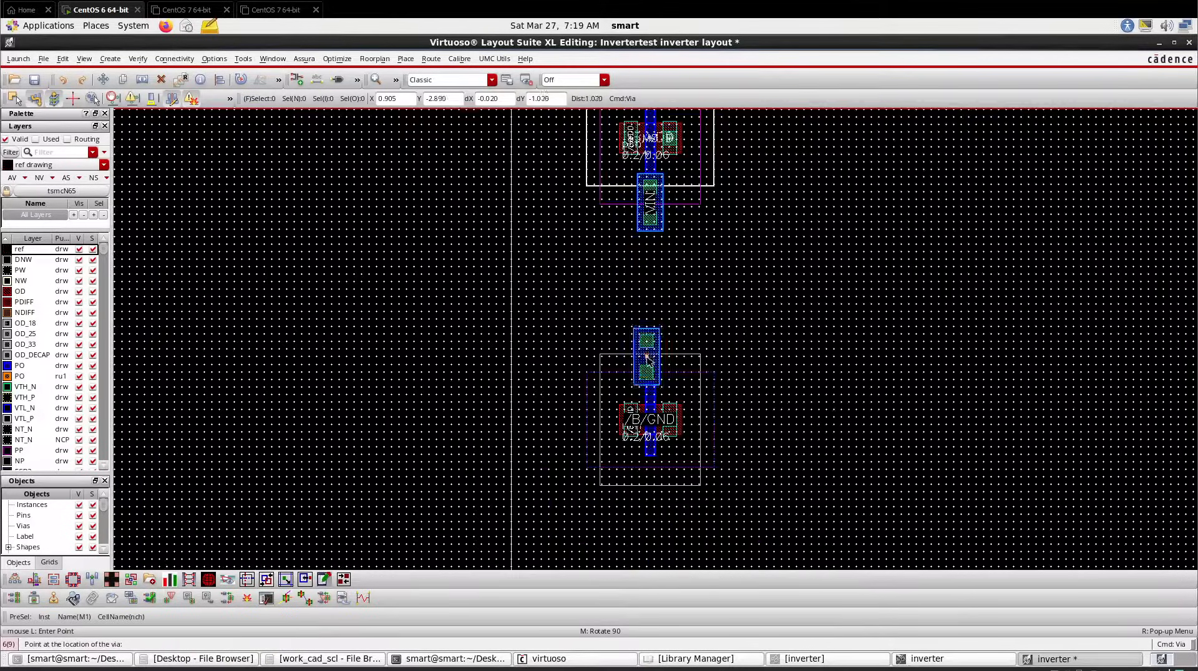
{"action": "scroll", "coordinate": [649, 358], "scroll_direction": "up", "scroll_amount": 2, "text": "ctrl"}
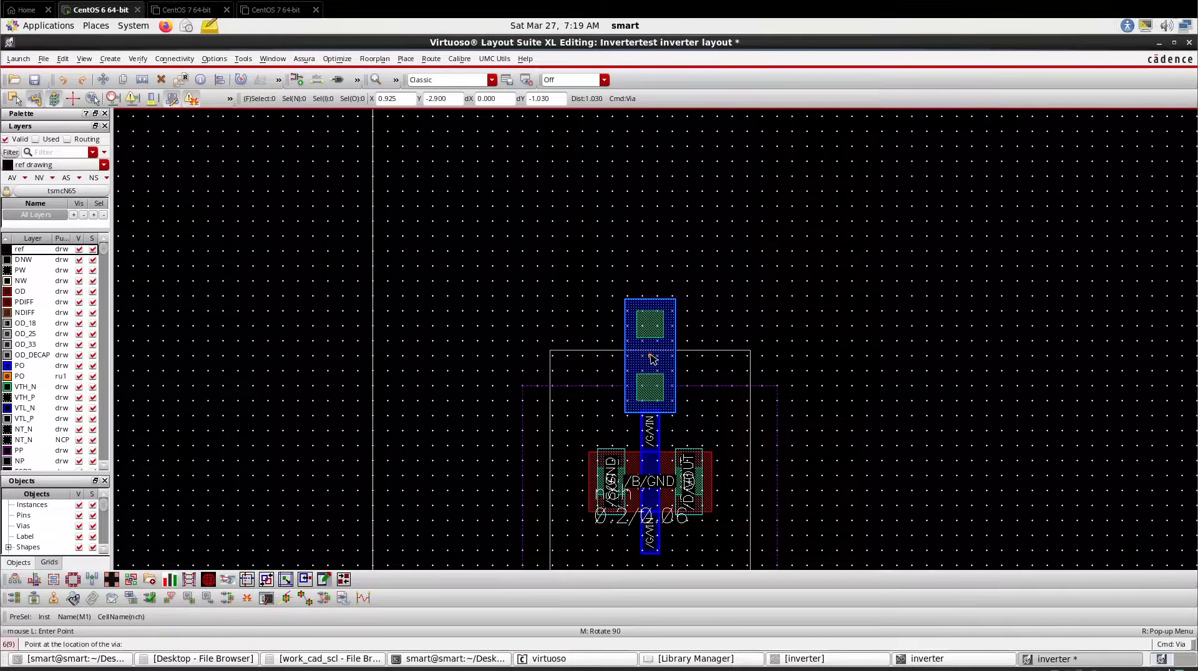
{"action": "left_click", "coordinate": [652, 358]}
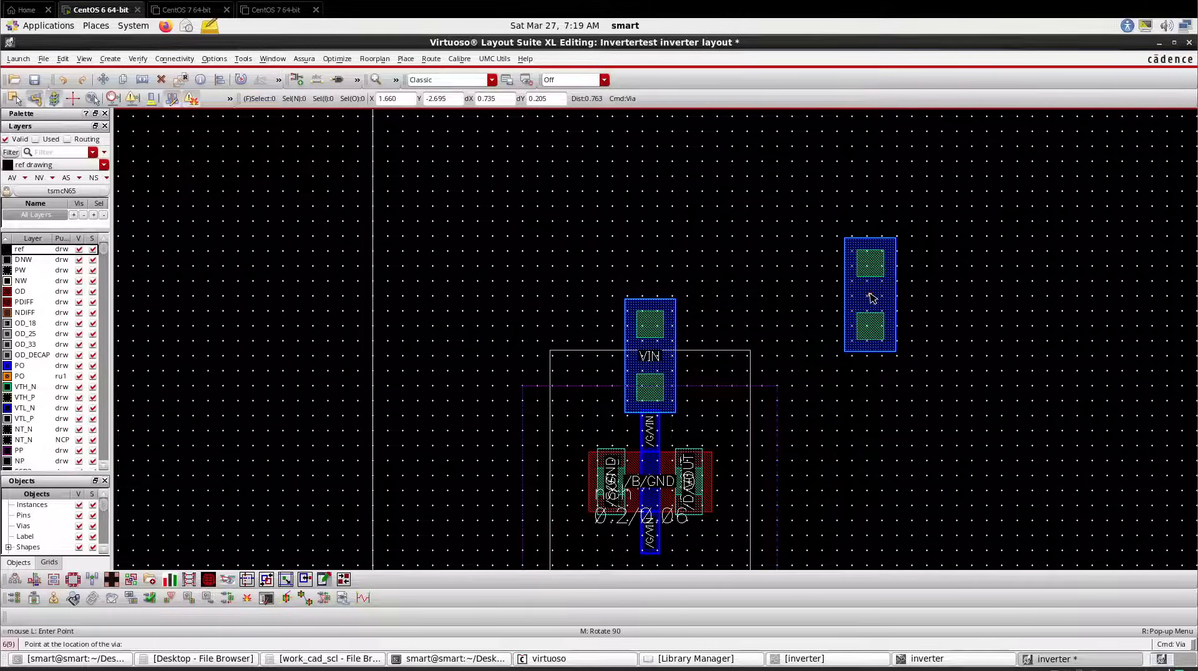
{"action": "key", "text": "Escape"}
Filter the layer list by m1 and make M1 drawing the active layer
{"action": "scroll", "coordinate": [652, 261], "scroll_direction": "down", "scroll_amount": 4, "text": "ctrl"}
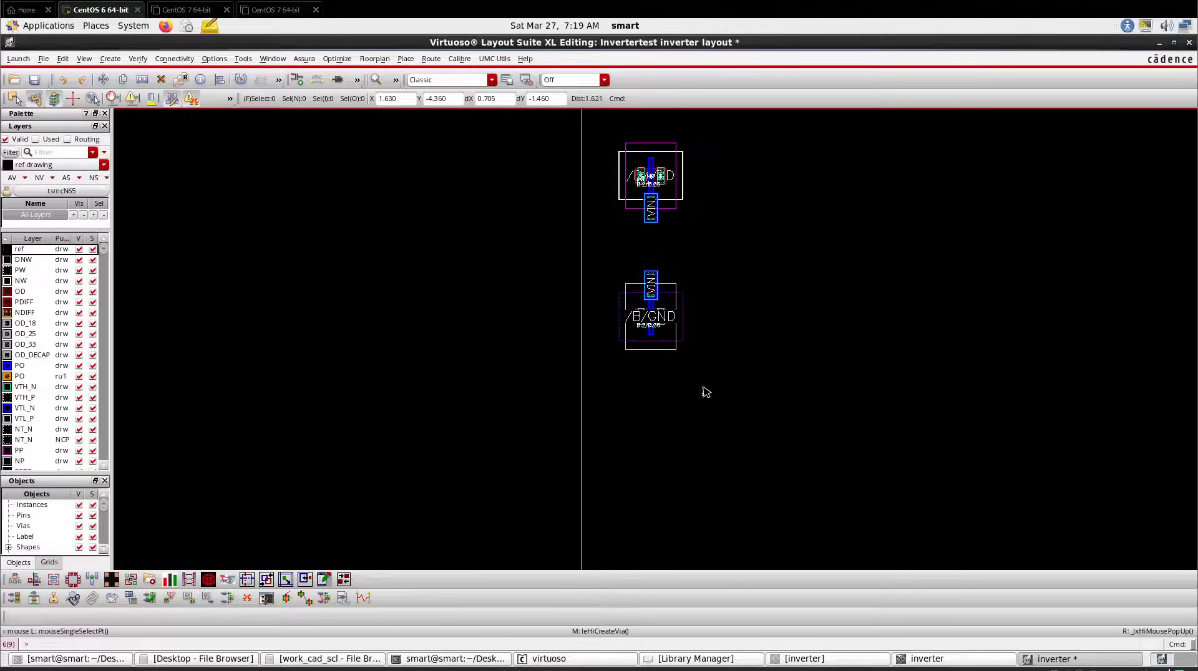
{"action": "scroll", "coordinate": [633, 259], "scroll_direction": "up", "scroll_amount": 2, "text": "ctrl"}
{"action": "scroll", "coordinate": [644, 277], "scroll_direction": "down", "scroll_amount": 1, "text": "ctrl"}
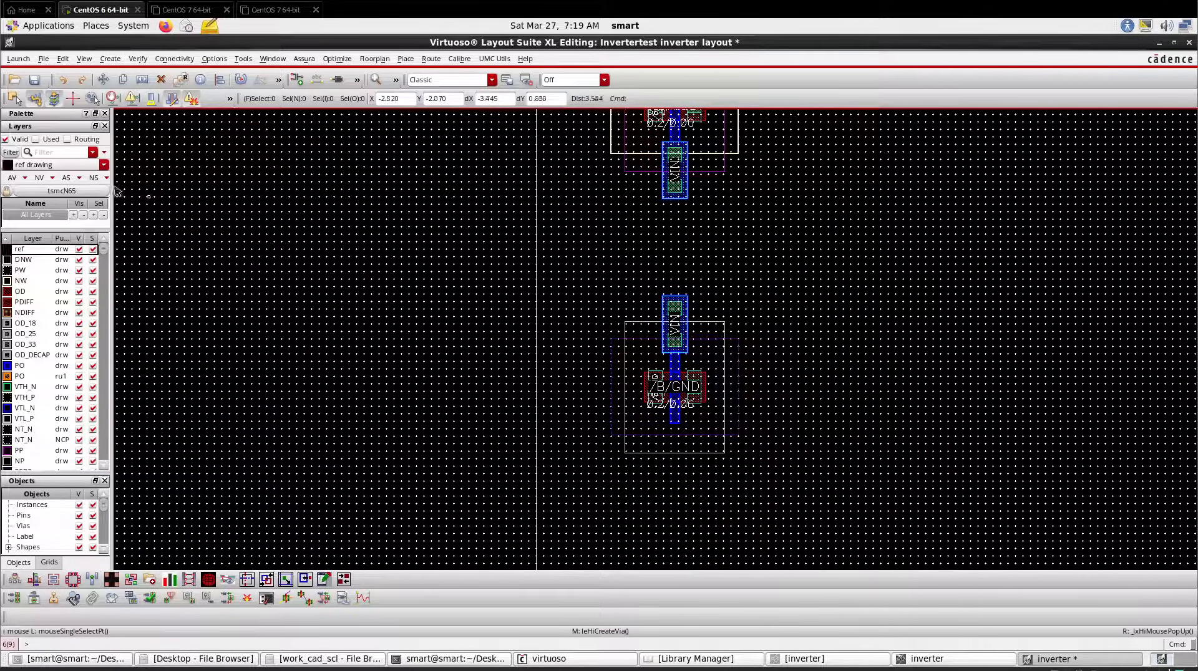
{"action": "left_click", "coordinate": [67, 153]}
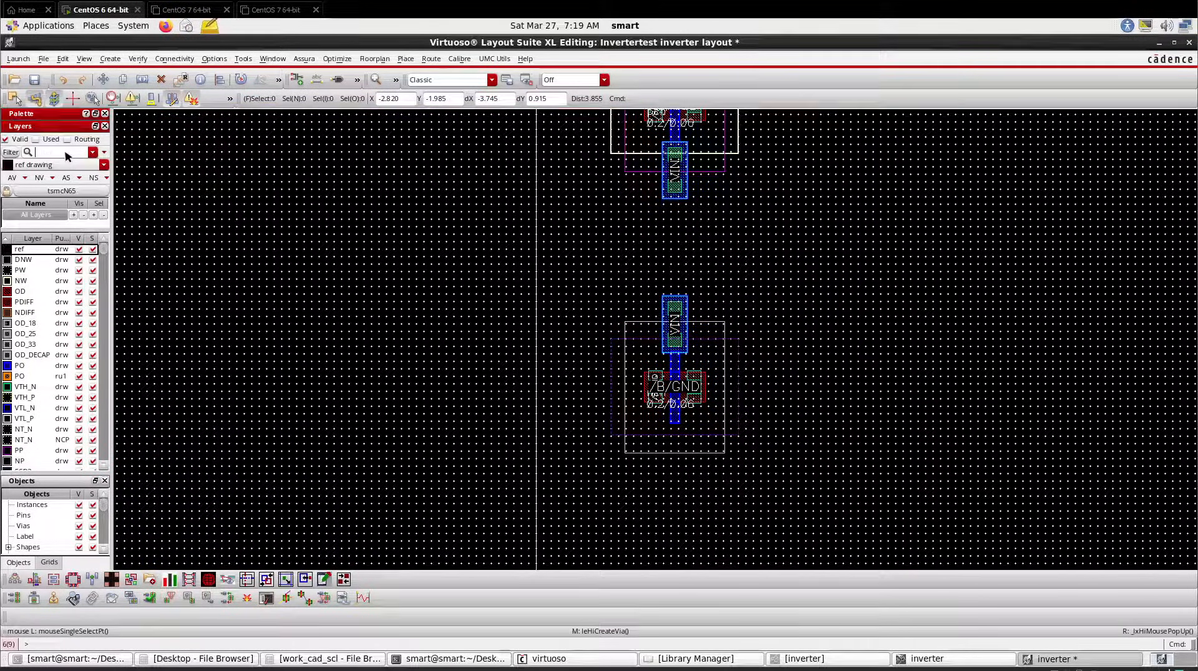
{"action": "type", "text": "m1"}
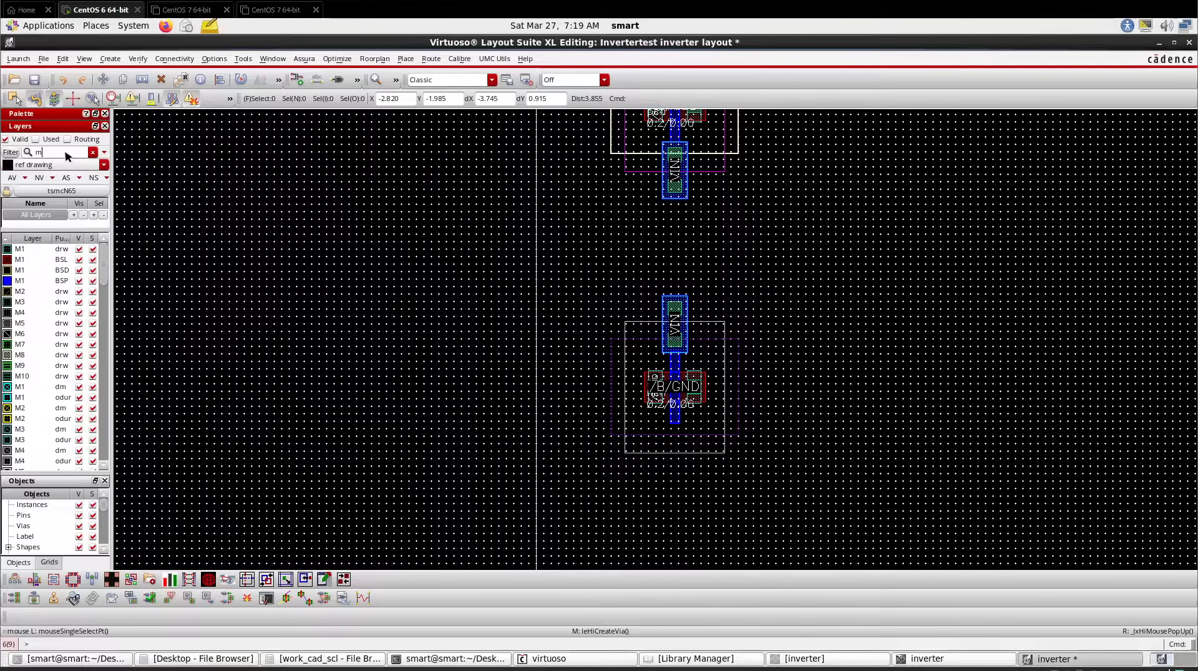
{"action": "left_click", "coordinate": [42, 250]}
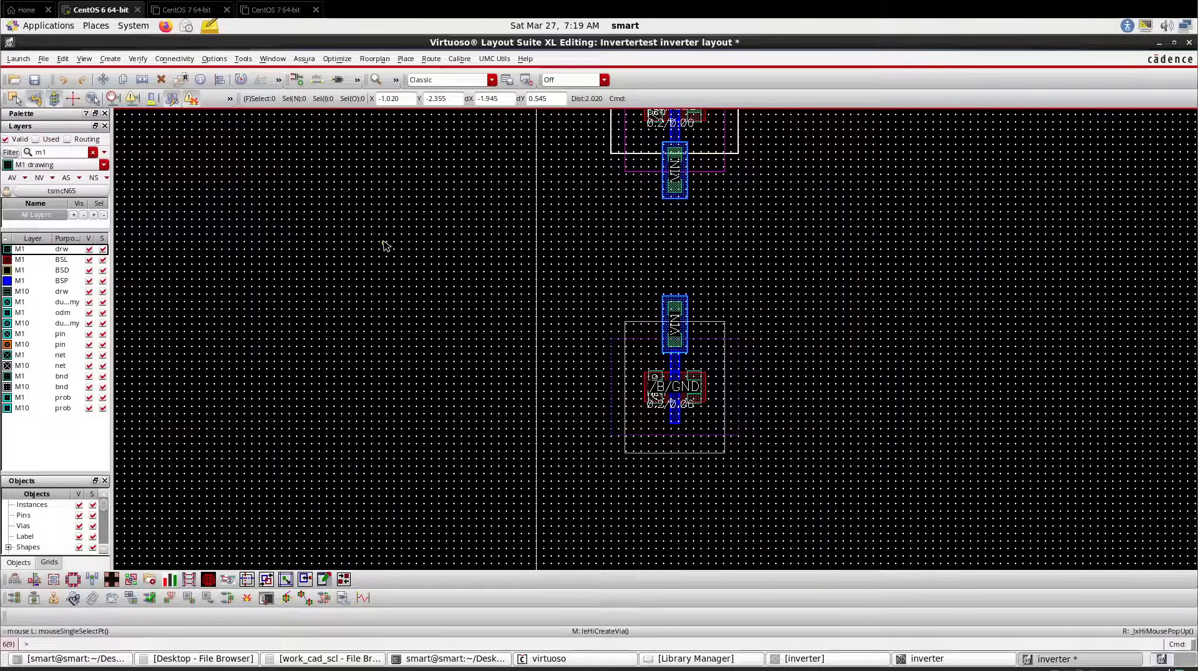
Draw an M1 rectangle about 0.17 wide and 0.78 tall joining the pch and nch gate vias
{"action": "scroll", "coordinate": [663, 196], "scroll_direction": "up", "scroll_amount": 5, "text": "ctrl"}
{"action": "key", "text": "r"}
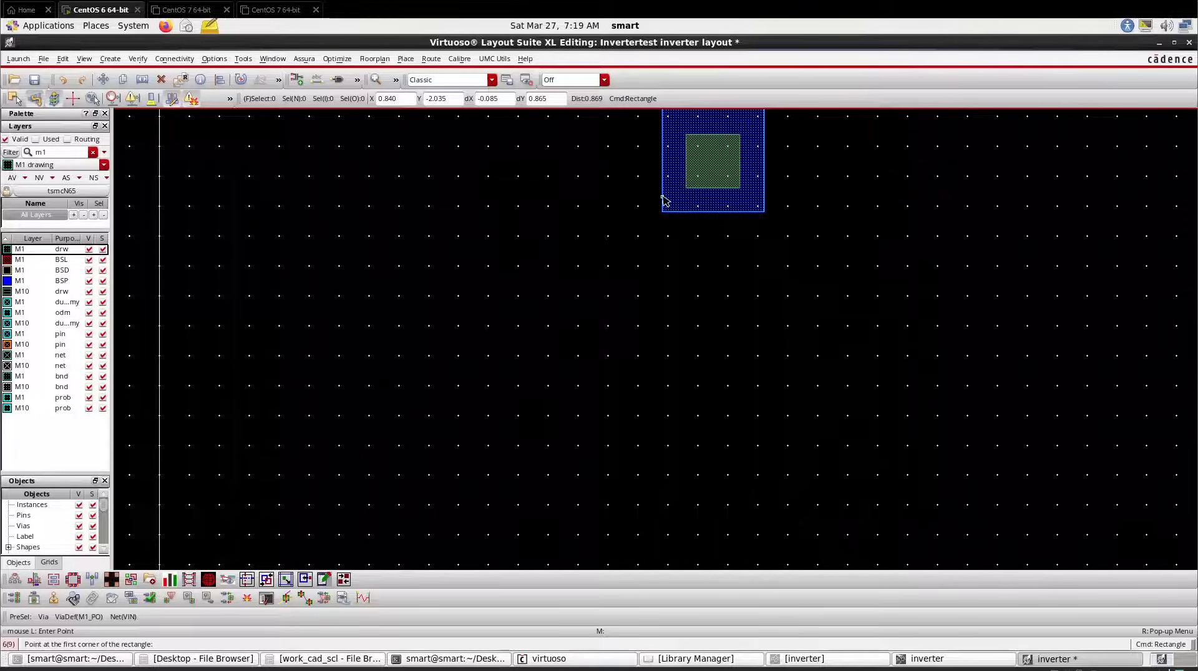
{"action": "left_click", "coordinate": [662, 196]}
{"action": "scroll", "coordinate": [708, 254], "scroll_direction": "down", "scroll_amount": 3, "text": "ctrl"}
{"action": "scroll", "coordinate": [724, 347], "scroll_direction": "up", "scroll_amount": 3, "text": "ctrl"}
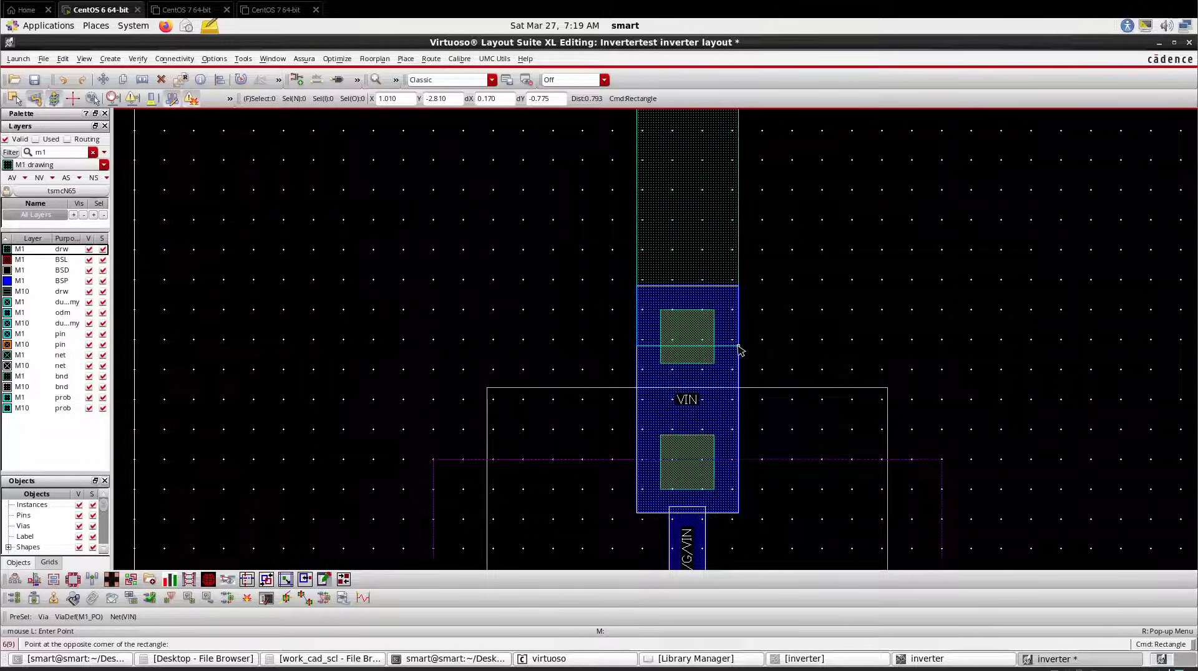
{"action": "left_click", "coordinate": [739, 348]}
Draw an M1 rectangle about 0.47 wide and 0.09 high extending outward from the pch transistor's drain
{"action": "scroll", "coordinate": [739, 348], "scroll_direction": "down", "scroll_amount": 4, "text": "ctrl"}
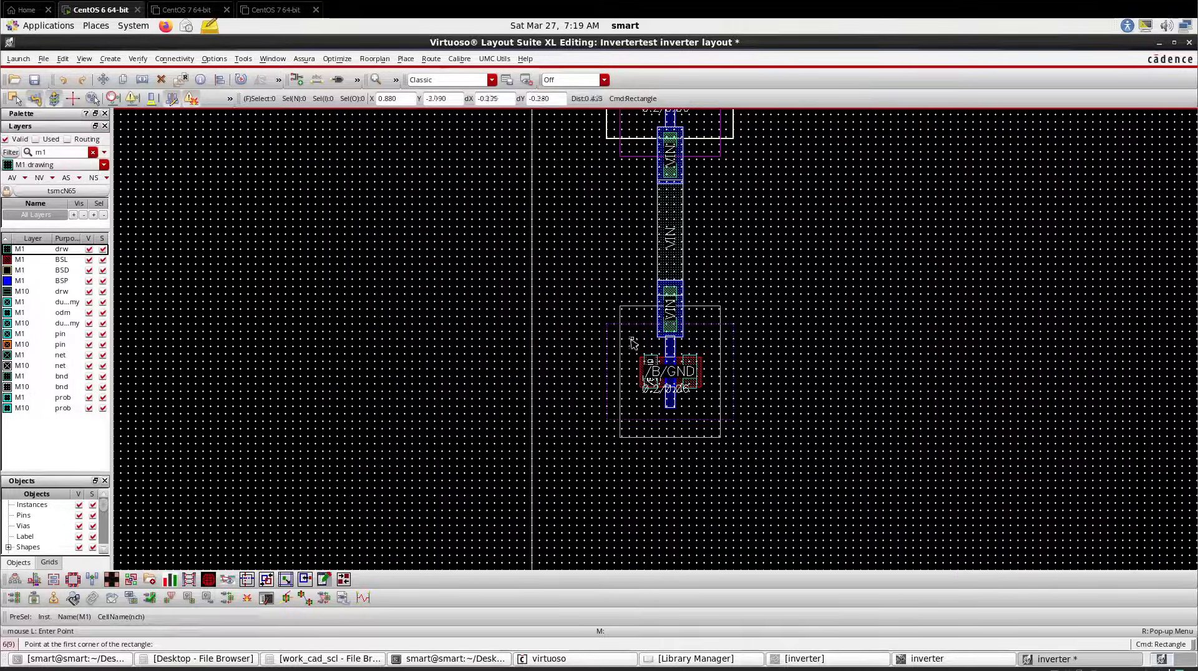
{"action": "scroll", "coordinate": [669, 268], "scroll_direction": "down", "scroll_amount": 1}
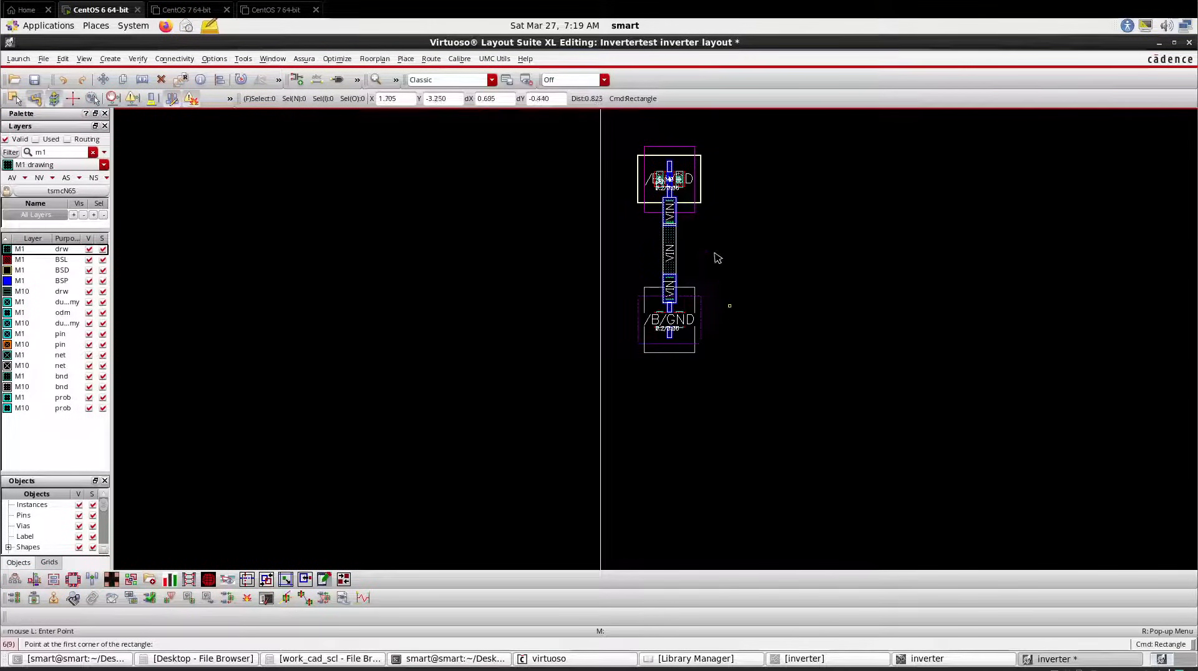
{"action": "scroll", "coordinate": [694, 165], "scroll_direction": "up", "scroll_amount": 1, "text": "ctrl"}
{"action": "scroll", "coordinate": [693, 168], "scroll_direction": "up", "scroll_amount": 2, "text": "ctrl"}
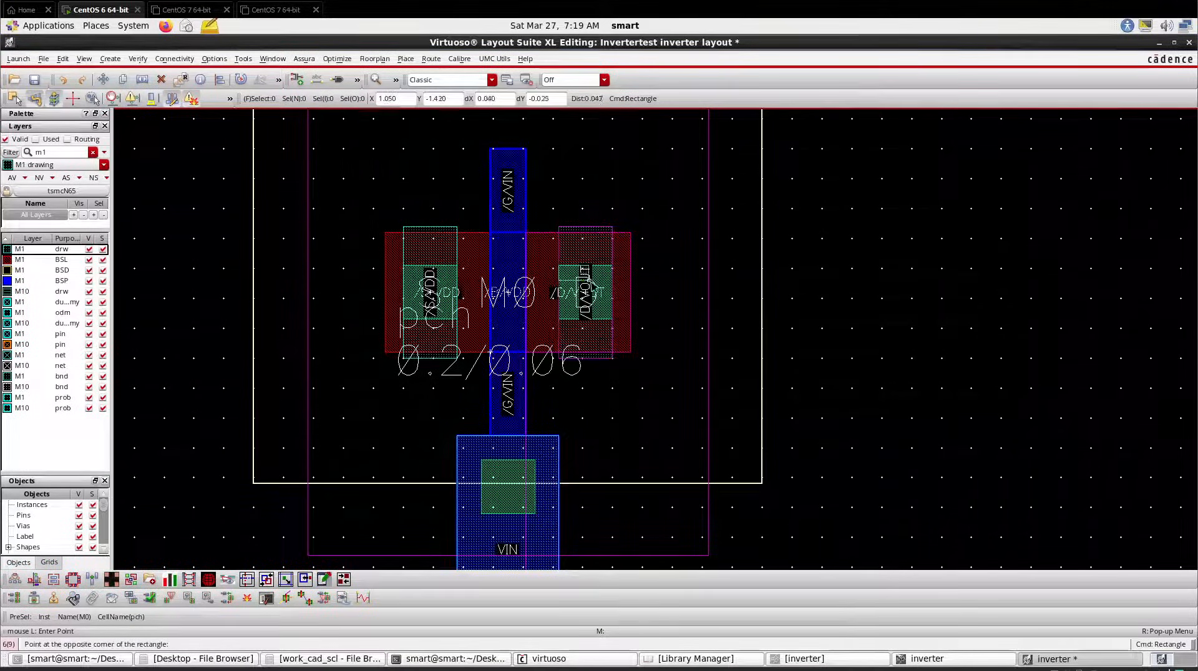
{"action": "left_click", "coordinate": [559, 266]}
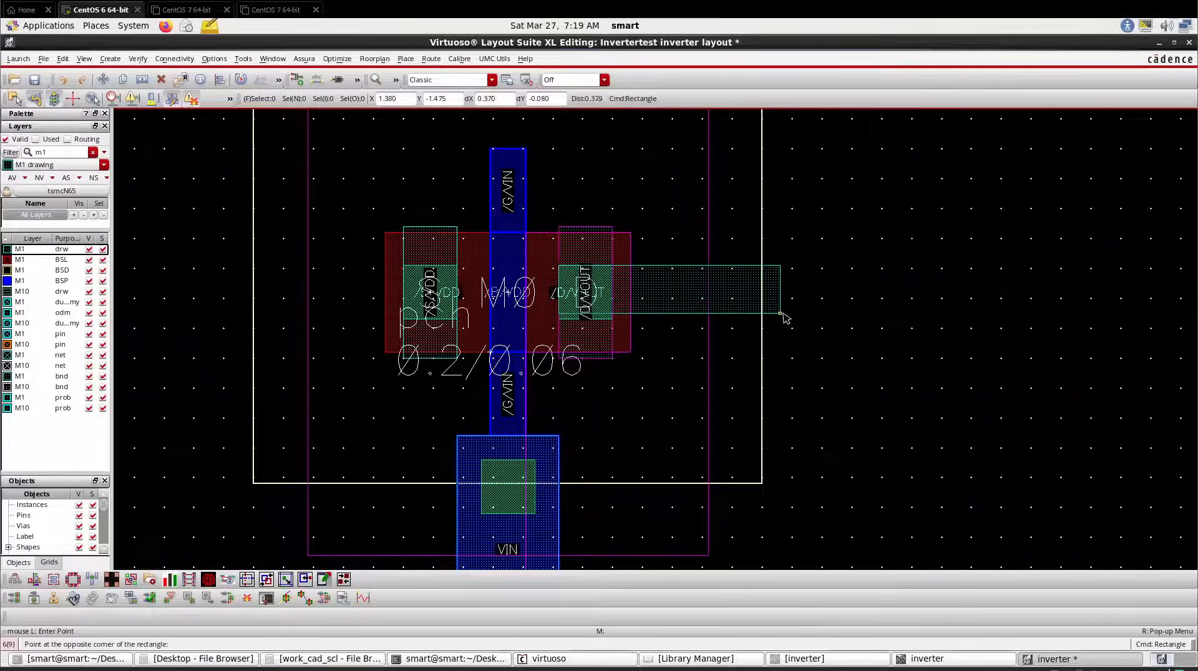
{"action": "left_click", "coordinate": [840, 320]}
Draw an M1 rectangle about 0.63 wide and 0.09 high extending outward from the nch transistor's drain
{"action": "scroll", "coordinate": [766, 257], "scroll_direction": "down", "scroll_amount": 2}
{"action": "scroll", "coordinate": [710, 257], "scroll_direction": "down", "scroll_amount": 1}
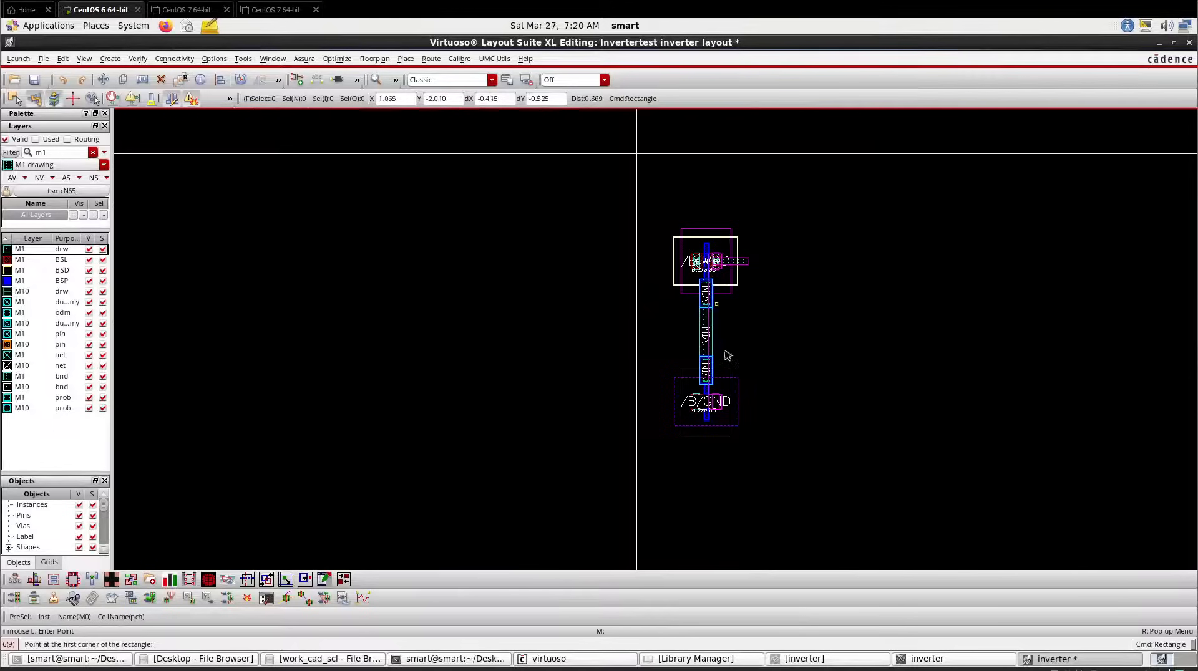
{"action": "scroll", "coordinate": [717, 414], "scroll_direction": "up", "scroll_amount": 4}
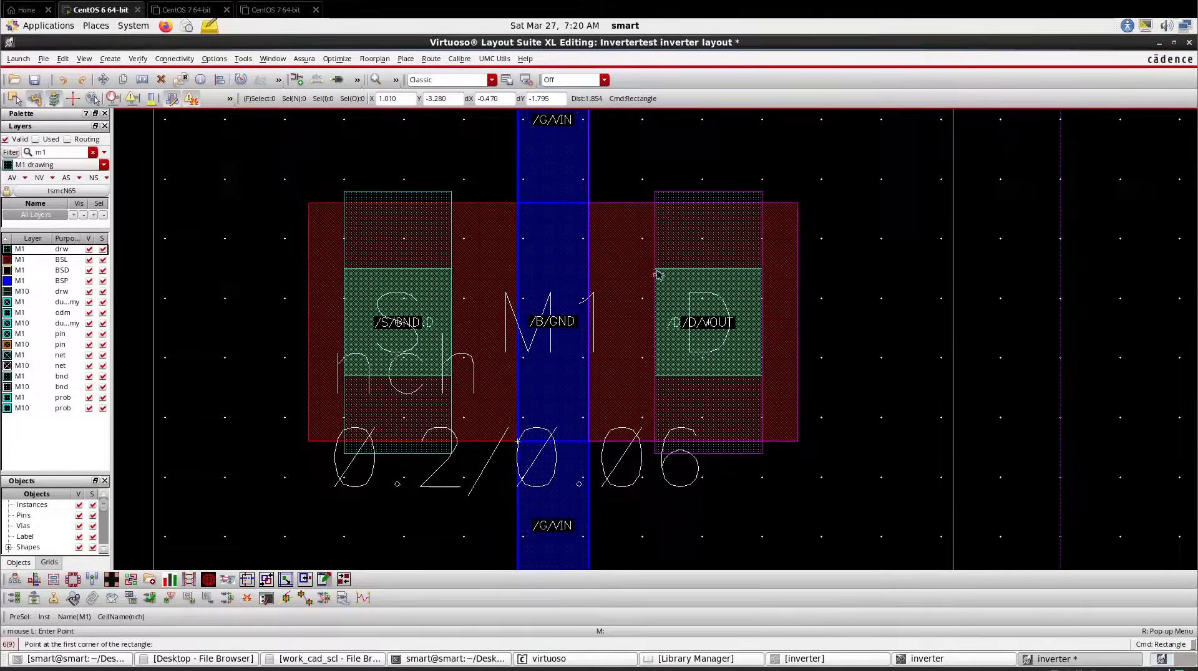
{"action": "left_click", "coordinate": [655, 270]}
{"action": "scroll", "coordinate": [658, 274], "scroll_direction": "down", "scroll_amount": 2}
{"action": "scroll", "coordinate": [832, 316], "scroll_direction": "down", "scroll_amount": 1}
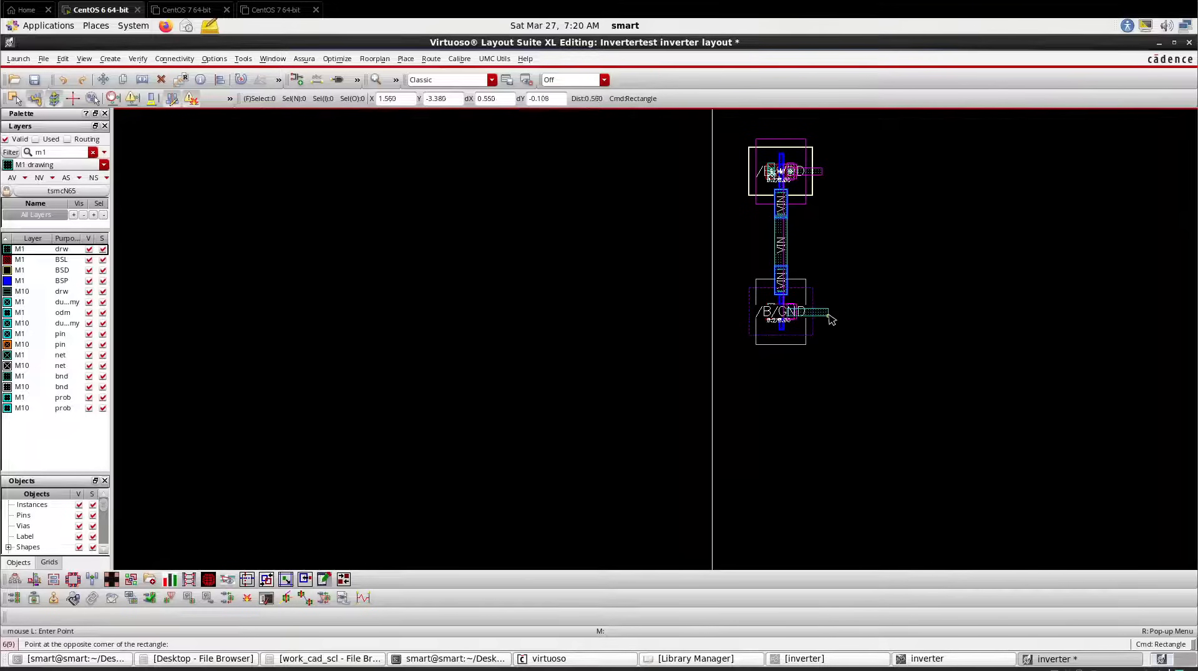
{"action": "scroll", "coordinate": [830, 318], "scroll_direction": "up", "scroll_amount": 1}
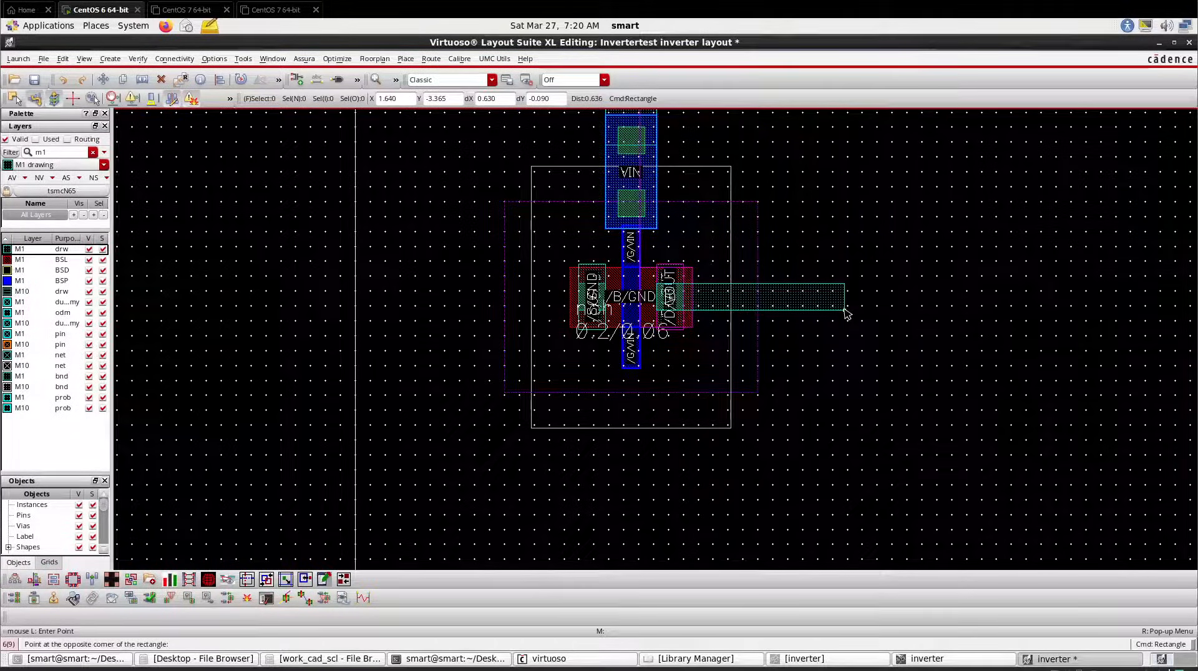
{"action": "left_click", "coordinate": [846, 312]}
Stretch the free end of the pch drain's M1 strip slightly farther outward
{"action": "scroll", "coordinate": [718, 349], "scroll_direction": "down", "scroll_amount": 3}
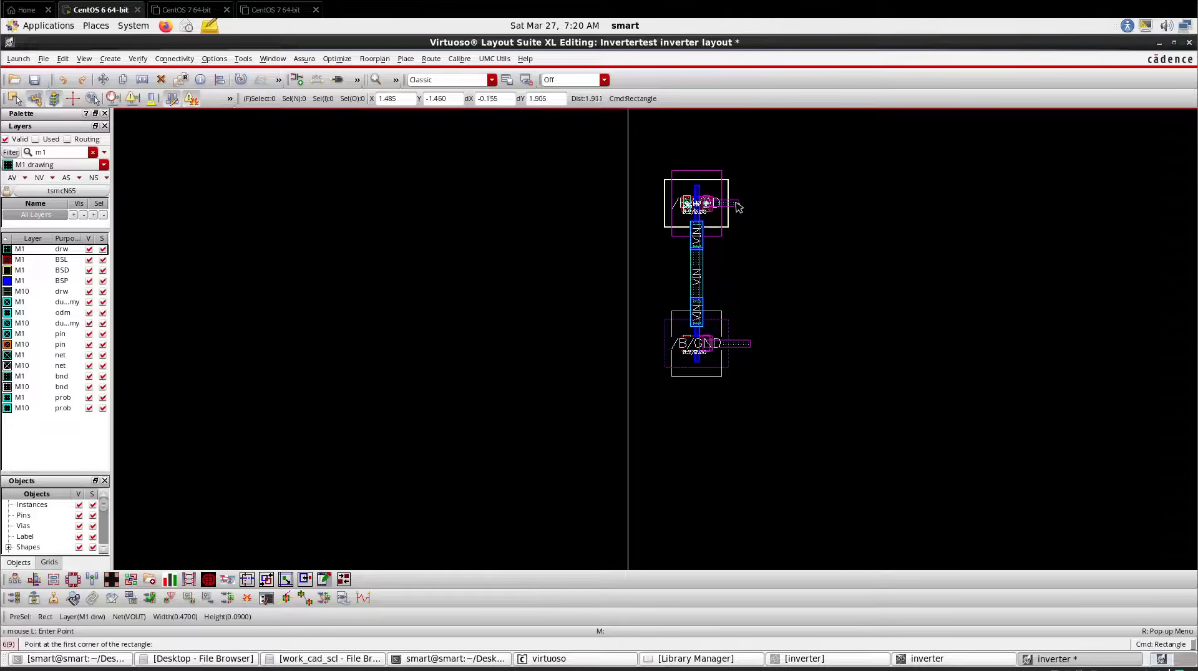
{"action": "scroll", "coordinate": [738, 204], "scroll_direction": "up", "scroll_amount": 3}
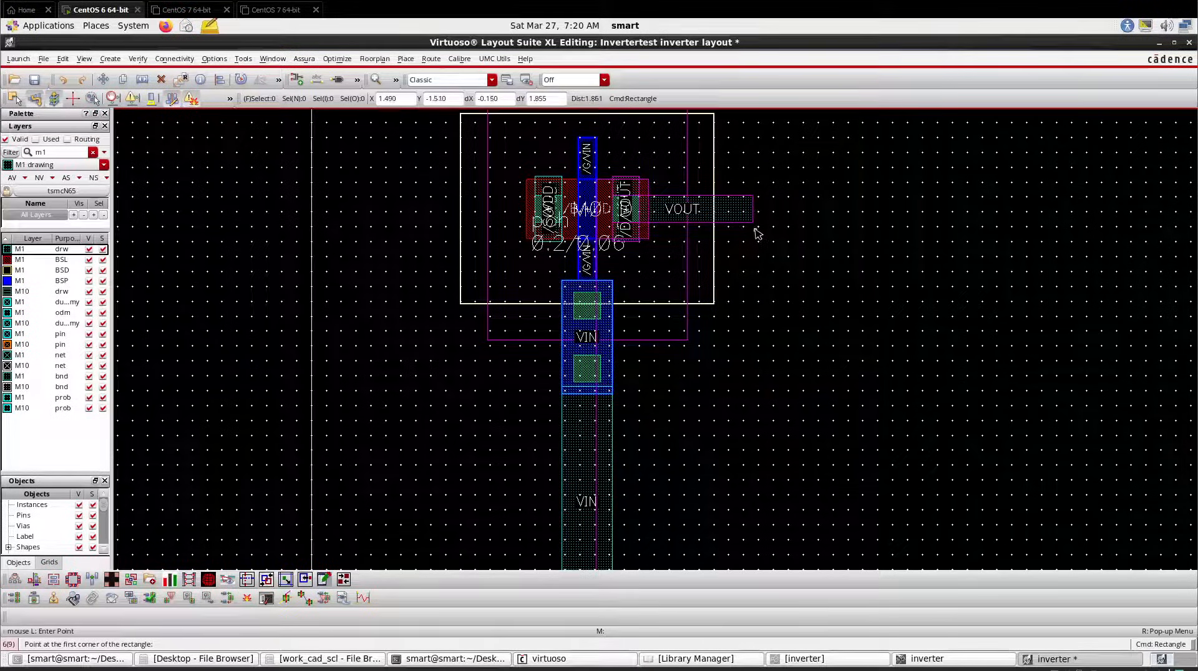
{"action": "key", "text": "s"}
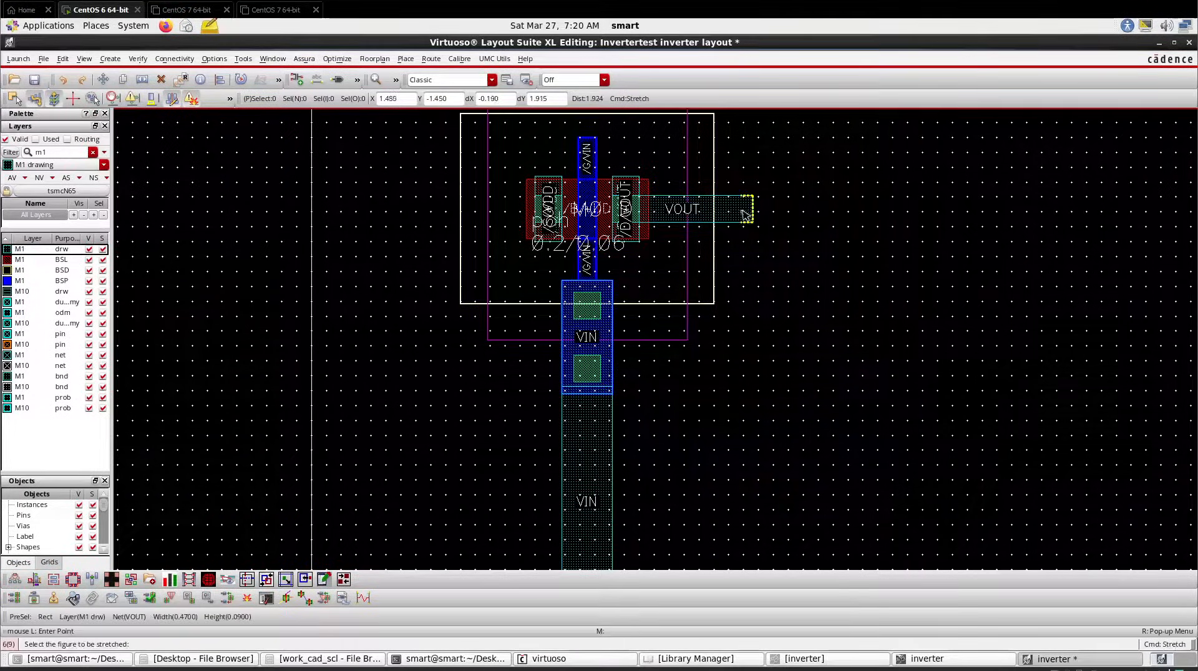
{"action": "left_click", "coordinate": [746, 214]}
{"action": "left_click", "coordinate": [771, 214]}
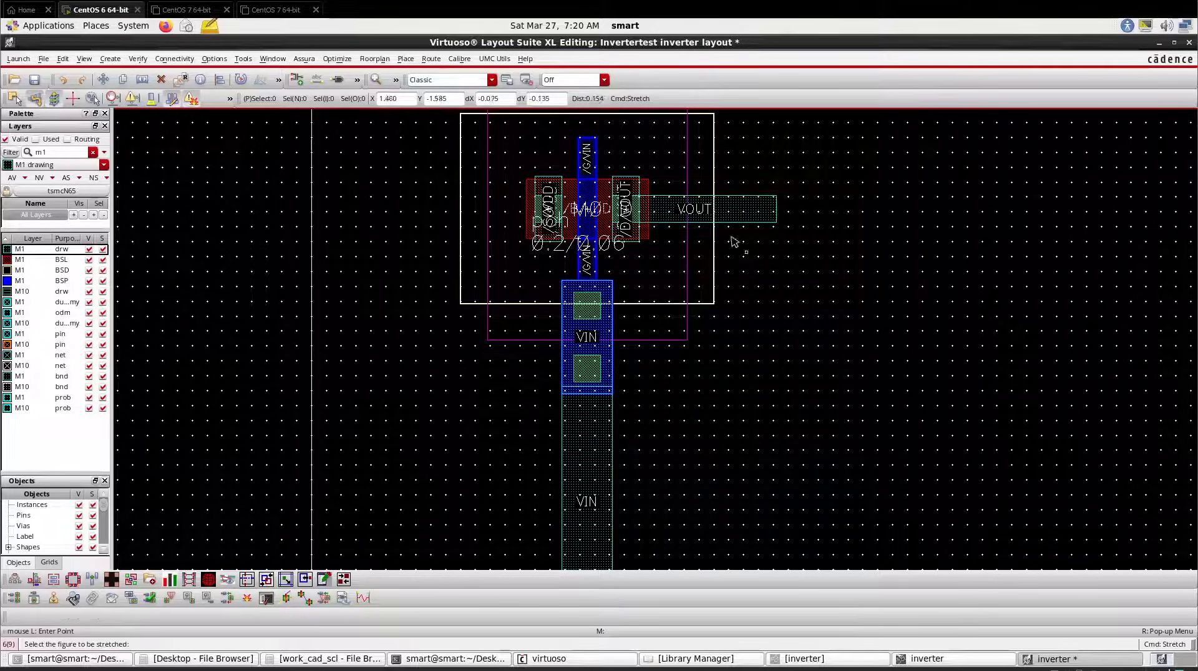
Place an M2_M1 via with two rows and one column on the outer end of the pch drain's M1 strip
{"action": "scroll", "coordinate": [722, 196], "scroll_direction": "down", "scroll_amount": 2}
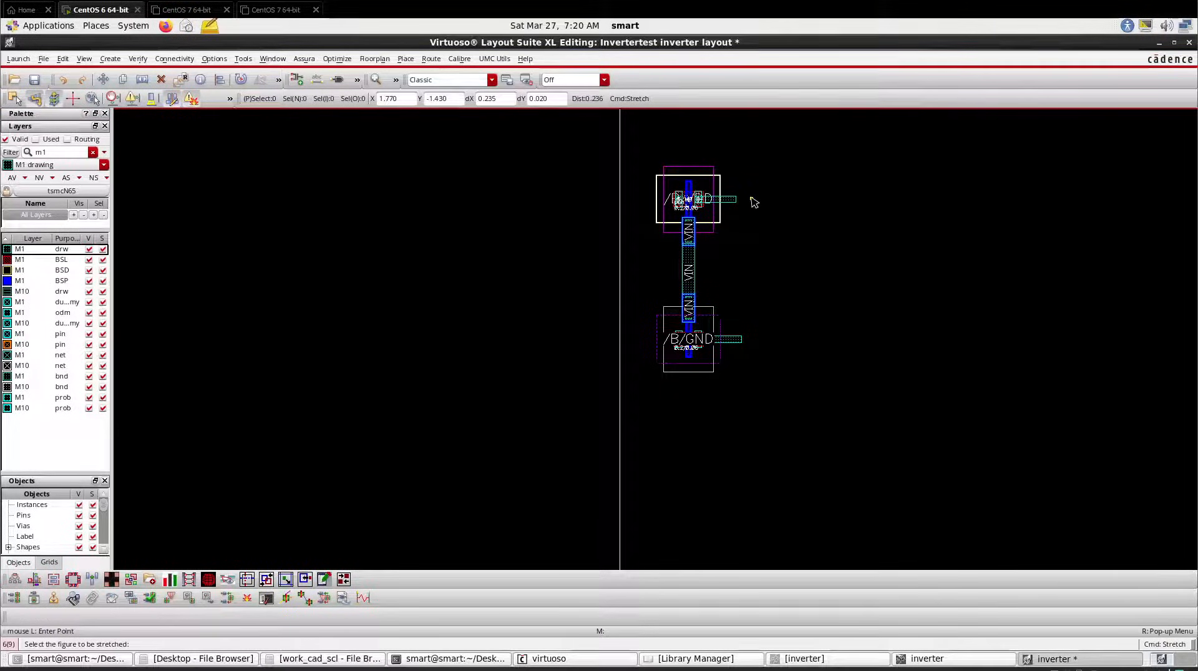
{"action": "key", "text": "o"}
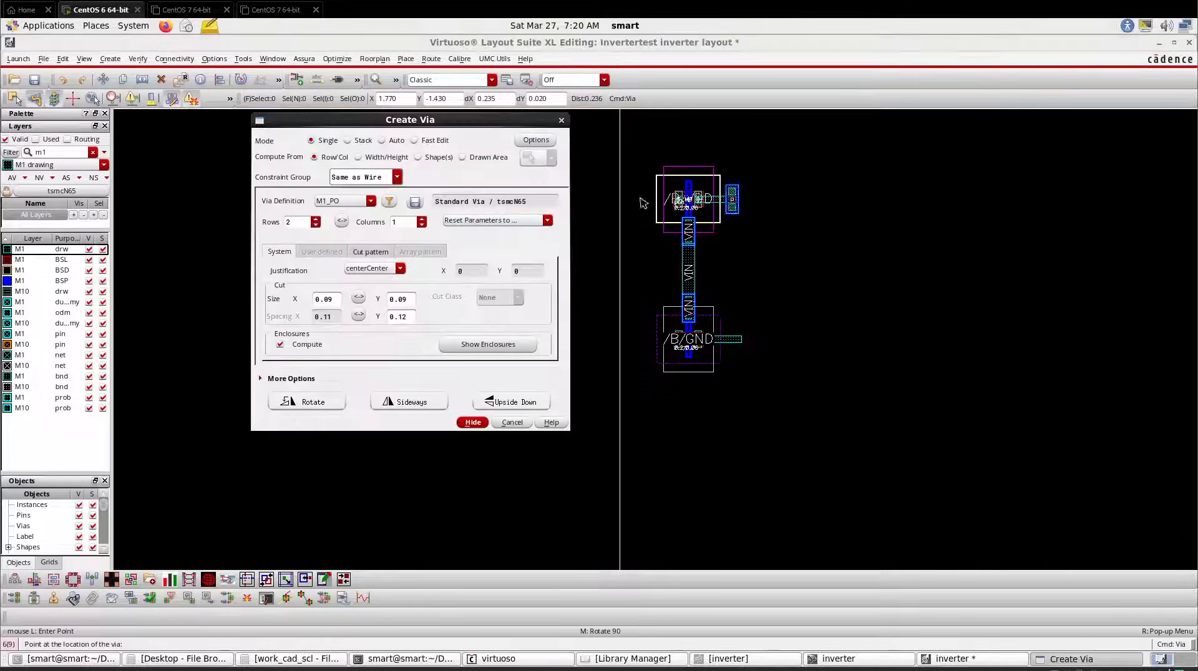
{"action": "left_click", "coordinate": [371, 201]}
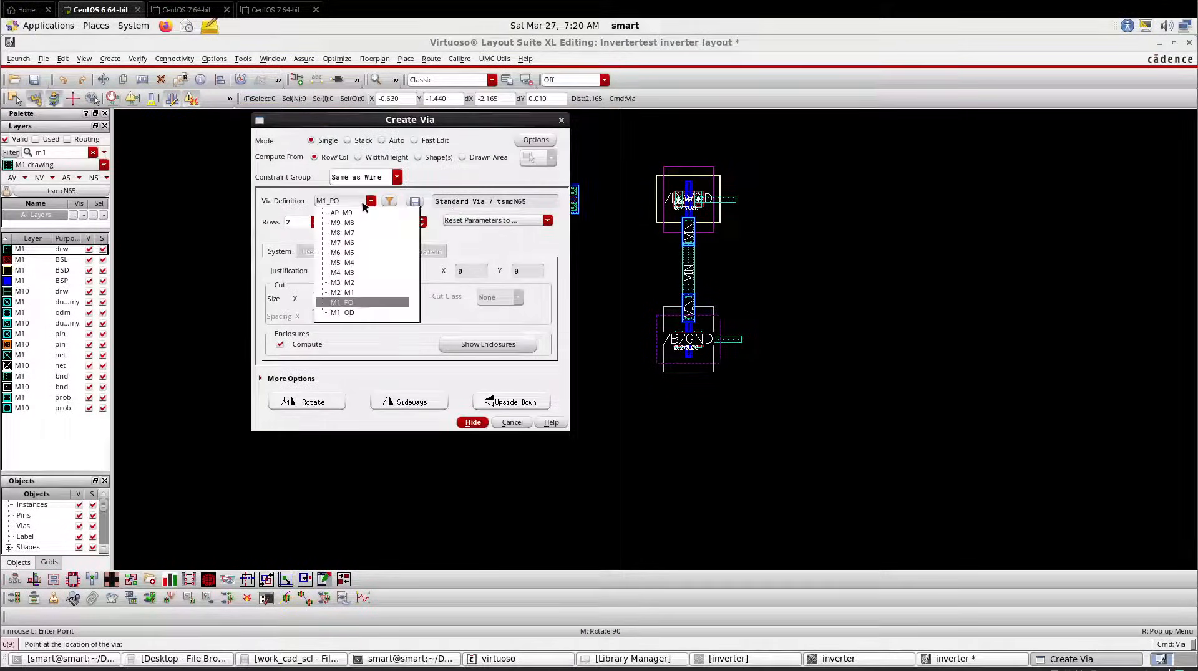
{"action": "left_click", "coordinate": [353, 292]}
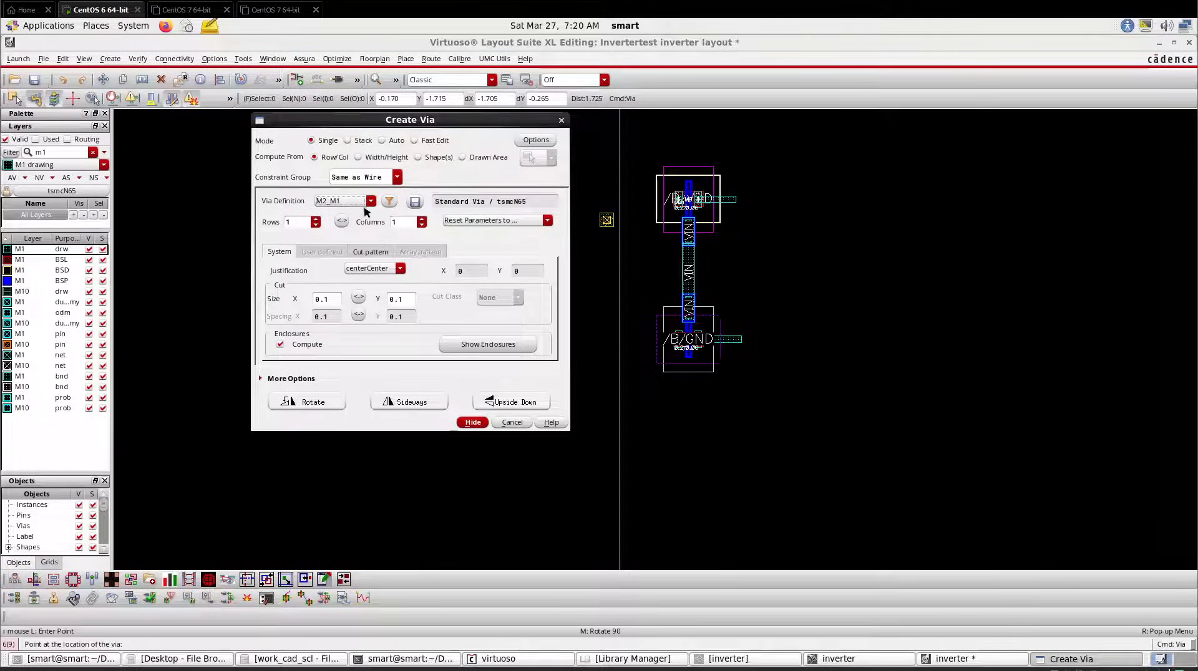
{"action": "left_click", "coordinate": [316, 218]}
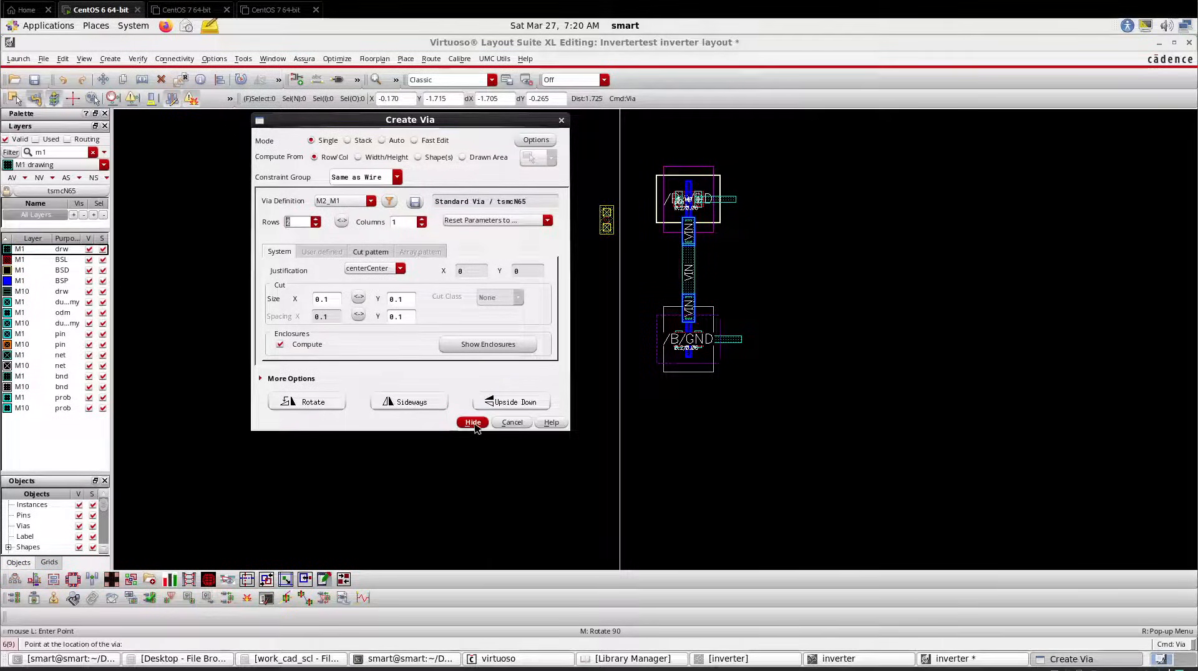
{"action": "left_click", "coordinate": [472, 422]}
{"action": "scroll", "coordinate": [742, 269], "scroll_direction": "up", "scroll_amount": 2, "text": "ctrl"}
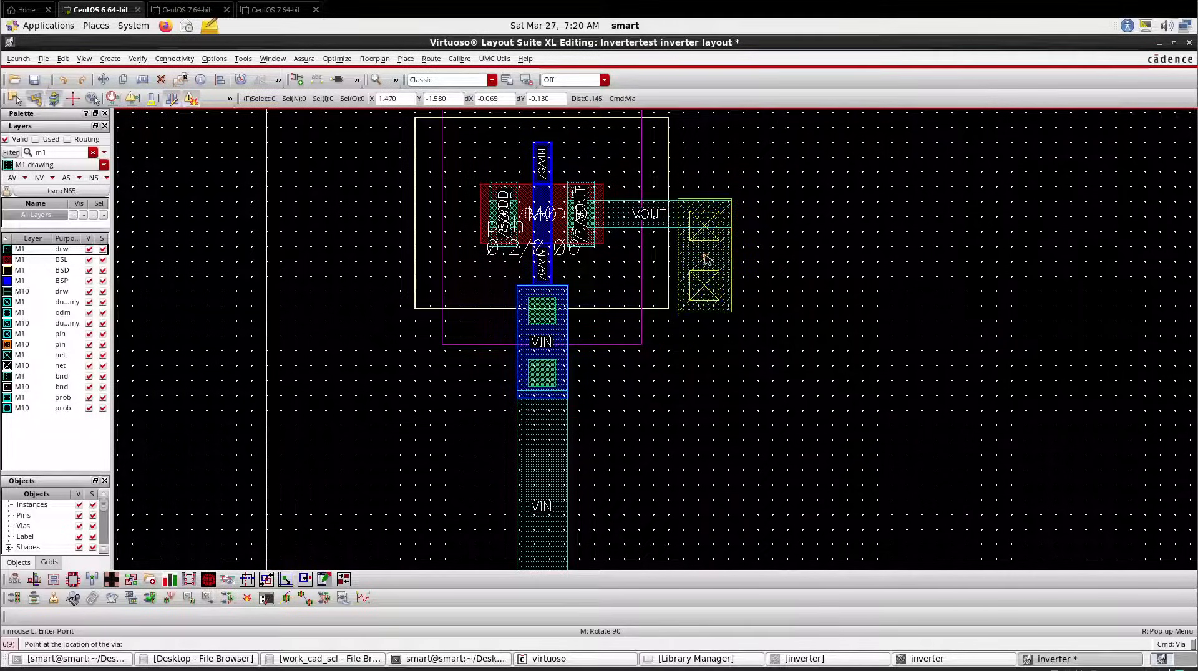
{"action": "scroll", "coordinate": [708, 261], "scroll_direction": "up", "scroll_amount": 2, "text": "ctrl"}
{"action": "left_click", "coordinate": [704, 260]}
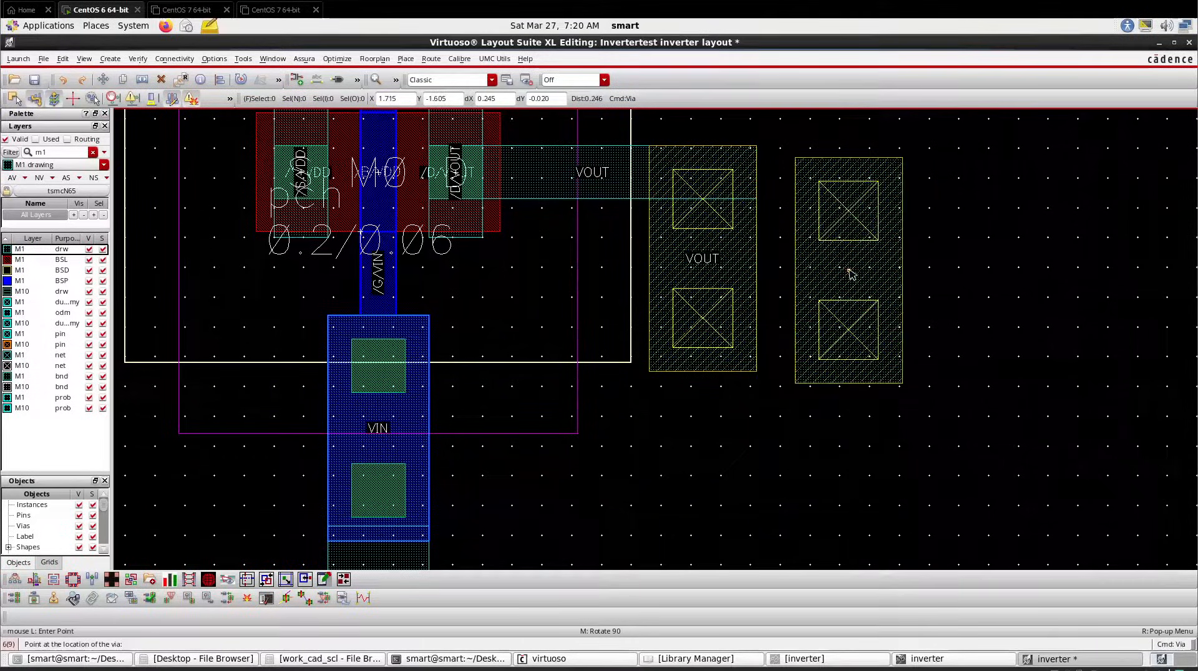
{"action": "key", "text": "Escape"}
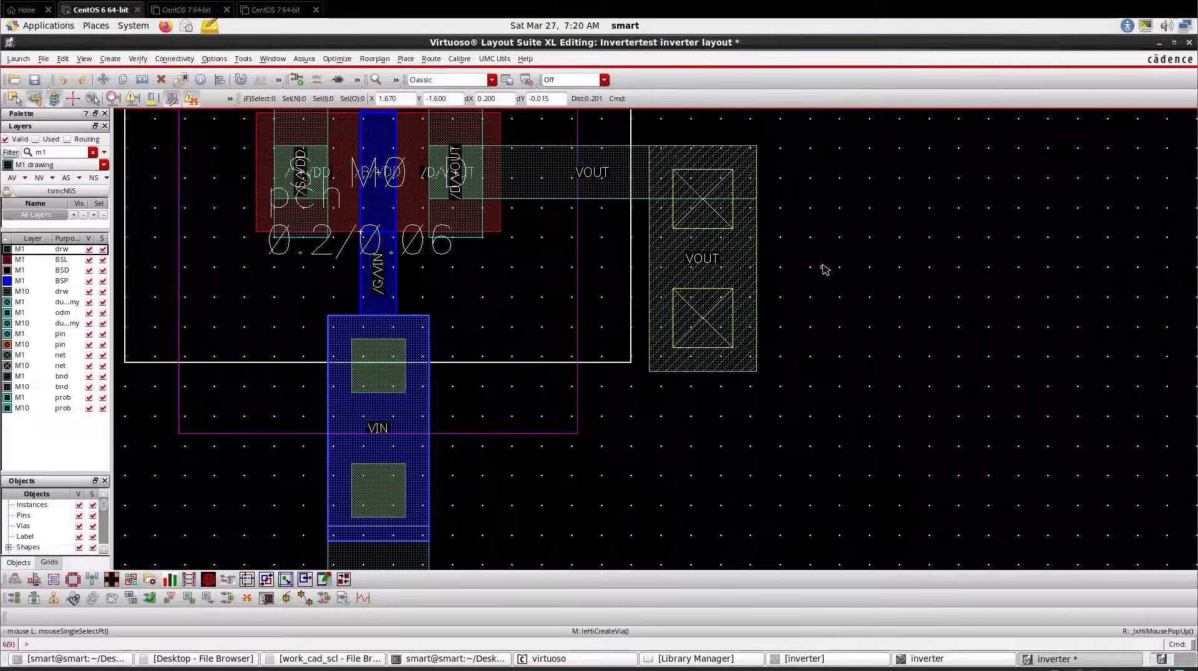
{"action": "key", "text": "s"}
{"action": "key", "text": "Escape"}
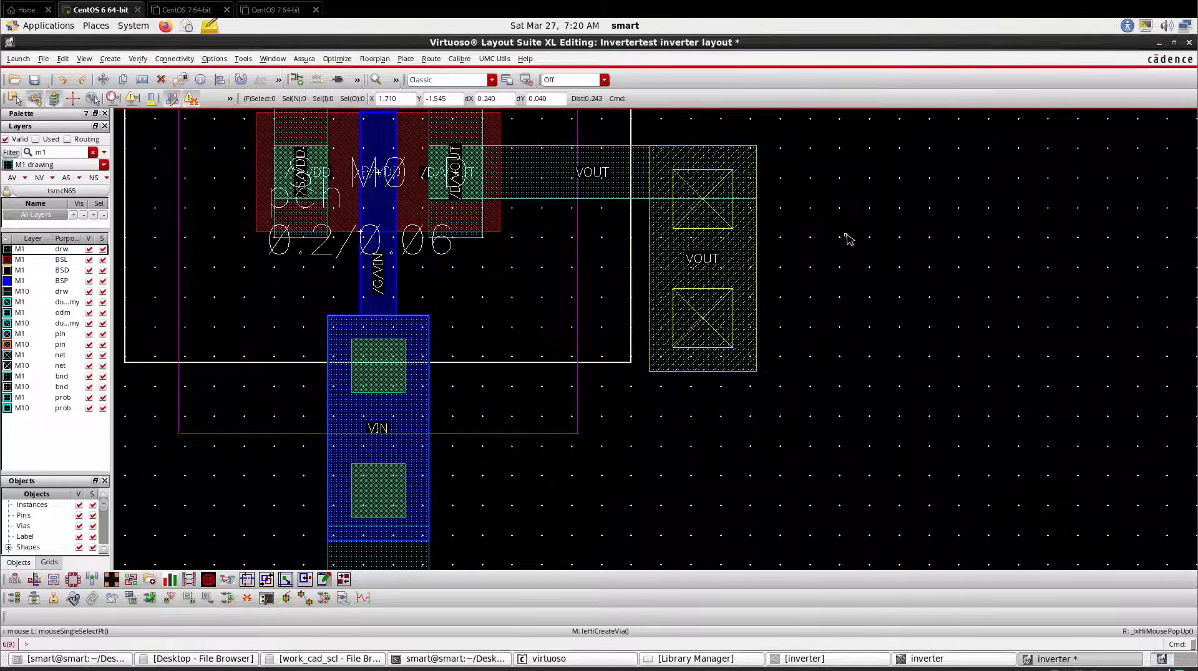
Copy the M2_M1 via straight down onto the nch drain's M1 strip, aligned with the strip's lower edge
{"action": "scroll", "coordinate": [726, 173], "scroll_direction": "down", "scroll_amount": 5, "text": "ctrl"}
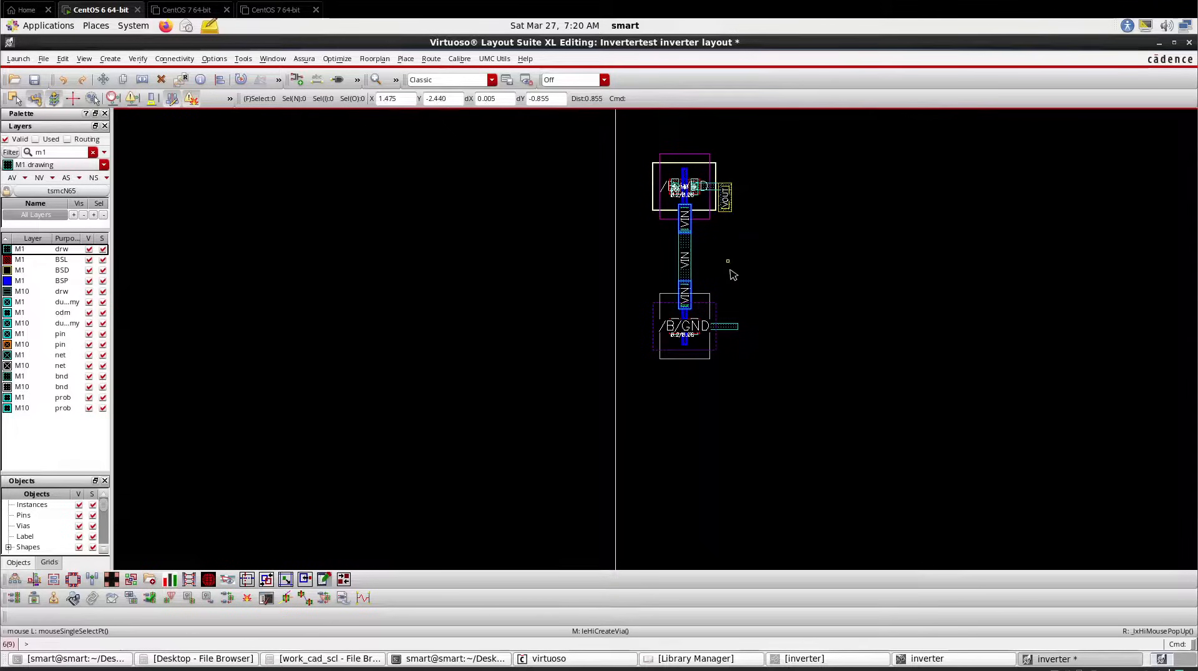
{"action": "left_click", "coordinate": [725, 199]}
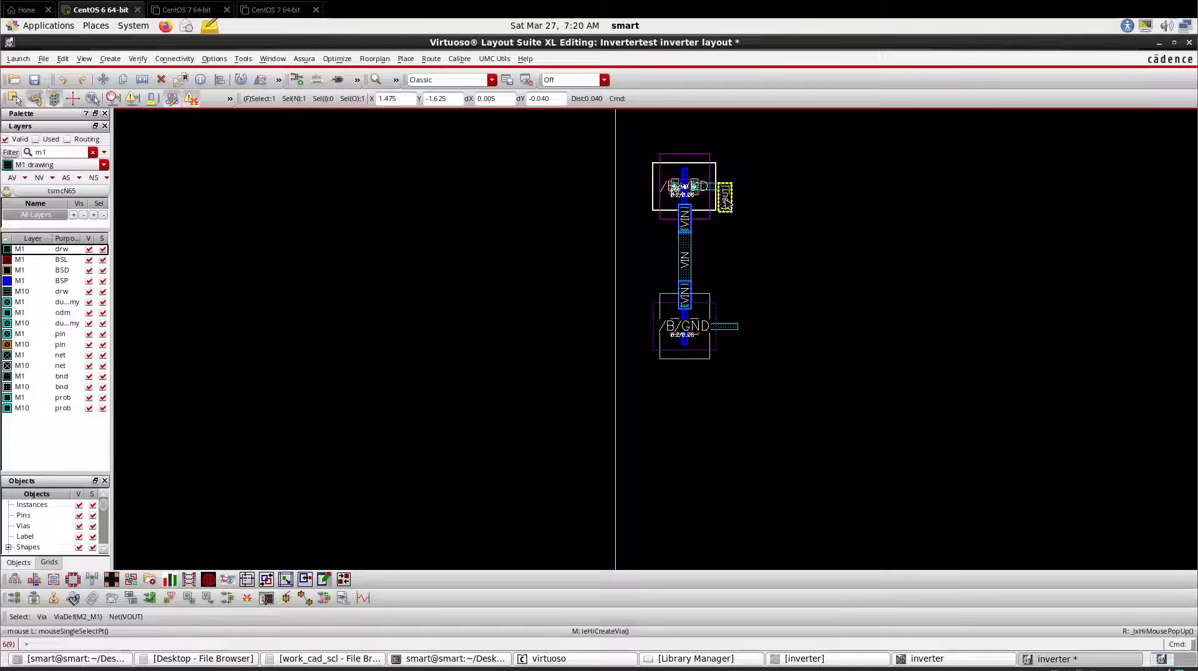
{"action": "key", "text": "c"}
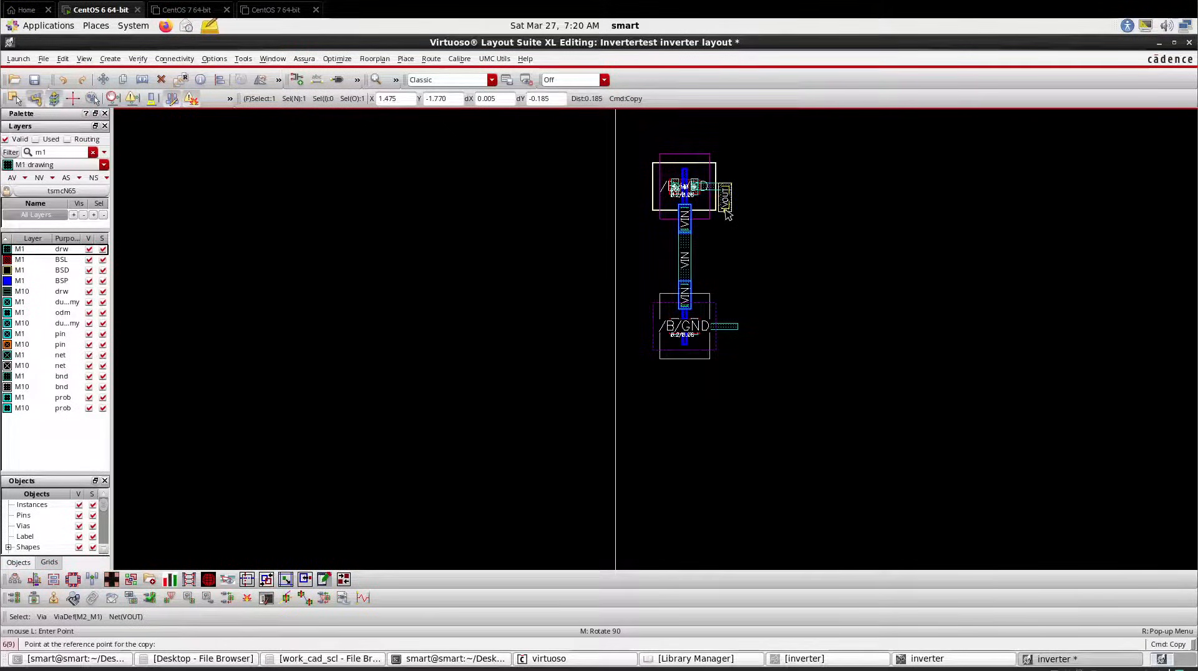
{"action": "scroll", "coordinate": [735, 326], "scroll_direction": "up", "scroll_amount": 2, "text": "ctrl"}
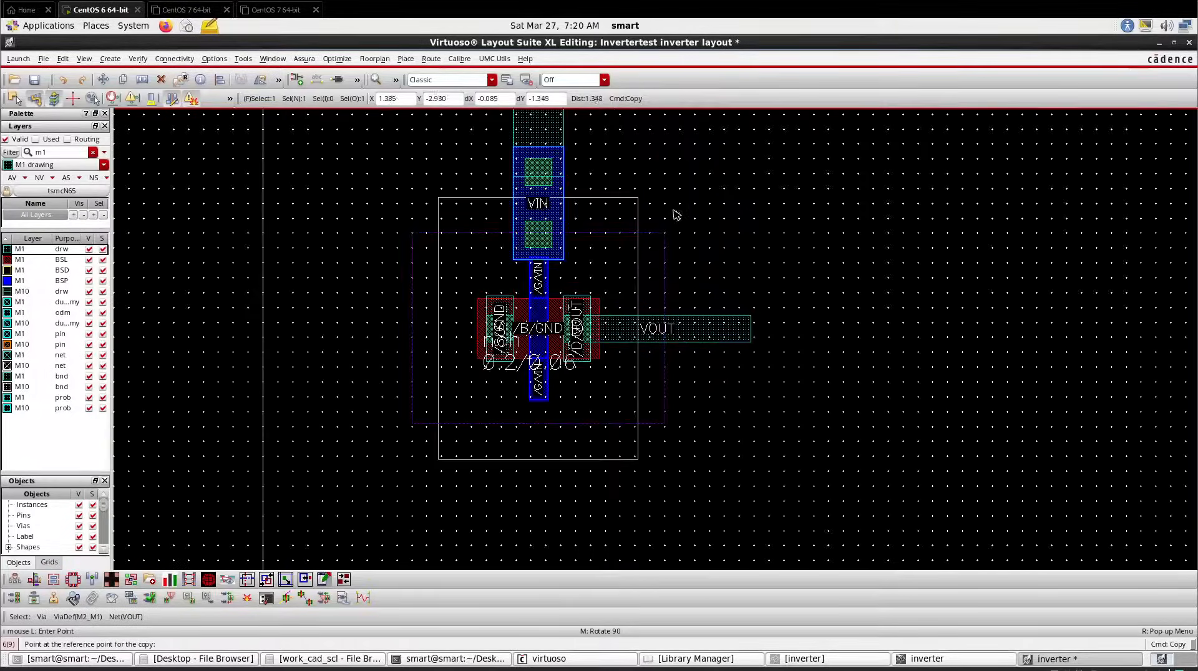
{"action": "scroll", "coordinate": [673, 214], "scroll_direction": "down", "scroll_amount": 2, "text": "ctrl"}
{"action": "left_click", "coordinate": [690, 139]}
{"action": "scroll", "coordinate": [701, 250], "scroll_direction": "up", "scroll_amount": 3, "text": "ctrl"}
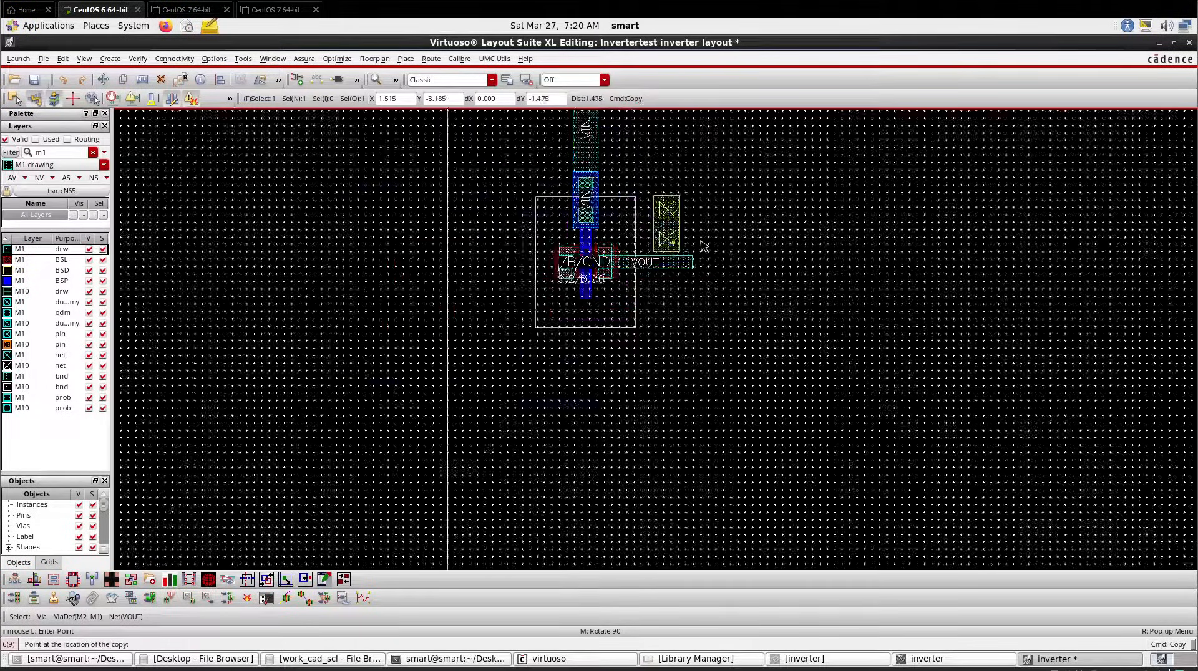
{"action": "left_click", "coordinate": [704, 275]}
Stretch the free end of the nch drain's M1 strip back to the outer edge of the copied via
{"action": "scroll", "coordinate": [705, 270], "scroll_direction": "down", "scroll_amount": 2, "text": "ctrl"}
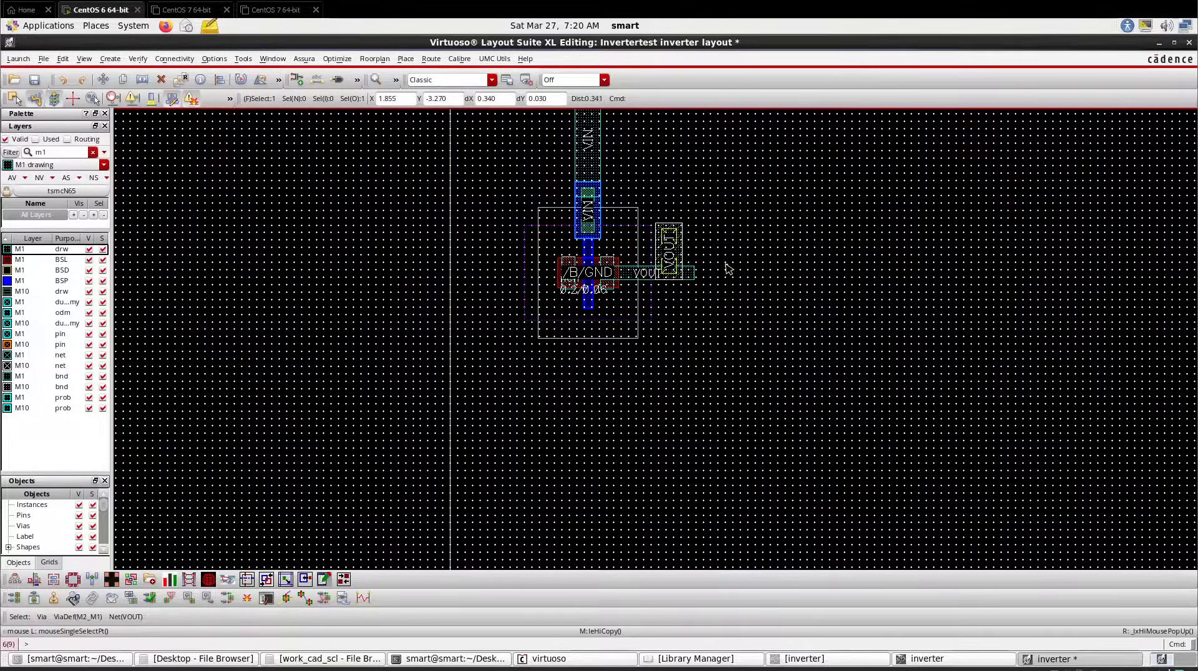
{"action": "scroll", "coordinate": [697, 275], "scroll_direction": "up", "scroll_amount": 2, "text": "ctrl"}
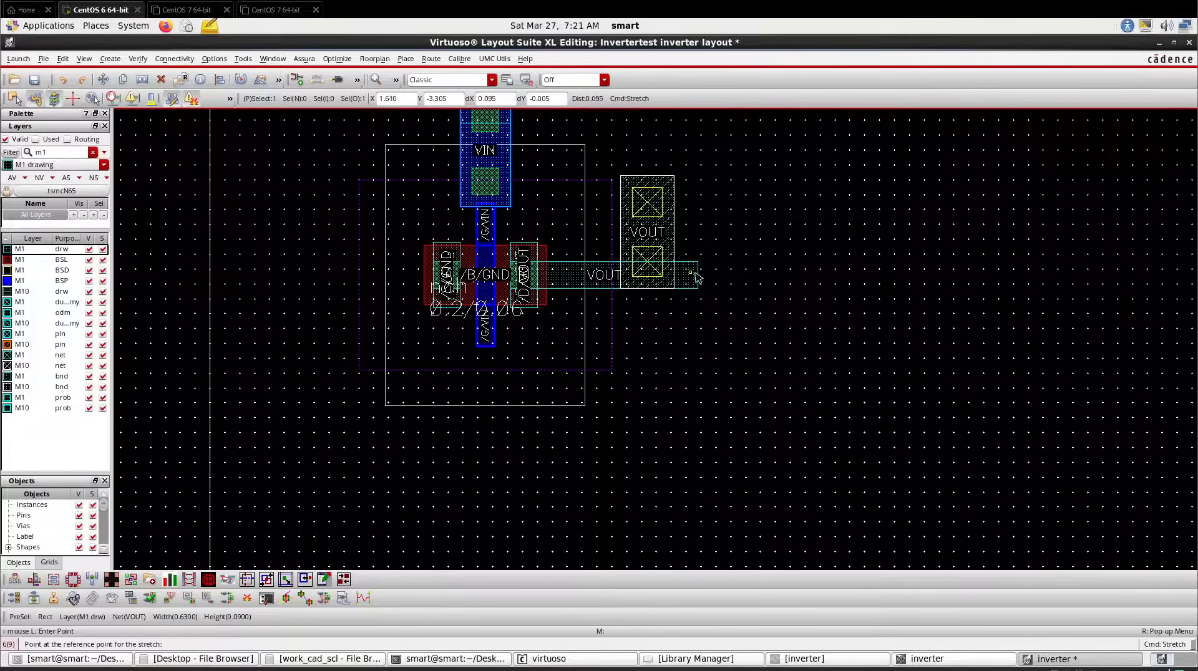
{"action": "key", "text": "s"}
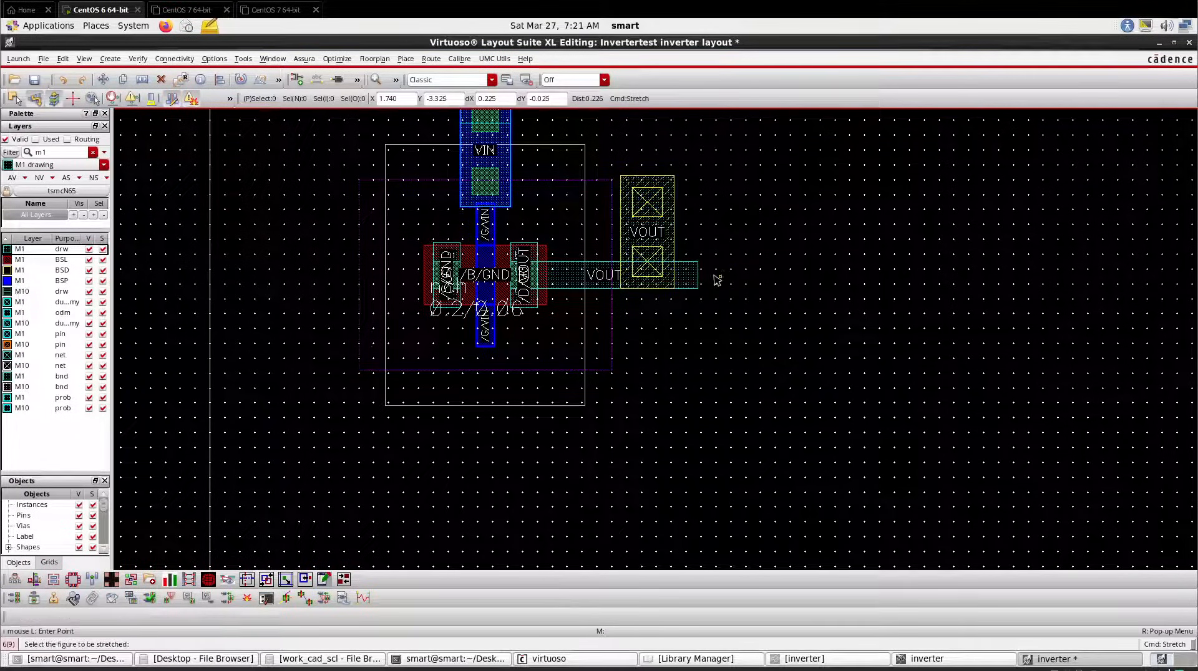
{"action": "left_click", "coordinate": [690, 281]}
{"action": "scroll", "coordinate": [683, 278], "scroll_direction": "up", "scroll_amount": 3, "text": "ctrl"}
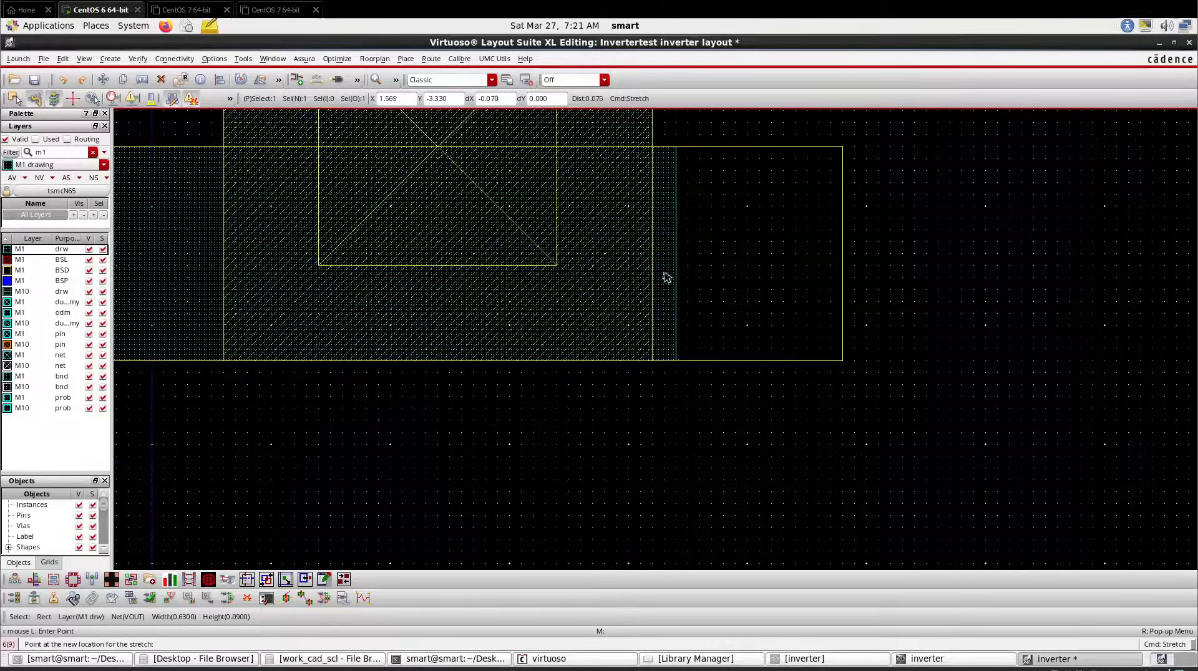
{"action": "left_click", "coordinate": [644, 273]}
Filter the layer list by m2 and make M2 drawing the active layer
{"action": "scroll", "coordinate": [724, 300], "scroll_direction": "down", "scroll_amount": 5, "text": "ctrl"}
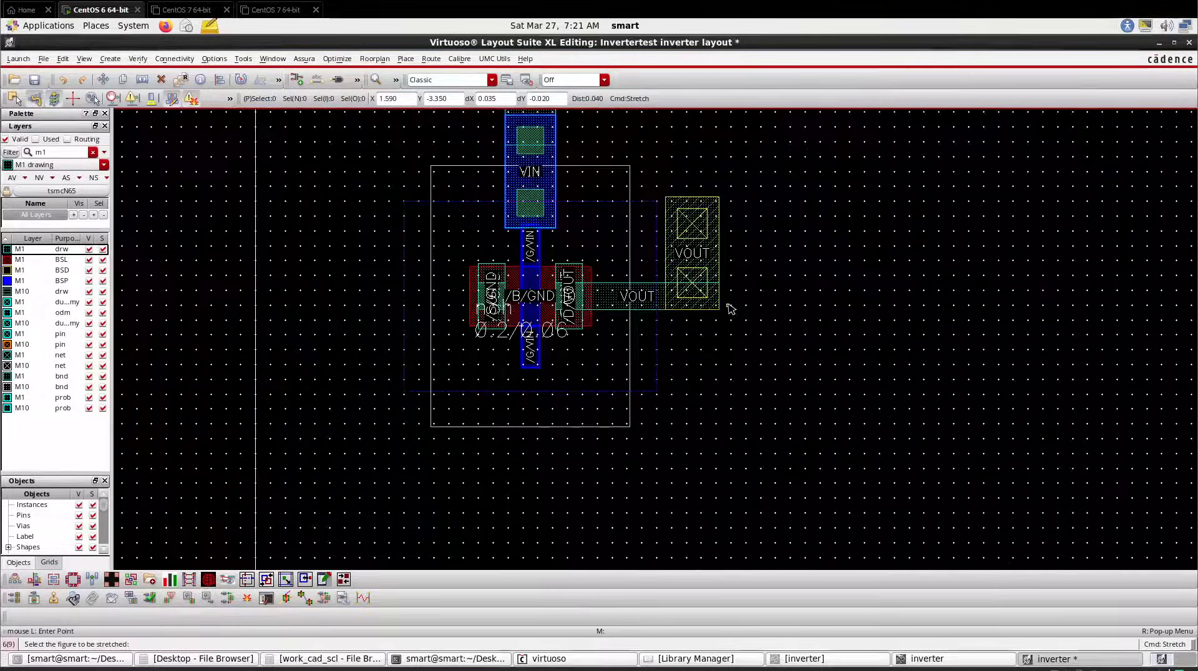
{"action": "double_click", "coordinate": [45, 156]}
{"action": "type", "text": "m"}
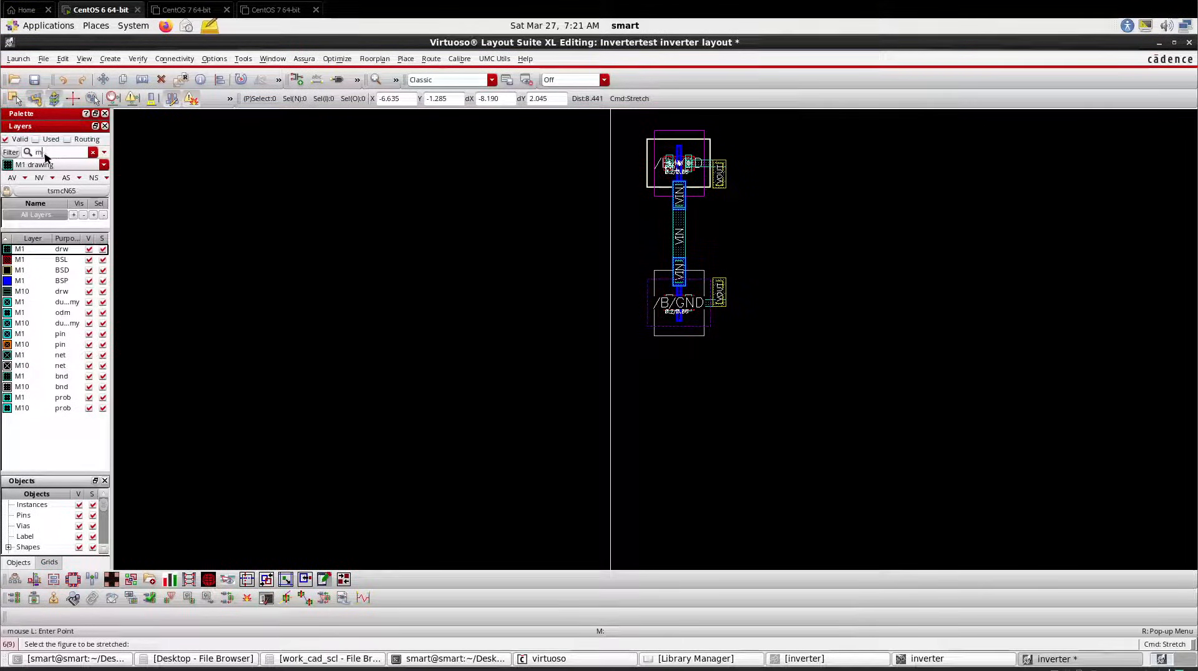
{"action": "type", "text": "2"}
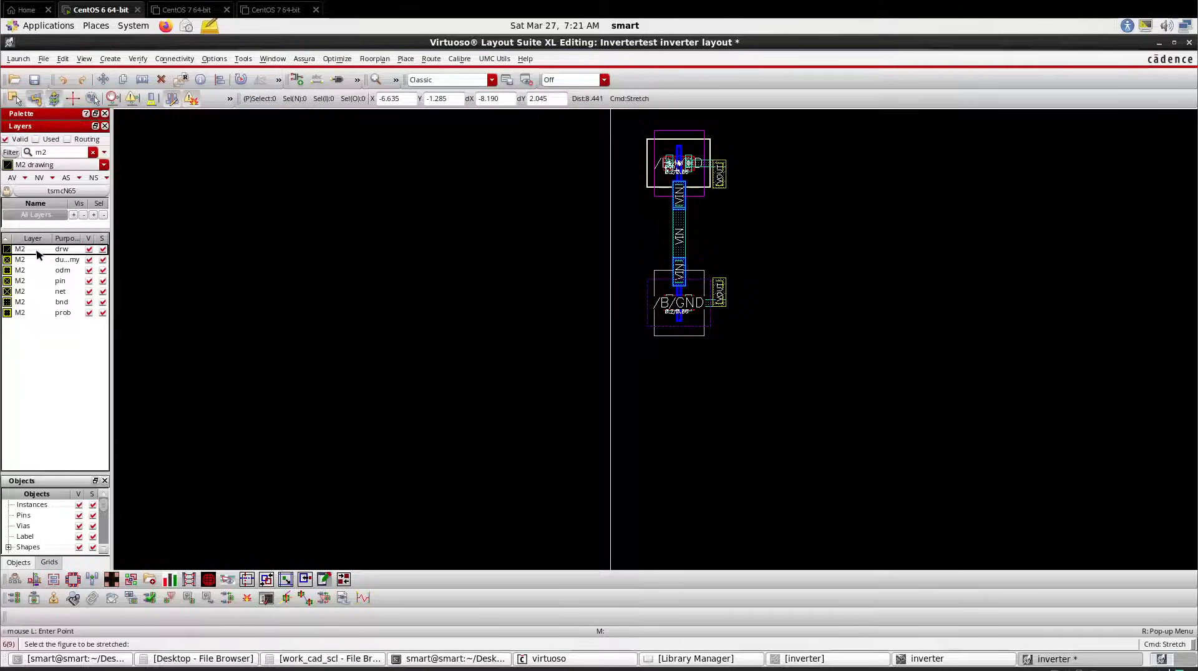
Draw an M2 rectangle about 0.18 wide and 1.33 tall joining the pch drain's M2_M1 via to the nch drain's via
{"action": "type", "text": "r"}
{"action": "scroll", "coordinate": [704, 210], "scroll_direction": "up", "scroll_amount": 2}
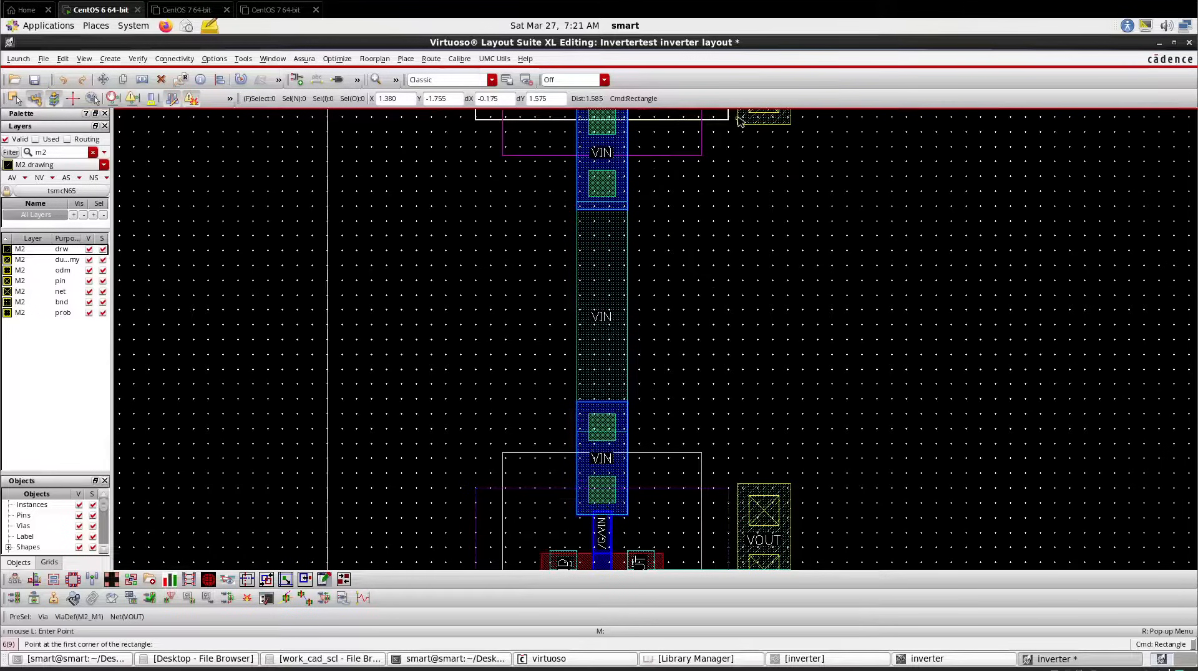
{"action": "left_click", "coordinate": [738, 120]}
{"action": "scroll", "coordinate": [776, 262], "scroll_direction": "down", "scroll_amount": 2}
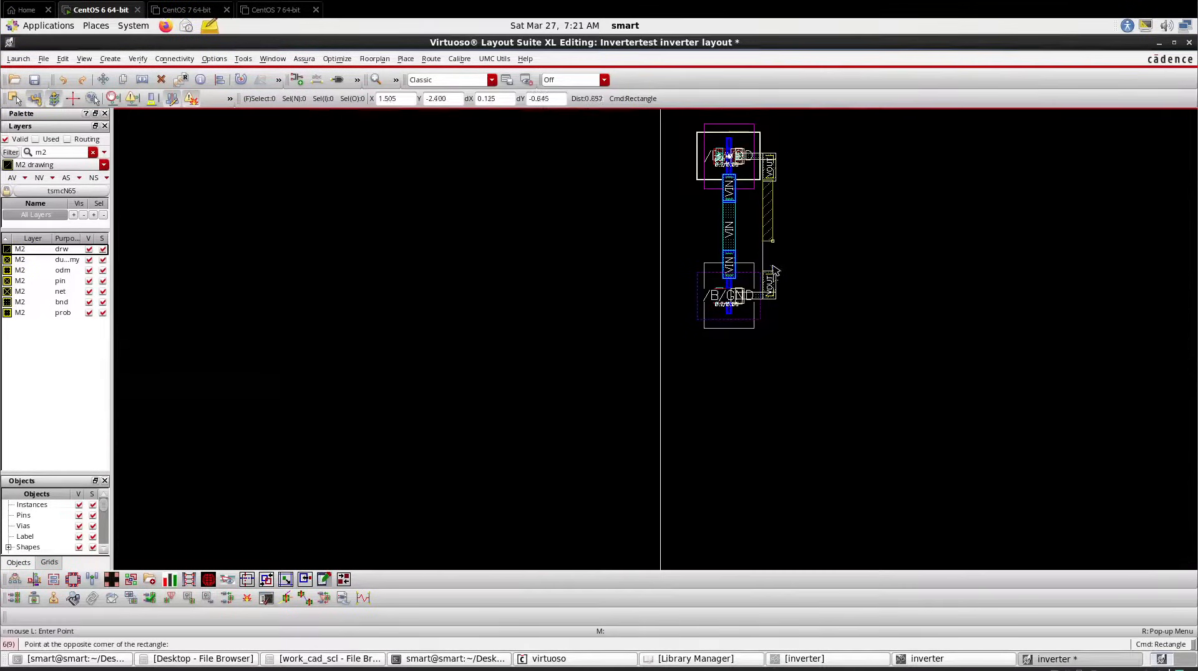
{"action": "scroll", "coordinate": [778, 283], "scroll_direction": "up", "scroll_amount": 2}
{"action": "left_click", "coordinate": [784, 303]}
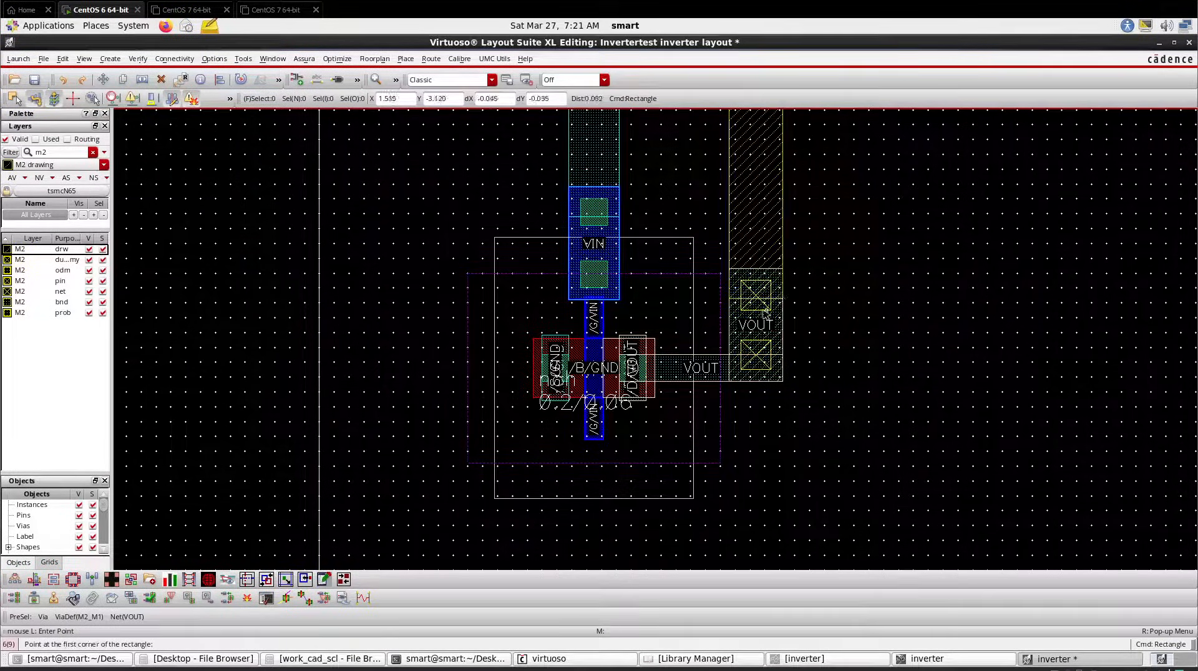
{"action": "scroll", "coordinate": [749, 285], "scroll_direction": "down", "scroll_amount": 2}
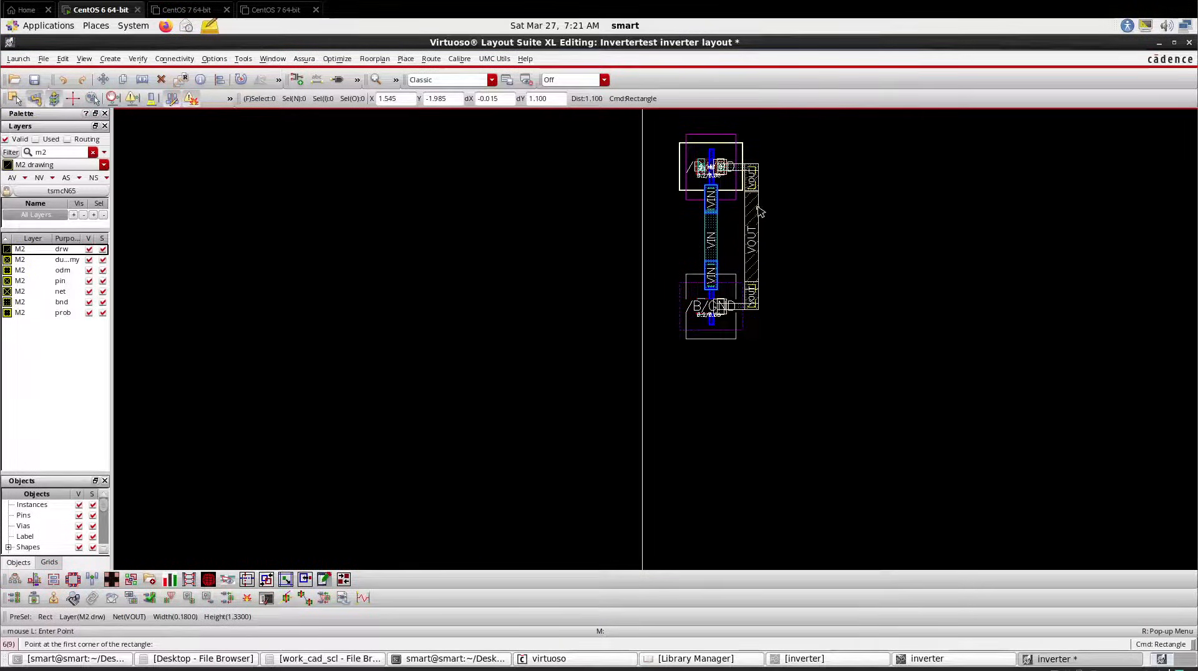
{"action": "key", "text": "Escape"}
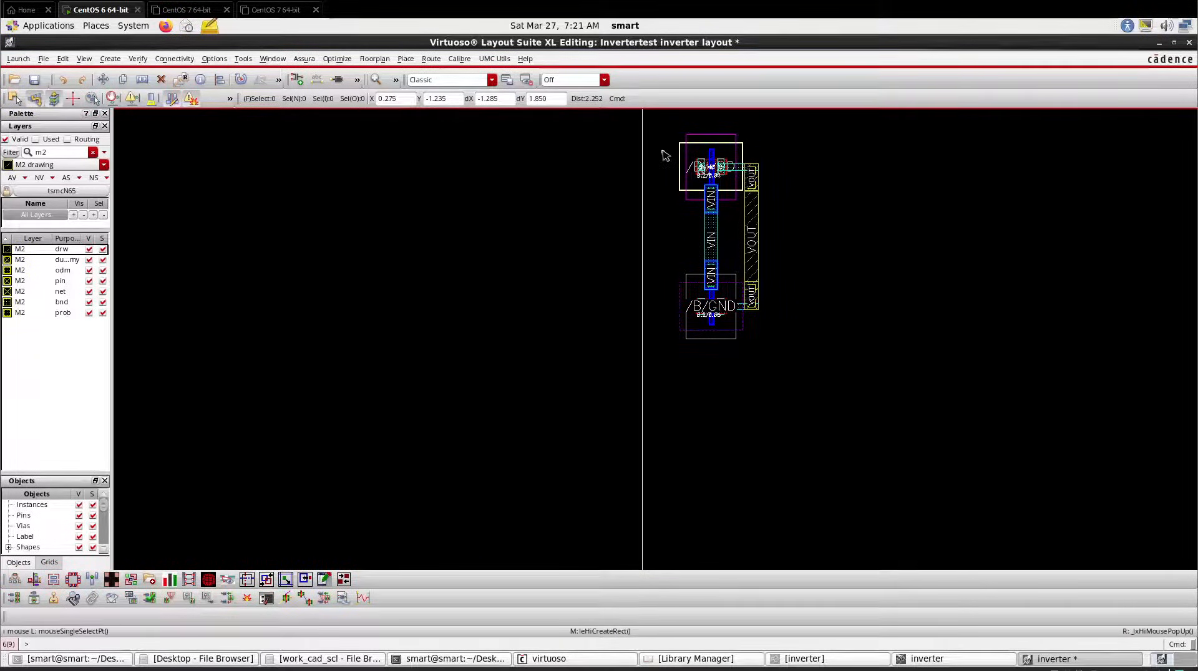
Draw an M1 drawing rectangle about 0.095 wide and 0.975 tall straight down from the nch source contact
{"action": "scroll", "coordinate": [703, 338], "scroll_direction": "up", "scroll_amount": 2}
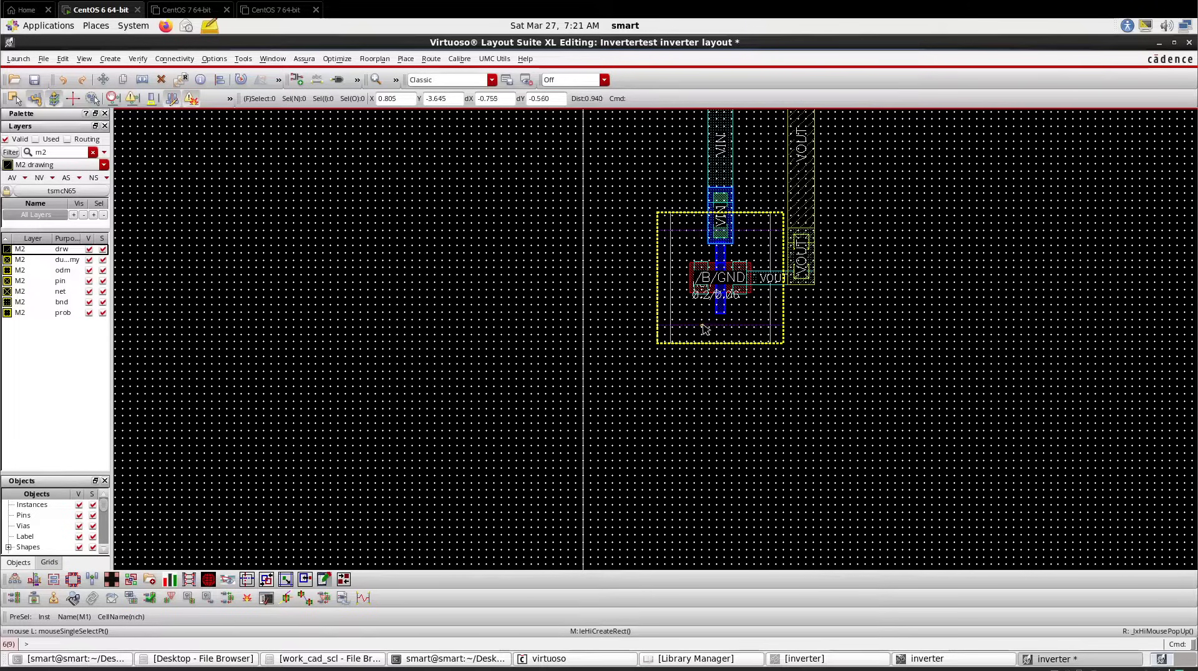
{"action": "key", "text": "r"}
{"action": "scroll", "coordinate": [705, 329], "scroll_direction": "up", "scroll_amount": 4}
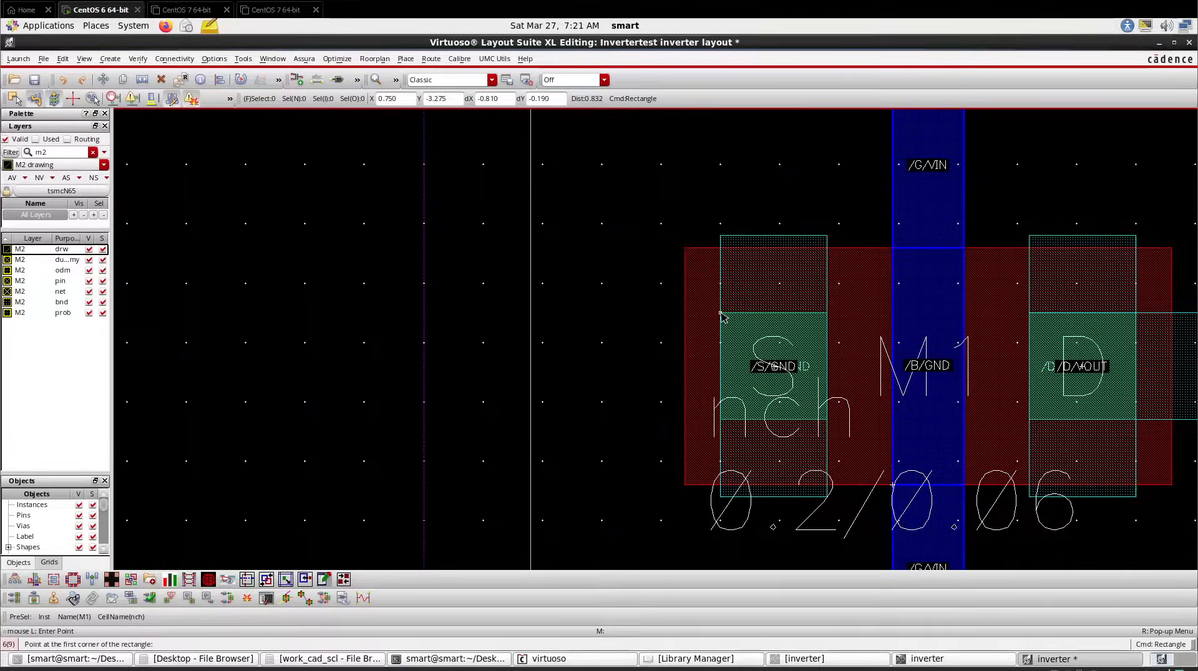
{"action": "left_click", "coordinate": [80, 165]}
{"action": "left_click", "coordinate": [74, 187]}
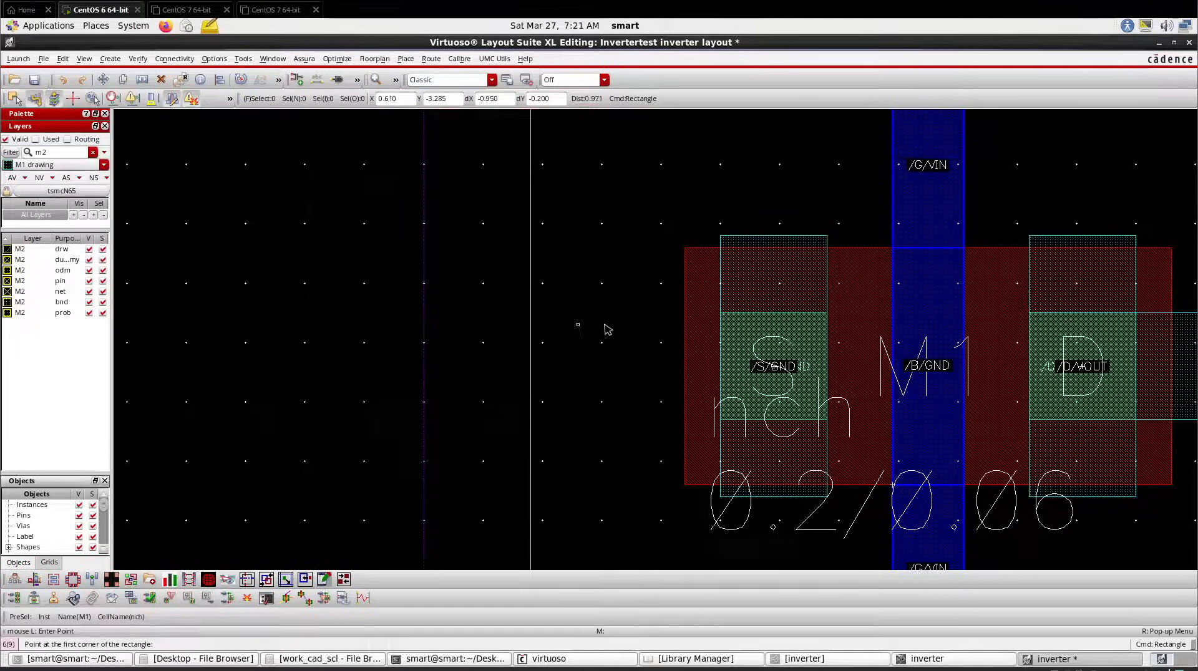
{"action": "left_click", "coordinate": [719, 318]}
{"action": "scroll", "coordinate": [719, 320], "scroll_direction": "down", "scroll_amount": 4}
{"action": "scroll", "coordinate": [748, 439], "scroll_direction": "down", "scroll_amount": 2}
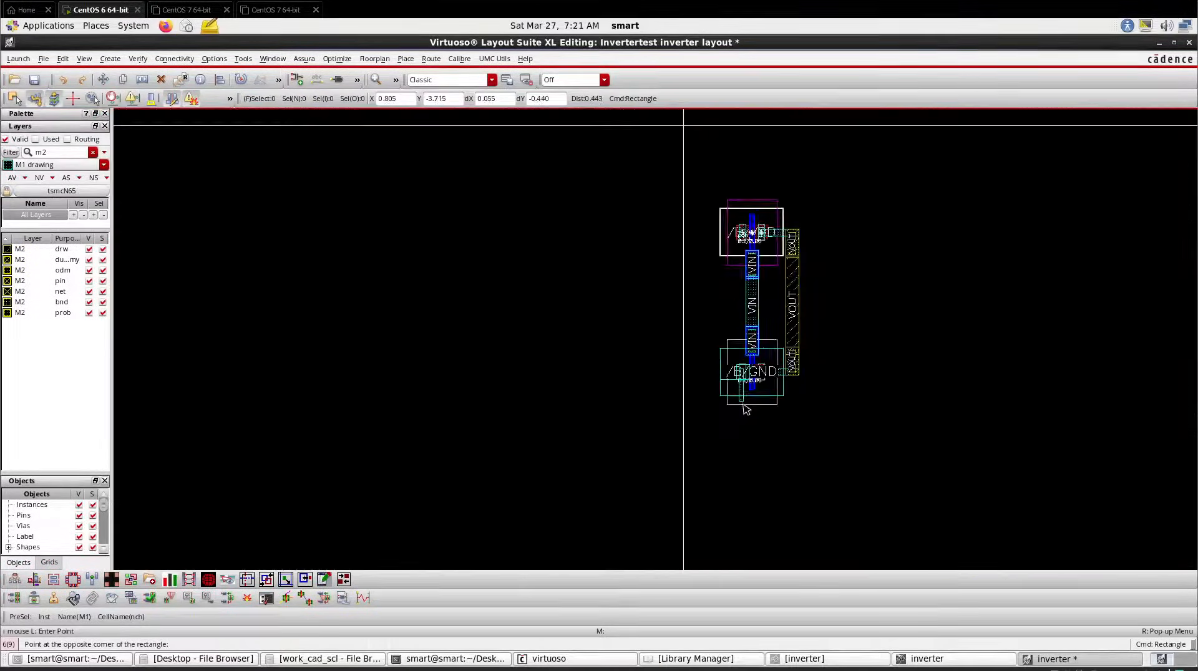
{"action": "scroll", "coordinate": [742, 455], "scroll_direction": "up", "scroll_amount": 2}
{"action": "scroll", "coordinate": [741, 431], "scroll_direction": "up", "scroll_amount": 1}
{"action": "scroll", "coordinate": [737, 374], "scroll_direction": "down", "scroll_amount": 2}
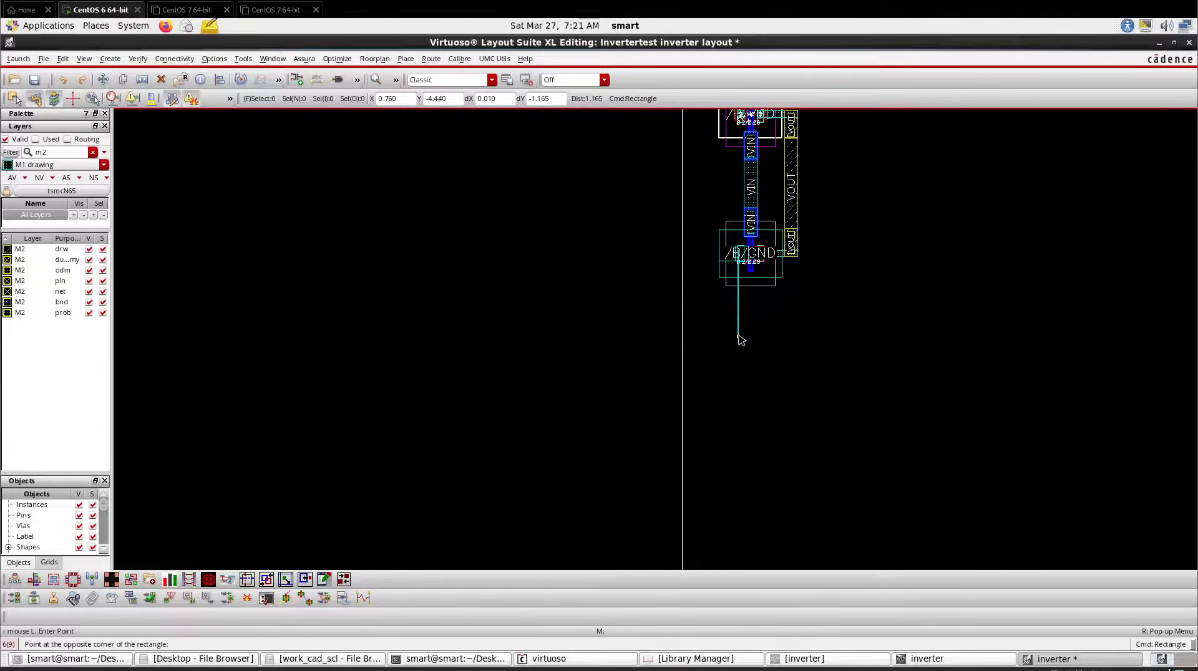
{"action": "scroll", "coordinate": [740, 340], "scroll_direction": "up", "scroll_amount": 2}
{"action": "scroll", "coordinate": [739, 340], "scroll_direction": "down", "scroll_amount": 2}
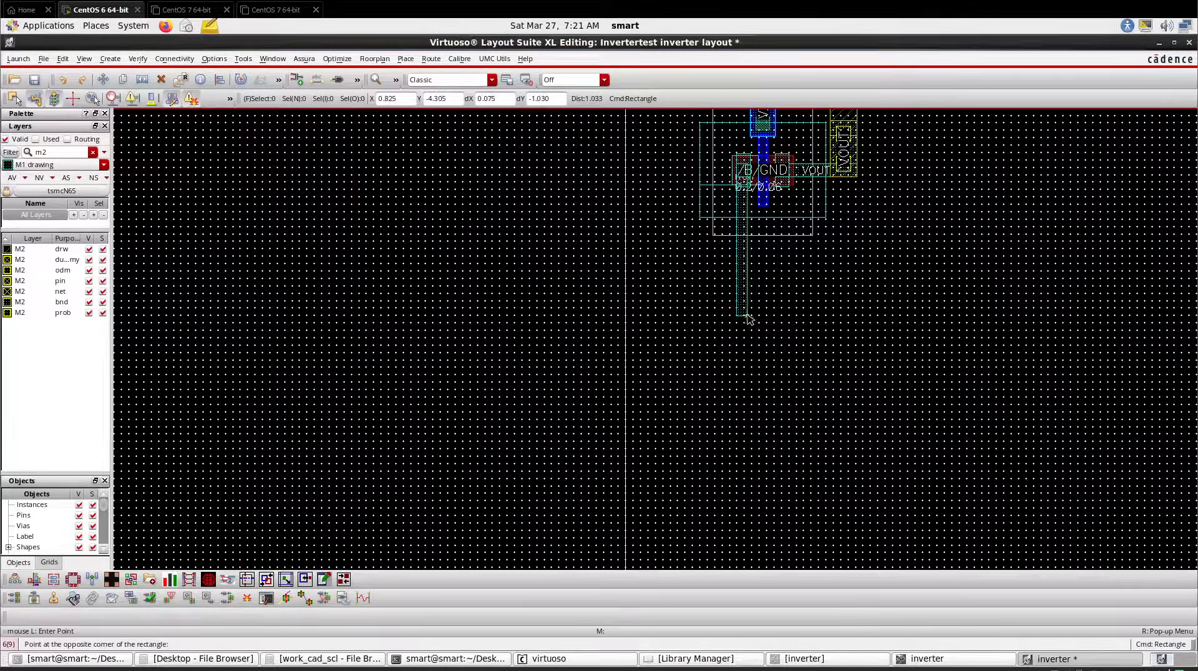
{"action": "scroll", "coordinate": [747, 320], "scroll_direction": "up", "scroll_amount": 2}
{"action": "scroll", "coordinate": [747, 315], "scroll_direction": "down", "scroll_amount": 2}
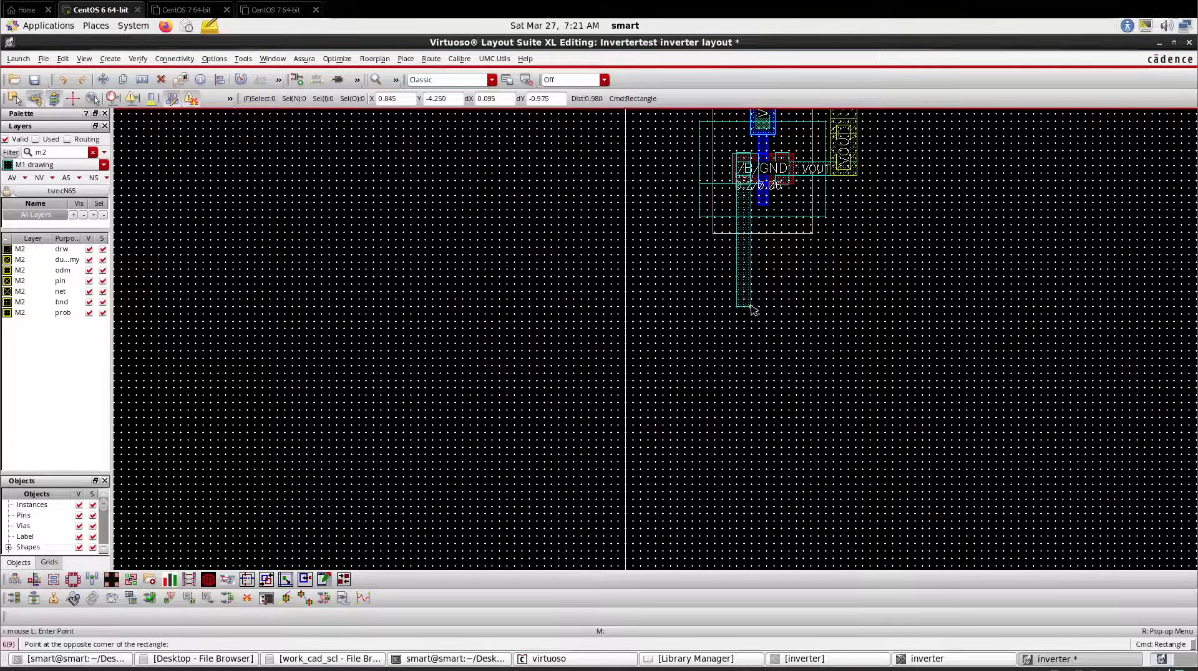
{"action": "left_click", "coordinate": [751, 306]}
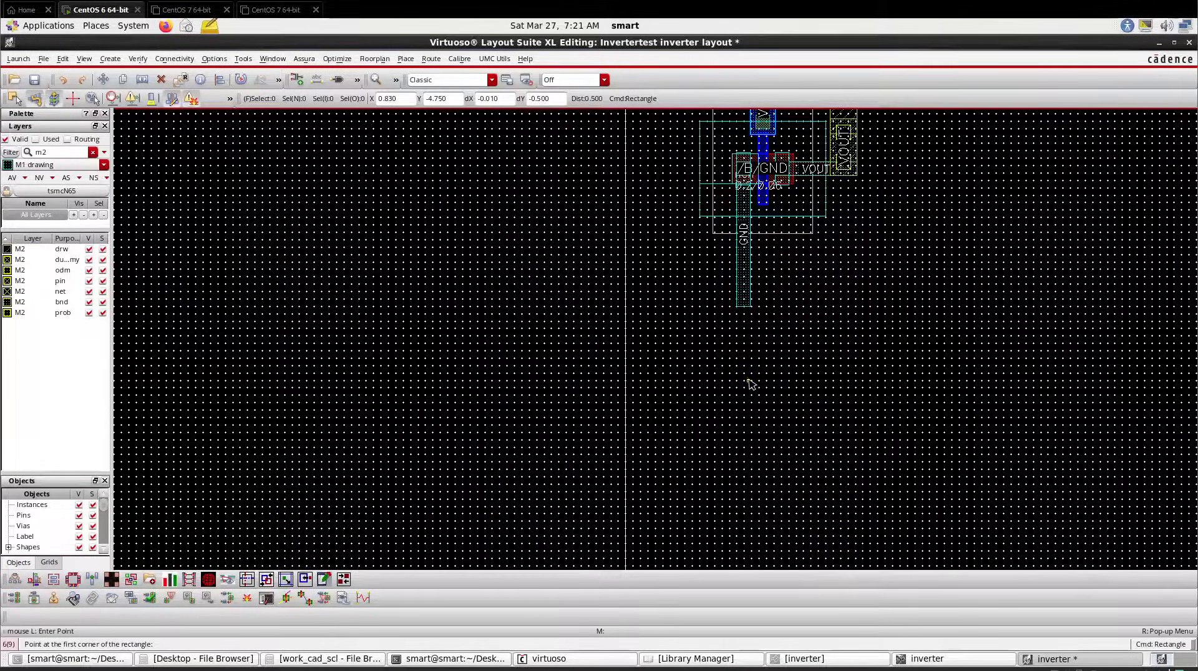
Draw an M1 rectangle about 0.09 wide and 0.85 tall straight up from the pch source contact
{"action": "scroll", "coordinate": [748, 380], "scroll_direction": "down", "scroll_amount": 1}
{"action": "scroll", "coordinate": [737, 262], "scroll_direction": "down", "scroll_amount": 1}
{"action": "scroll", "coordinate": [736, 201], "scroll_direction": "up", "scroll_amount": 2}
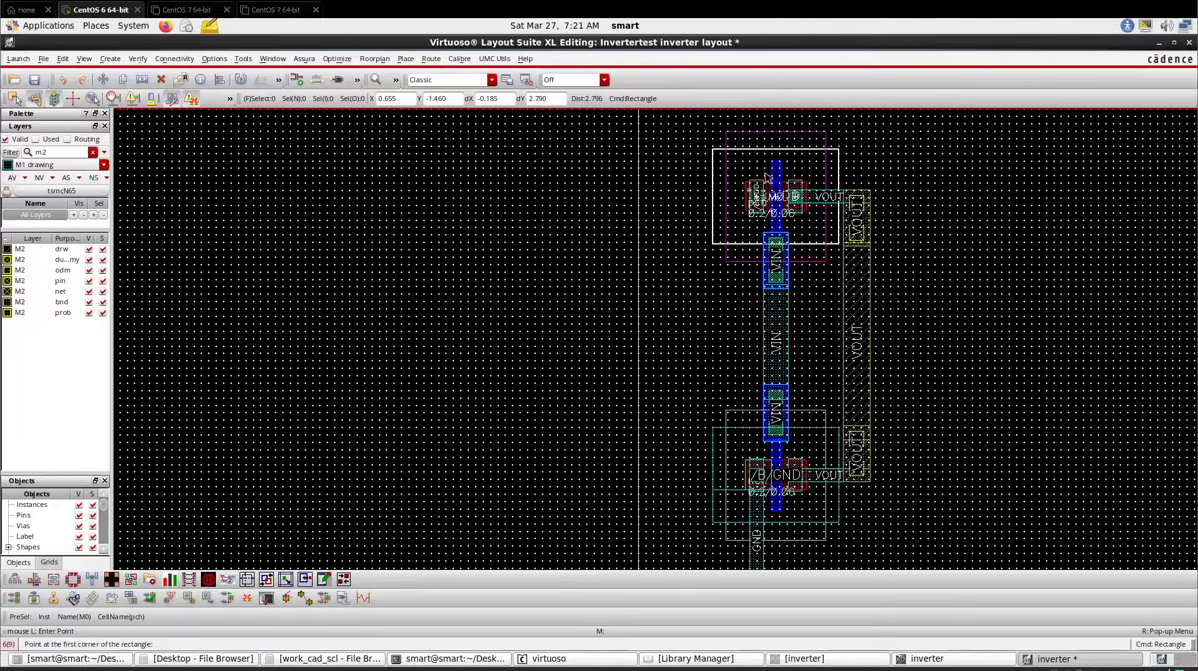
{"action": "scroll", "coordinate": [770, 172], "scroll_direction": "up", "scroll_amount": 3}
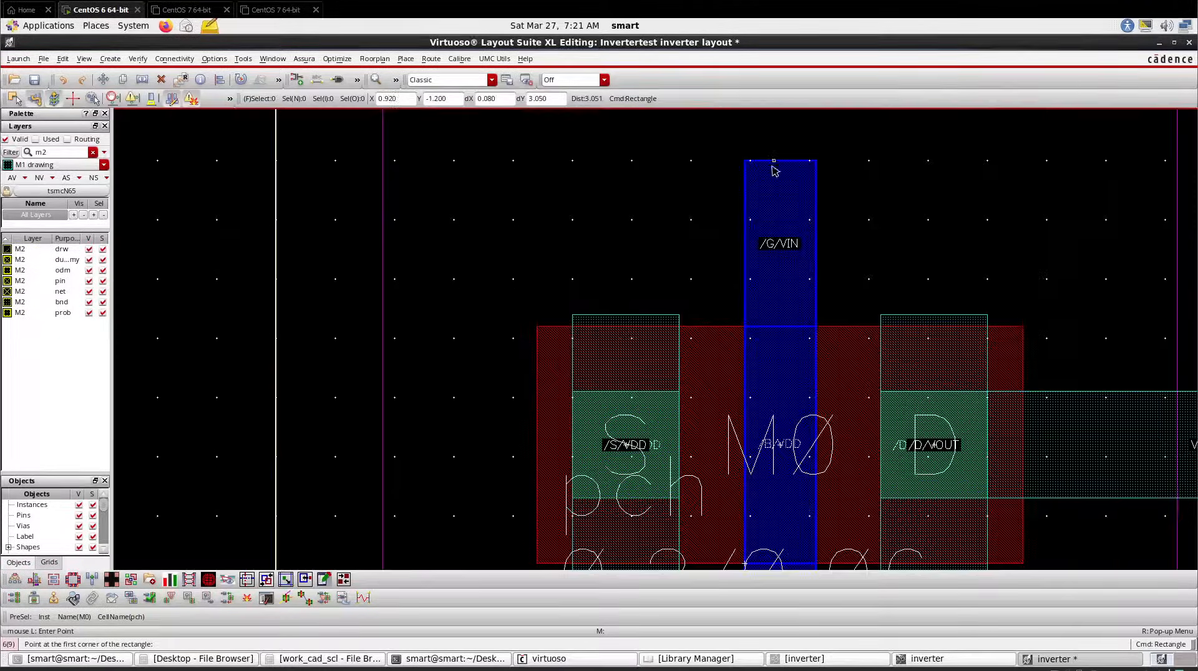
{"action": "left_click", "coordinate": [681, 440]}
{"action": "scroll", "coordinate": [631, 365], "scroll_direction": "down", "scroll_amount": 3}
{"action": "scroll", "coordinate": [633, 255], "scroll_direction": "up", "scroll_amount": 3}
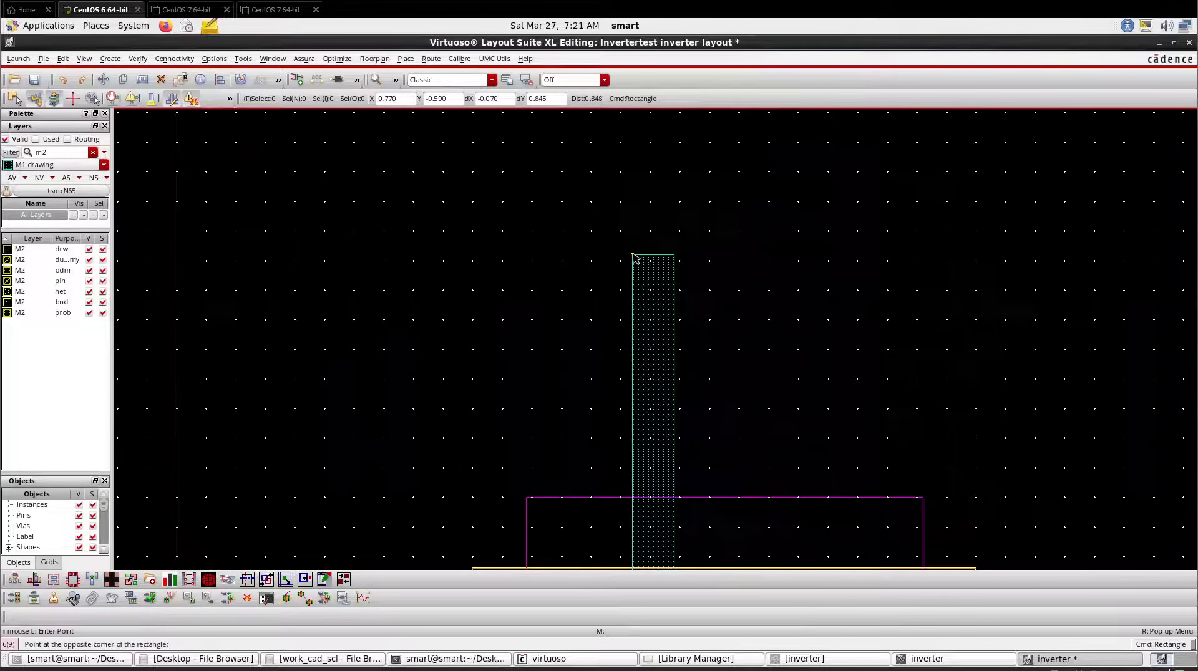
{"action": "scroll", "coordinate": [634, 255], "scroll_direction": "down", "scroll_amount": 3}
{"action": "scroll", "coordinate": [633, 257], "scroll_direction": "up", "scroll_amount": 2}
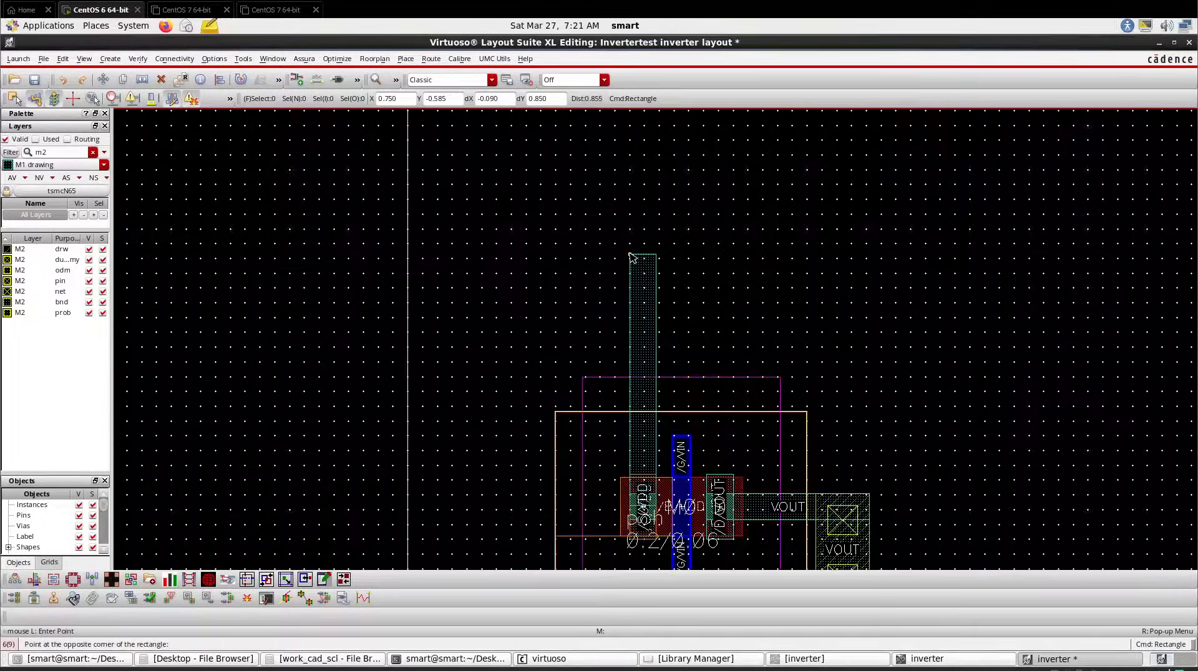
{"action": "left_click", "coordinate": [631, 256]}
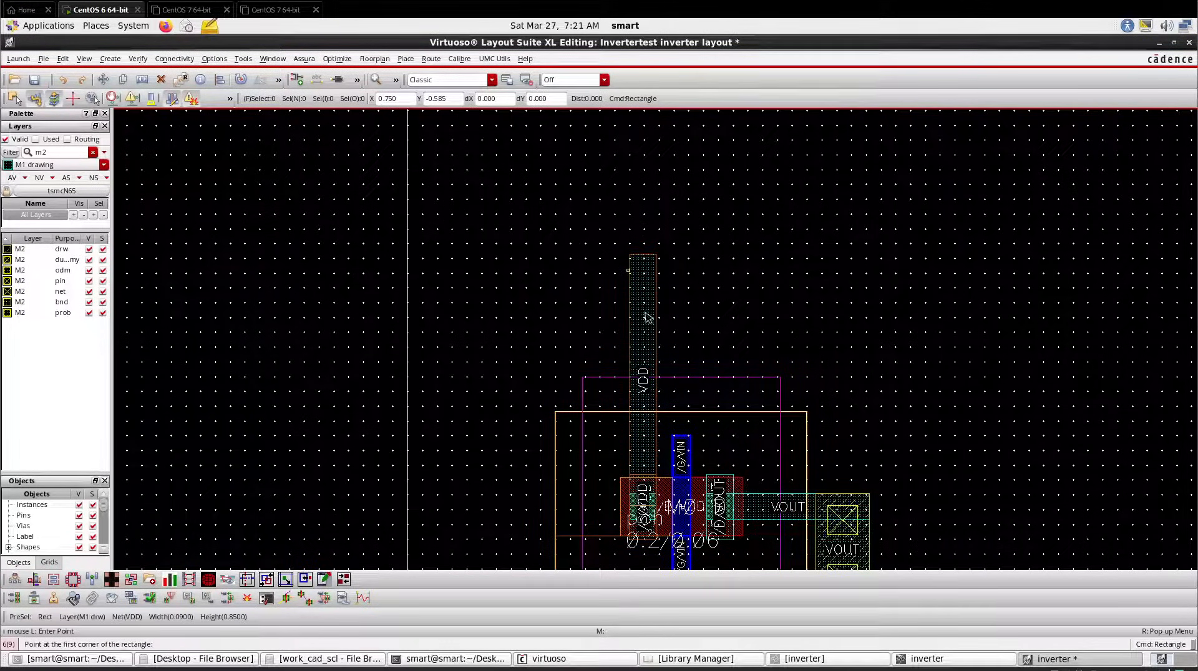
{"action": "scroll", "coordinate": [645, 319], "scroll_direction": "down", "scroll_amount": 4}
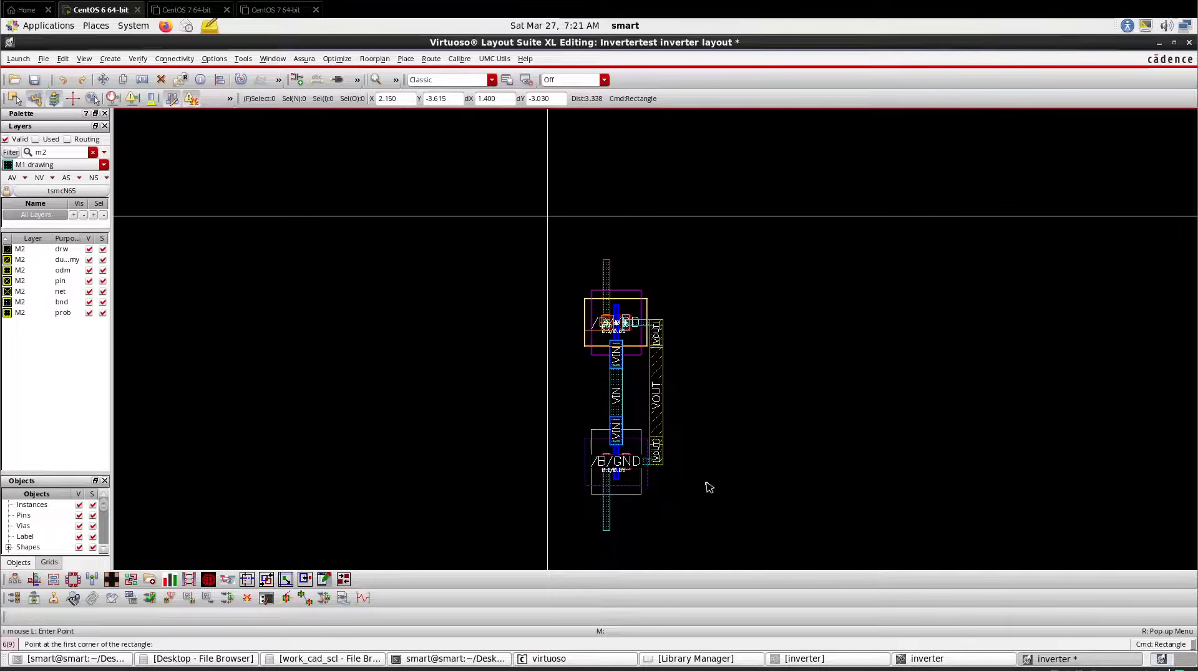
{"action": "key", "text": "Escape"}
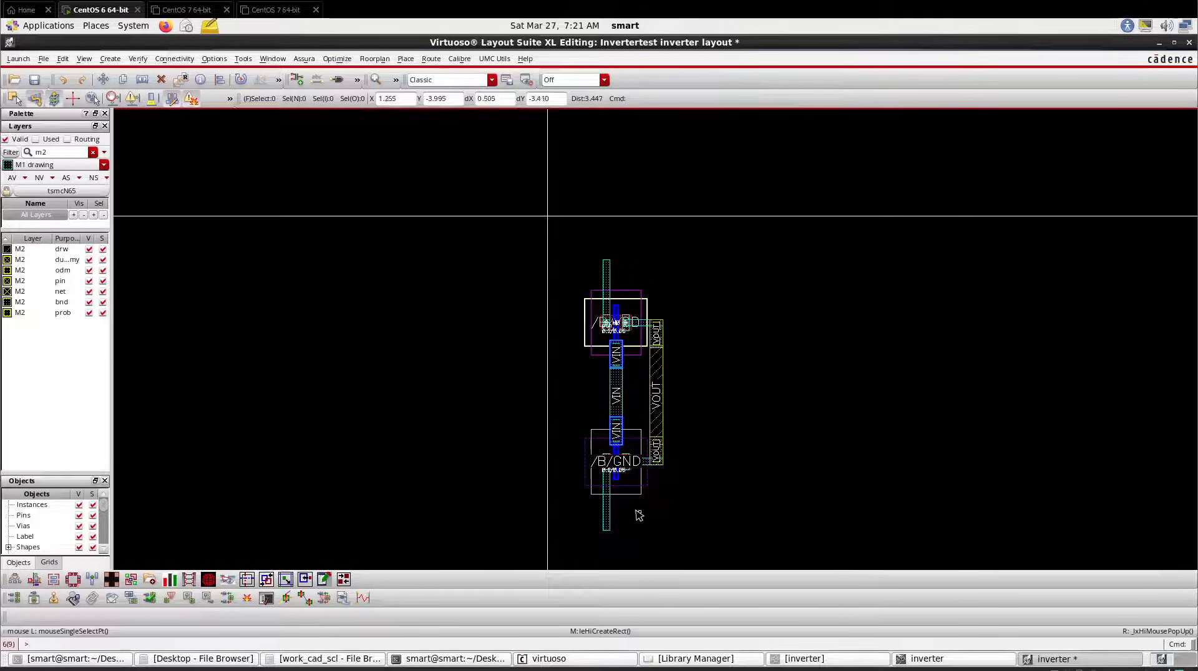
Stretch the upper end of the VDD M1 strip further up by about 0.38
{"action": "scroll", "coordinate": [639, 516], "scroll_direction": "up", "scroll_amount": 4}
{"action": "scroll", "coordinate": [575, 396], "scroll_direction": "down", "scroll_amount": 4}
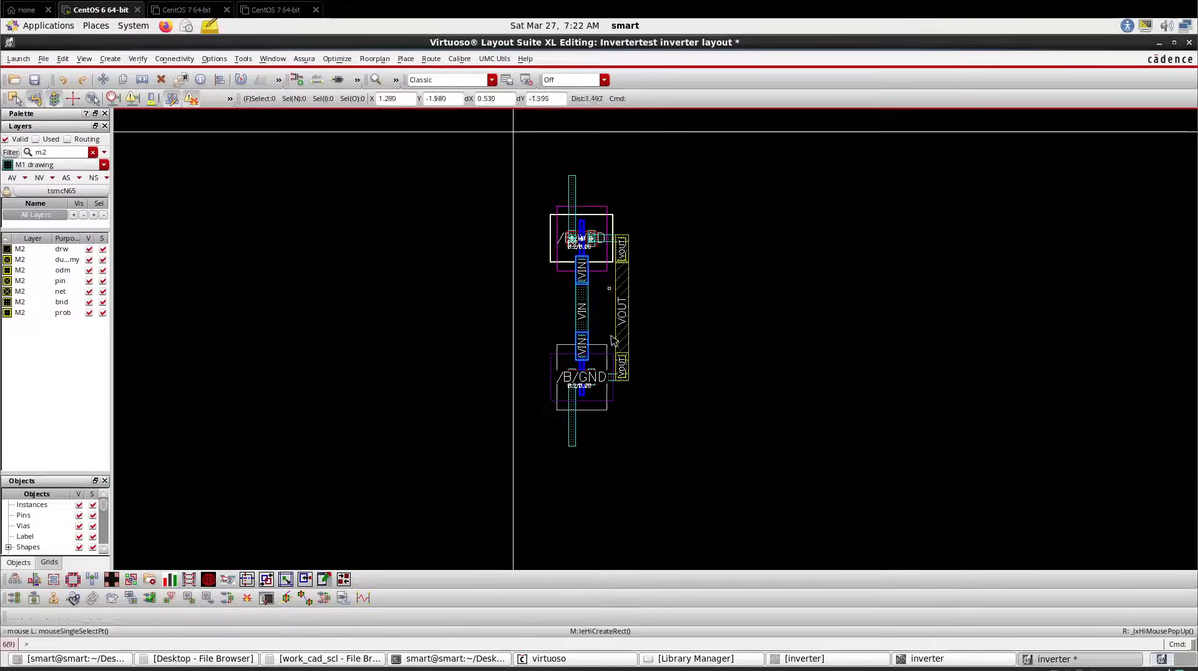
{"action": "scroll", "coordinate": [533, 153], "scroll_direction": "up", "scroll_amount": 2}
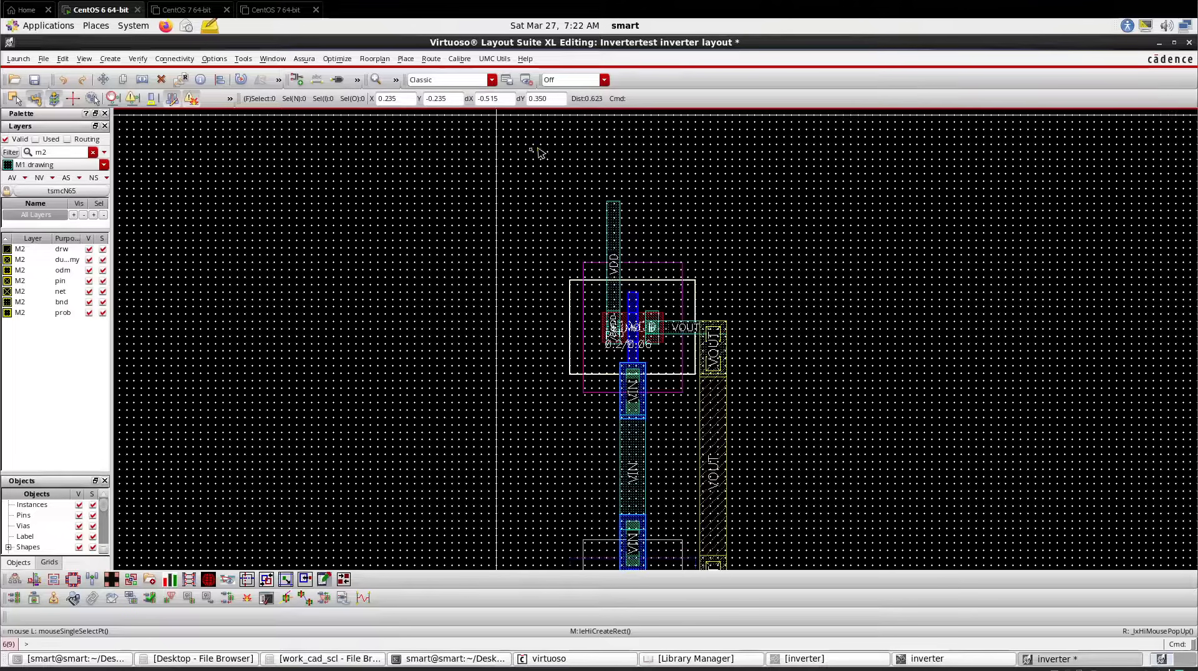
{"action": "key", "text": "s"}
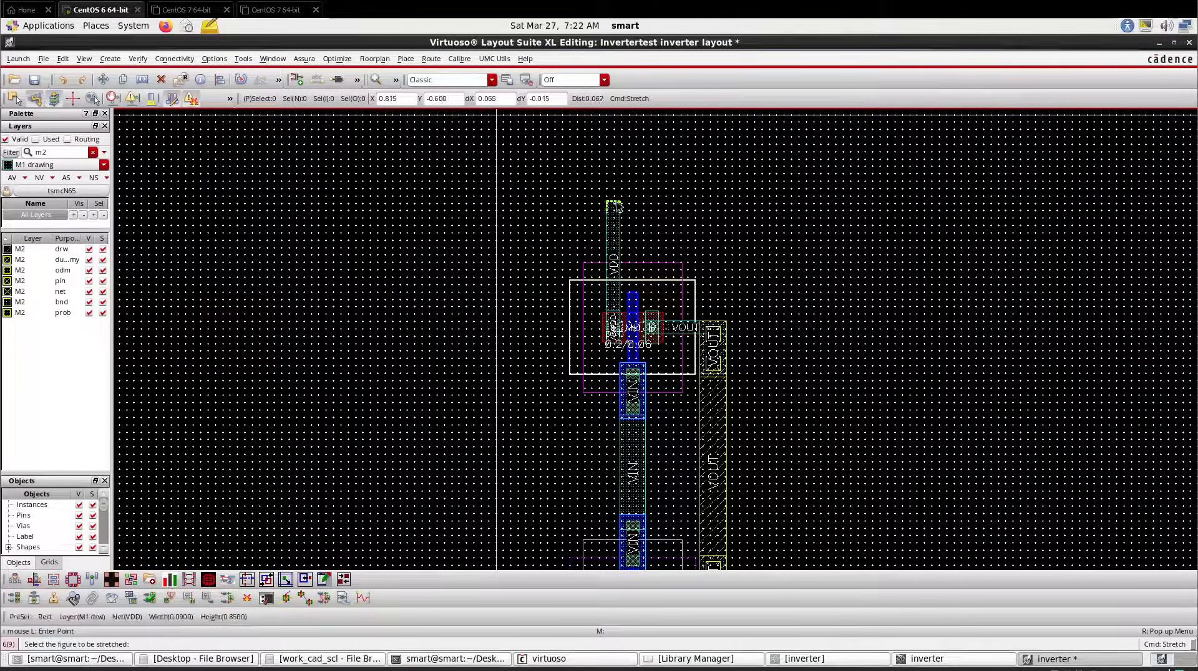
{"action": "left_click", "coordinate": [616, 148]}
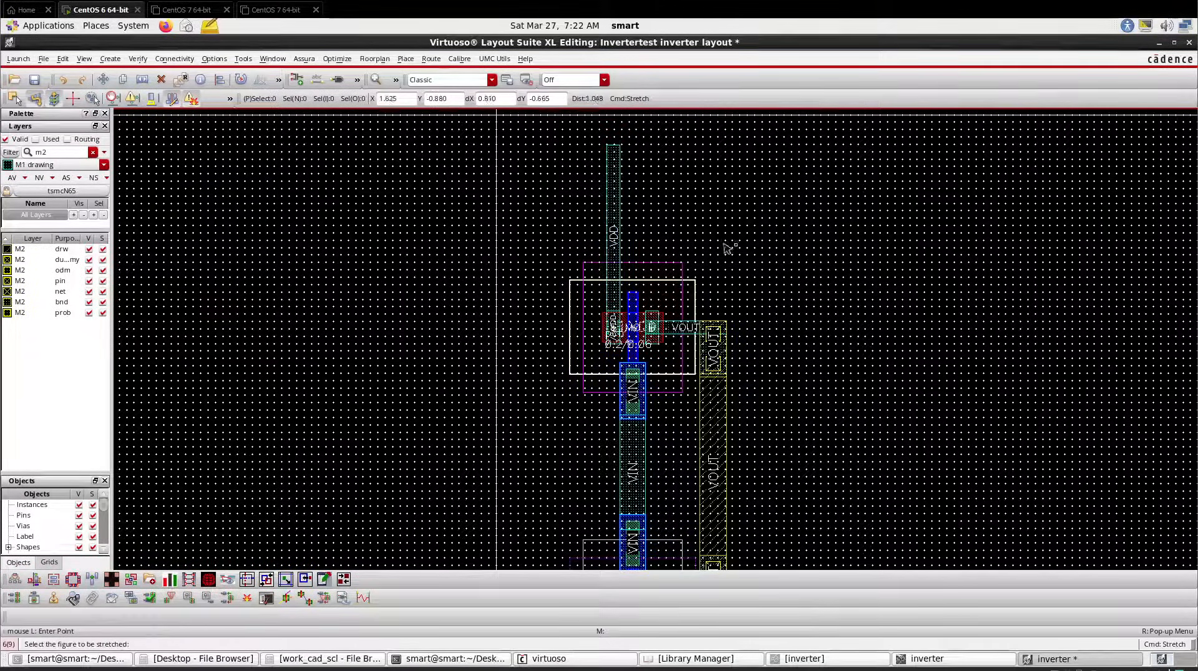
{"action": "scroll", "coordinate": [642, 203], "scroll_direction": "down", "scroll_amount": 2}
{"action": "key", "text": "Escape"}
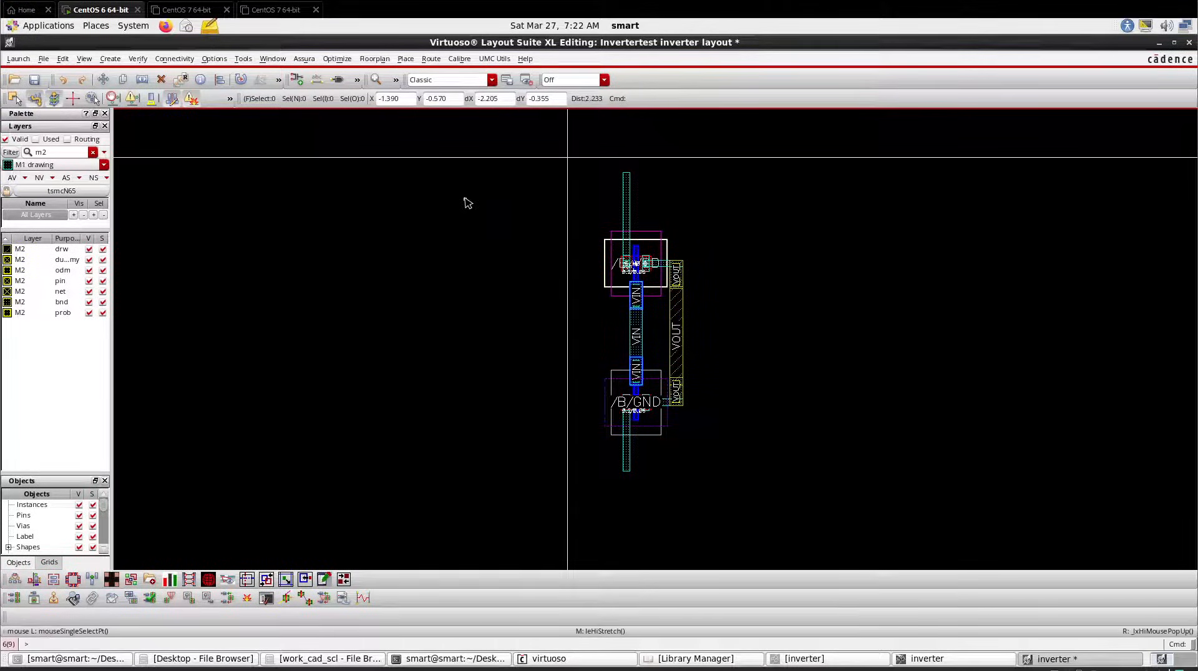
Create a horizontal multipart path about 0.83 long from the NWellGuardring template, crossing the VDD strip above the pch transistor
{"action": "left_click", "coordinate": [114, 60]}
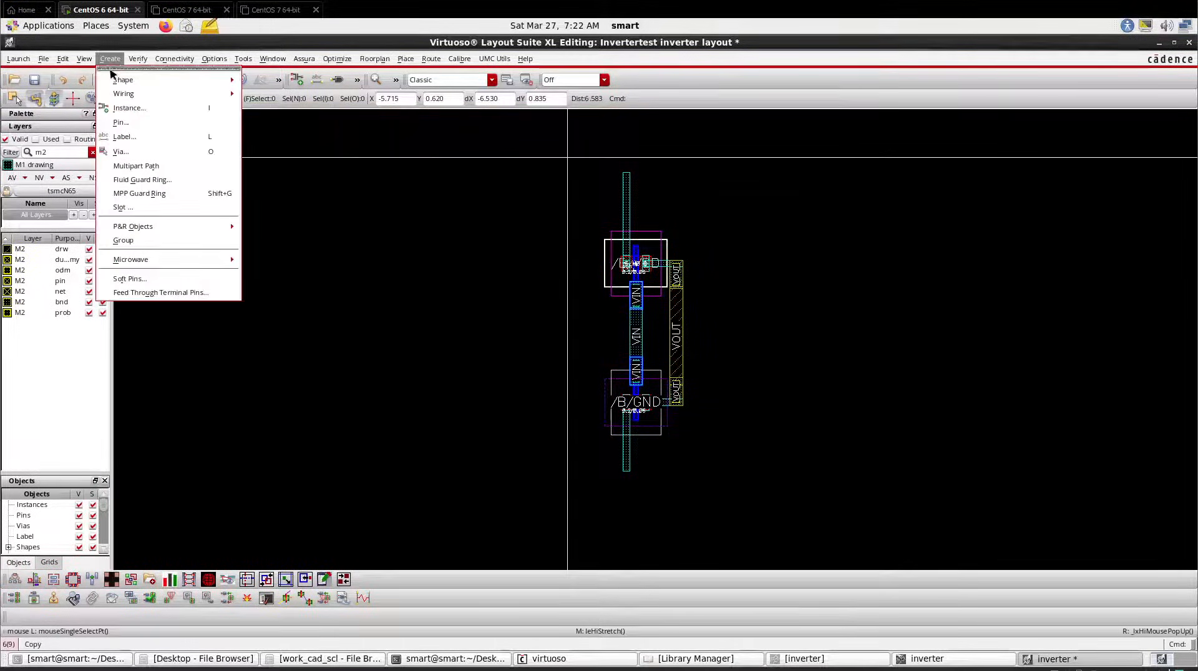
{"action": "left_click", "coordinate": [124, 172]}
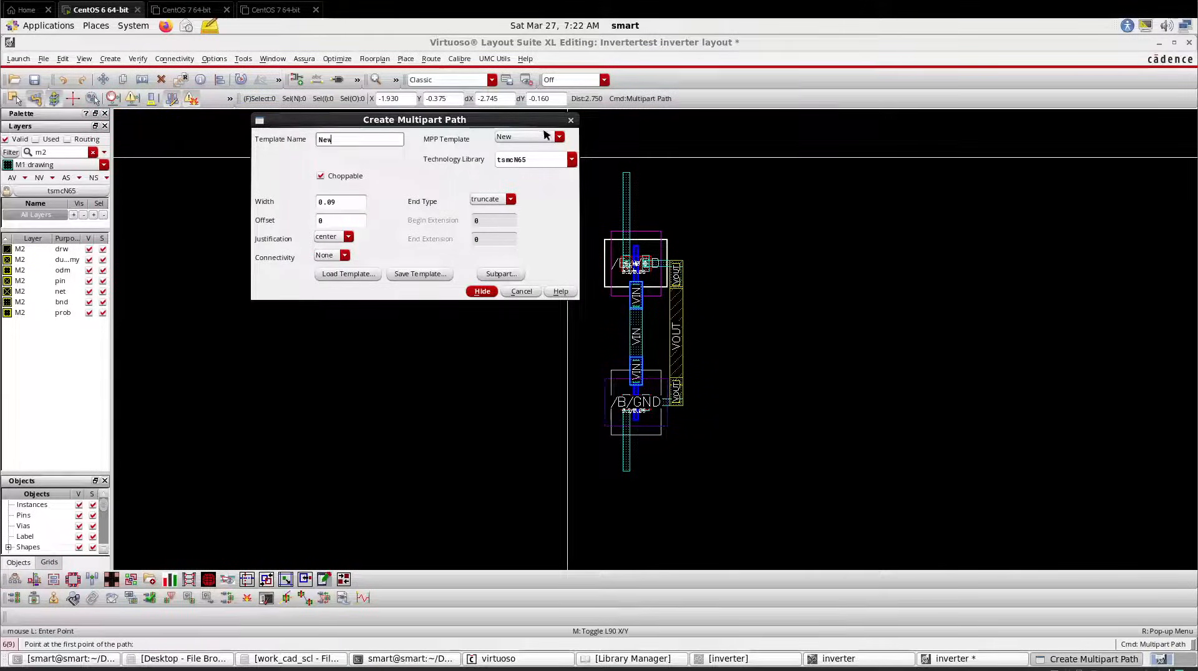
{"action": "left_click", "coordinate": [544, 138]}
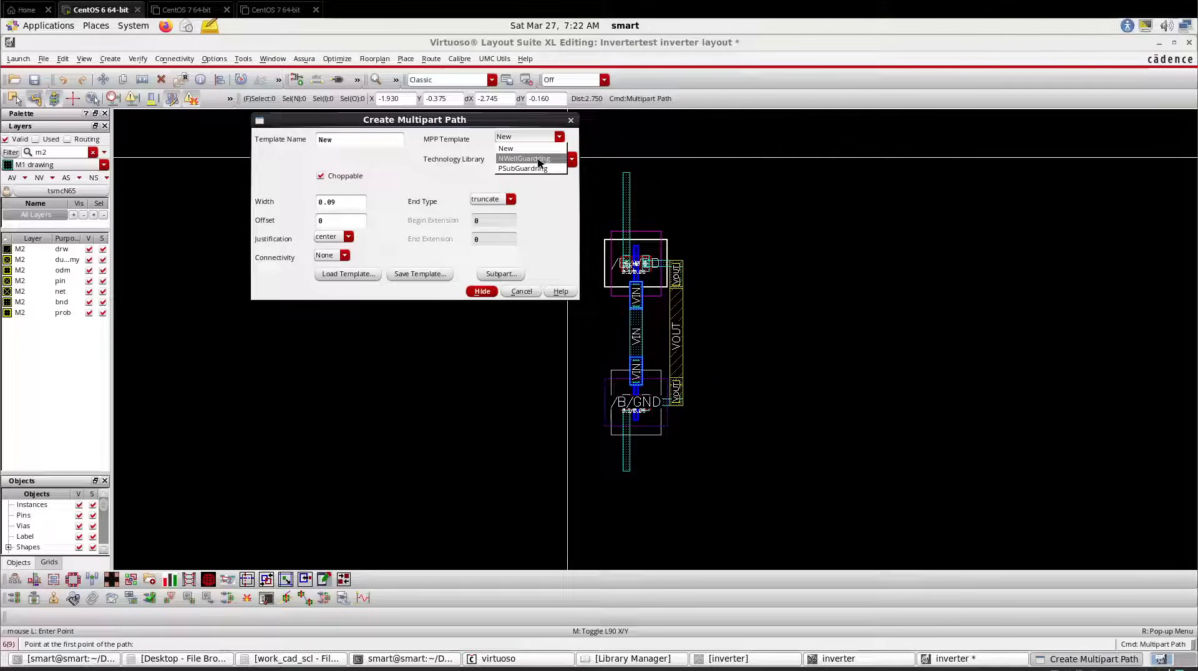
{"action": "left_click", "coordinate": [539, 160]}
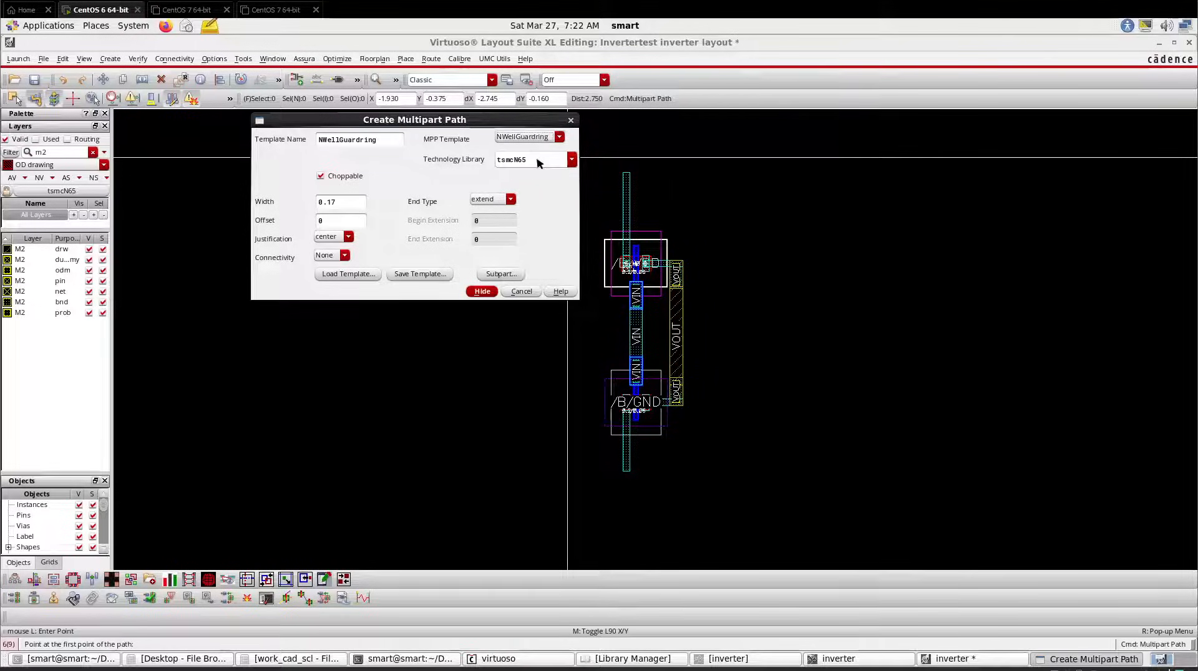
{"action": "left_click", "coordinate": [481, 292]}
{"action": "scroll", "coordinate": [599, 214], "scroll_direction": "up", "scroll_amount": 1, "text": "ctrl"}
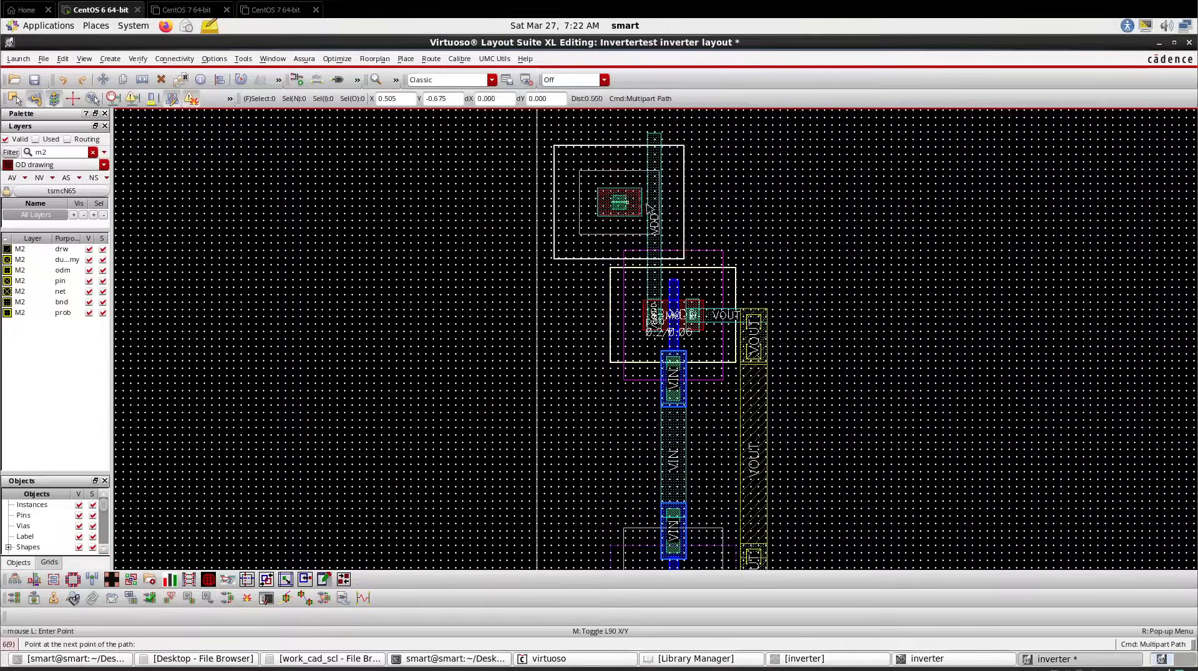
{"action": "double_click", "coordinate": [738, 213]}
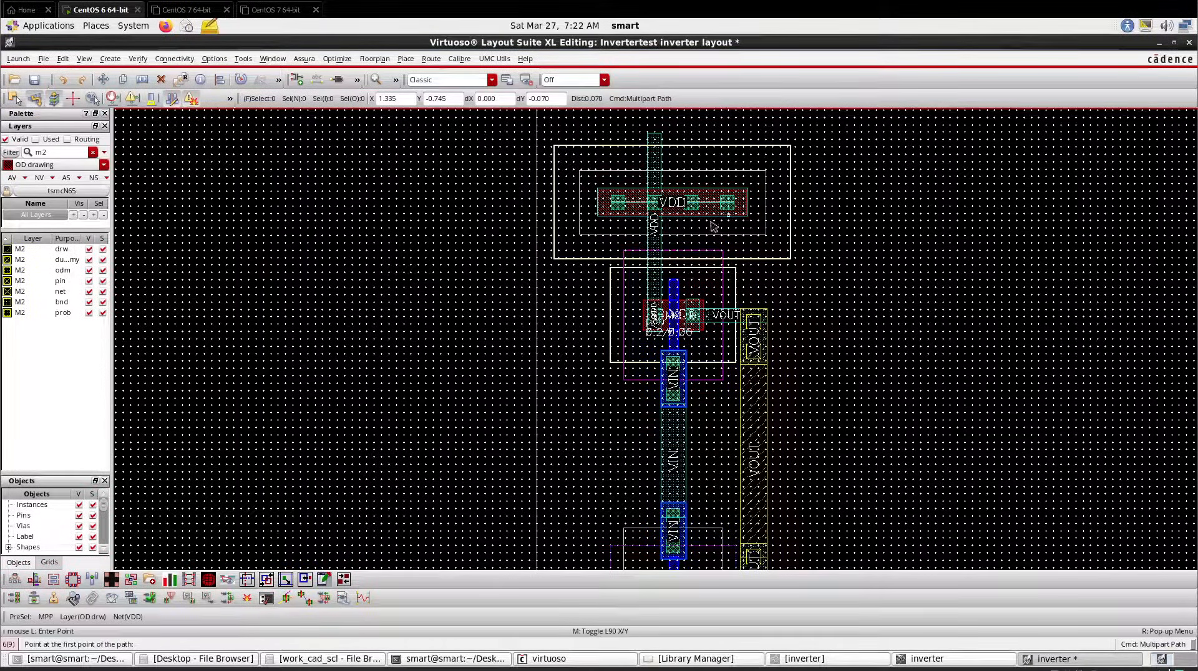
{"action": "key", "text": "Escape"}
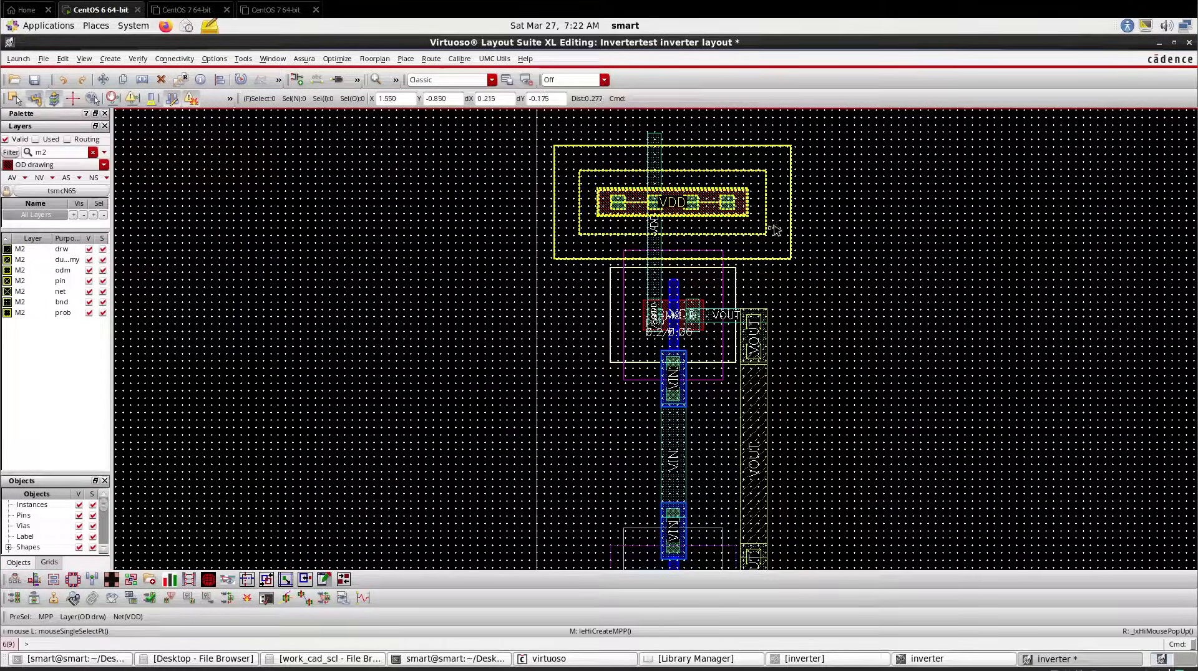
Move the N-well guard ring straight down until its lower well edge meets the upper well edge of the pch transistor
{"action": "left_click", "coordinate": [777, 230]}
{"action": "scroll", "coordinate": [779, 231], "scroll_direction": "up", "scroll_amount": 4, "text": "ctrl"}
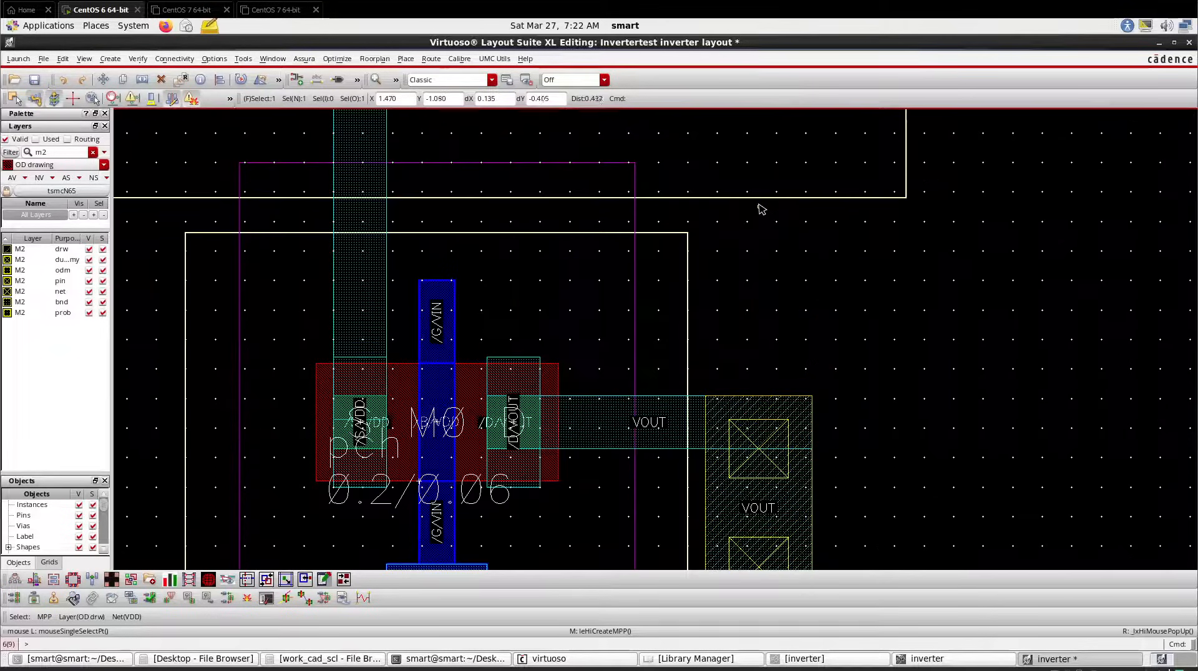
{"action": "left_click_drag", "start_coordinate": [759, 198], "coordinate": [759, 232]}
{"action": "left_click", "coordinate": [761, 236]}
{"action": "scroll", "coordinate": [647, 214], "scroll_direction": "down", "scroll_amount": 5, "text": "ctrl"}
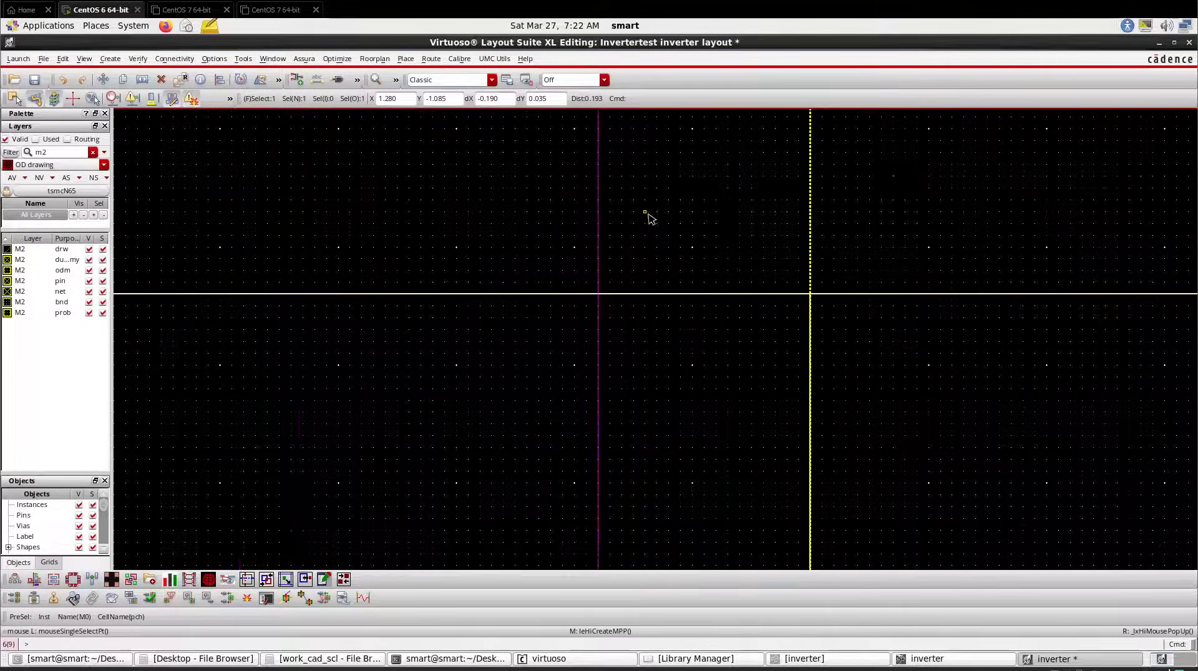
{"action": "left_click", "coordinate": [791, 191]}
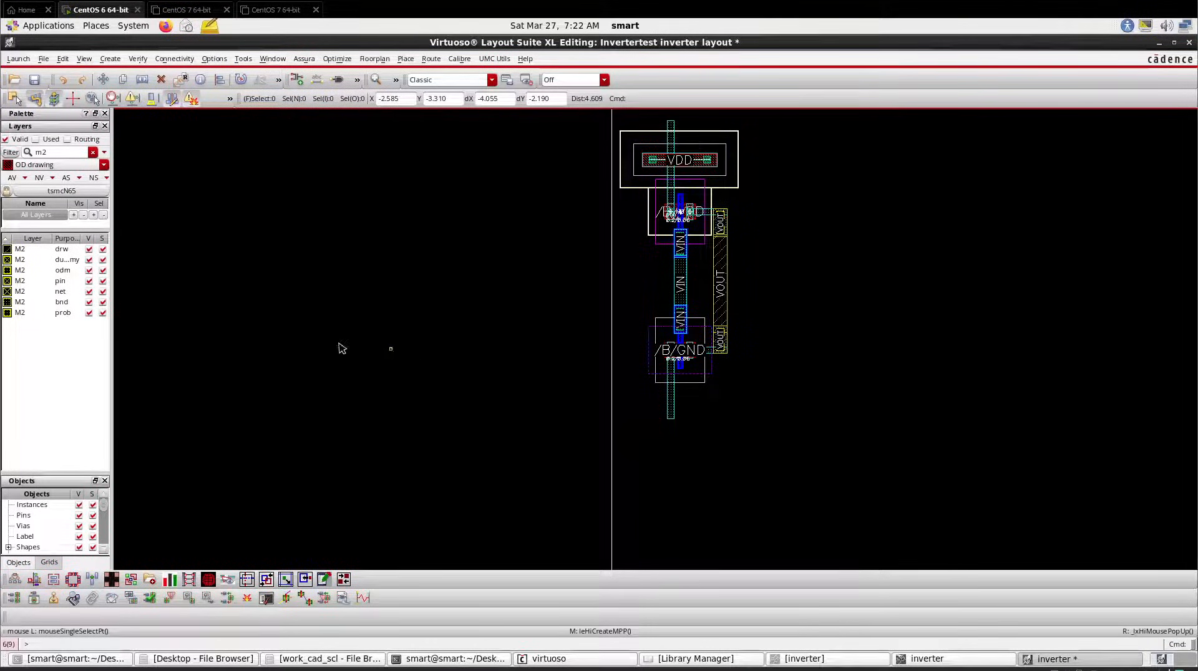
Create a horizontal multipart path about 0.58 long from the PSubGuardring template in the empty area beside the transistors
{"action": "left_click", "coordinate": [110, 59]}
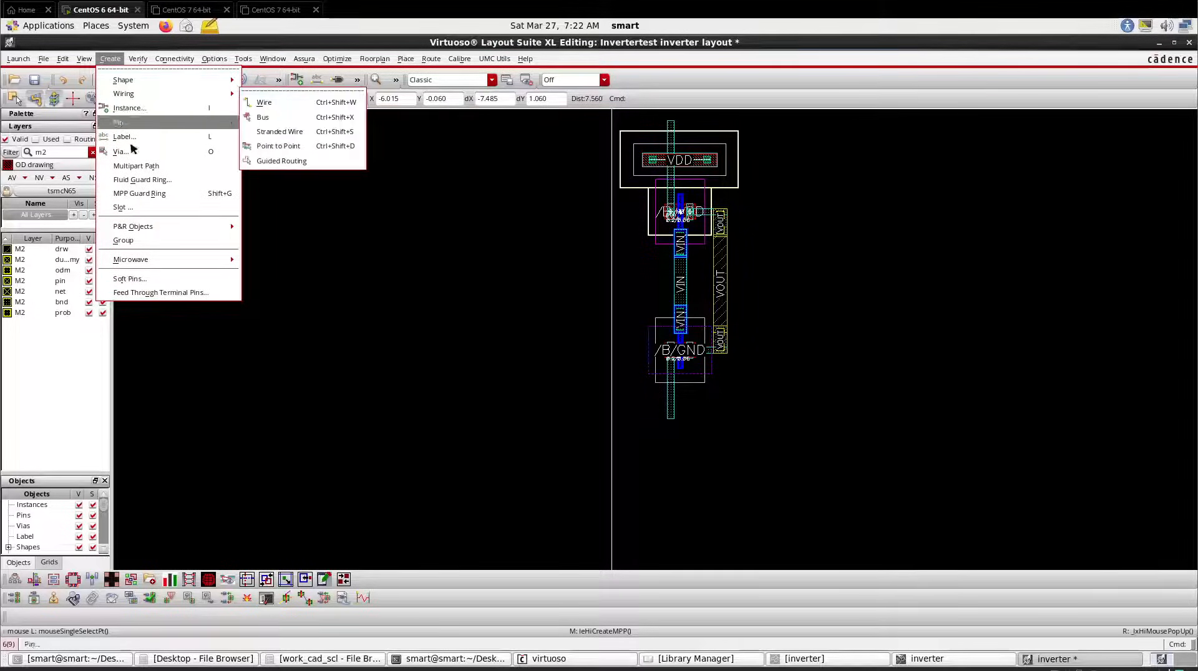
{"action": "left_click", "coordinate": [136, 166]}
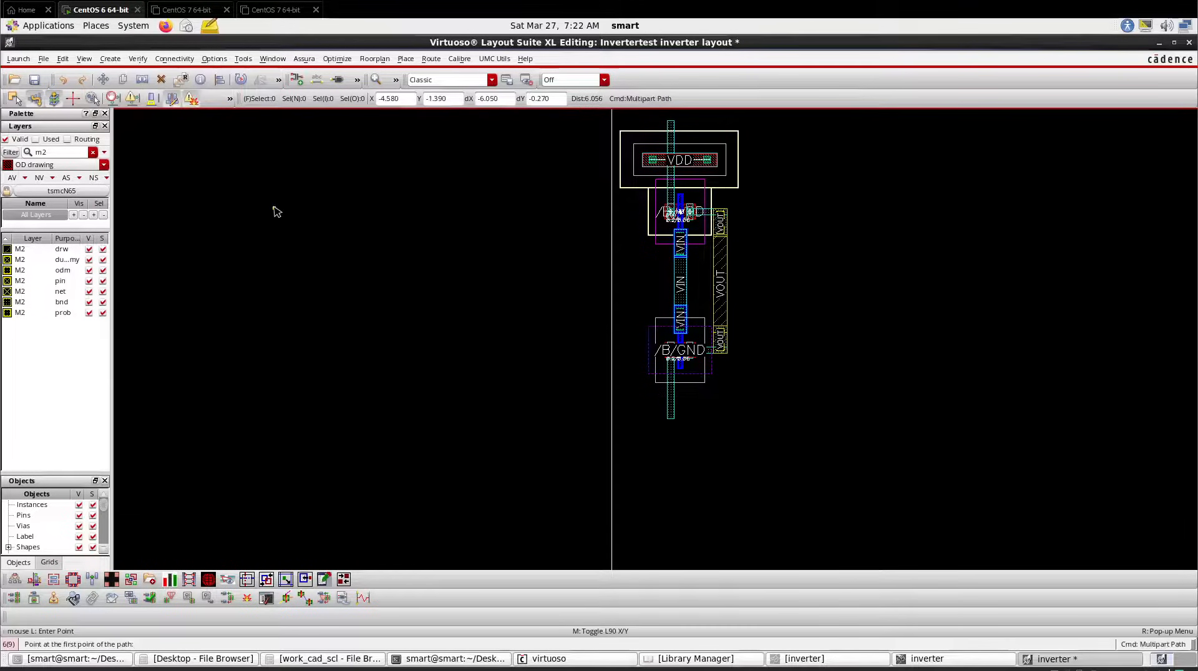
{"action": "key", "text": "F3"}
{"action": "left_click", "coordinate": [523, 137]}
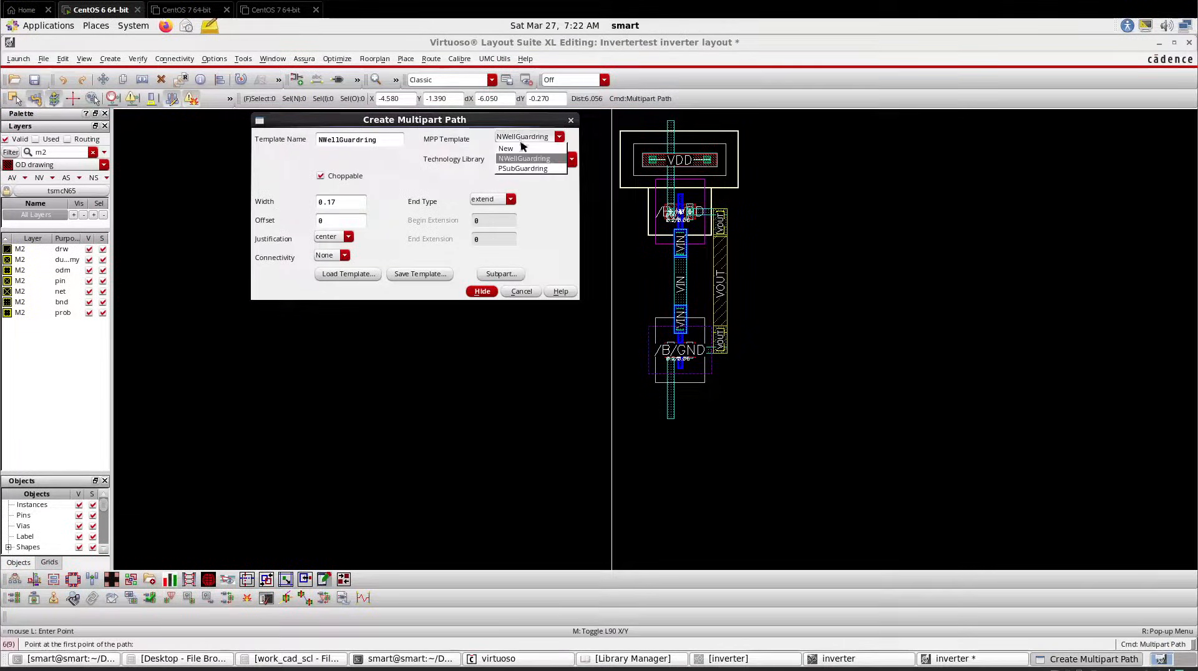
{"action": "left_click", "coordinate": [523, 169]}
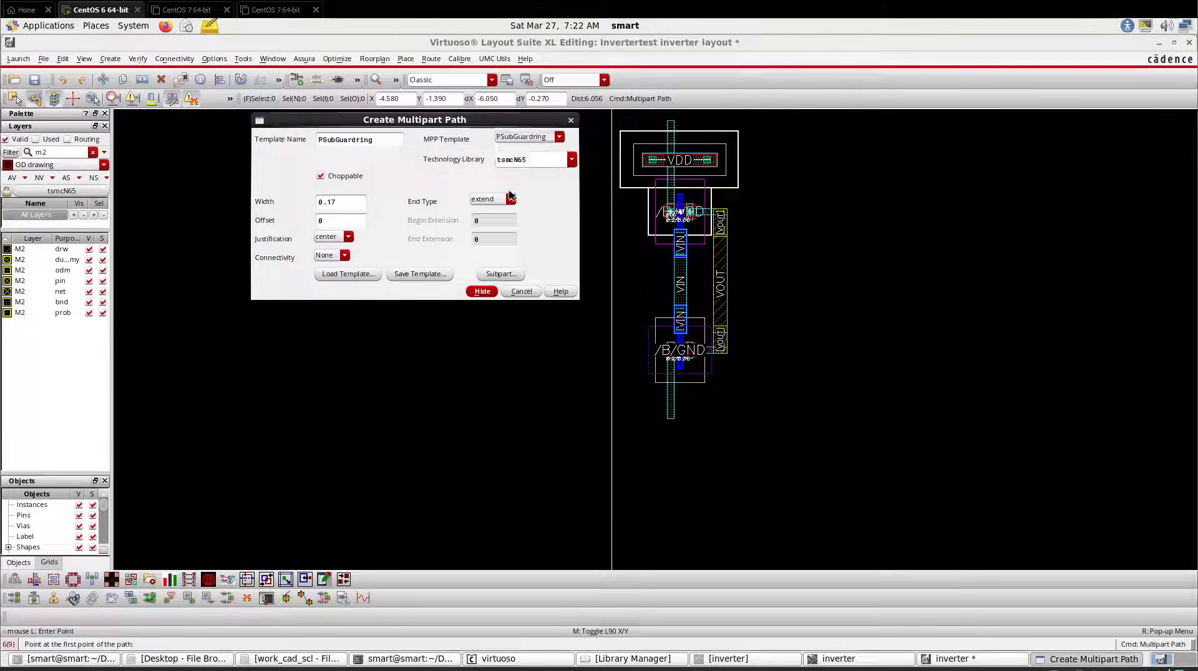
{"action": "left_click", "coordinate": [482, 291]}
{"action": "left_click", "coordinate": [487, 302]}
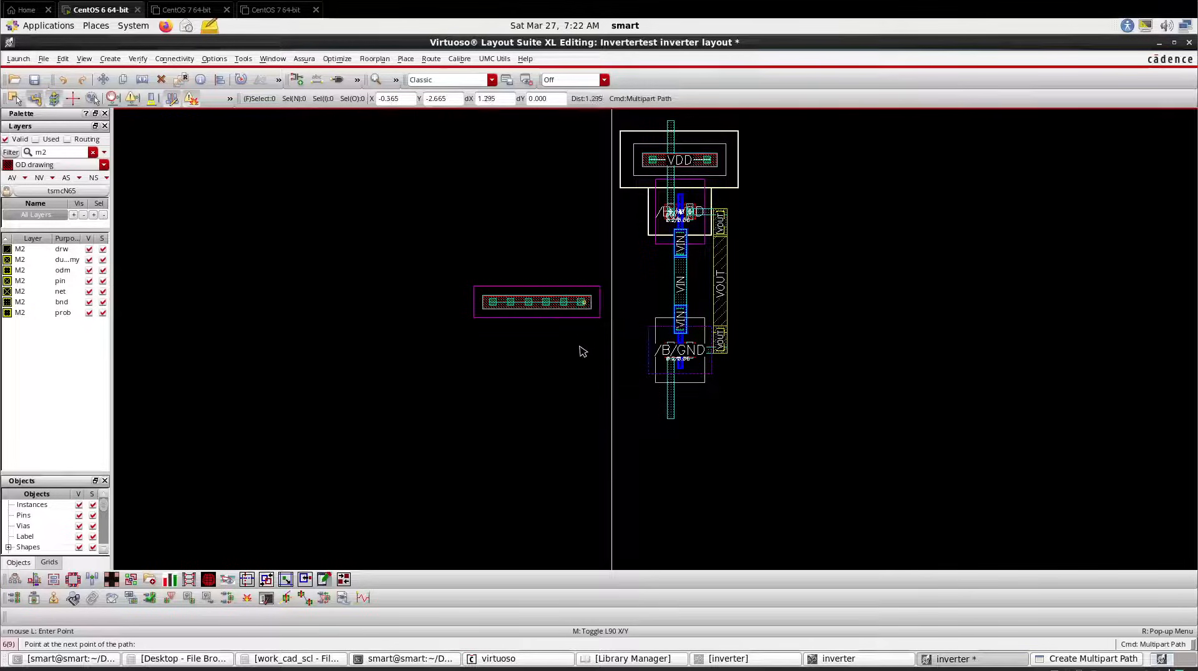
{"action": "double_click", "coordinate": [533, 312]}
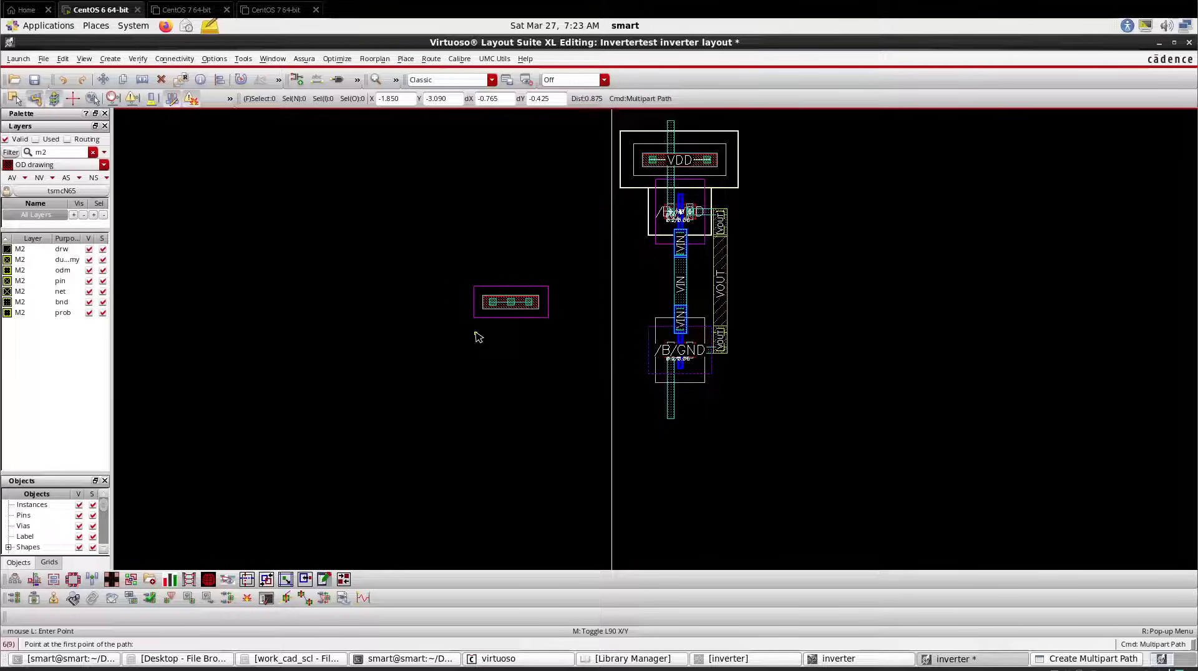
Move the P-substrate guard ring horizontally by about 1.9 onto the VIN strip just above the nch transistor
{"action": "key", "text": "Escape"}
{"action": "key", "text": "m"}
{"action": "left_click", "coordinate": [495, 302]}
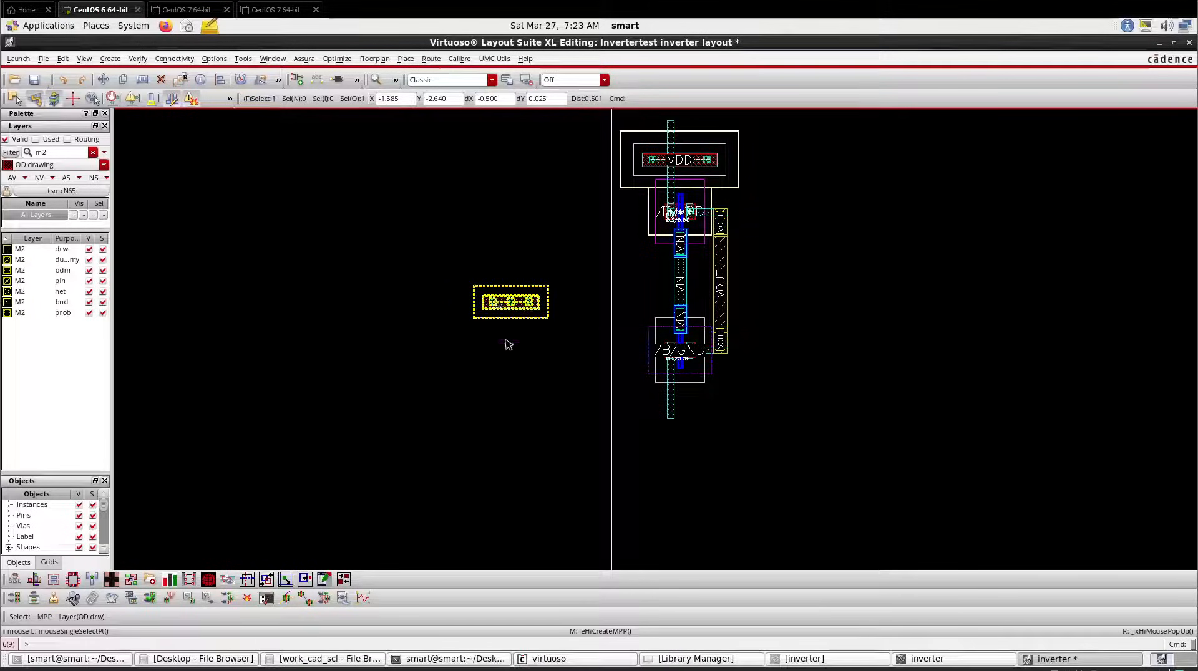
{"action": "left_click", "coordinate": [644, 422]}
Try to move the guard ring's OD strip straight down below the GND strip and undo that move
{"action": "left_click_drag", "start_coordinate": [629, 300], "coordinate": [630, 436]}
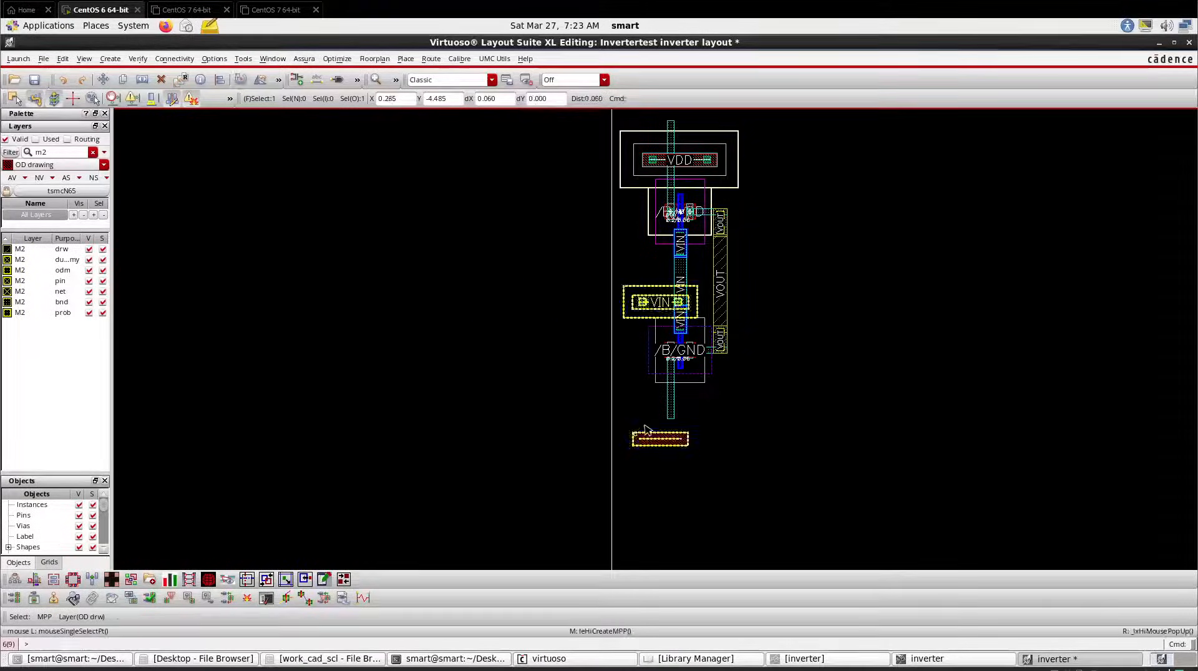
{"action": "scroll", "coordinate": [644, 426], "scroll_direction": "up", "scroll_amount": 1}
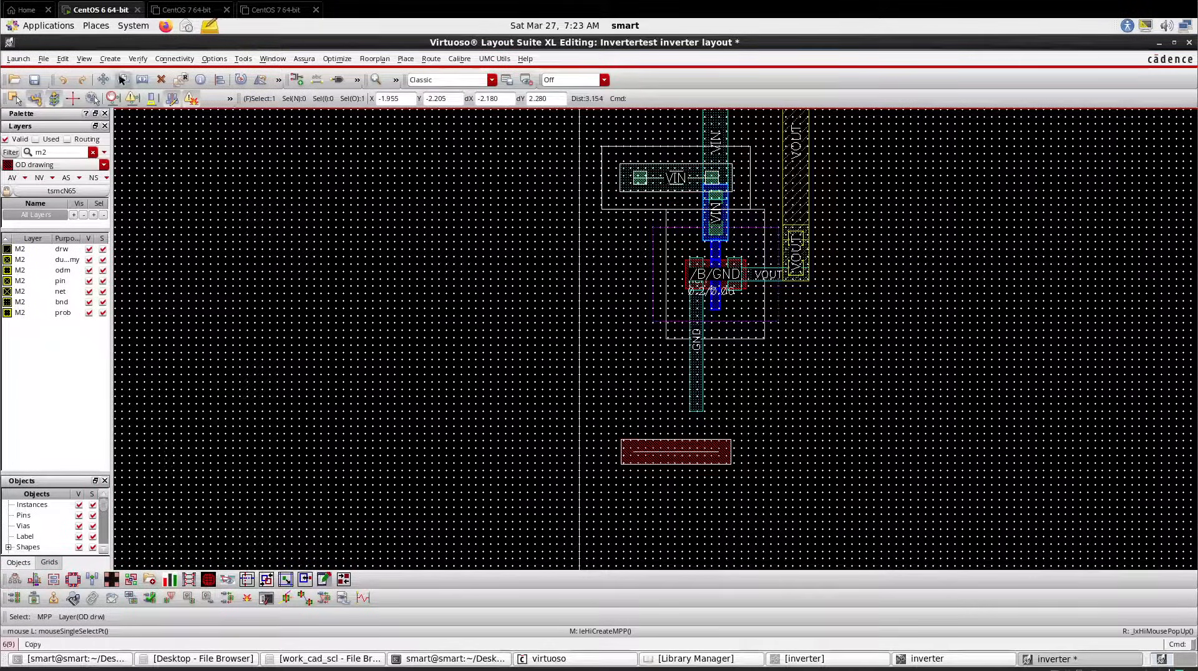
{"action": "left_click", "coordinate": [62, 79]}
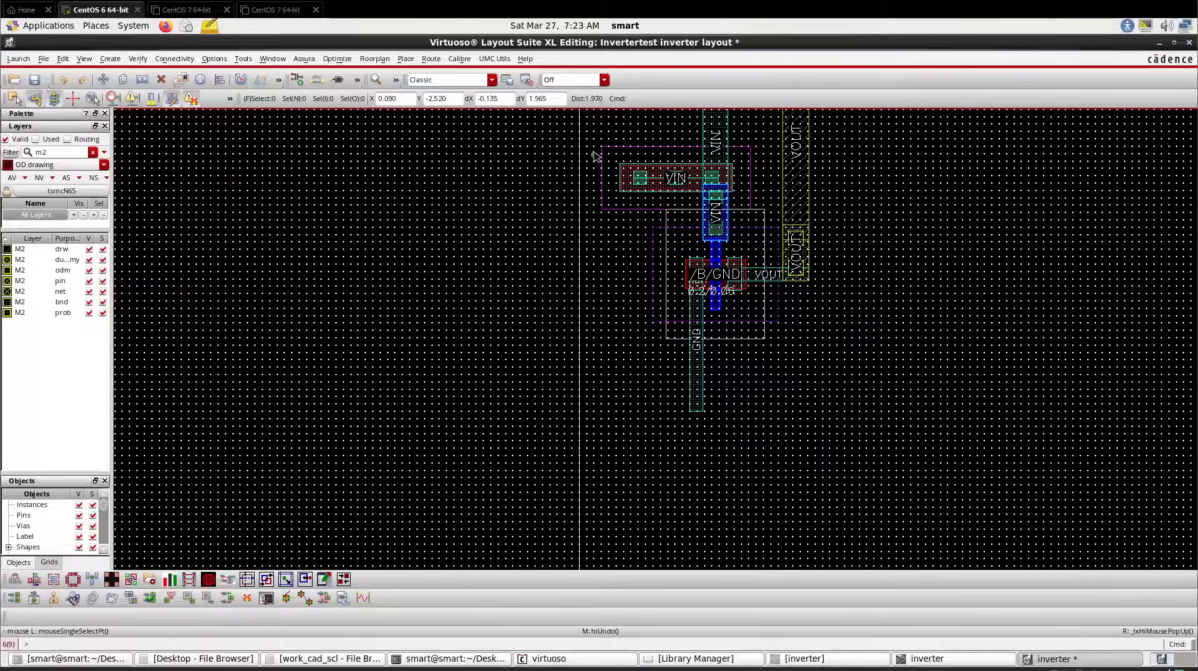
Move the whole P-substrate guard ring straight down by about 1.5 until its lower edge meets the GND M1 strip's lower end
{"action": "left_click", "coordinate": [623, 201]}
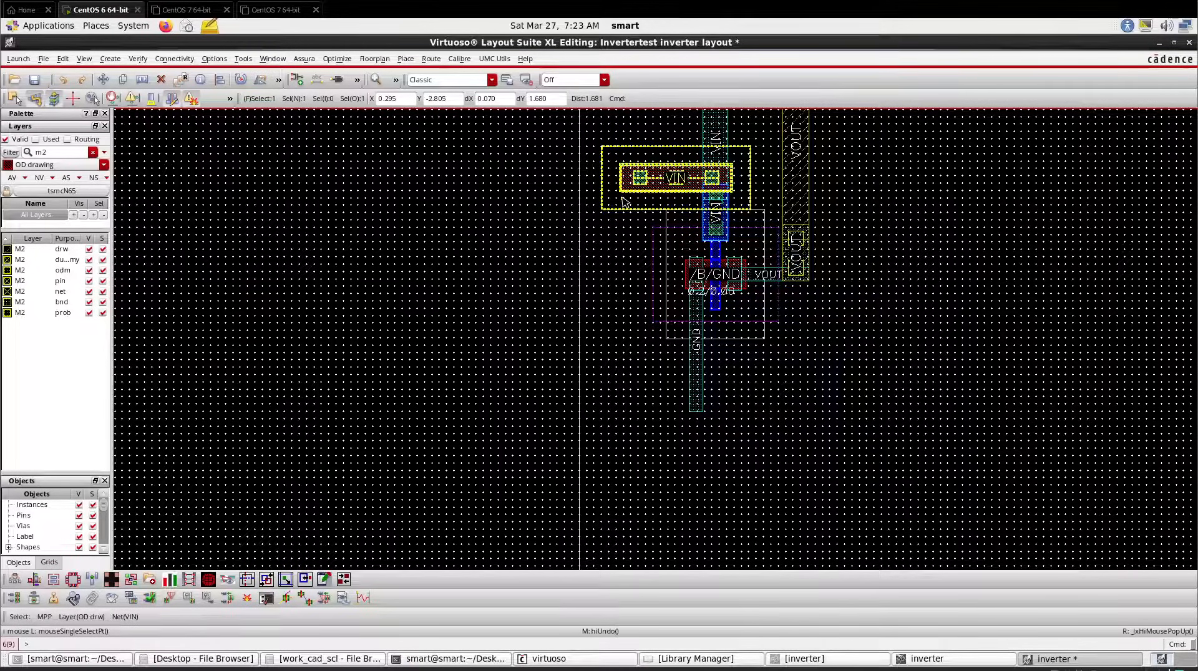
{"action": "left_click_drag", "start_coordinate": [623, 201], "coordinate": [613, 347]}
{"action": "scroll", "coordinate": [630, 445], "scroll_direction": "up", "scroll_amount": 2}
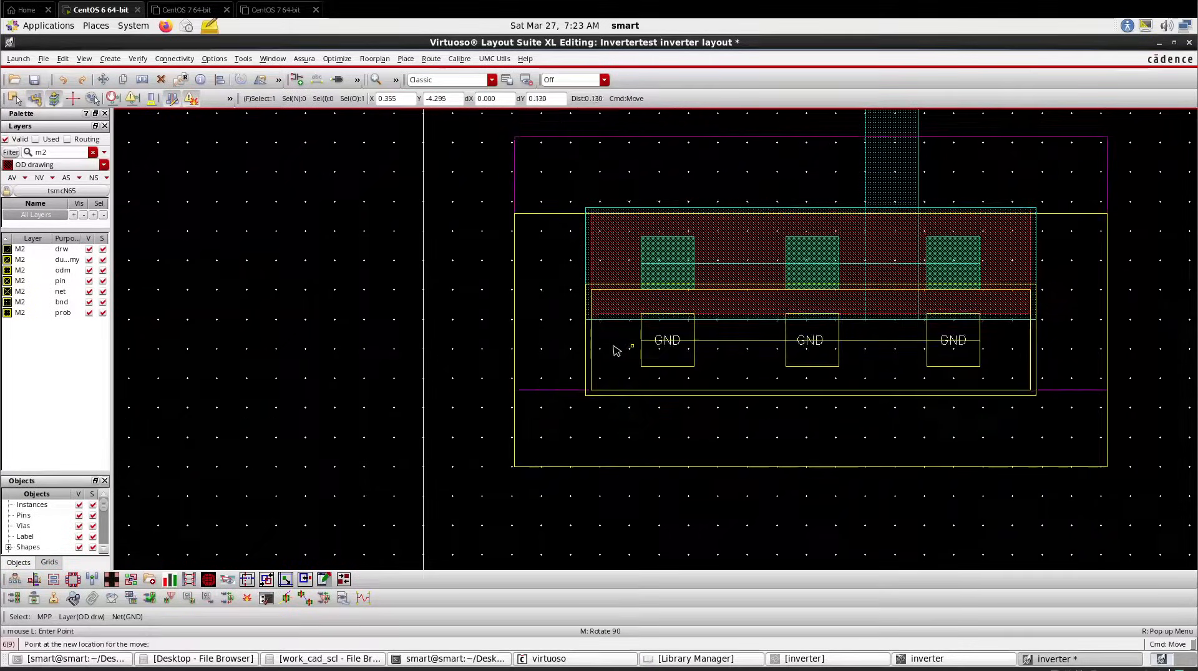
{"action": "key", "text": "Escape"}
{"action": "left_click", "coordinate": [602, 410]}
{"action": "scroll", "coordinate": [593, 452], "scroll_direction": "down", "scroll_amount": 2}
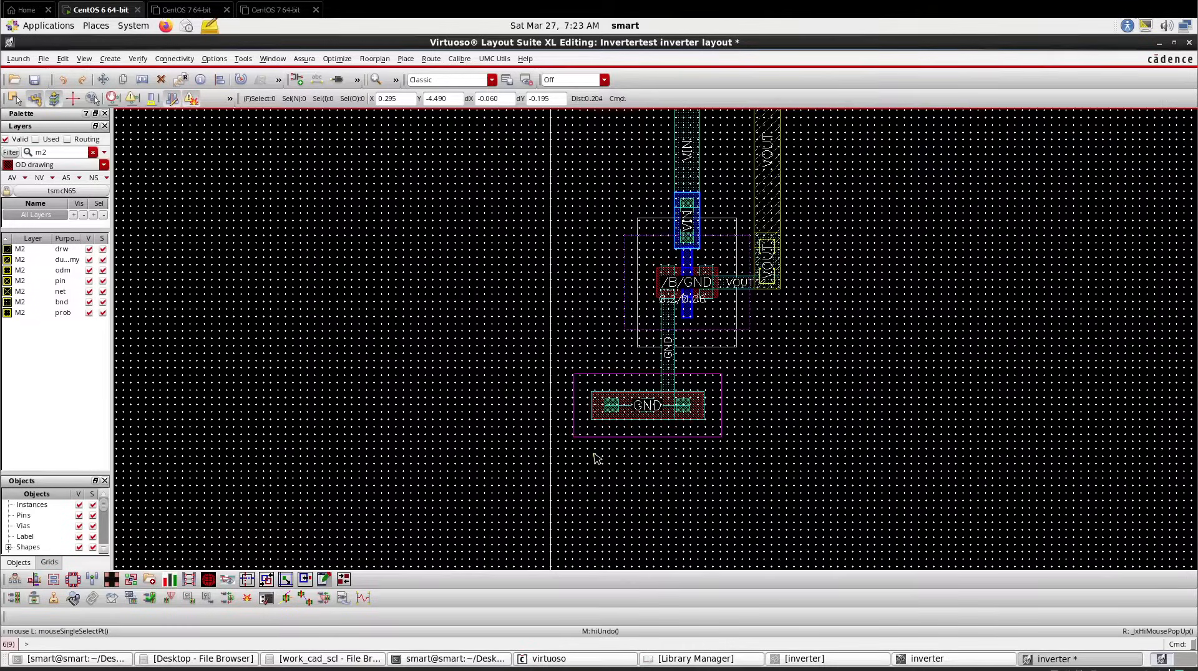
Move the P-substrate guard ring horizontally right by 0.25 to centre it roughly under the nch transistor
{"action": "scroll", "coordinate": [595, 458], "scroll_direction": "down", "scroll_amount": 1}
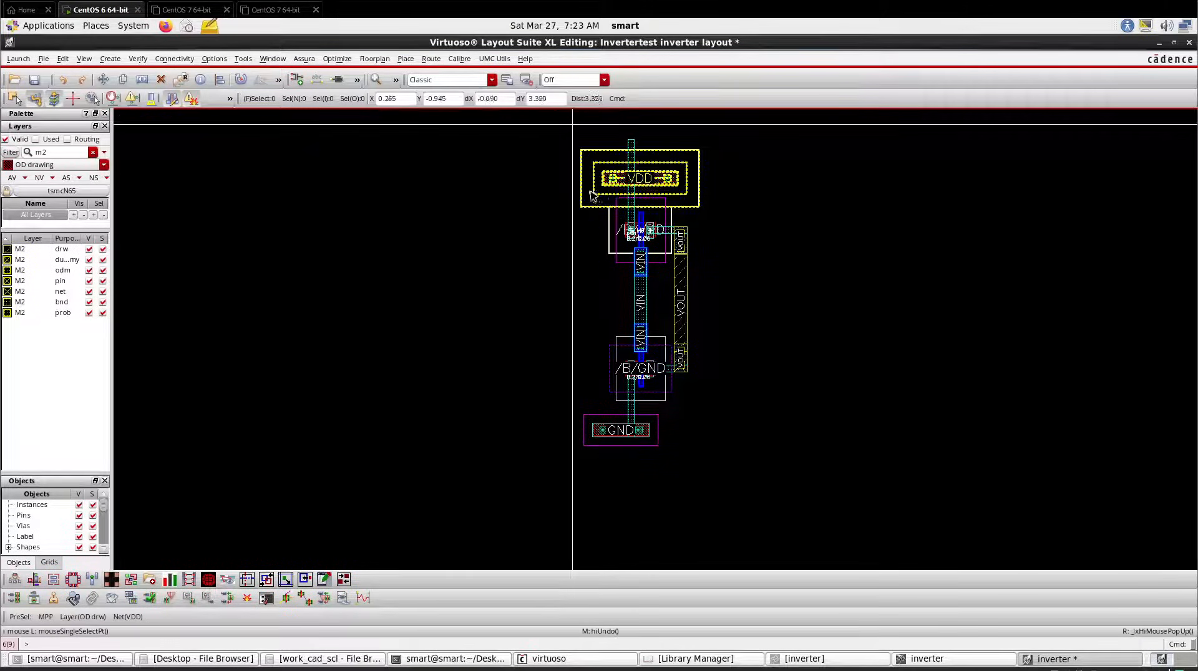
{"action": "scroll", "coordinate": [673, 297], "scroll_direction": "up", "scroll_amount": 4}
{"action": "scroll", "coordinate": [627, 225], "scroll_direction": "down", "scroll_amount": 3}
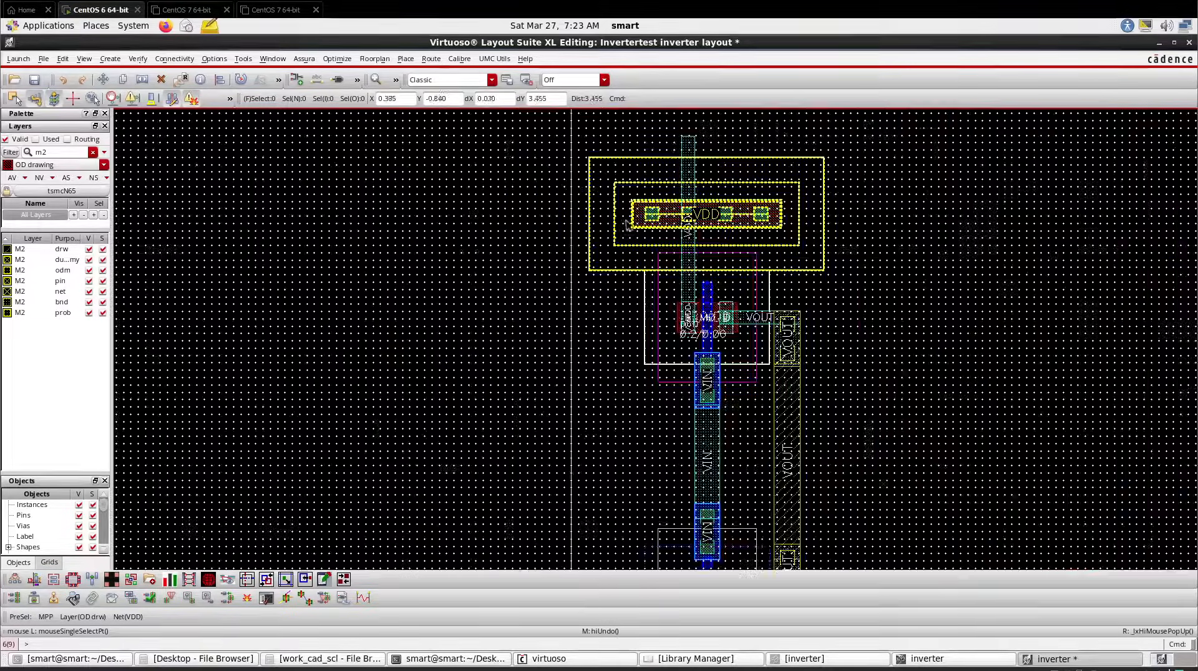
{"action": "scroll", "coordinate": [626, 225], "scroll_direction": "down", "scroll_amount": 1}
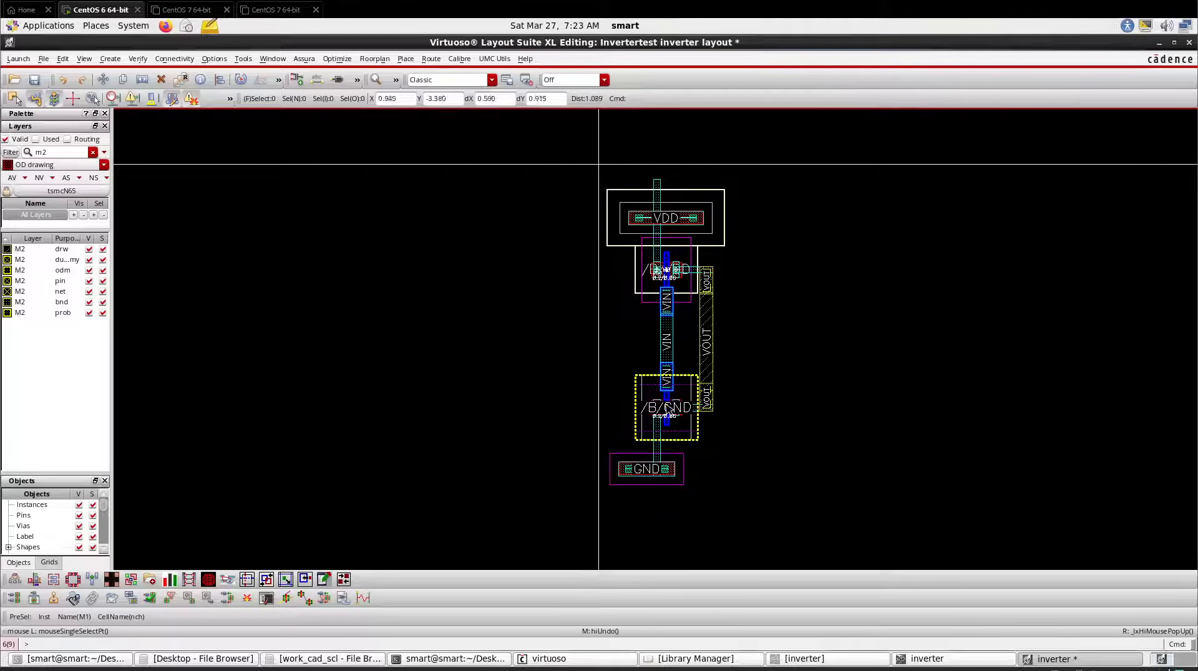
{"action": "scroll", "coordinate": [667, 407], "scroll_direction": "up", "scroll_amount": 1}
{"action": "scroll", "coordinate": [667, 399], "scroll_direction": "down", "scroll_amount": 2}
{"action": "scroll", "coordinate": [664, 374], "scroll_direction": "up", "scroll_amount": 1}
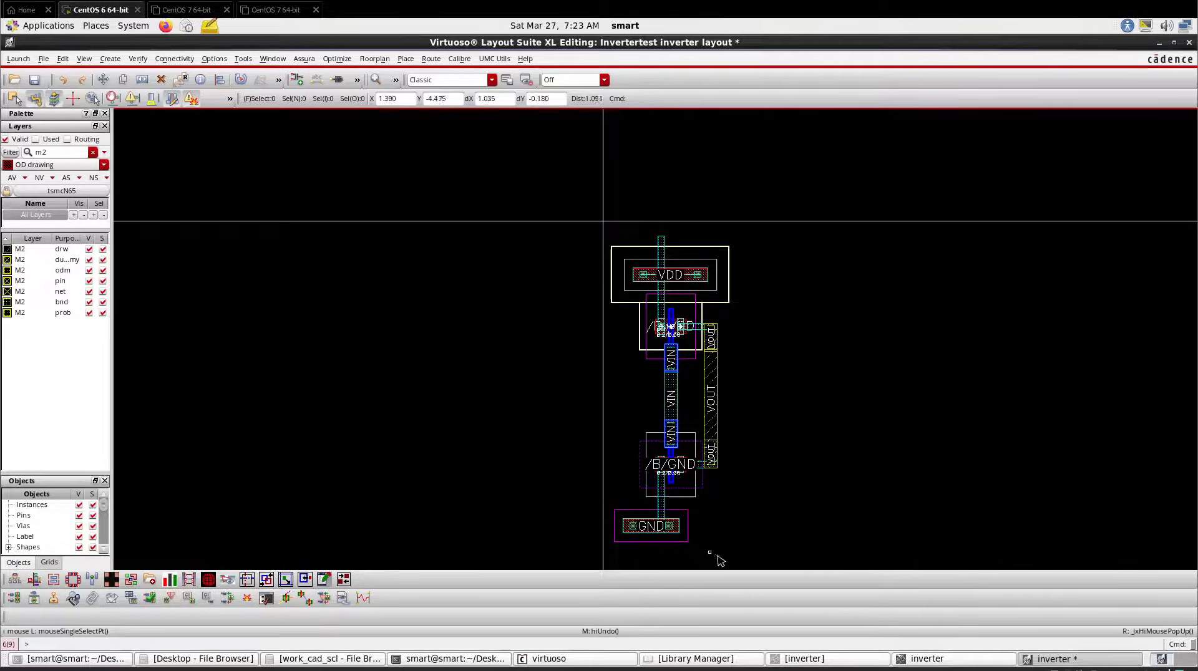
{"action": "left_click_drag", "start_coordinate": [717, 559], "coordinate": [605, 506]}
{"action": "scroll", "coordinate": [639, 529], "scroll_direction": "up", "scroll_amount": 3, "text": "ctrl"}
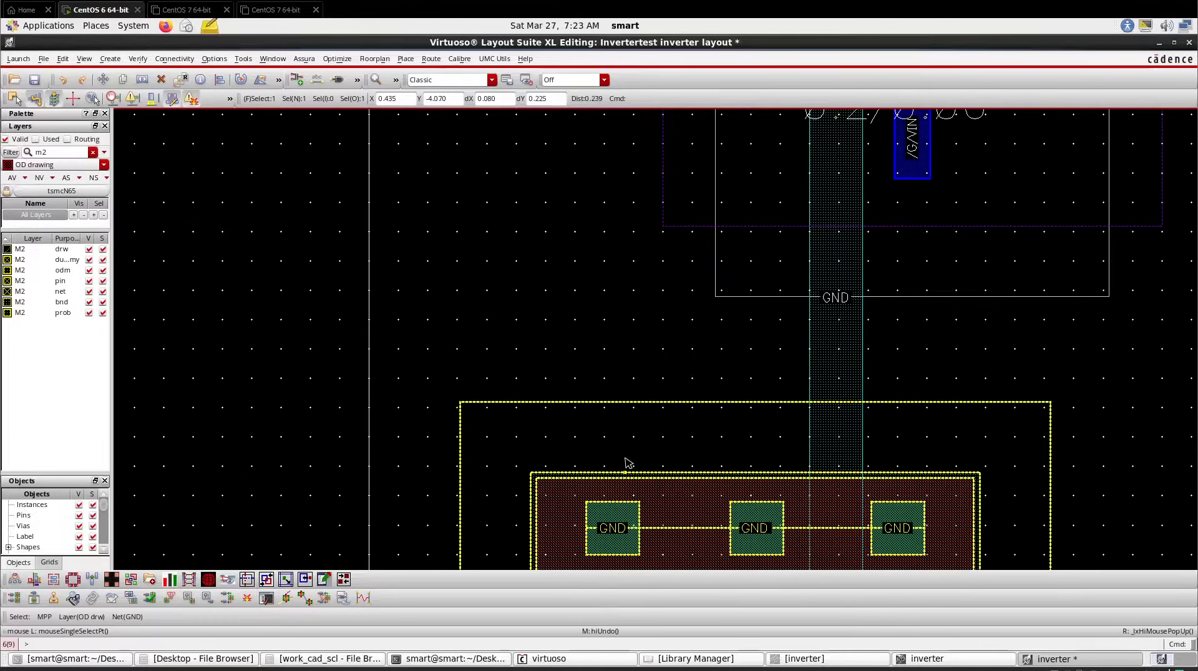
{"action": "left_click_drag", "start_coordinate": [627, 462], "coordinate": [775, 434]}
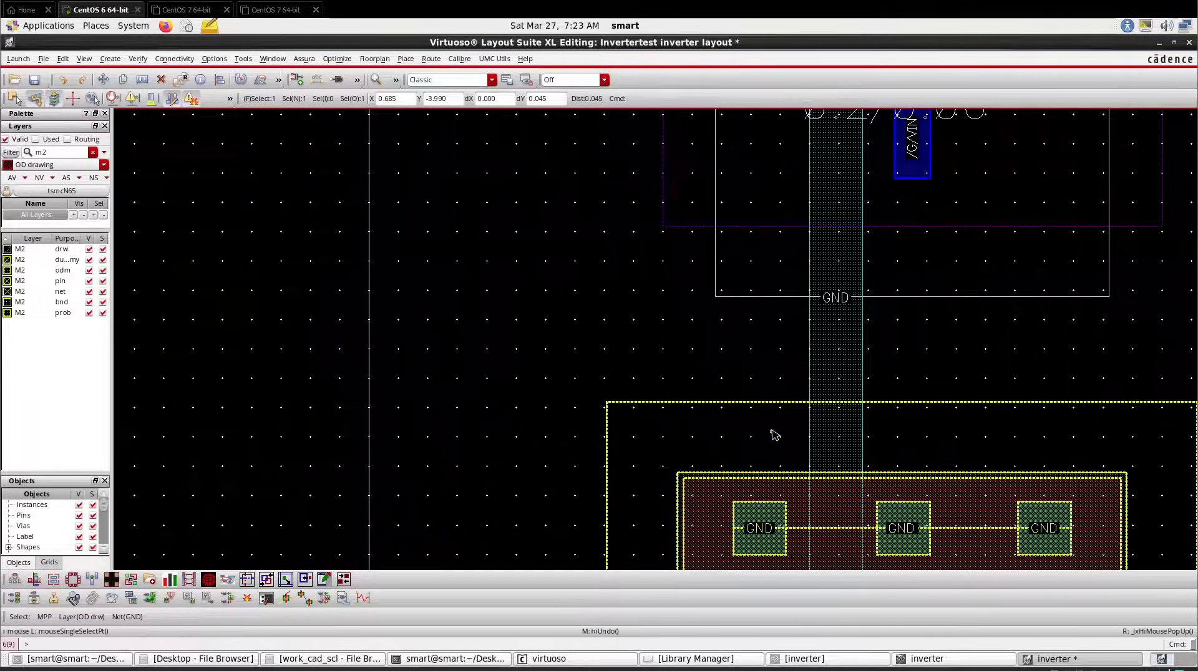
{"action": "scroll", "coordinate": [774, 435], "scroll_direction": "down", "scroll_amount": 4}
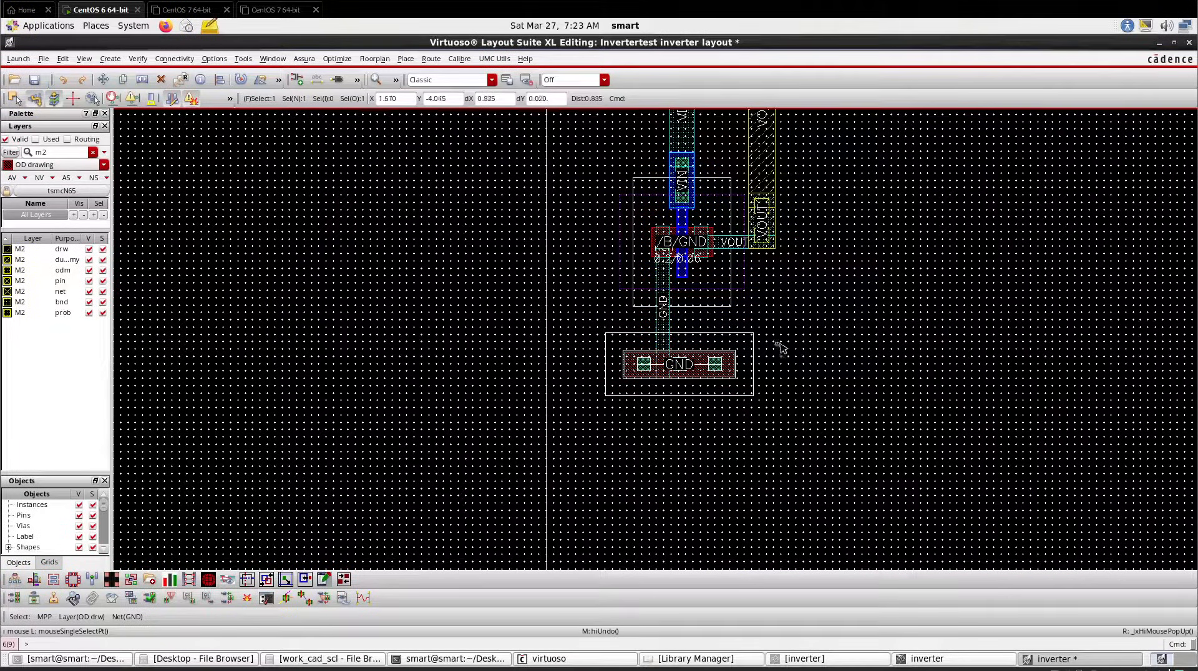
Shorten the P-substrate guard ring by about 0.07 at its right end and 0.09 at its left end to match the nch width
{"action": "left_click", "coordinate": [772, 372]}
{"action": "key", "text": "s"}
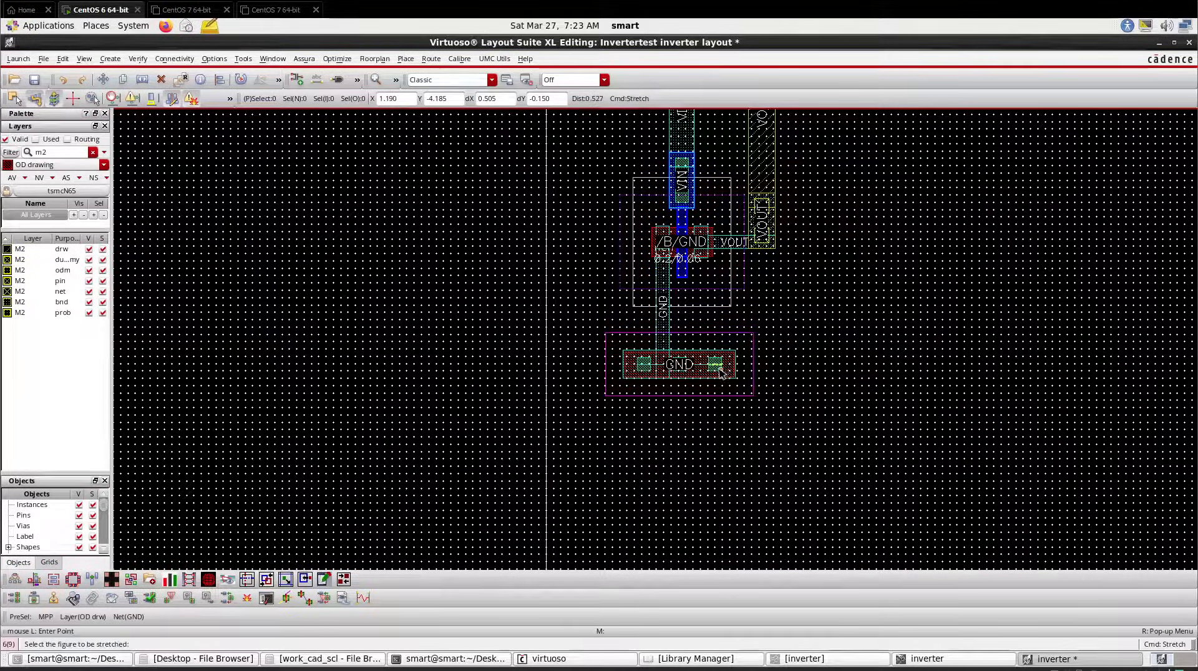
{"action": "left_click", "coordinate": [720, 372]}
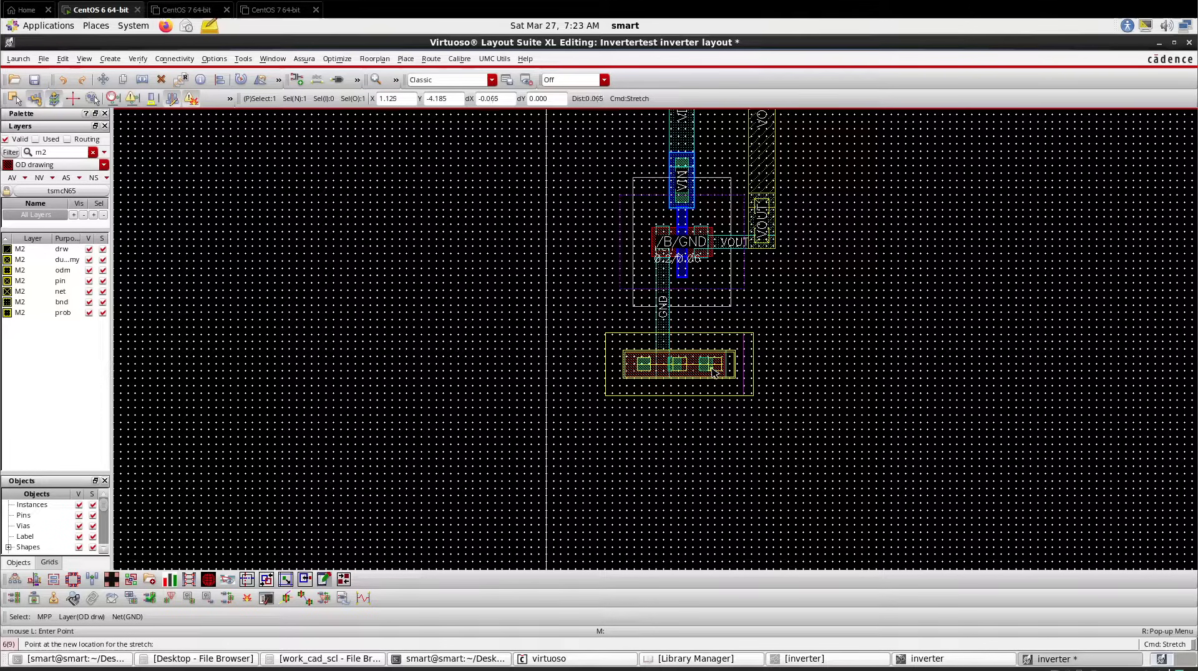
{"action": "left_click", "coordinate": [713, 373]}
{"action": "left_click", "coordinate": [637, 372]}
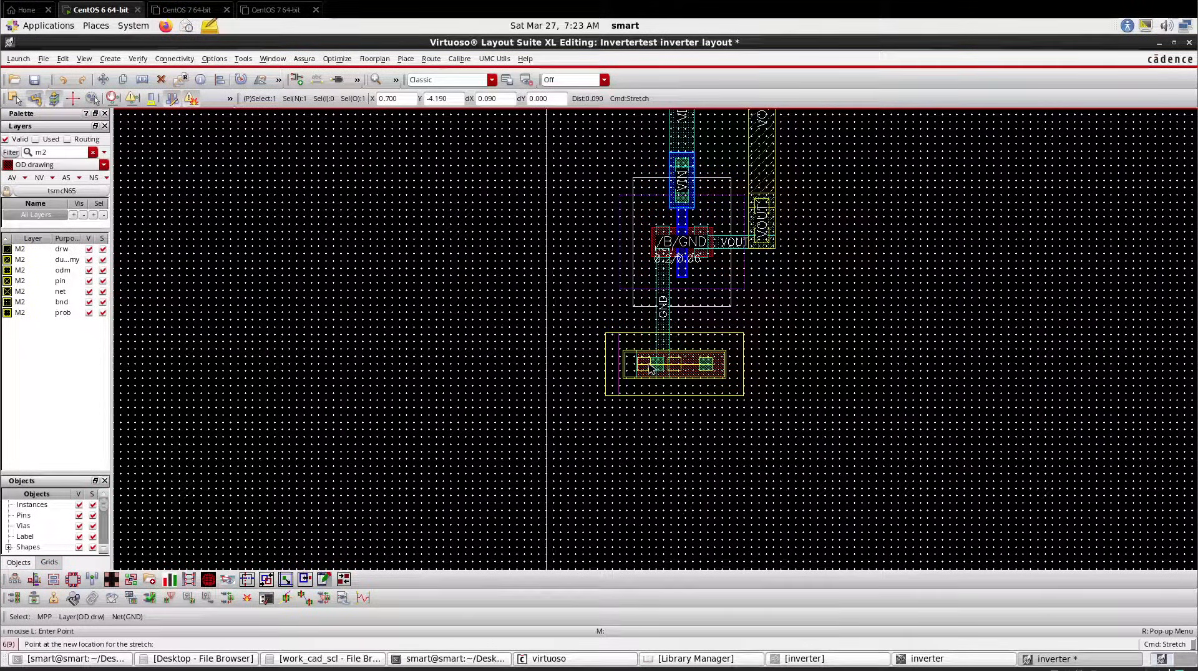
{"action": "left_click", "coordinate": [648, 368]}
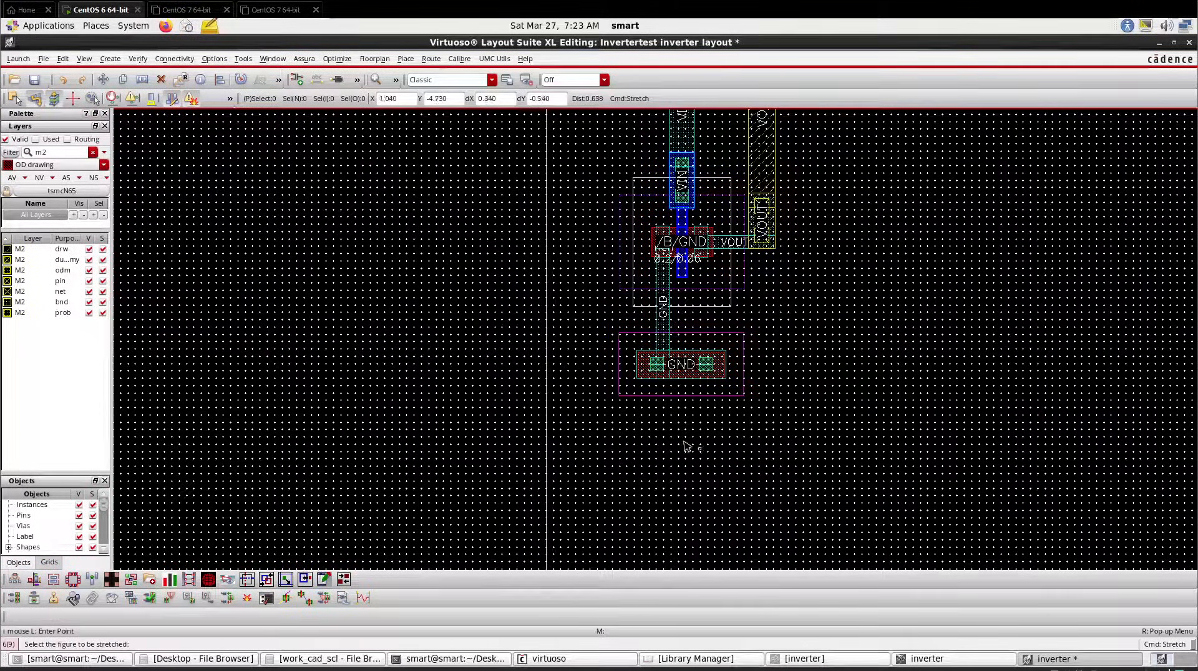
Shorten the N-well guard ring by about 0.37 at its right end and 0.38 at its left end, aligning its well with the pch well
{"action": "scroll", "coordinate": [664, 446], "scroll_direction": "down", "scroll_amount": 2, "text": "ctrl"}
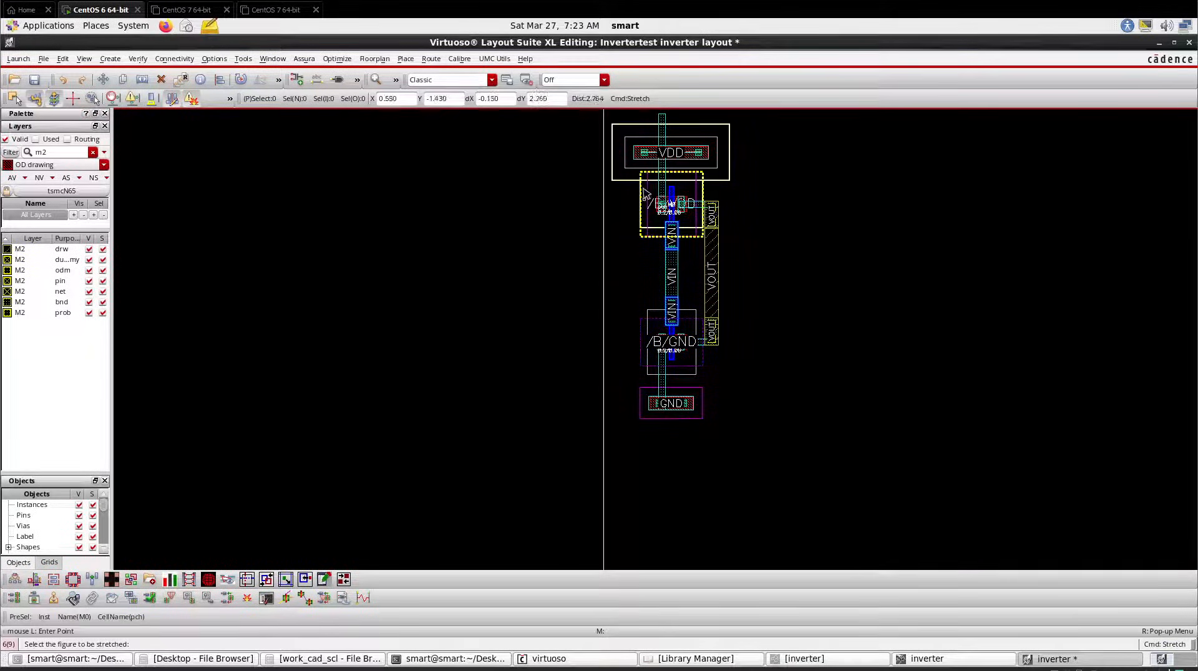
{"action": "left_click", "coordinate": [710, 156]}
{"action": "scroll", "coordinate": [688, 161], "scroll_direction": "up", "scroll_amount": 2, "text": "ctrl"}
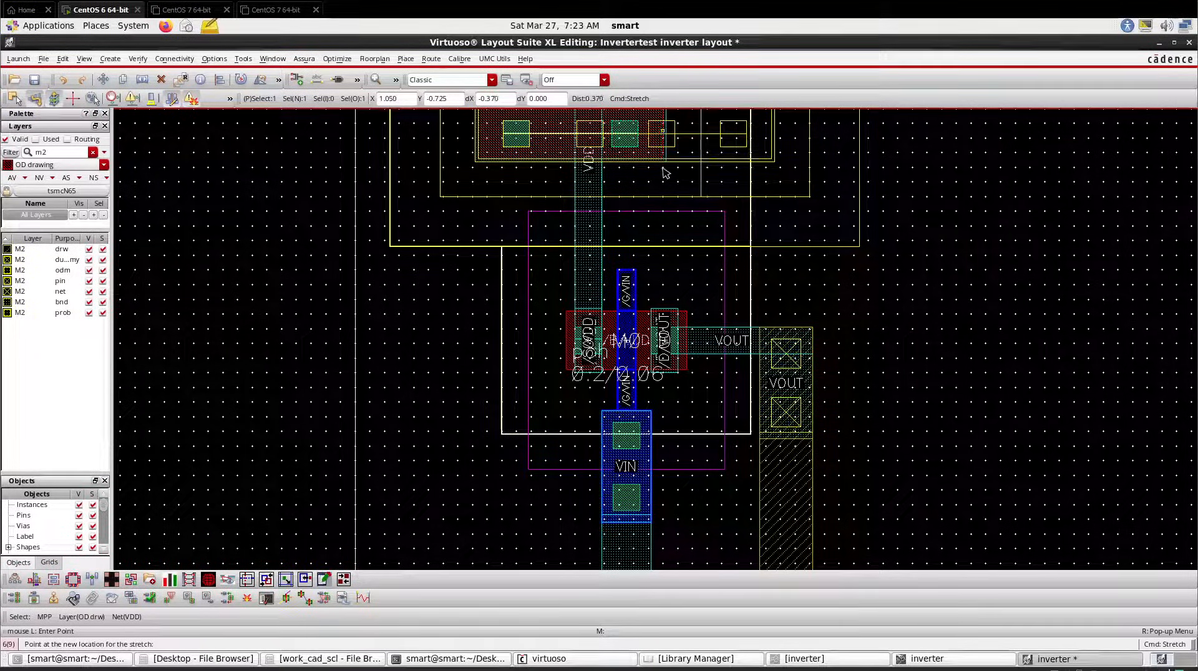
{"action": "left_click", "coordinate": [664, 173]}
{"action": "scroll", "coordinate": [836, 275], "scroll_direction": "down", "scroll_amount": 2, "text": "ctrl"}
{"action": "left_click", "coordinate": [663, 202]}
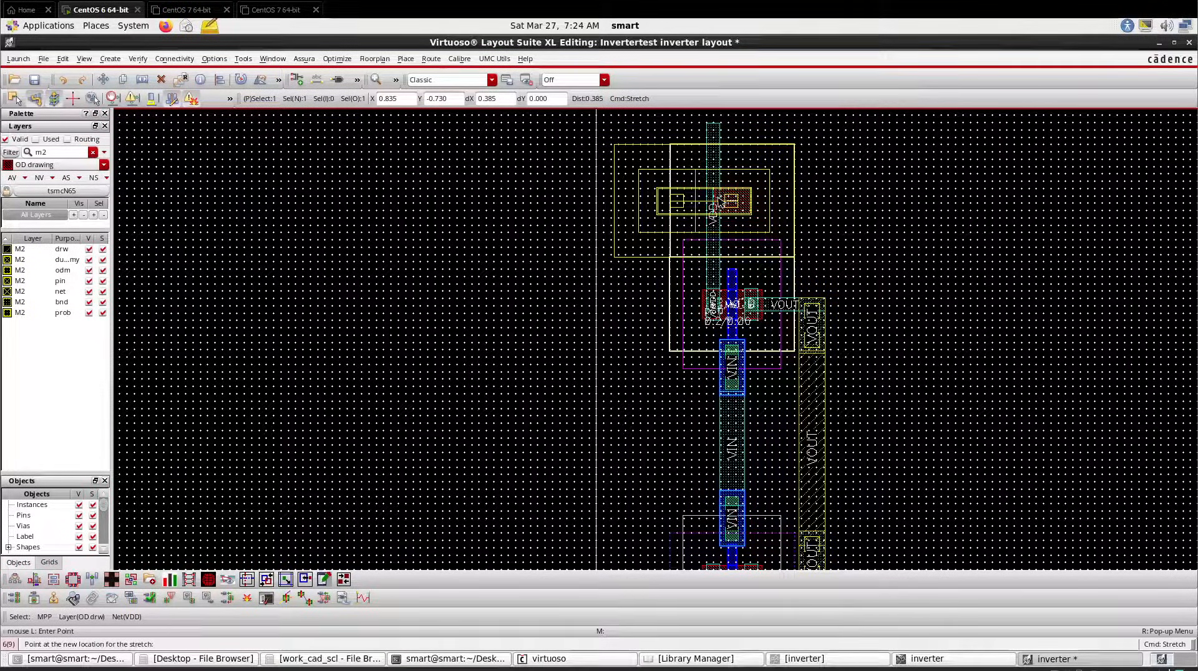
{"action": "left_click", "coordinate": [717, 201]}
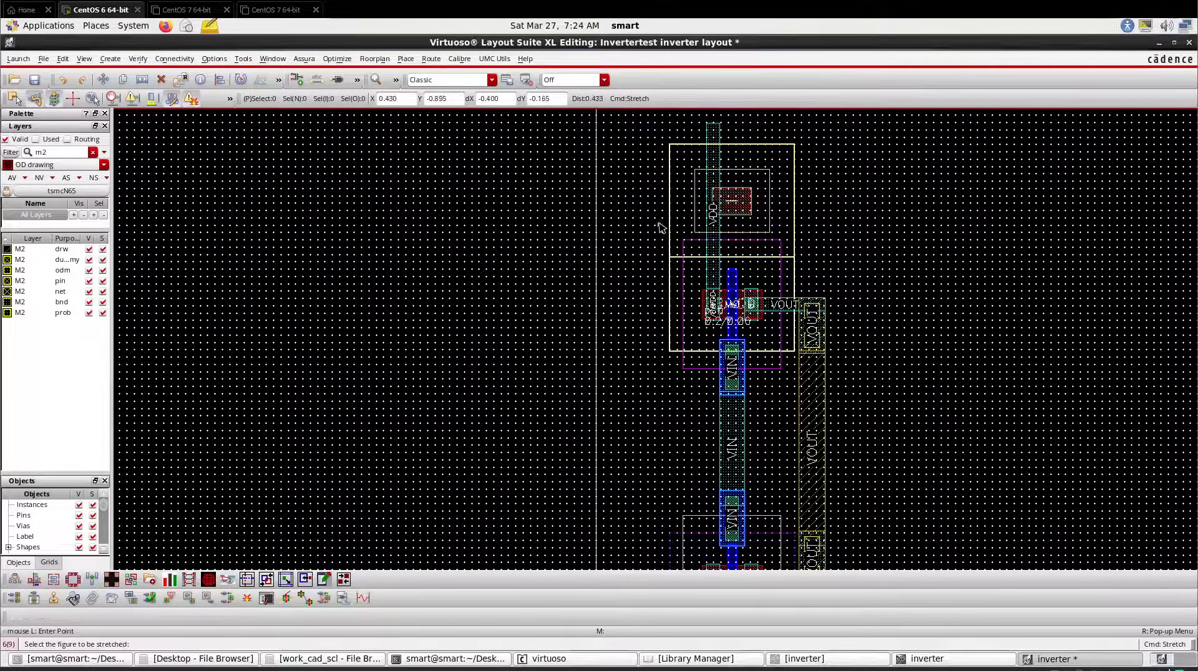
Stretch the lower end of the GND M1 strip down by about 0.34, past the P-substrate guard ring, and save the layout
{"action": "scroll", "coordinate": [651, 226], "scroll_direction": "down", "scroll_amount": 3}
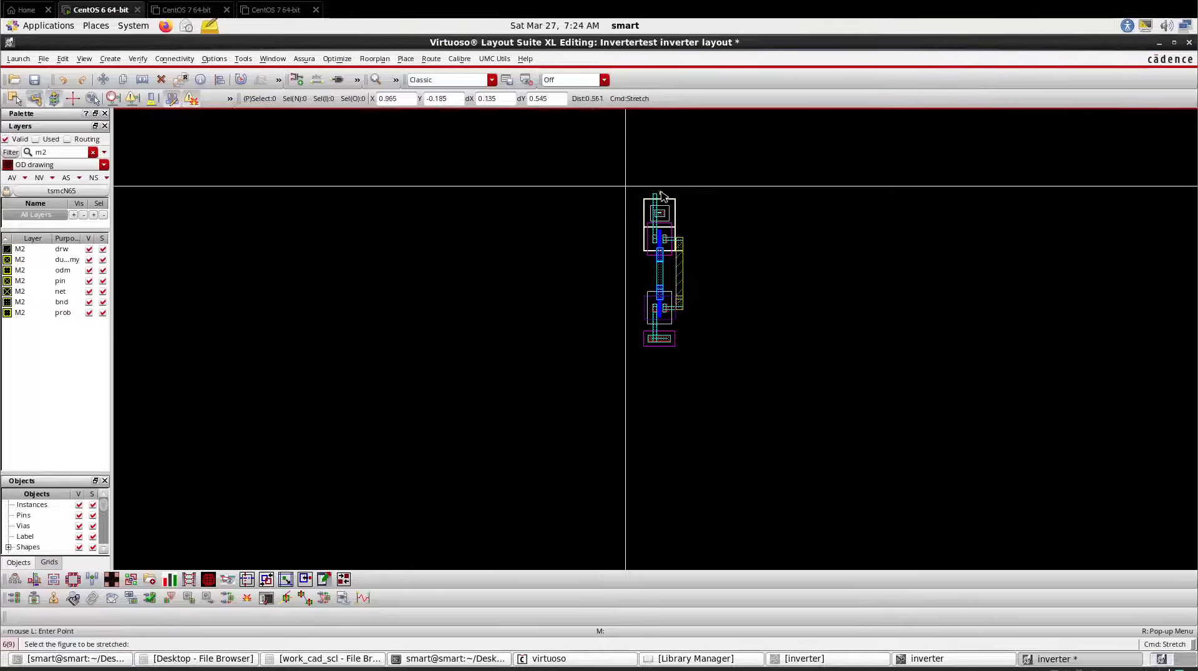
{"action": "scroll", "coordinate": [655, 190], "scroll_direction": "up", "scroll_amount": 3}
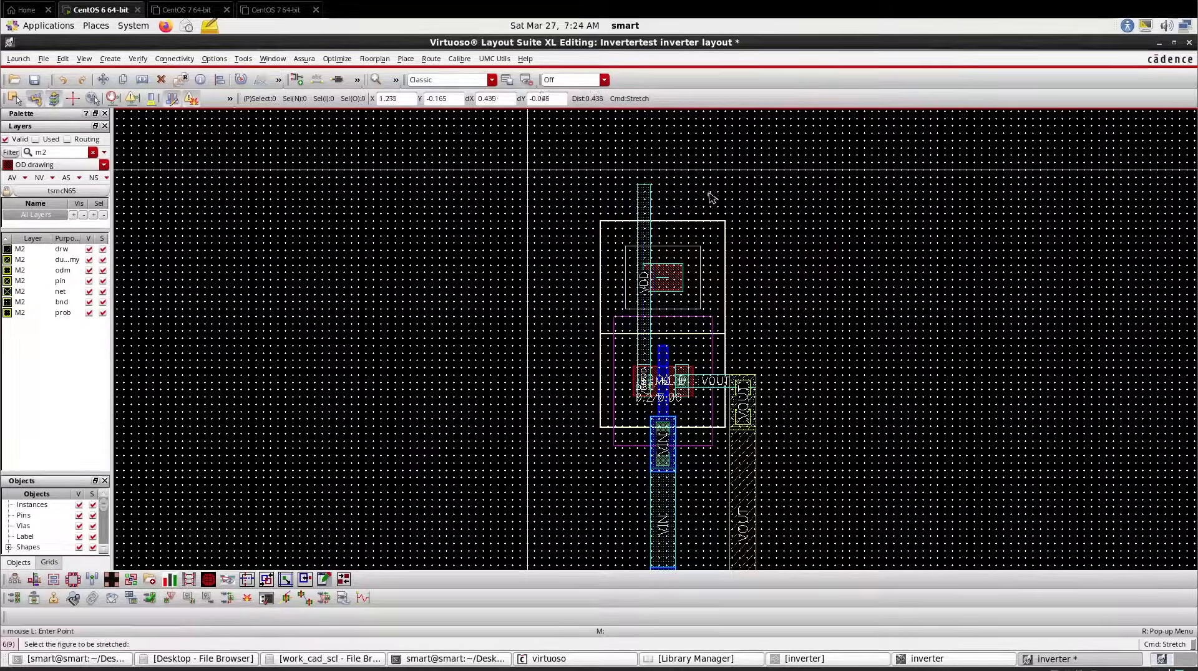
{"action": "scroll", "coordinate": [709, 196], "scroll_direction": "down", "scroll_amount": 2}
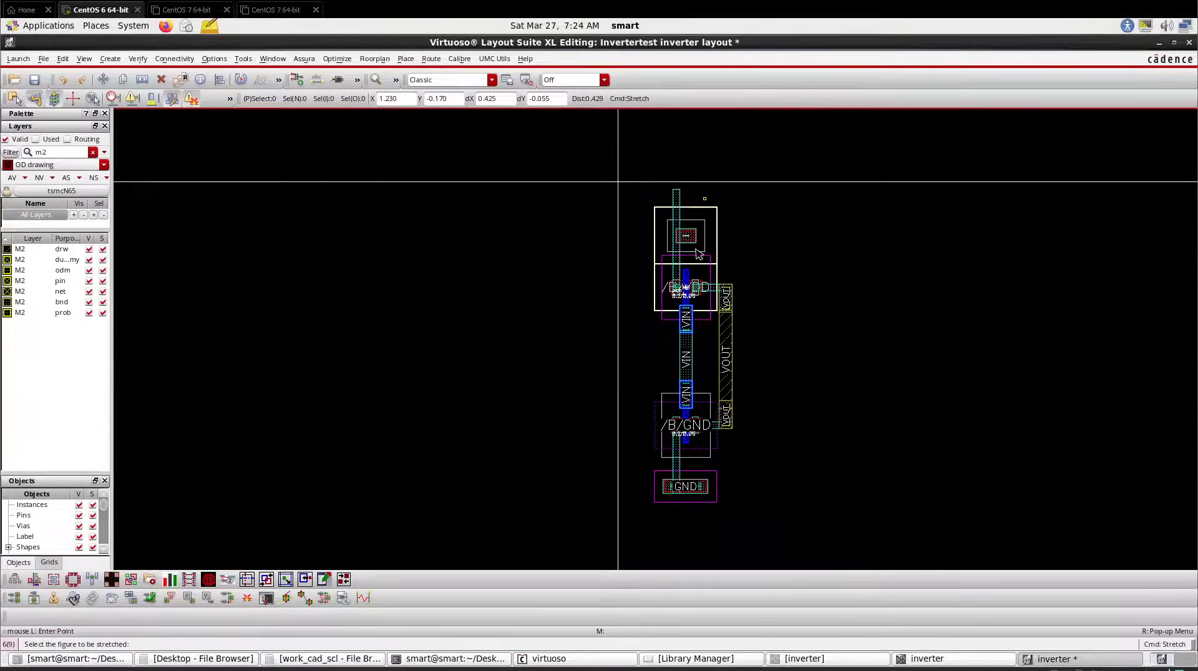
{"action": "left_click", "coordinate": [678, 496]}
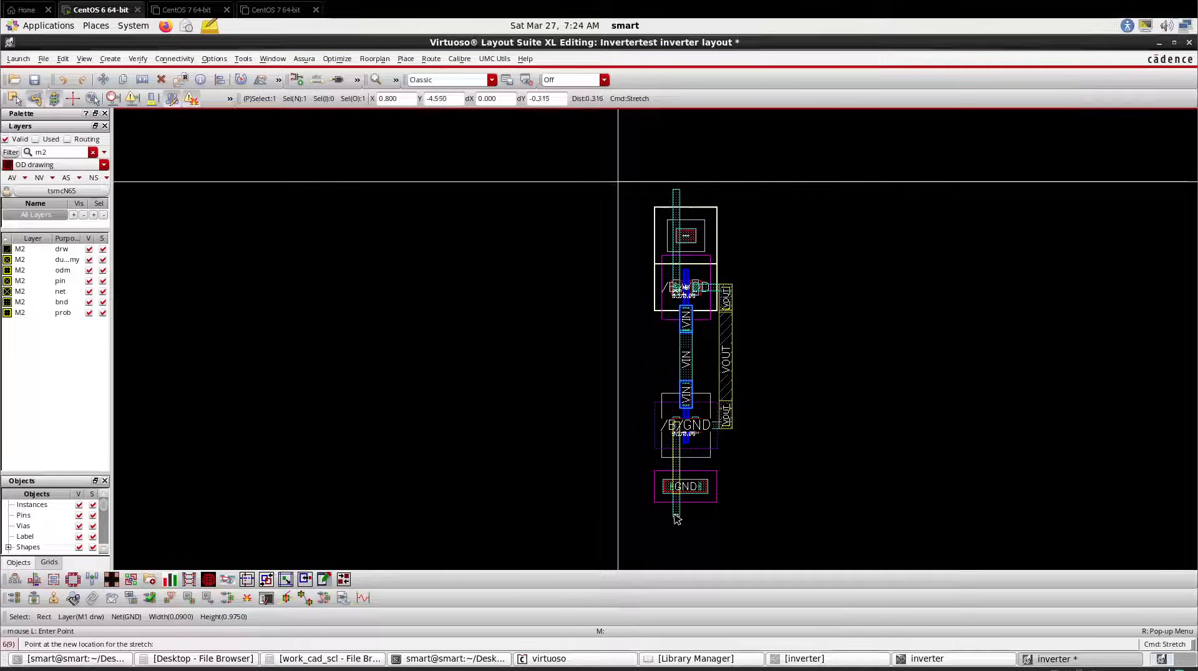
{"action": "left_click", "coordinate": [676, 521]}
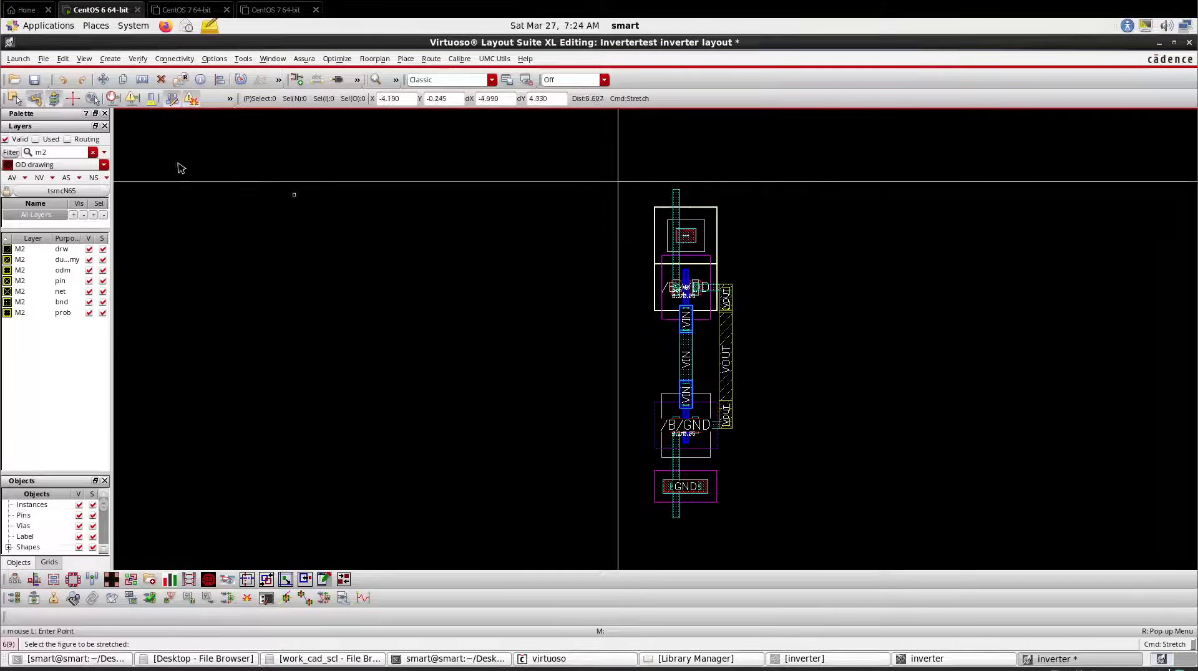
{"action": "left_click", "coordinate": [38, 80]}
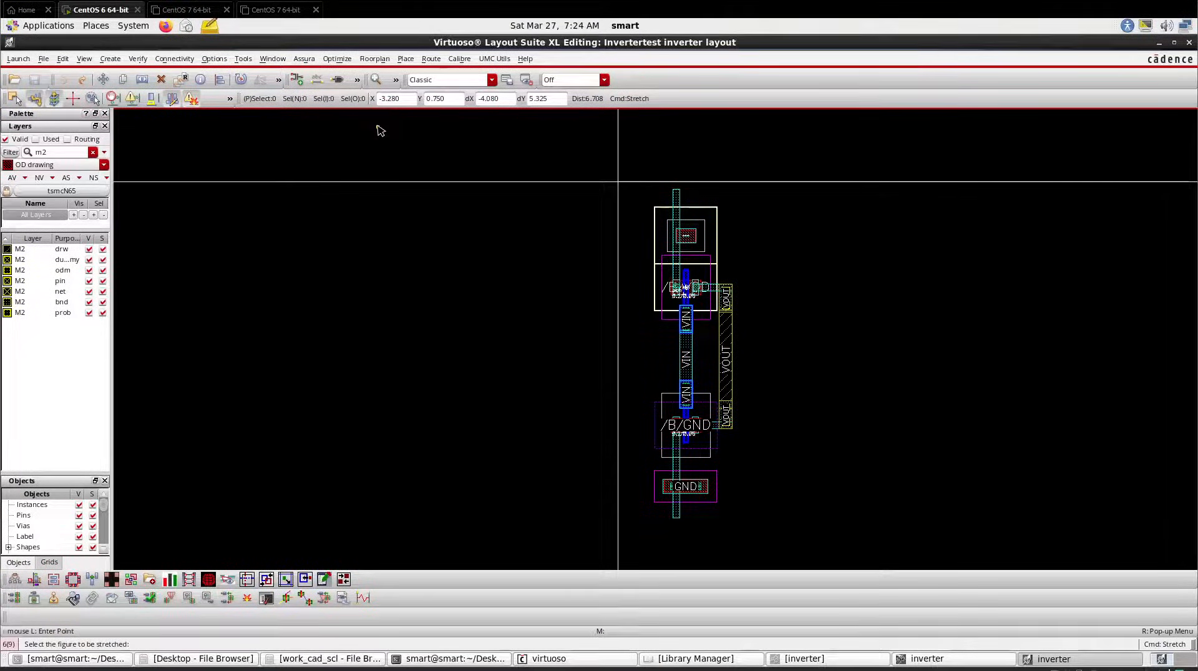
{"action": "key", "text": "Escape"}
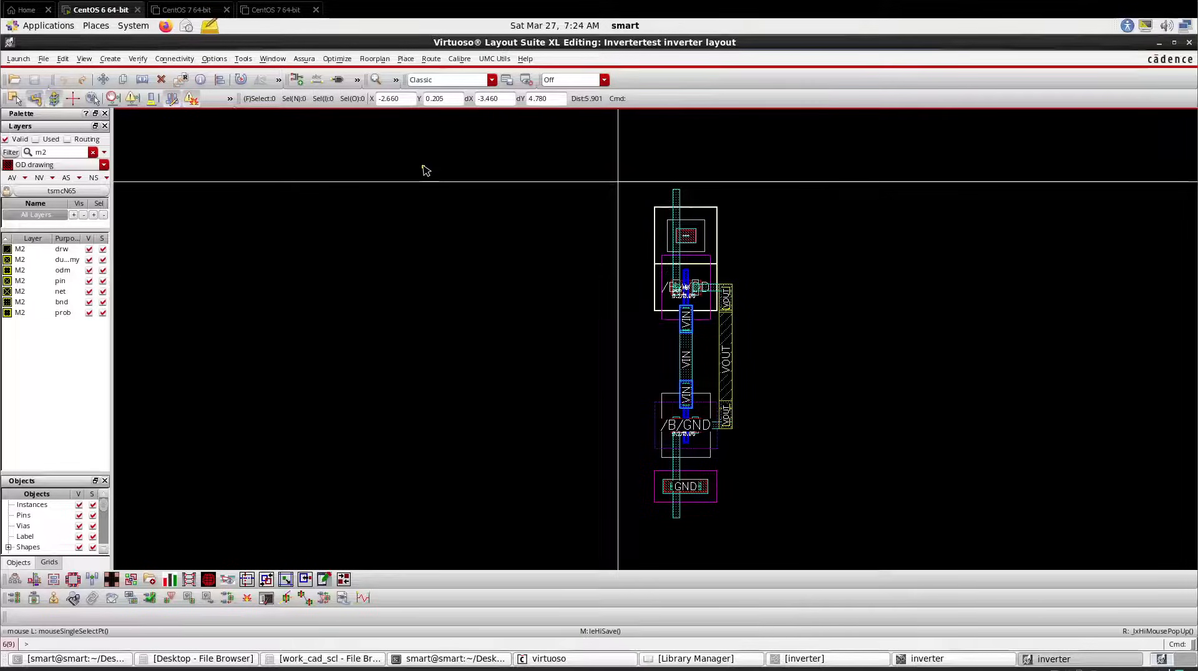
Run Calibre nmDRC on the inverter layout with the tsmcn65runset runset, overwriting the existing layout file inverter.calibre.db
{"action": "left_click", "coordinate": [466, 61]}
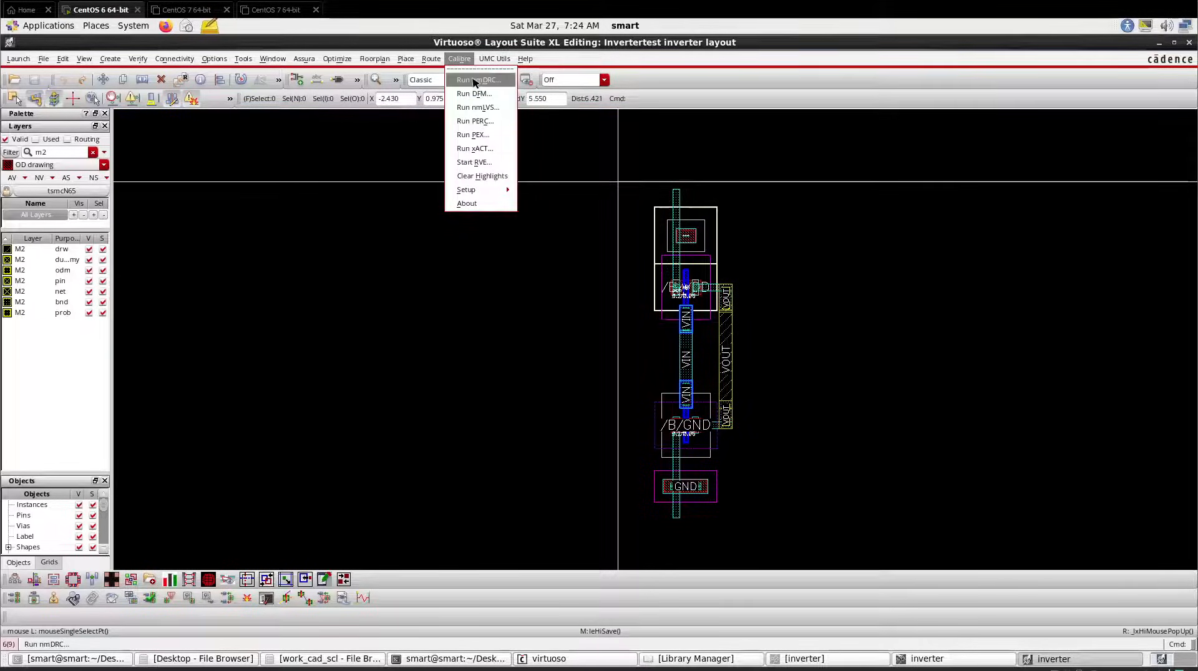
{"action": "left_click", "coordinate": [474, 80]}
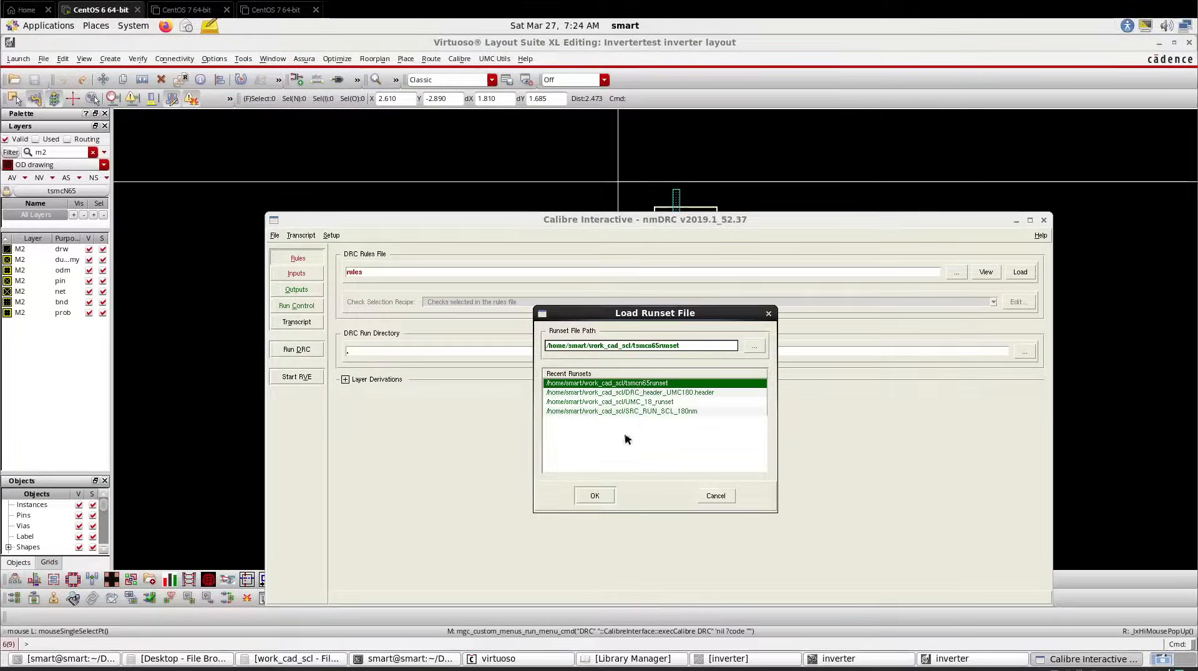
{"action": "left_click", "coordinate": [599, 493]}
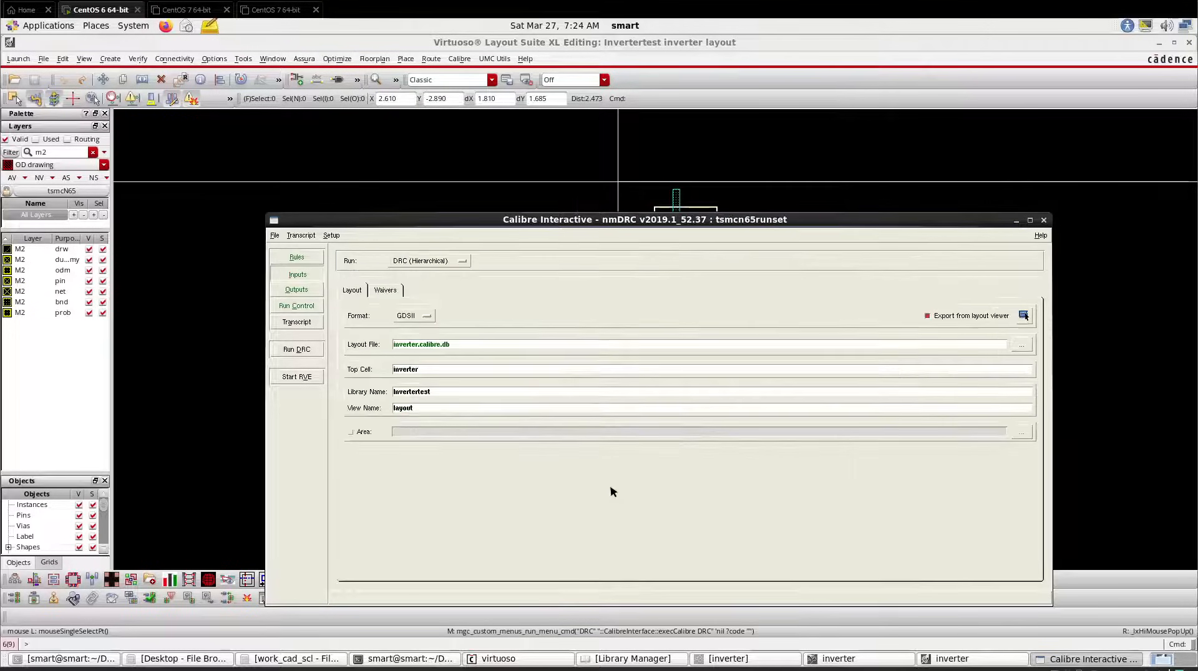
{"action": "left_click_drag", "start_coordinate": [575, 219], "coordinate": [575, 152]}
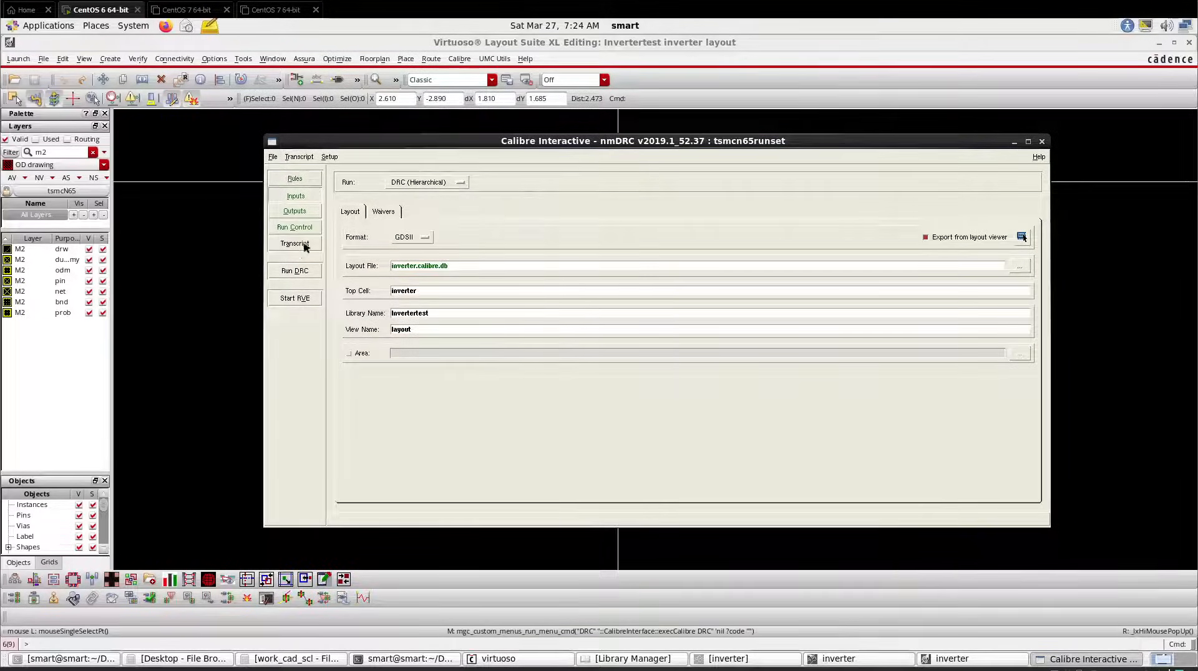
{"action": "left_click", "coordinate": [294, 270]}
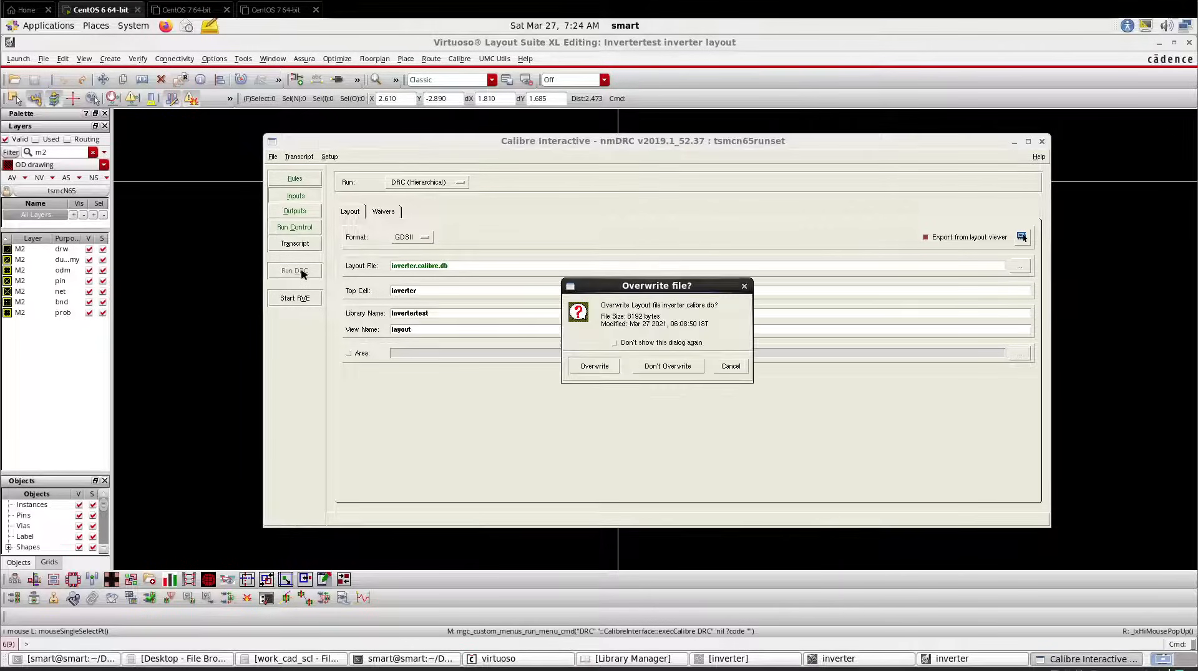
{"action": "left_click", "coordinate": [595, 368]}
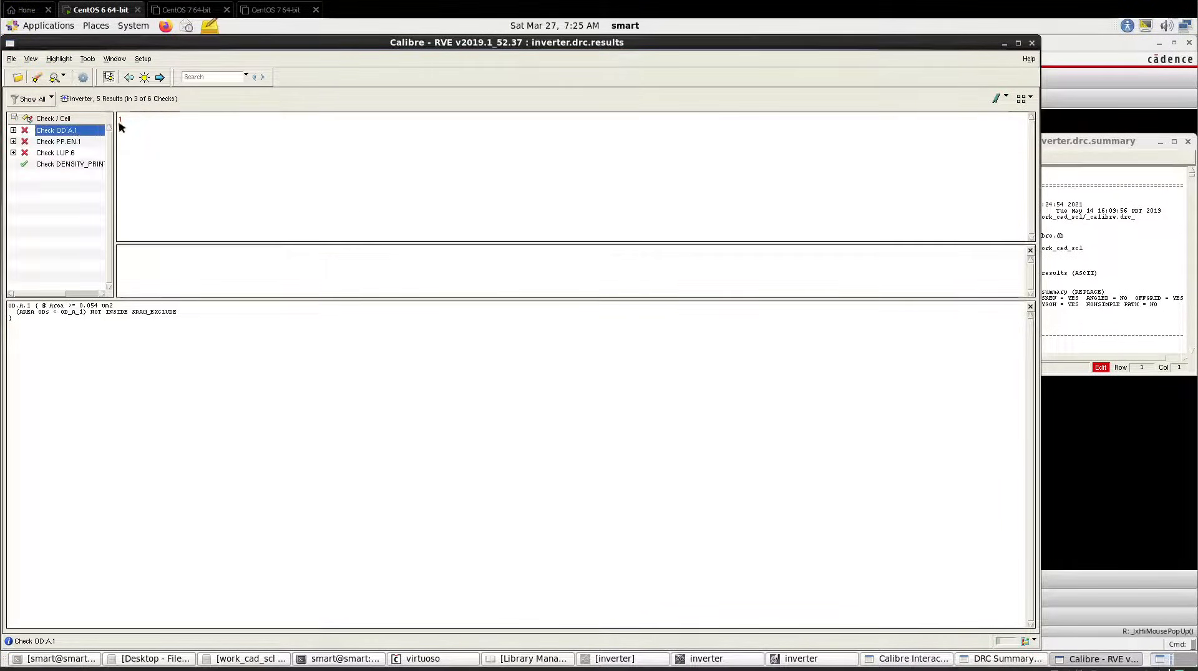
Highlight the OD.A.1 violation from the DRC results and bring the layout into view to inspect the flagged shape
{"action": "left_click", "coordinate": [120, 120]}
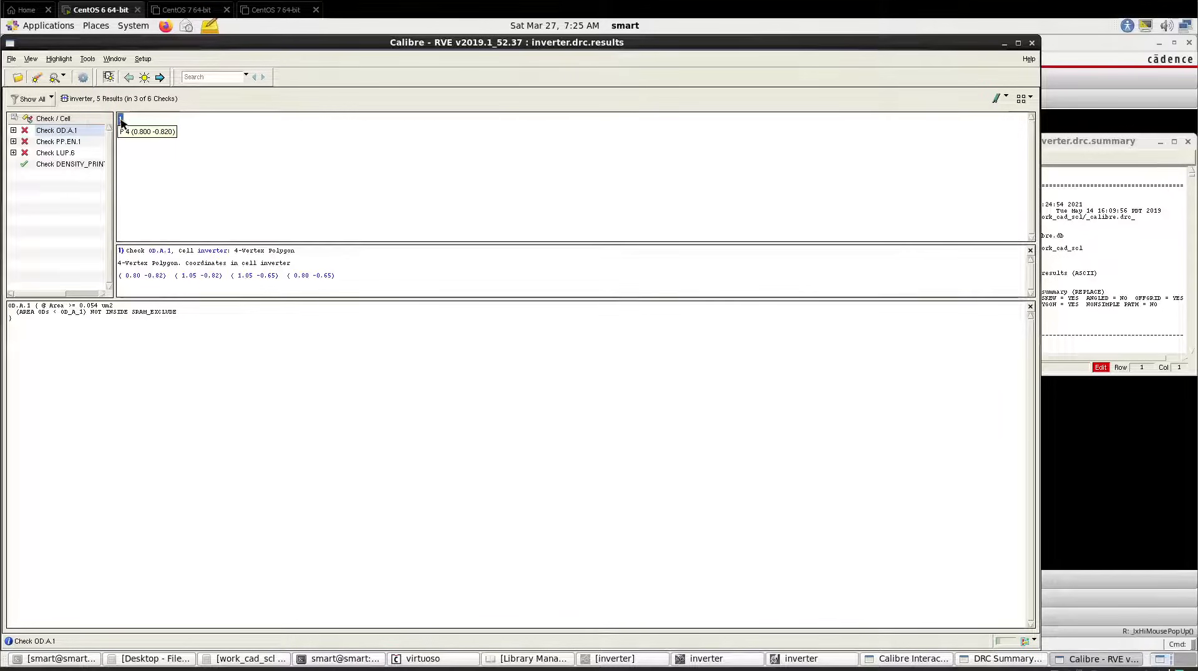
{"action": "left_click", "coordinate": [144, 78]}
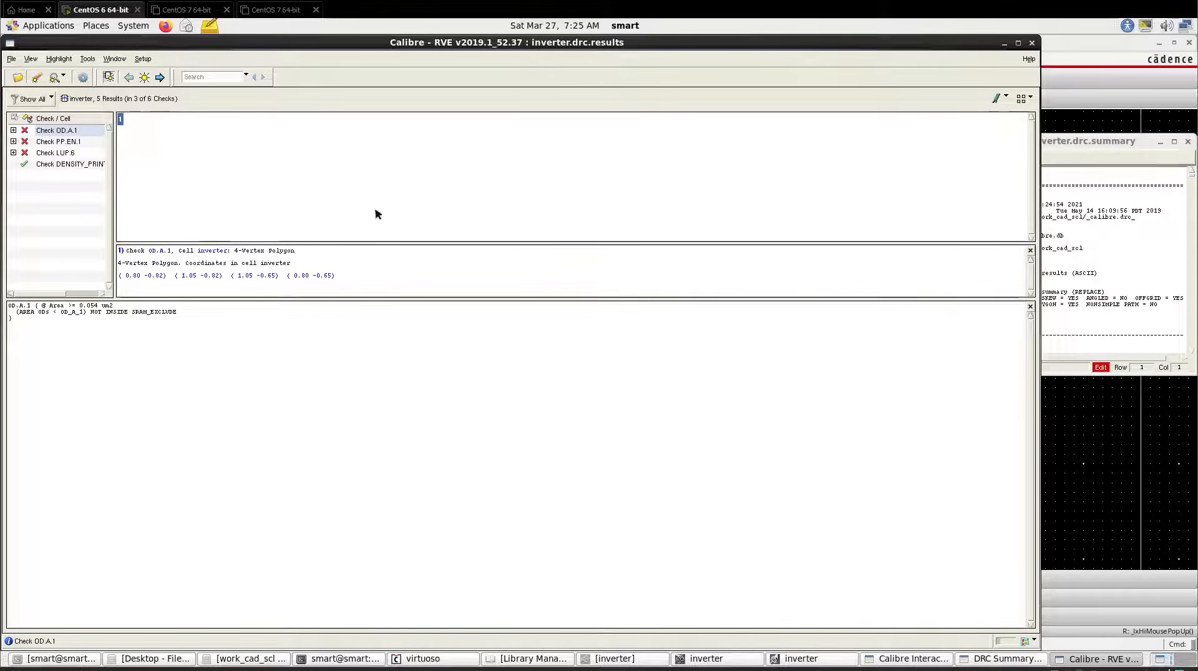
{"action": "left_click", "coordinate": [1159, 142]}
{"action": "left_click", "coordinate": [1003, 43]}
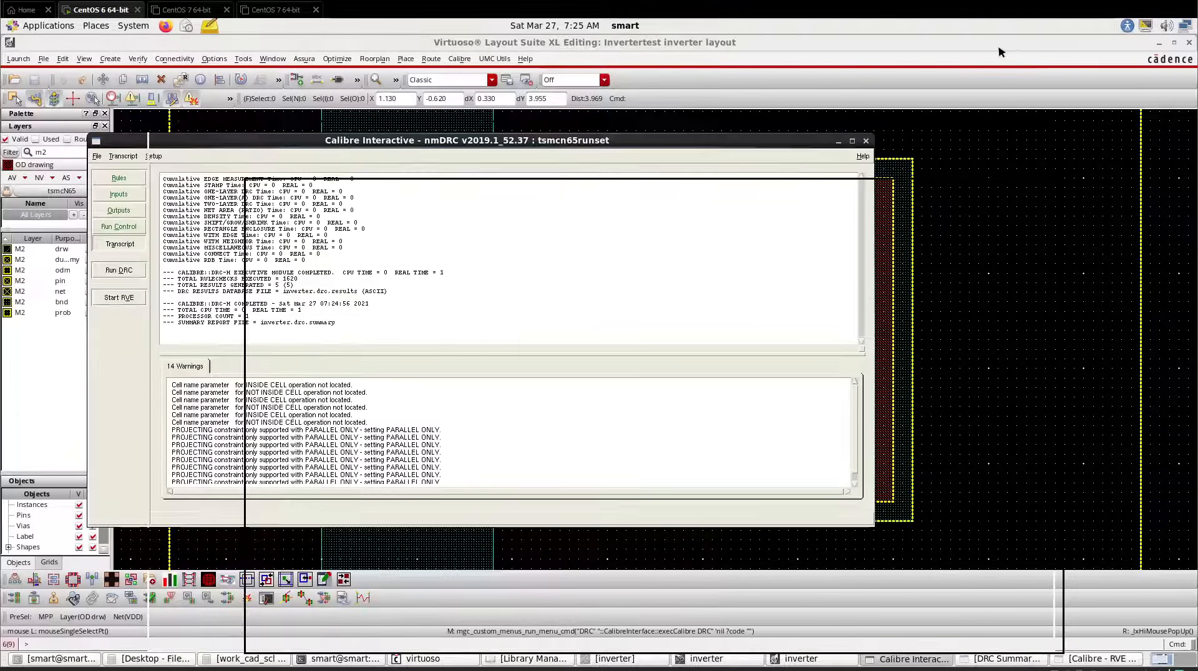
{"action": "left_click", "coordinate": [975, 168]}
{"action": "scroll", "coordinate": [718, 363], "scroll_direction": "down", "scroll_amount": 2}
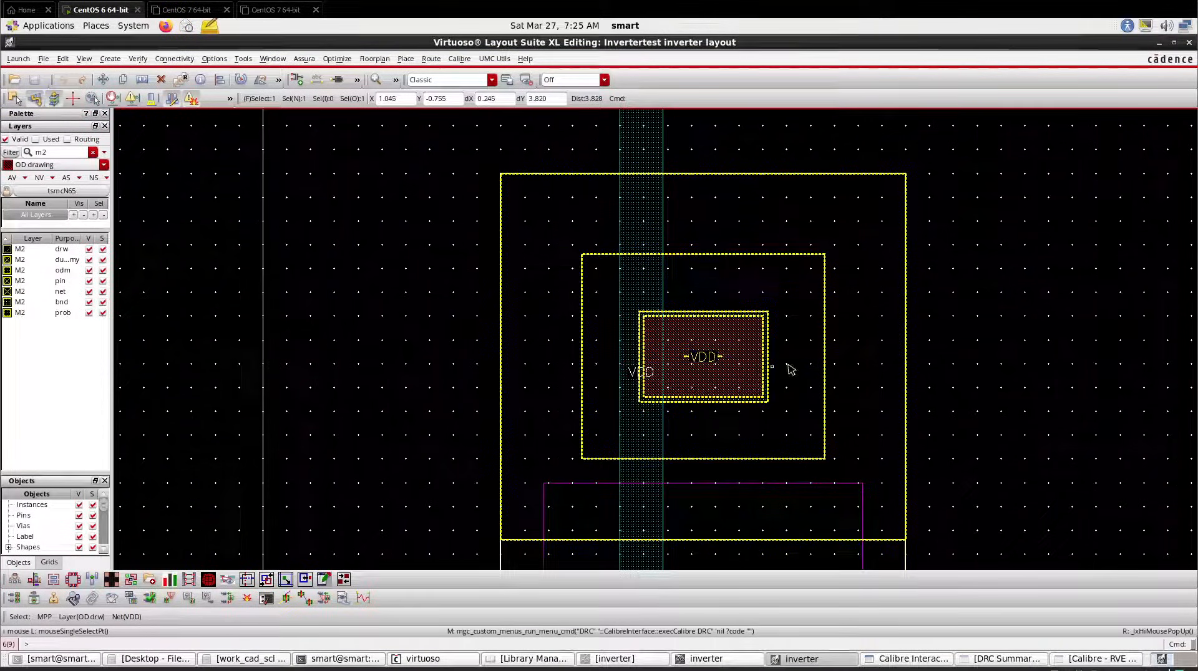
Stretch the N-well guard ring outward by about 0.295 at both its right and left ends, and save the layout
{"action": "left_click", "coordinate": [937, 343]}
{"action": "key", "text": "s"}
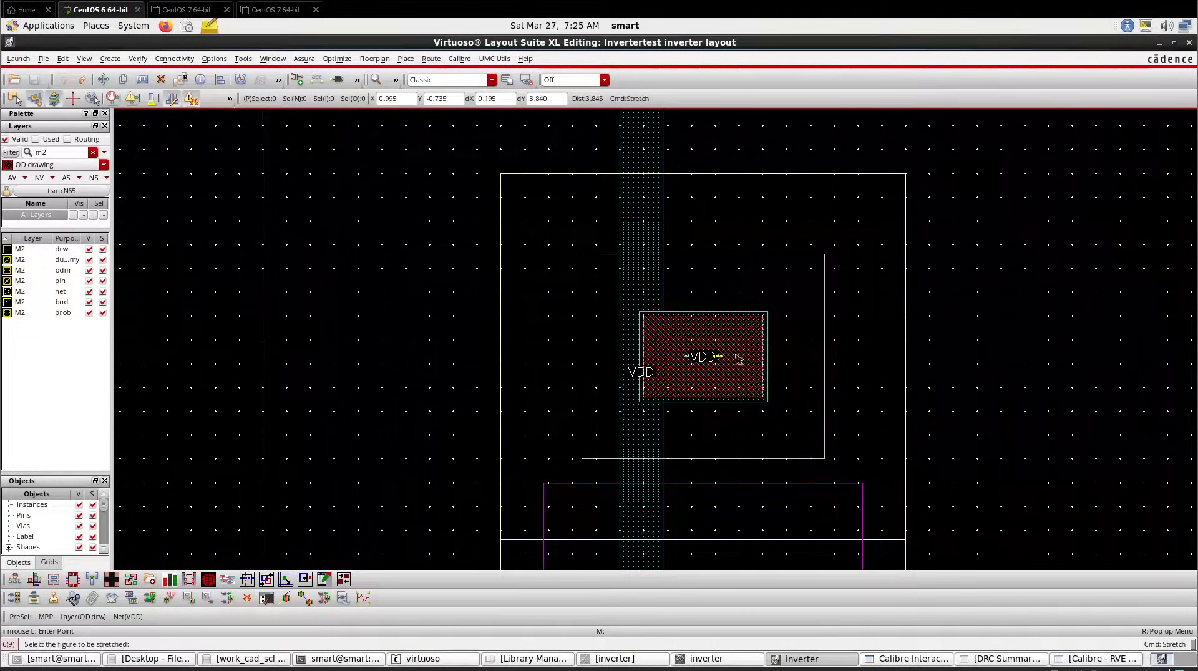
{"action": "left_click_drag", "start_coordinate": [737, 359], "coordinate": [878, 356]}
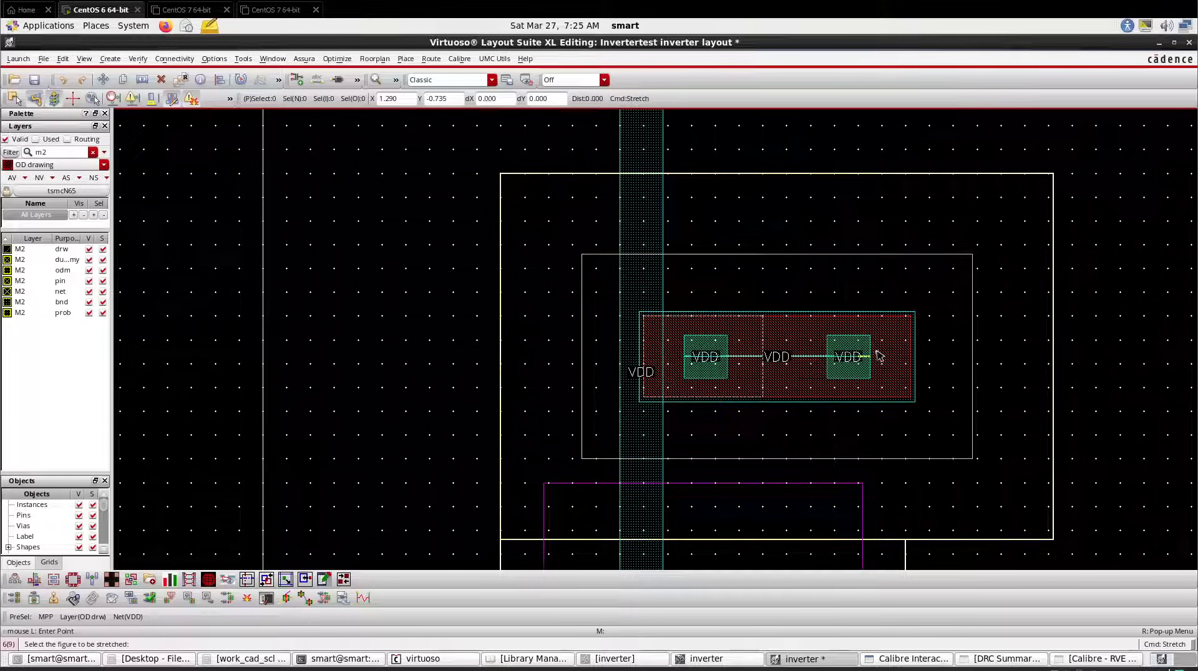
{"action": "left_click", "coordinate": [651, 361]}
{"action": "key", "text": "Escape"}
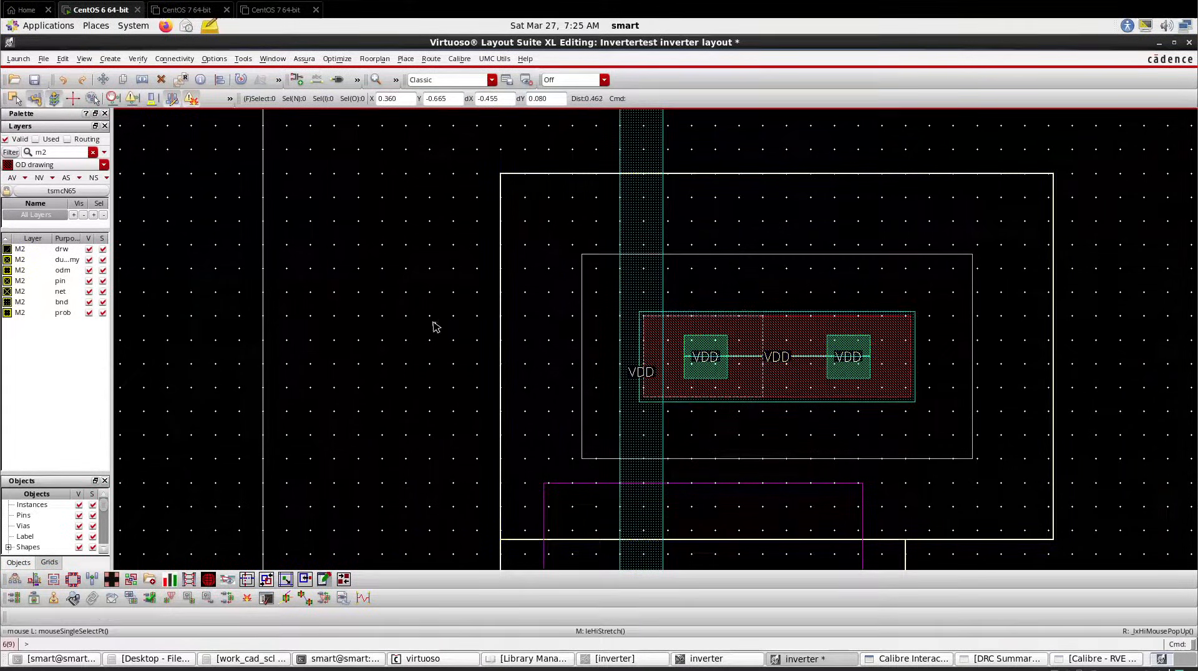
{"action": "key", "text": "s"}
{"action": "left_click", "coordinate": [675, 358]}
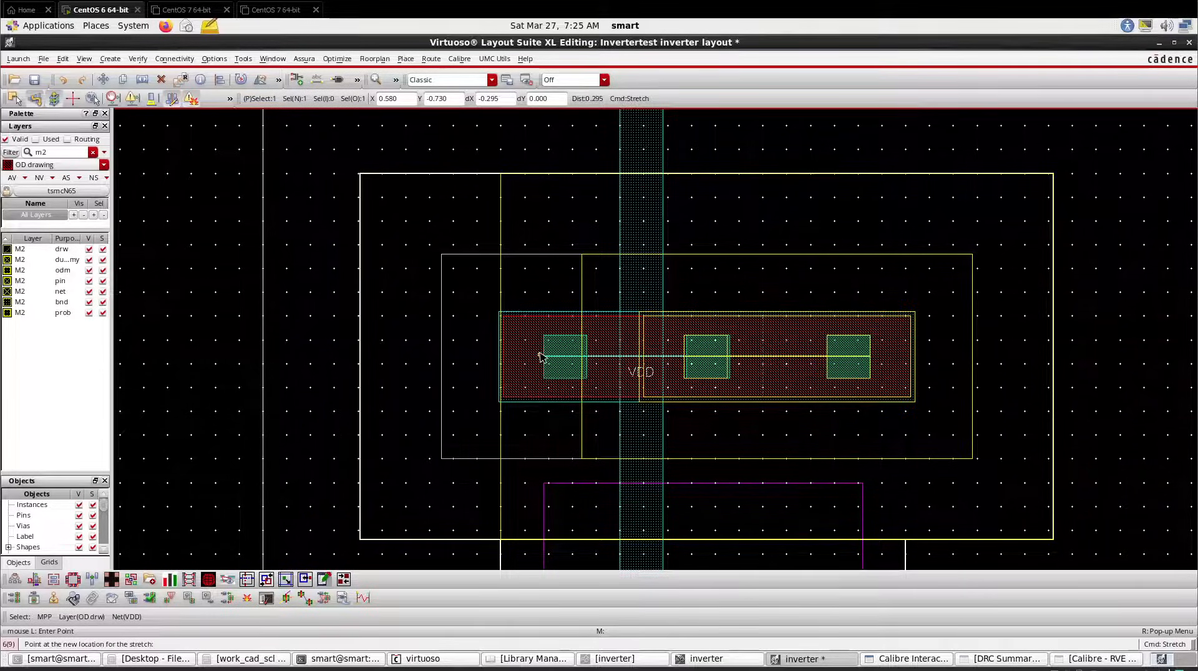
{"action": "left_click", "coordinate": [540, 356]}
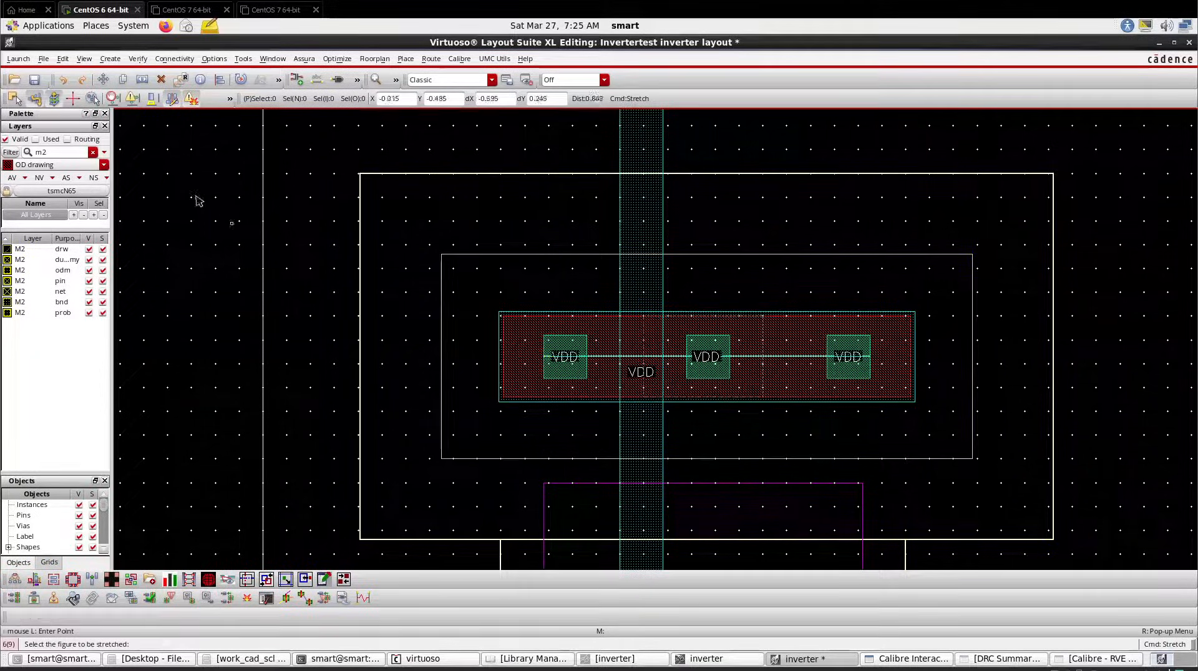
{"action": "left_click", "coordinate": [35, 80]}
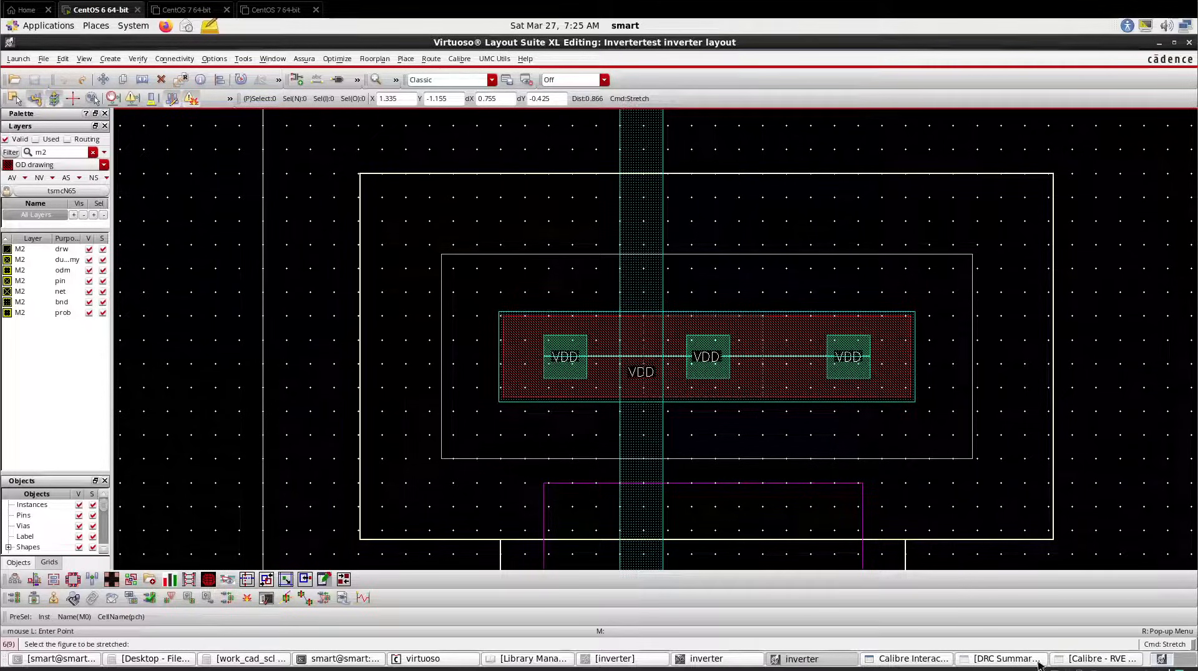
Rerun Calibre DRC on the saved layout, overwriting the exported layout file
{"action": "left_click", "coordinate": [906, 658]}
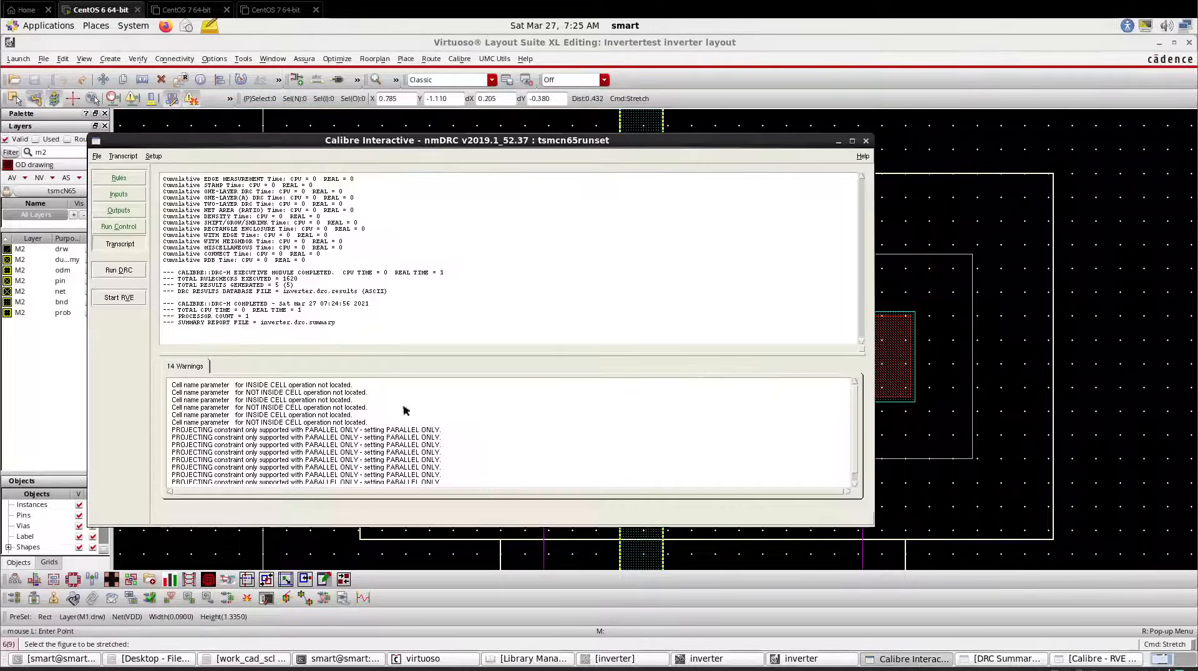
{"action": "left_click", "coordinate": [128, 274]}
{"action": "left_click", "coordinate": [403, 365]}
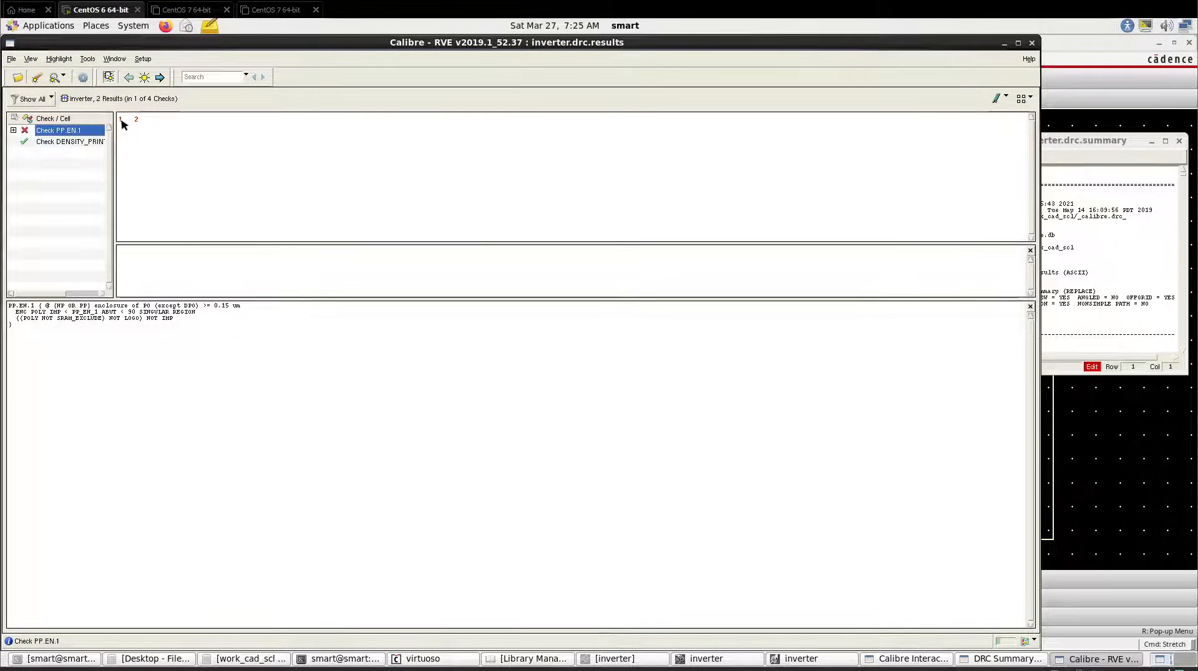
Highlight the first PP.EN.1 violation and examine its location around the lower VIN poly contact in the layout
{"action": "left_click", "coordinate": [121, 120]}
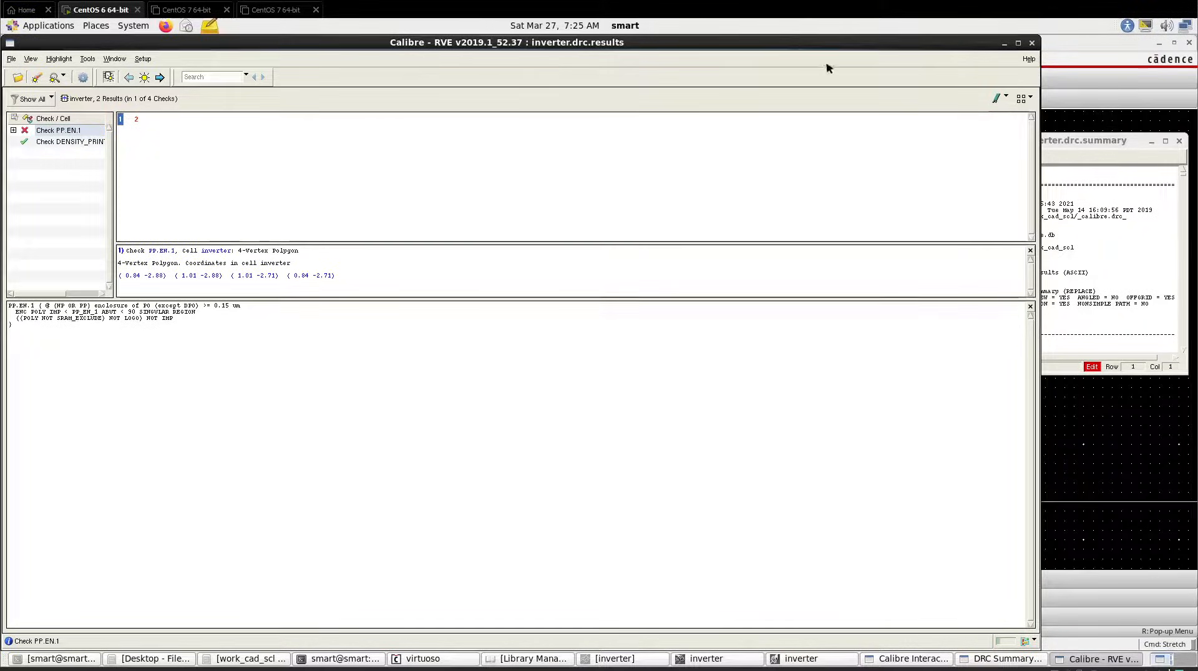
{"action": "left_click", "coordinate": [1004, 43]}
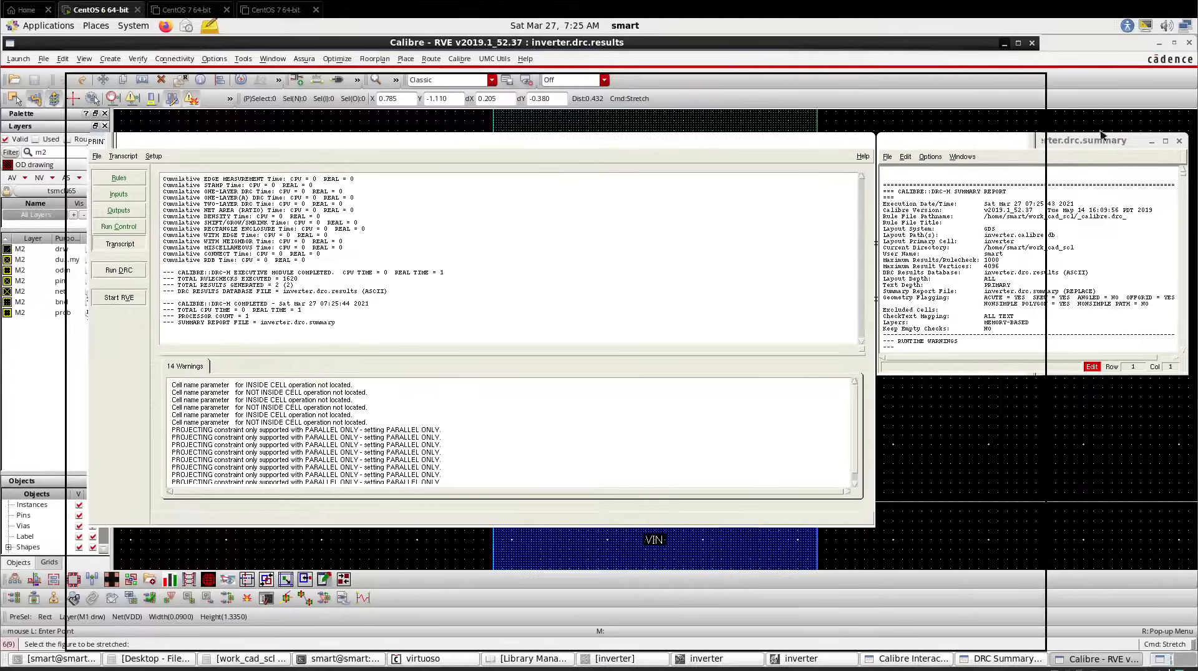
{"action": "left_click", "coordinate": [1149, 142]}
{"action": "left_click", "coordinate": [837, 142]}
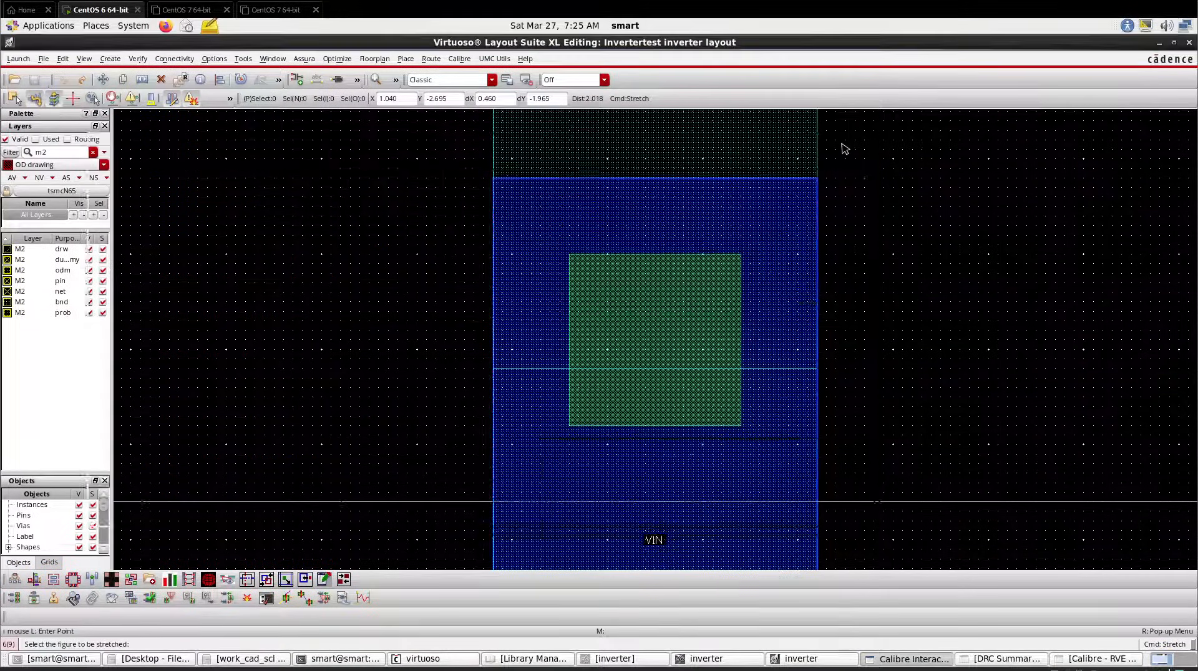
{"action": "scroll", "coordinate": [615, 301], "scroll_direction": "down", "scroll_amount": 4, "text": "ctrl"}
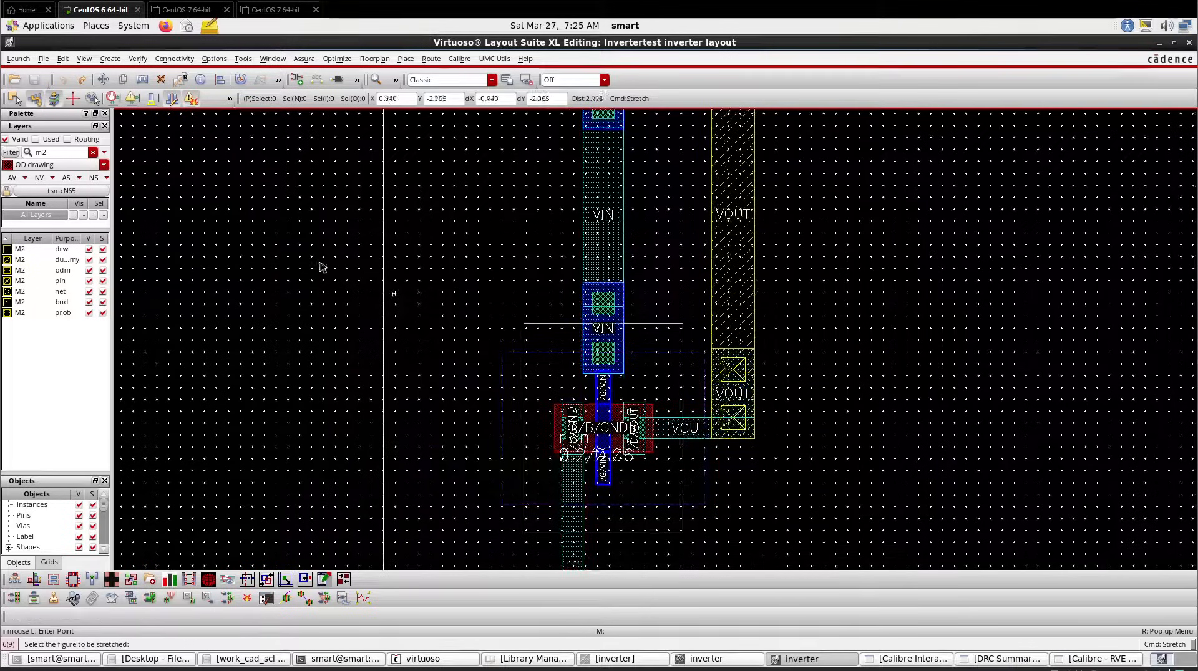
Draw an NP drawing rectangle about 0.67 by 0.32 directly above the nch implant, enclosing the lower VIN poly contact area
{"action": "double_click", "coordinate": [61, 153]}
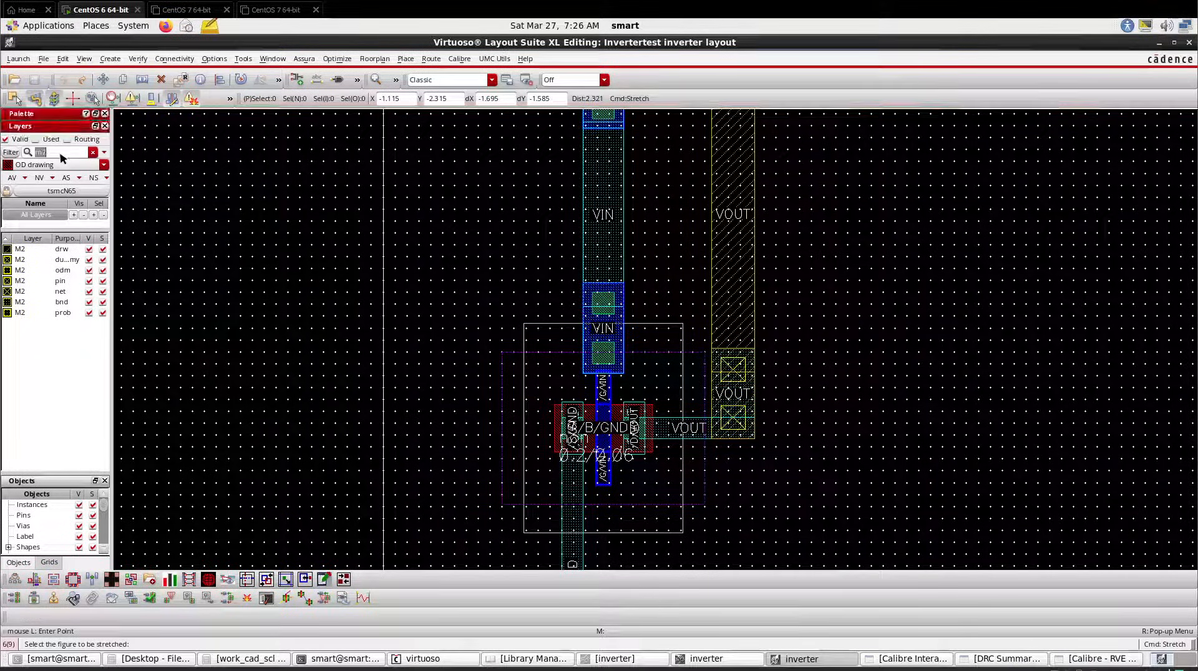
{"action": "type", "text": "pp"}
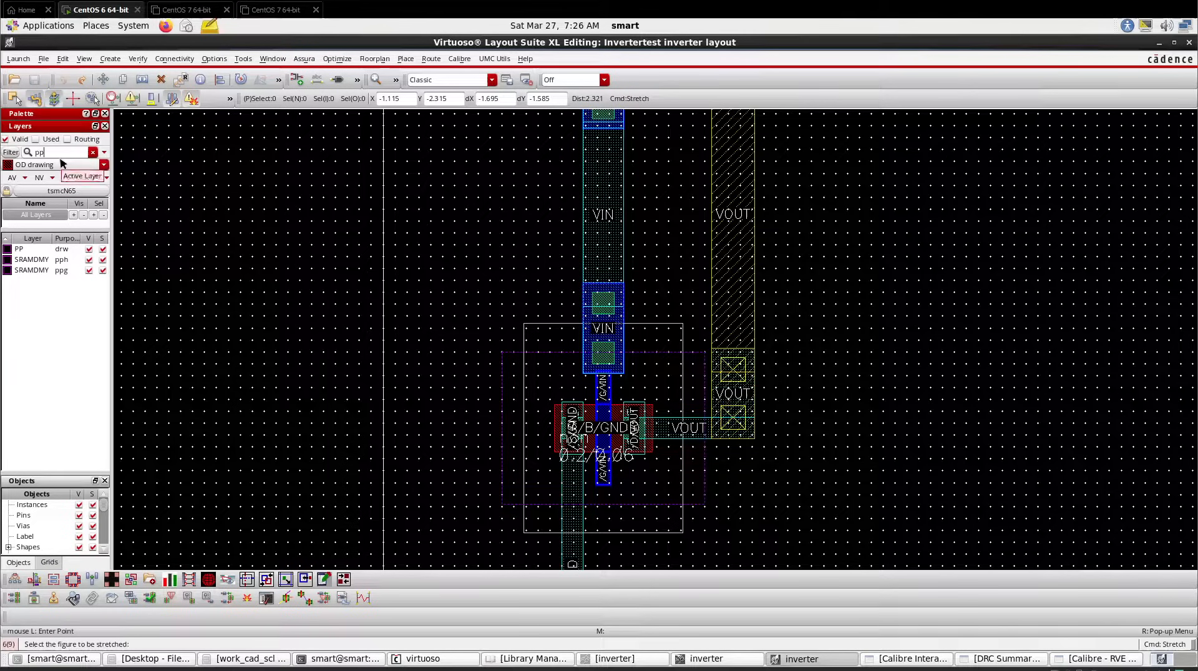
{"action": "key", "text": "BackSpace"}
{"action": "key", "text": "BackSpace"}
{"action": "type", "text": "n"}
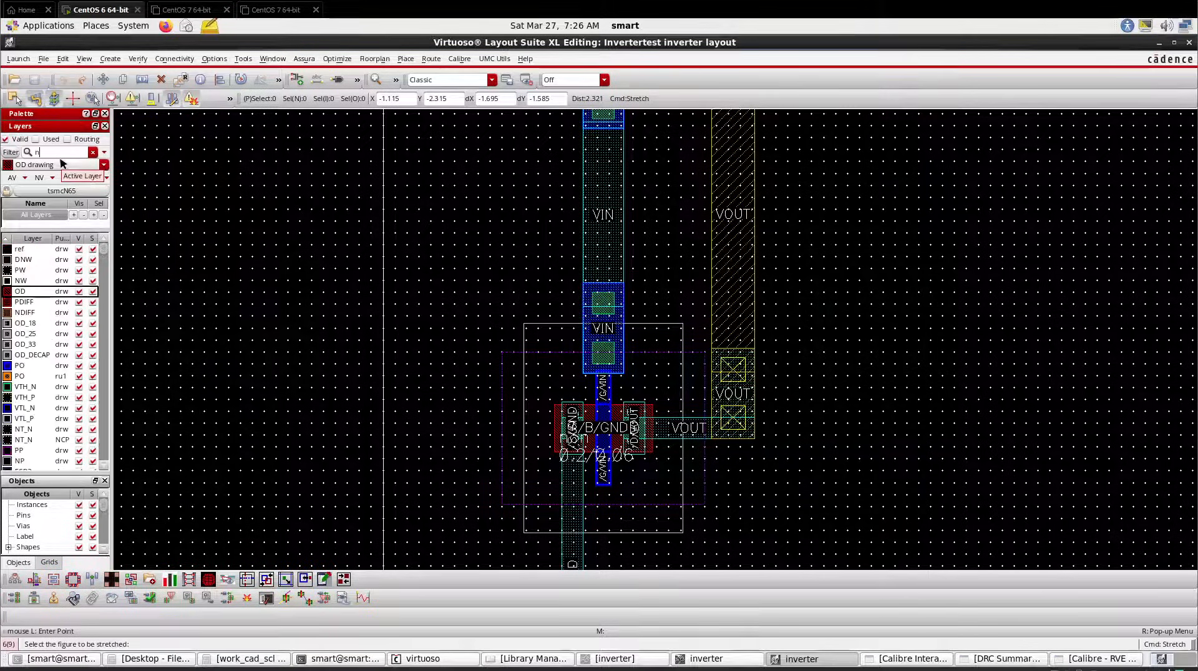
{"action": "type", "text": "w"}
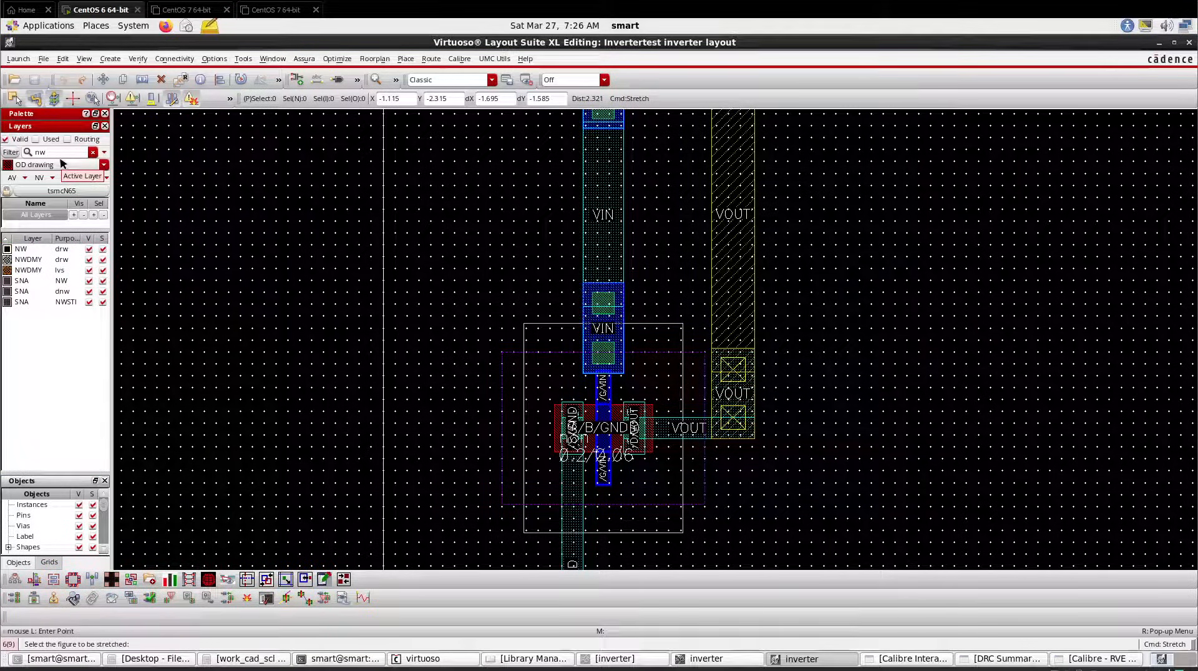
{"action": "type", "text": "p"}
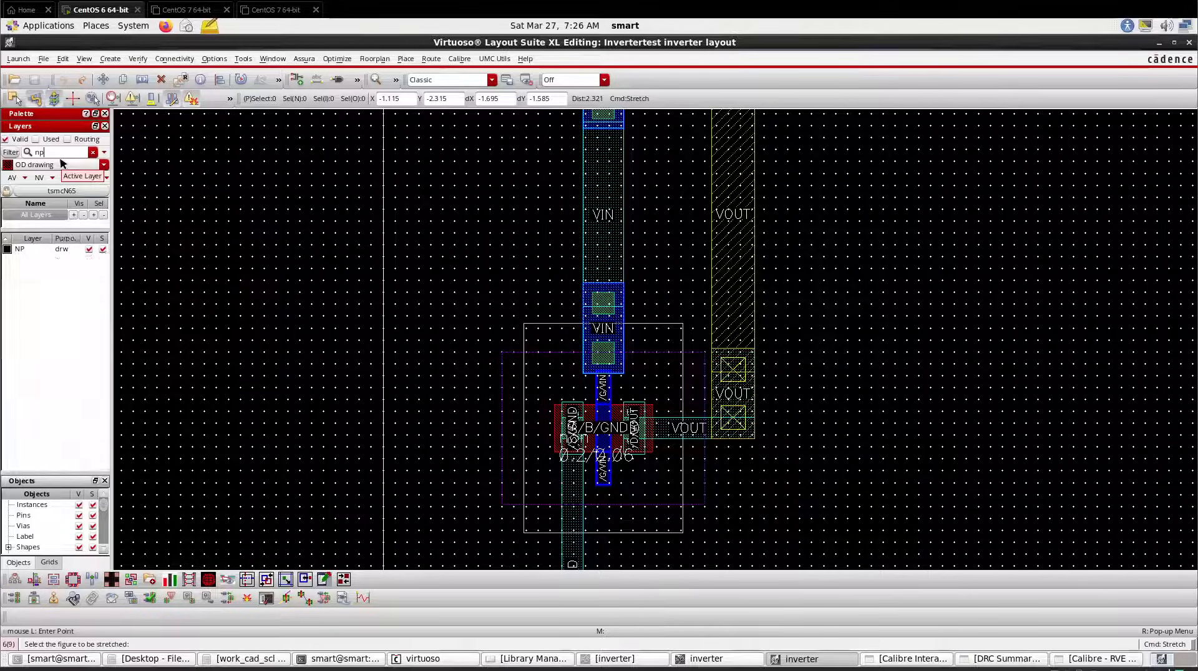
{"action": "left_click", "coordinate": [32, 250]}
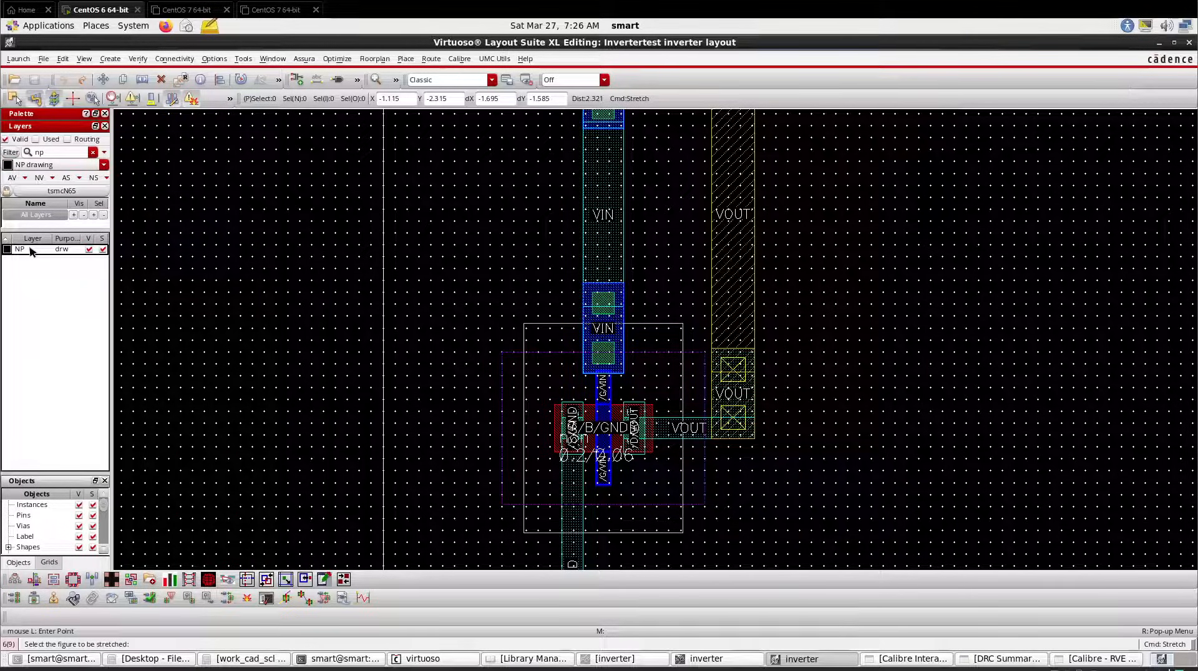
{"action": "key", "text": "r"}
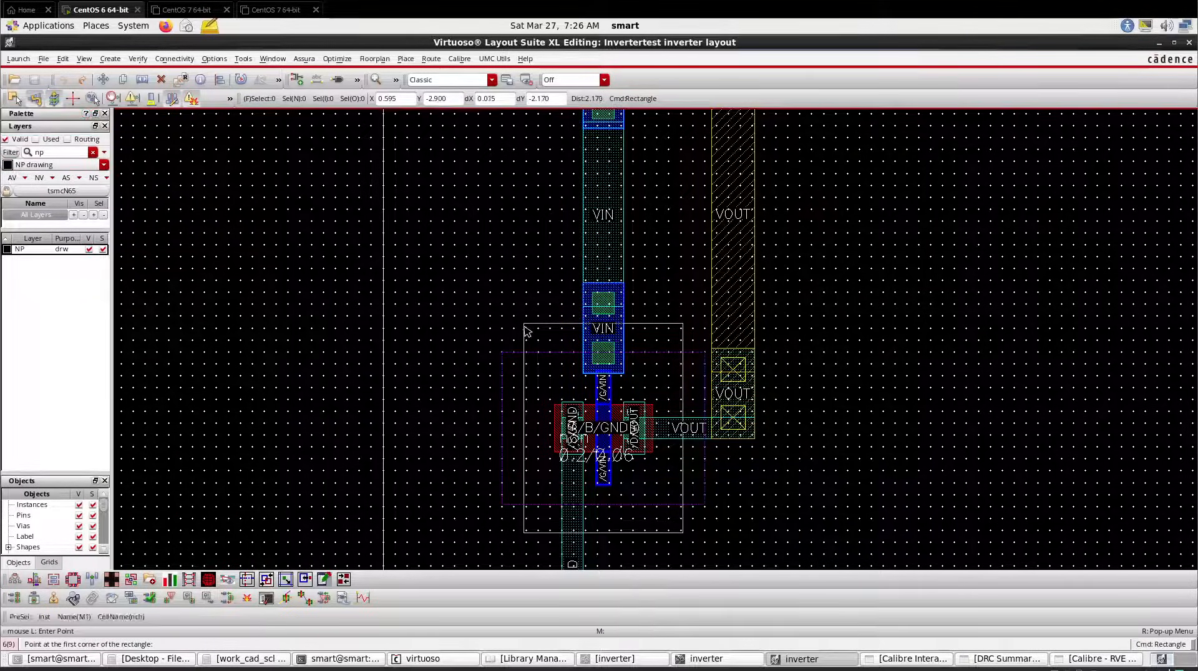
{"action": "scroll", "coordinate": [525, 329], "scroll_direction": "up", "scroll_amount": 1, "text": "ctrl"}
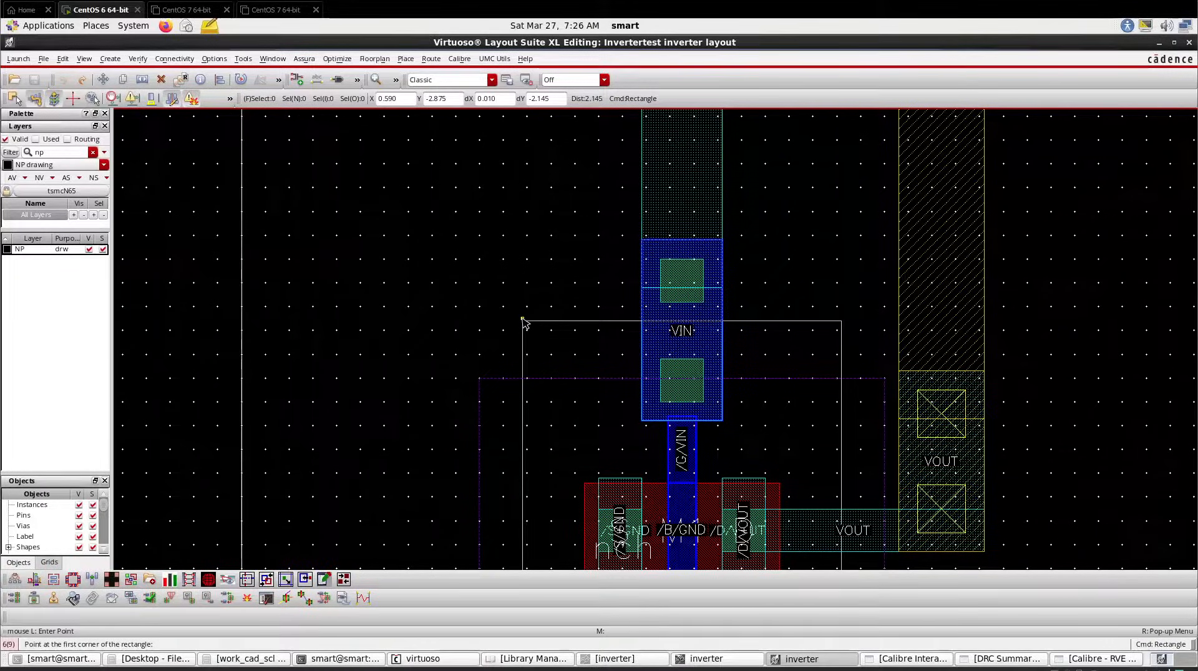
{"action": "scroll", "coordinate": [524, 324], "scroll_direction": "up", "scroll_amount": 2, "text": "ctrl"}
{"action": "scroll", "coordinate": [524, 312], "scroll_direction": "down", "scroll_amount": 2, "text": "ctrl"}
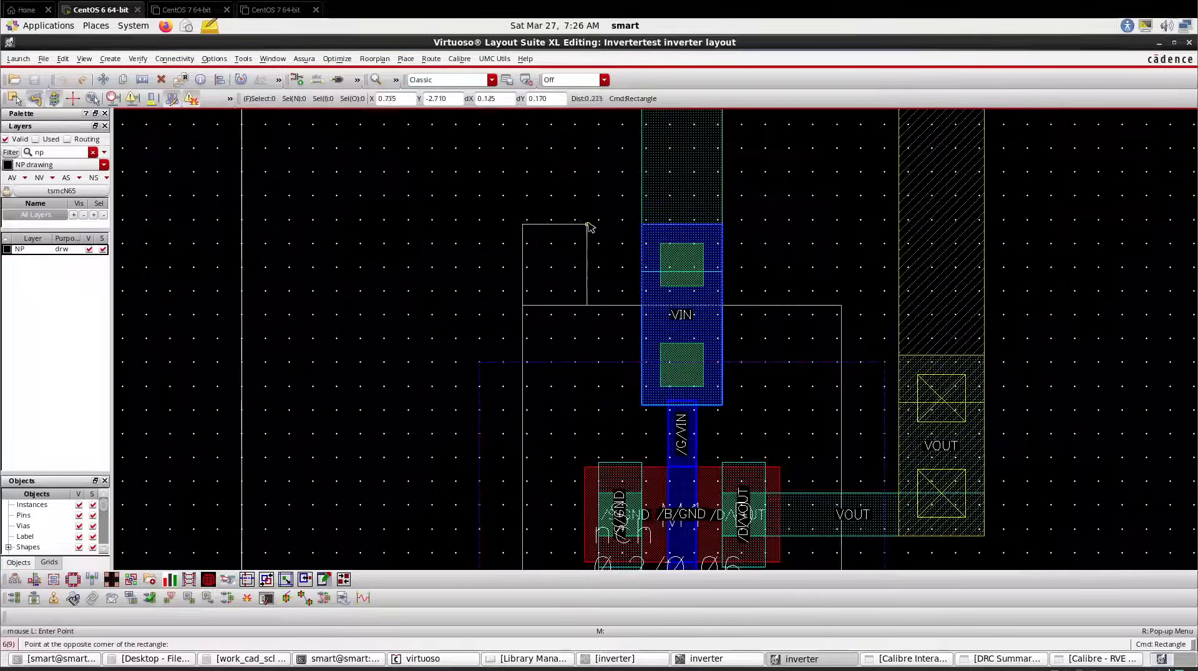
{"action": "left_click", "coordinate": [522, 305]}
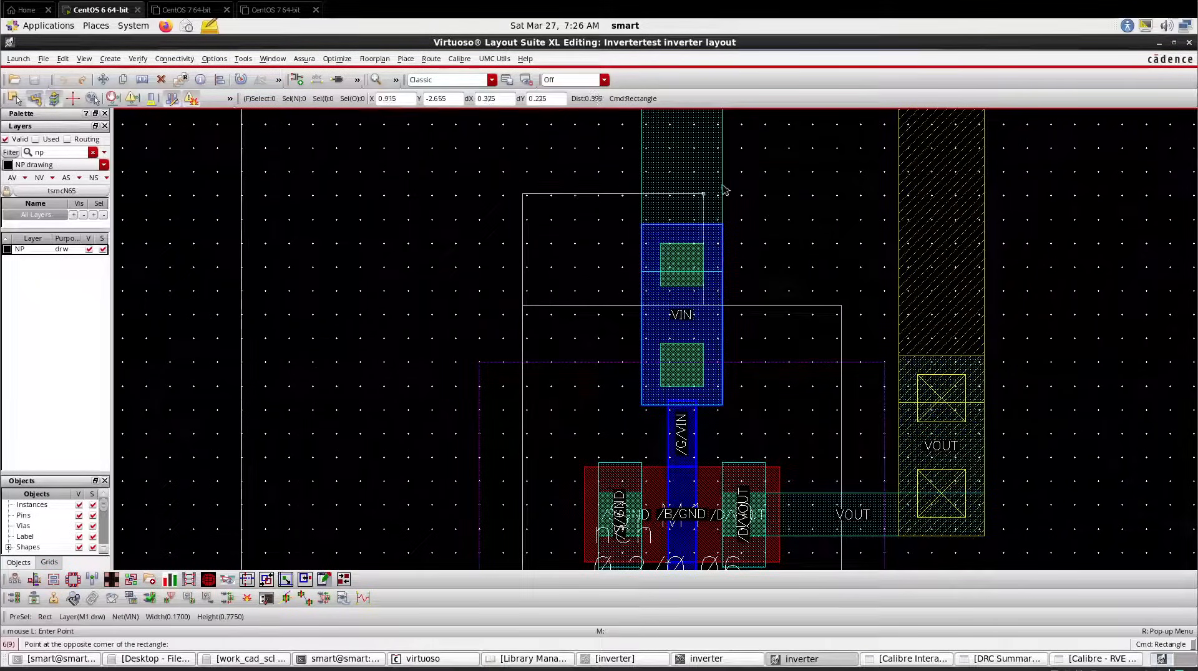
{"action": "left_click", "coordinate": [840, 154]}
Draw a PP drawing rectangle about 0.67 by 0.355 directly below the pch implant, enclosing the upper VIN poly contact area
{"action": "scroll", "coordinate": [740, 282], "scroll_direction": "down", "scroll_amount": 2, "text": "ctrl"}
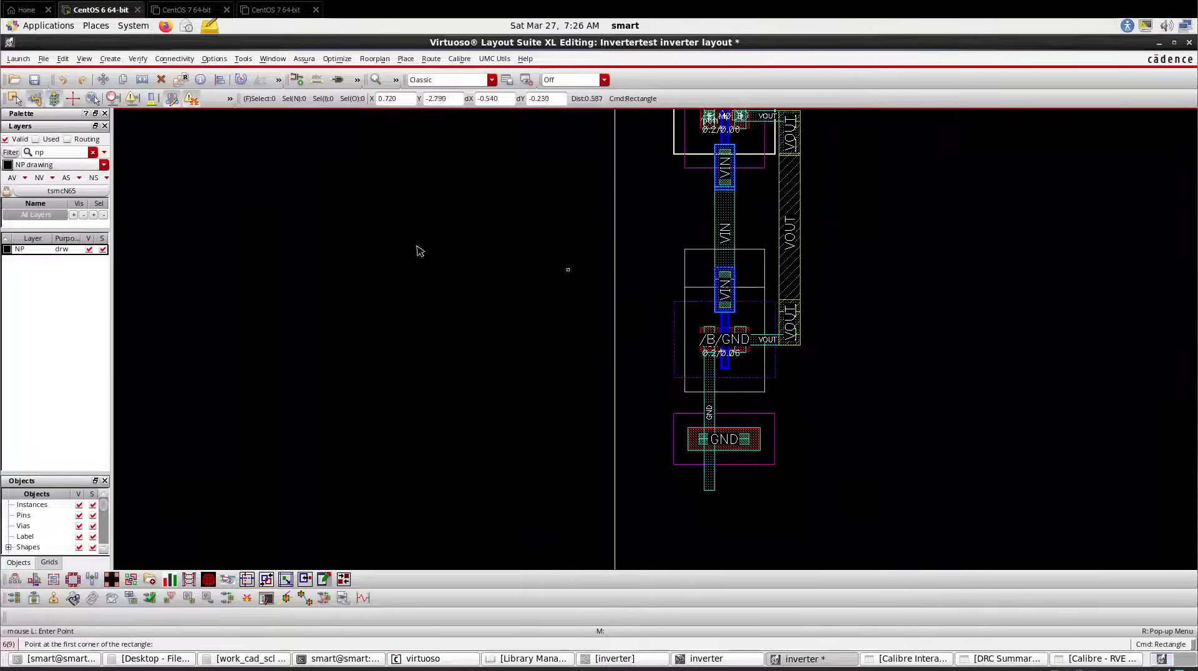
{"action": "double_click", "coordinate": [53, 154]}
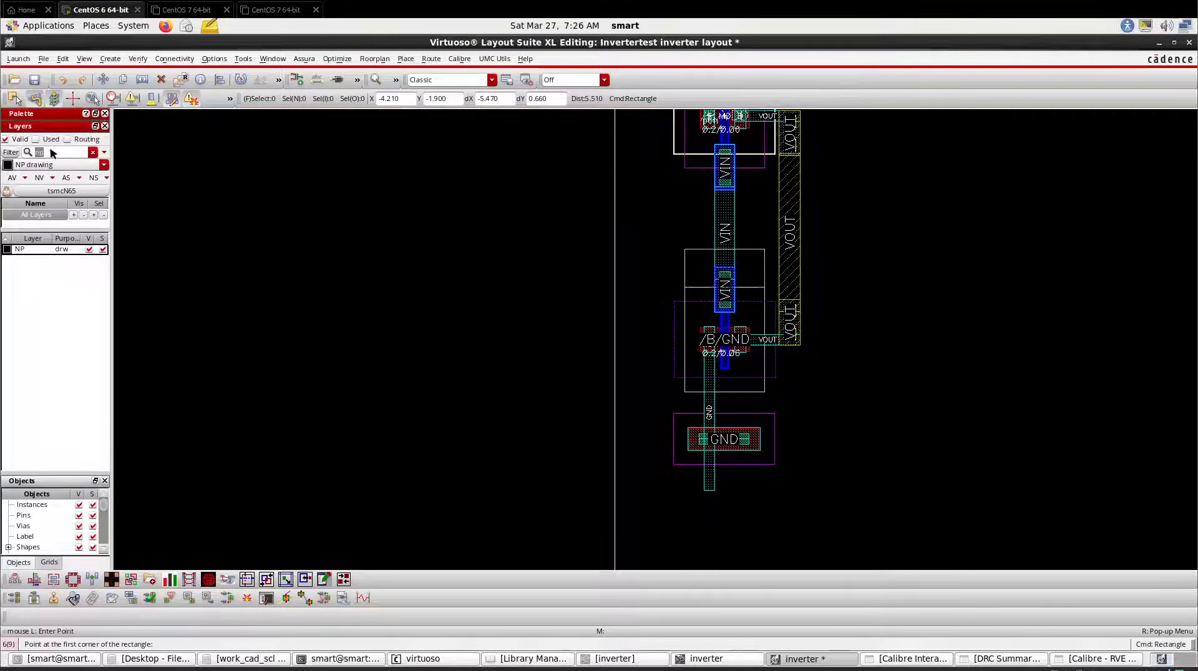
{"action": "type", "text": "pp"}
{"action": "left_click", "coordinate": [38, 250]}
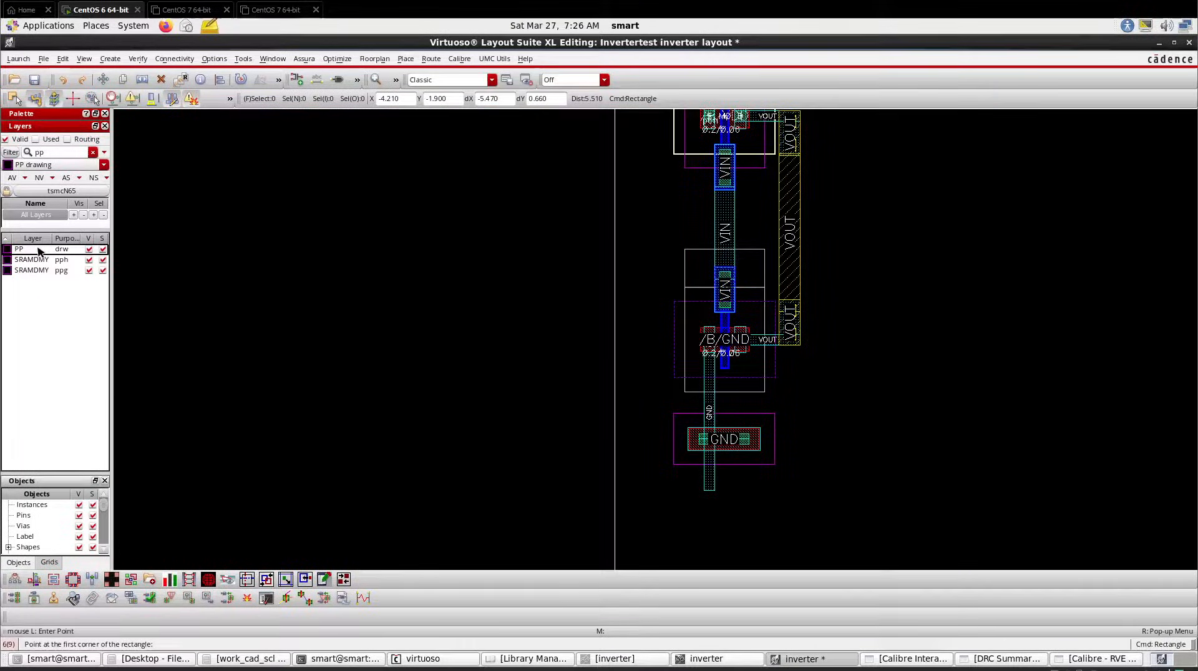
{"action": "scroll", "coordinate": [689, 187], "scroll_direction": "up", "scroll_amount": 2, "text": "ctrl"}
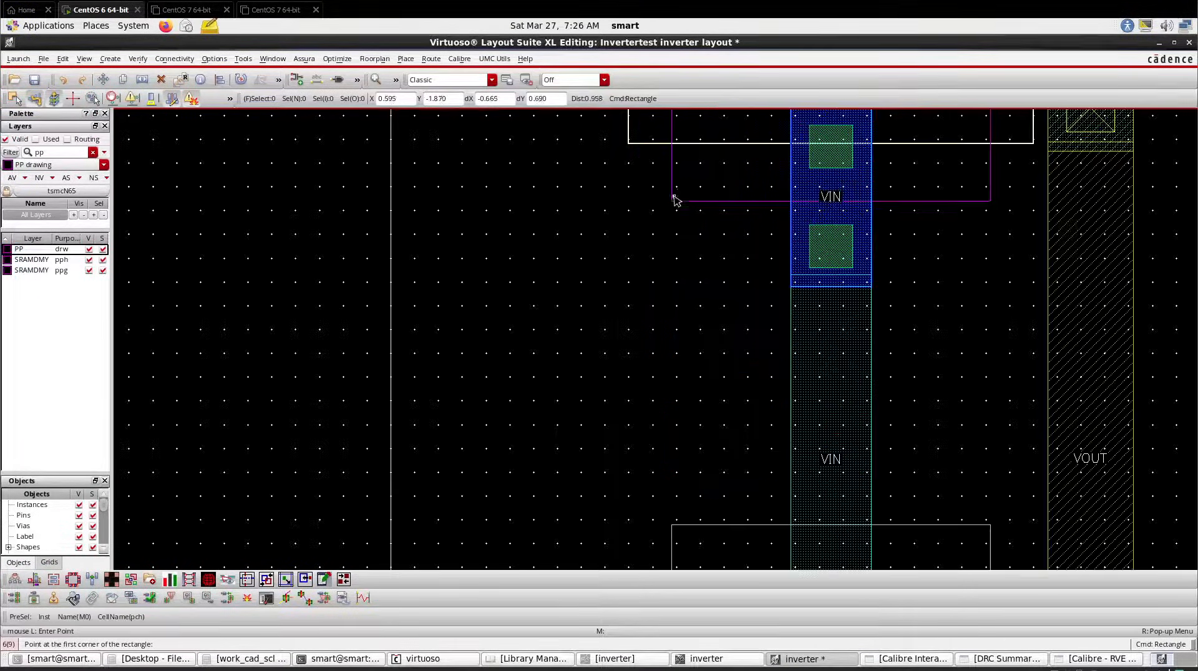
{"action": "scroll", "coordinate": [675, 206], "scroll_direction": "up", "scroll_amount": 1, "text": "ctrl"}
{"action": "left_click", "coordinate": [689, 259]}
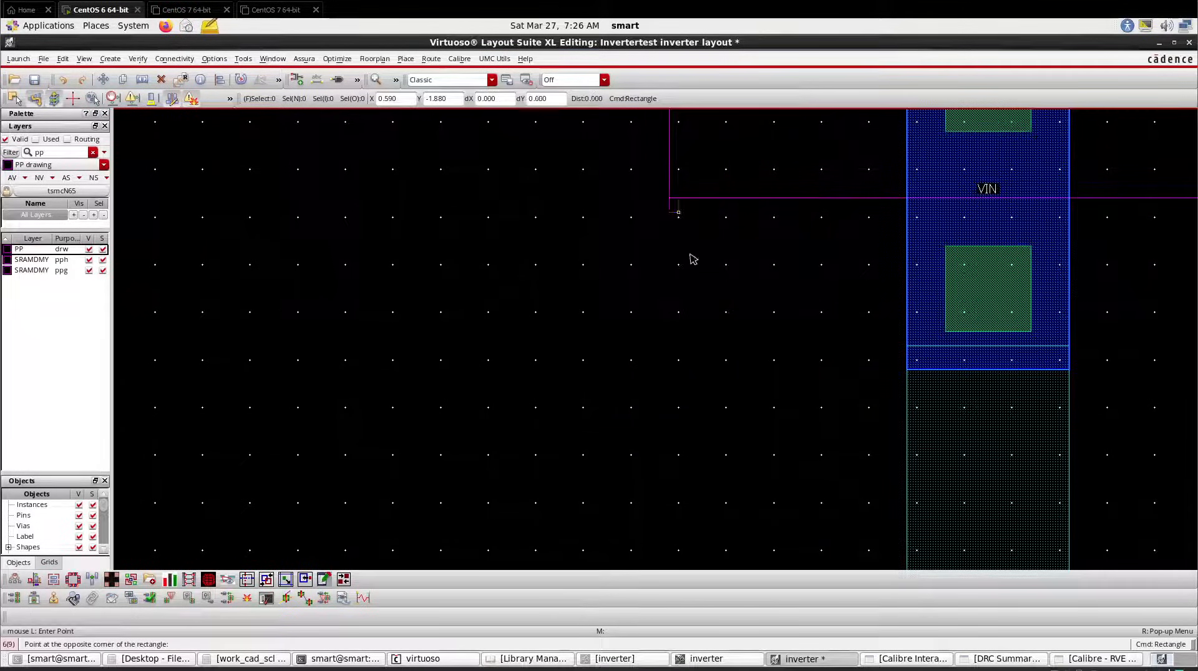
{"action": "scroll", "coordinate": [697, 289], "scroll_direction": "down", "scroll_amount": 2, "text": "ctrl"}
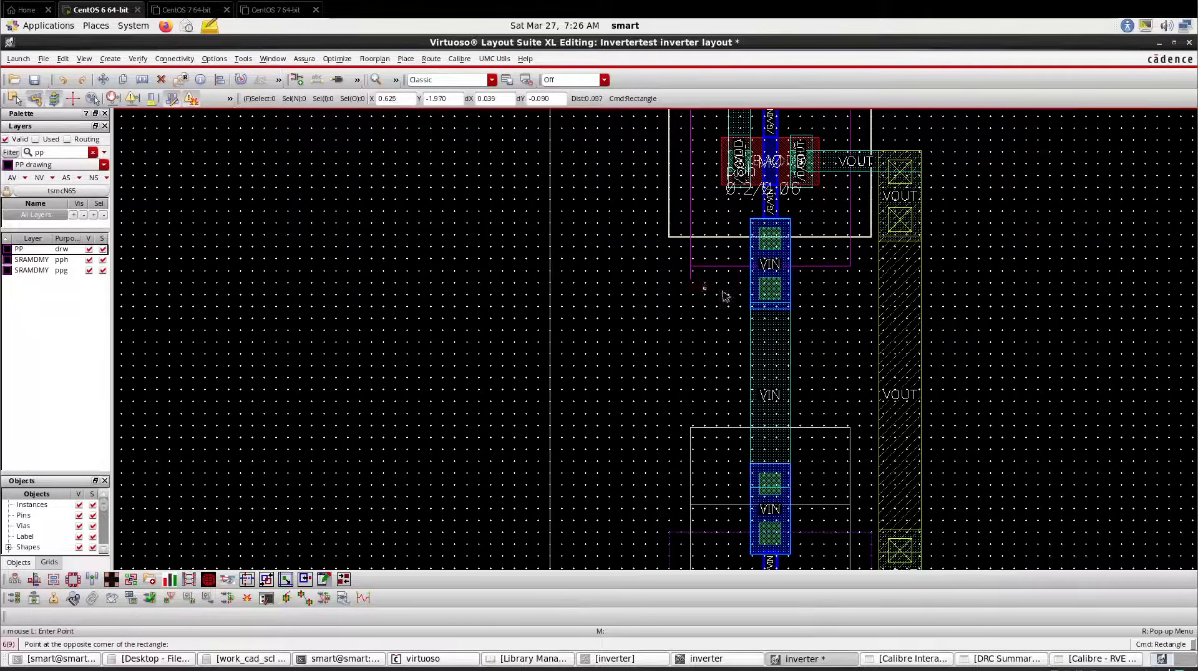
{"action": "left_click", "coordinate": [849, 350]}
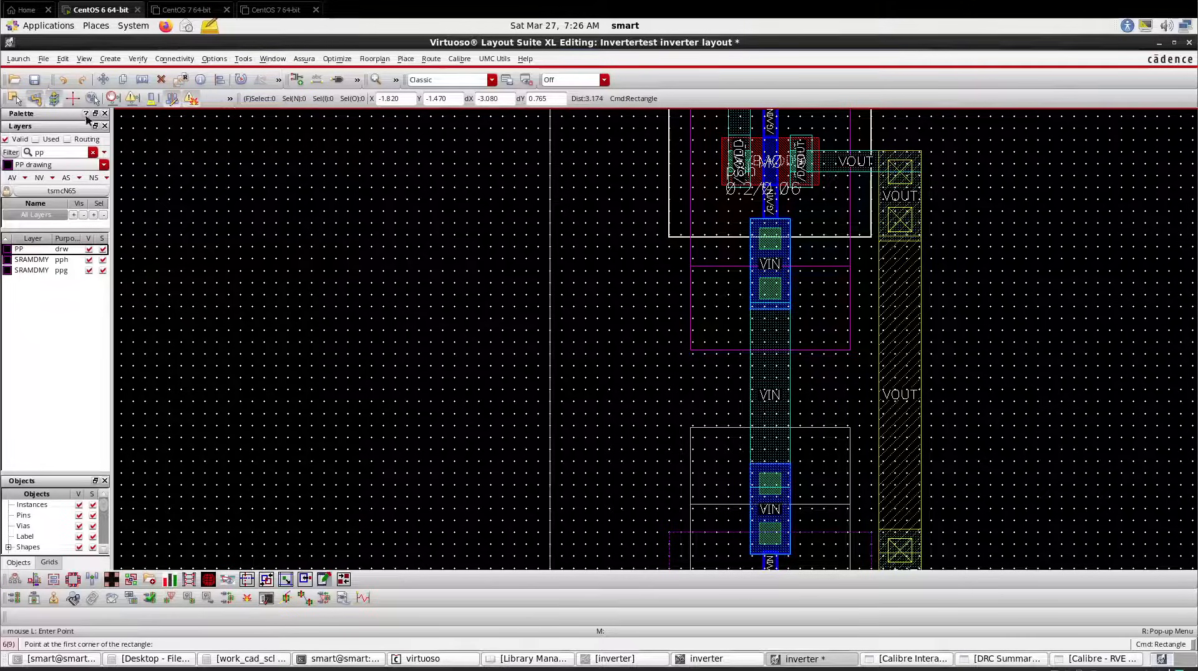
Save the layout and rerun Calibre DRC on it, overwriting the exported layout file
{"action": "left_click", "coordinate": [34, 79]}
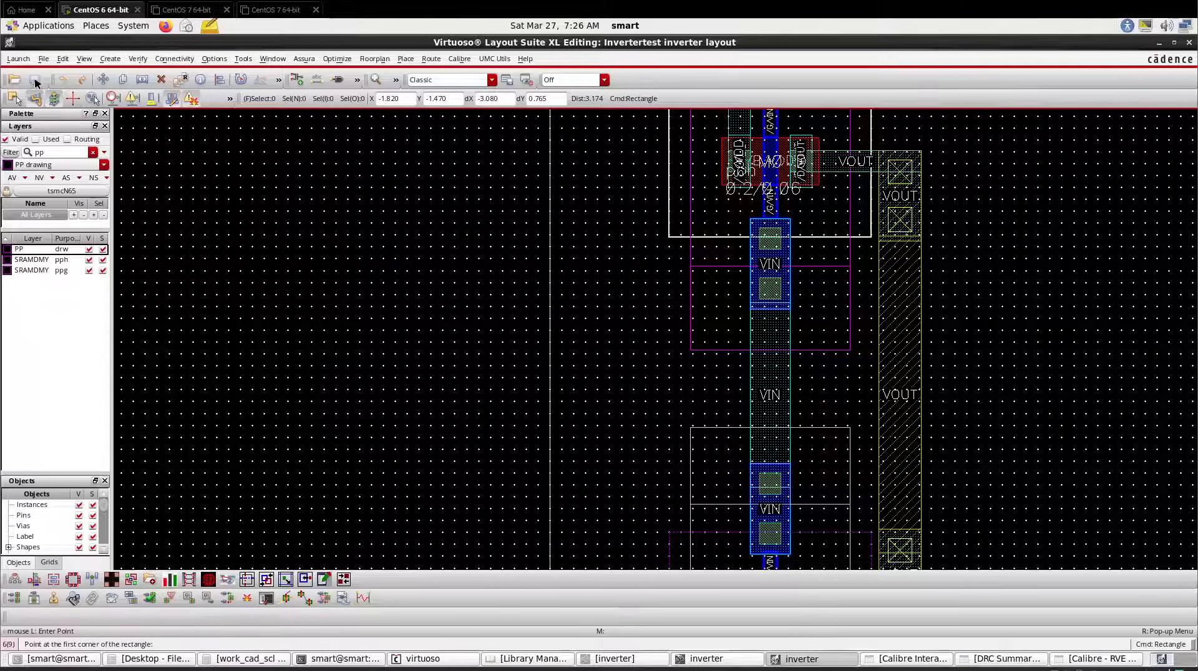
{"action": "left_click", "coordinate": [873, 662]}
{"action": "left_click", "coordinate": [119, 270]}
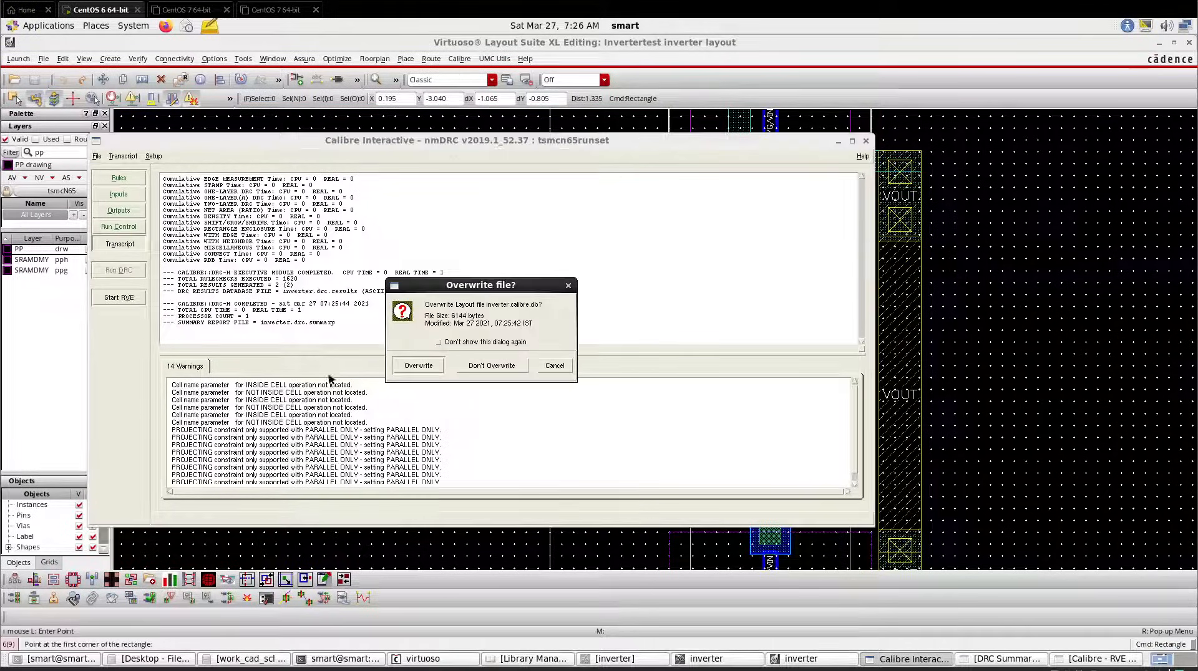
{"action": "left_click", "coordinate": [417, 366]}
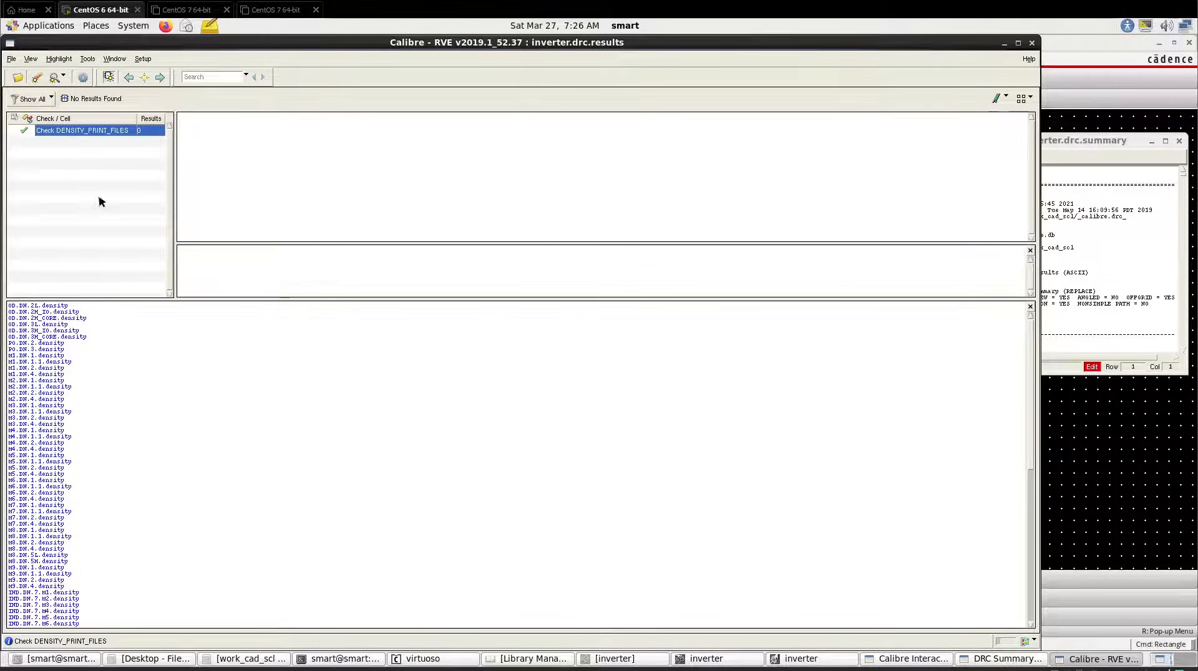
Close the DRC results viewer, the DRC summary report and the Calibre Interactive nmDRC window
{"action": "left_click", "coordinate": [1031, 43]}
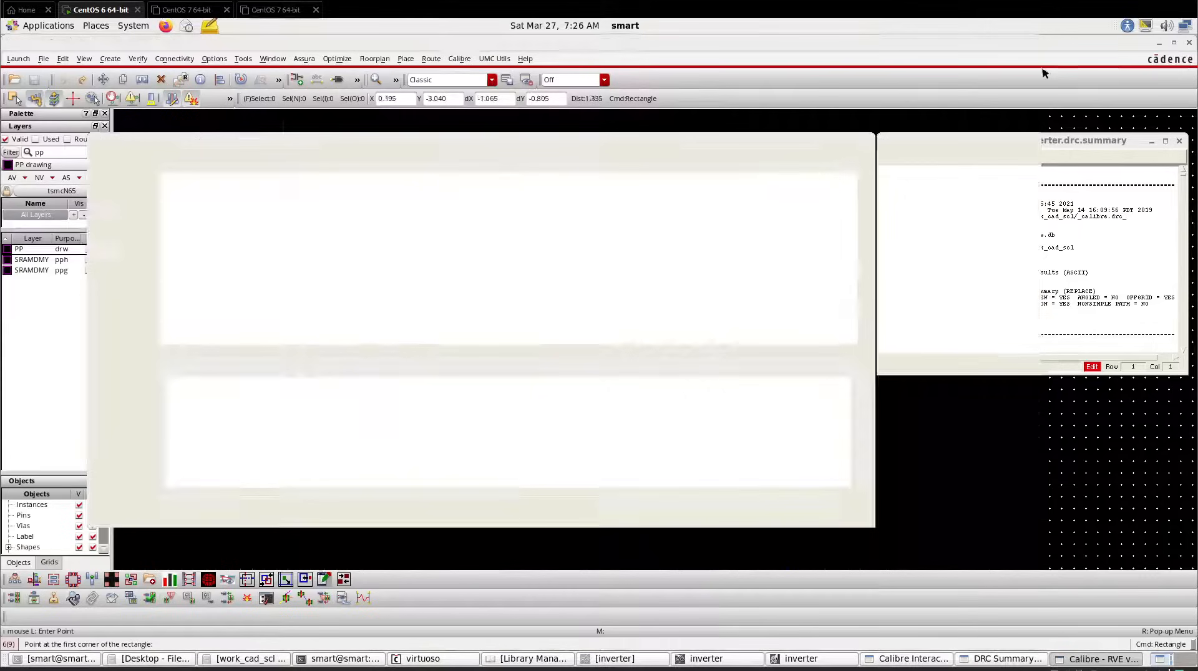
{"action": "left_click", "coordinate": [1178, 141]}
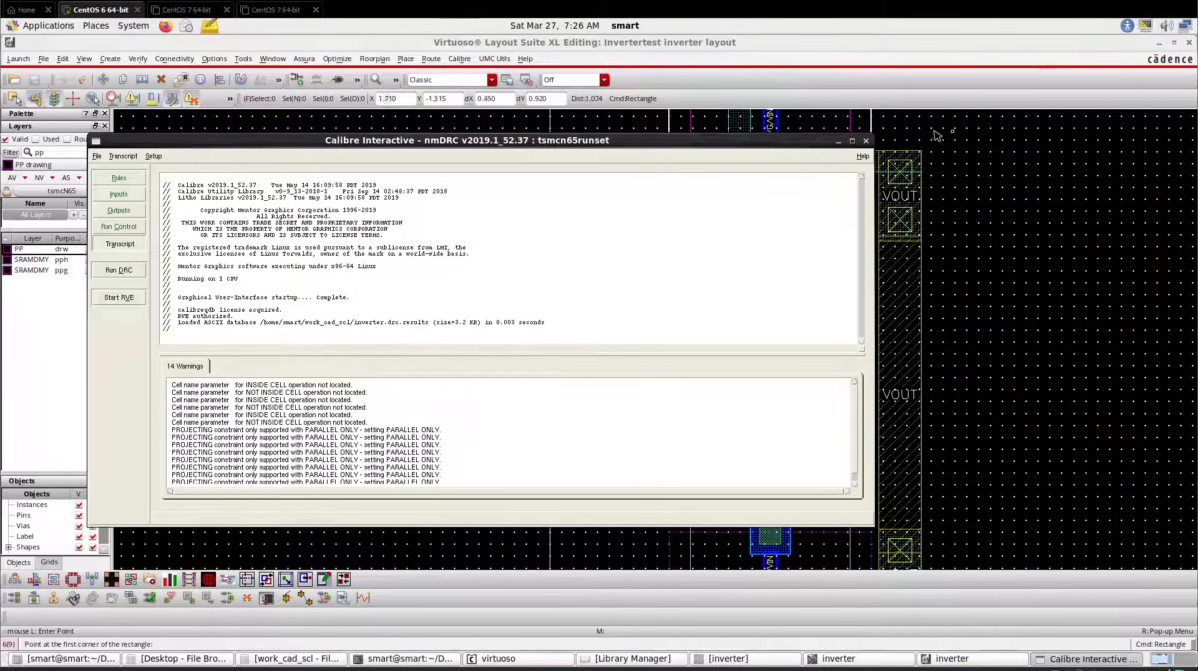
{"action": "left_click", "coordinate": [865, 142]}
{"action": "left_click", "coordinate": [446, 363]}
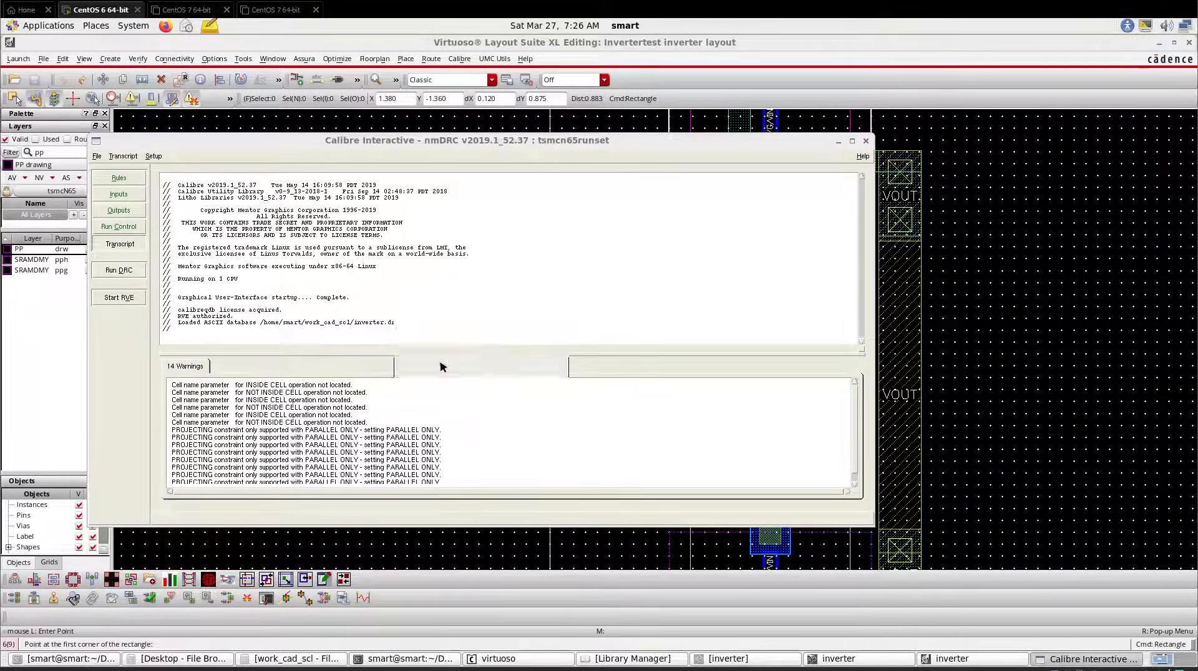
Filter the layers by m1 and make M1 pin the active layer
{"action": "scroll", "coordinate": [690, 334], "scroll_direction": "down", "scroll_amount": 2}
{"action": "scroll", "coordinate": [697, 194], "scroll_direction": "up", "scroll_amount": 1}
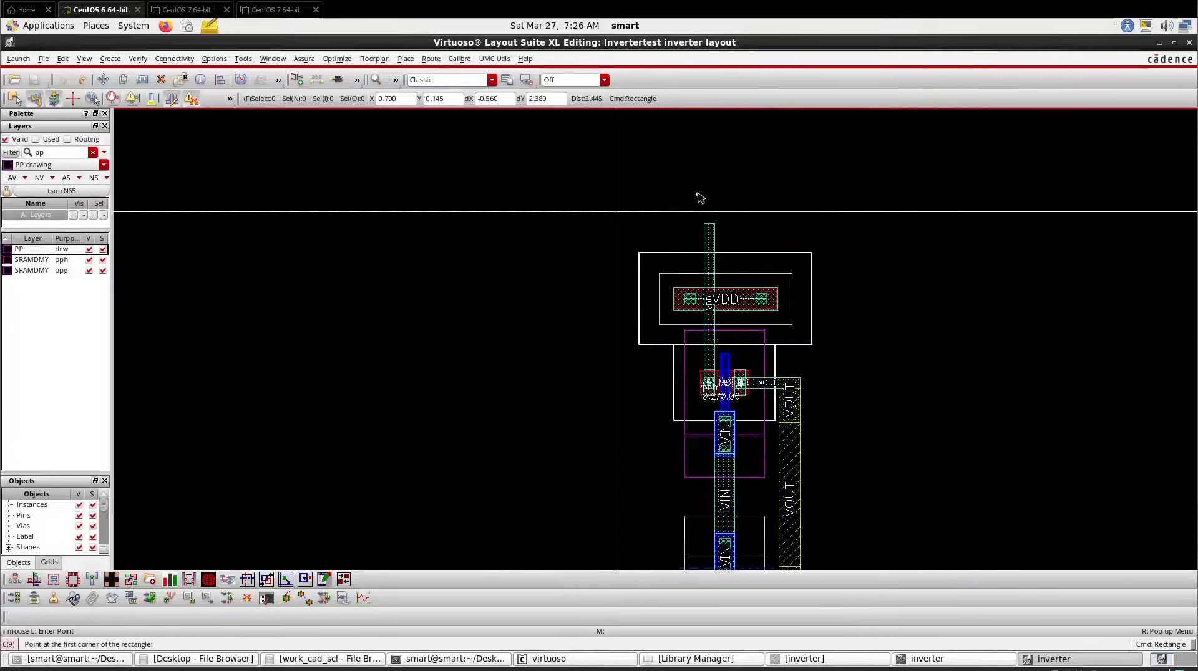
{"action": "scroll", "coordinate": [700, 195], "scroll_direction": "up", "scroll_amount": 1}
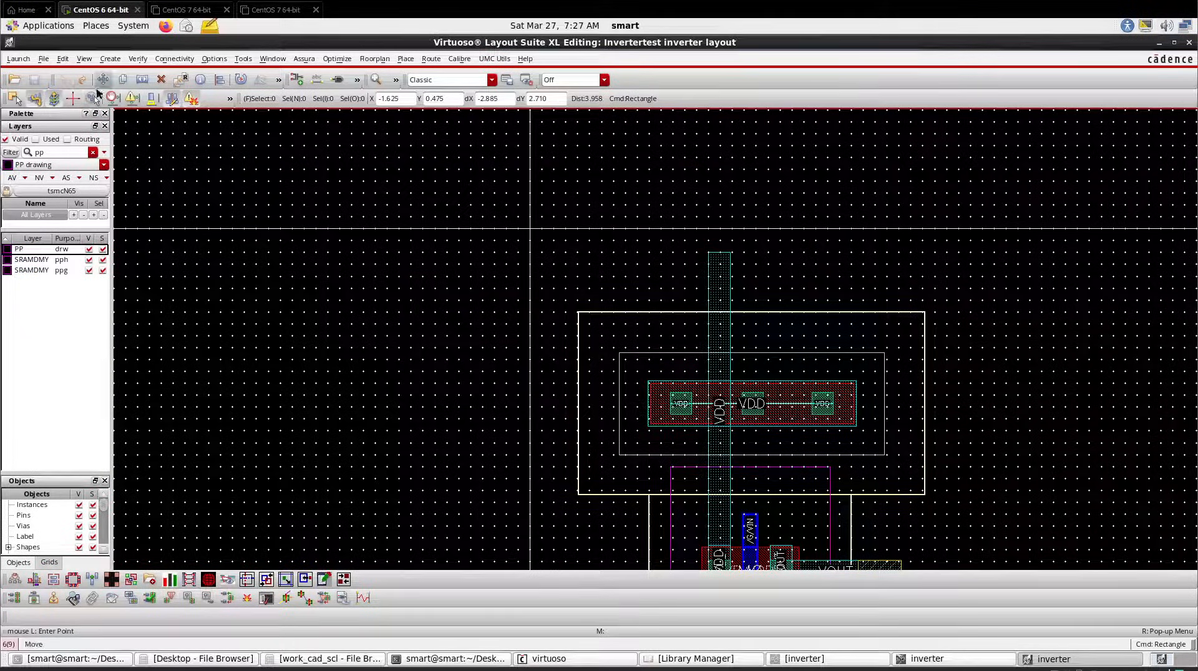
{"action": "double_click", "coordinate": [61, 155]}
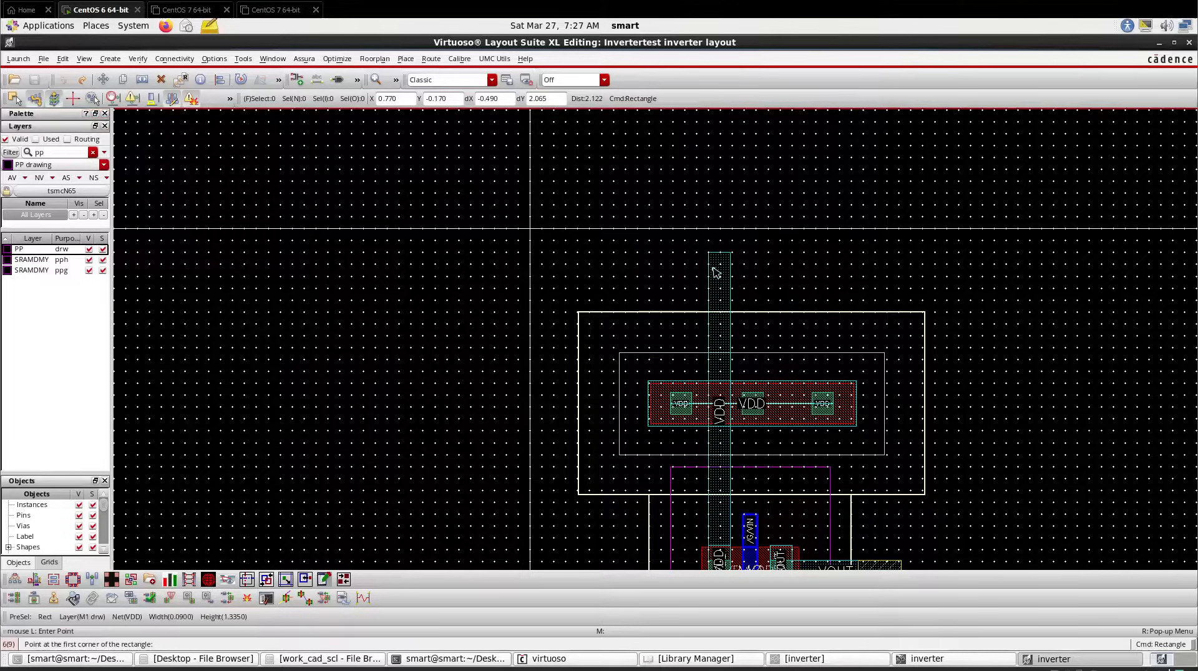
{"action": "key", "text": "m"}
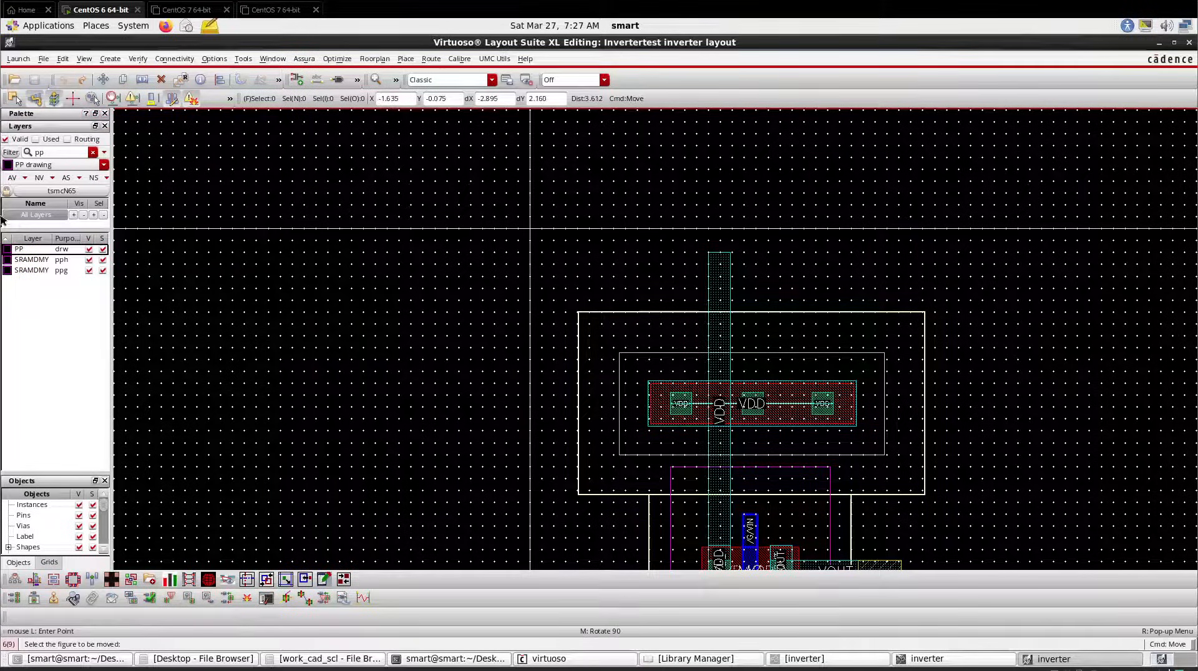
{"action": "type", "text": "m1"}
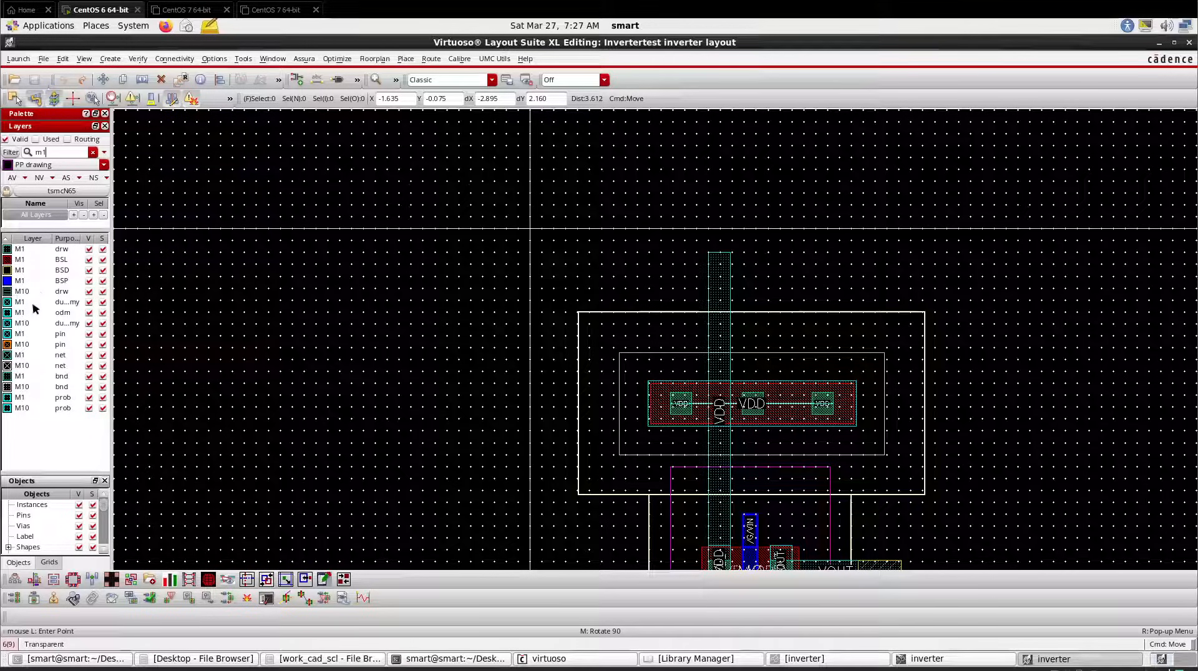
{"action": "left_click", "coordinate": [38, 338]}
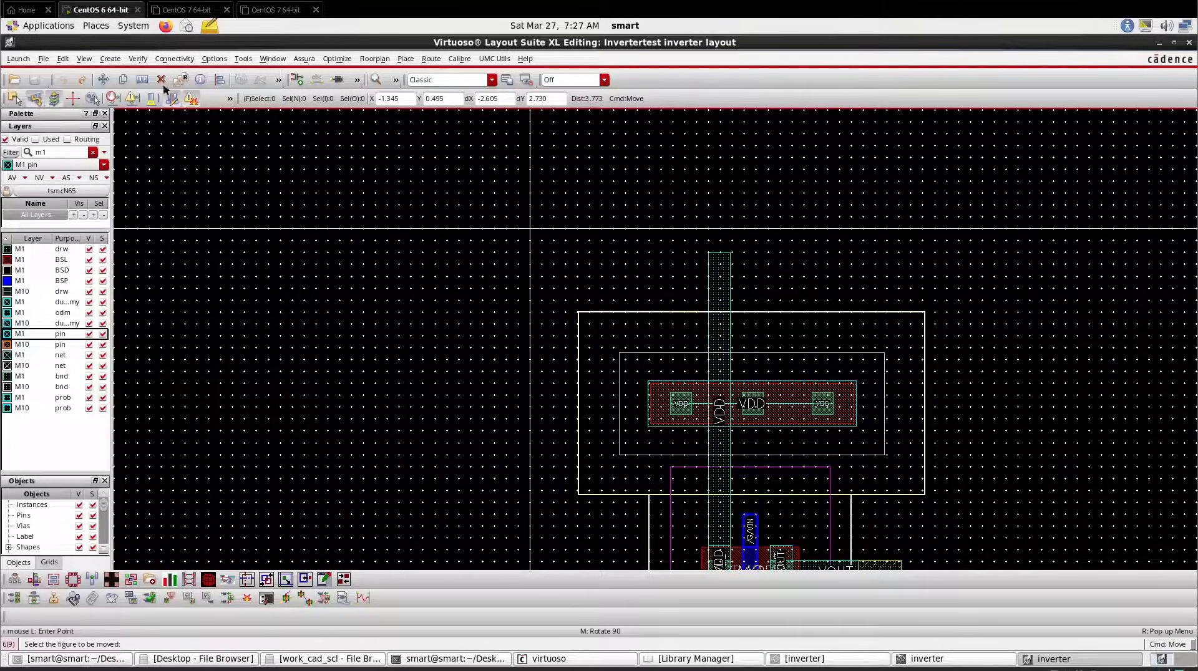
Create a rectangular inputOutput pin VDD, about 0.045 by 0.04, near the upper end of the vertical VDD metal strip
{"action": "left_click", "coordinate": [118, 62]}
{"action": "left_click", "coordinate": [130, 127]}
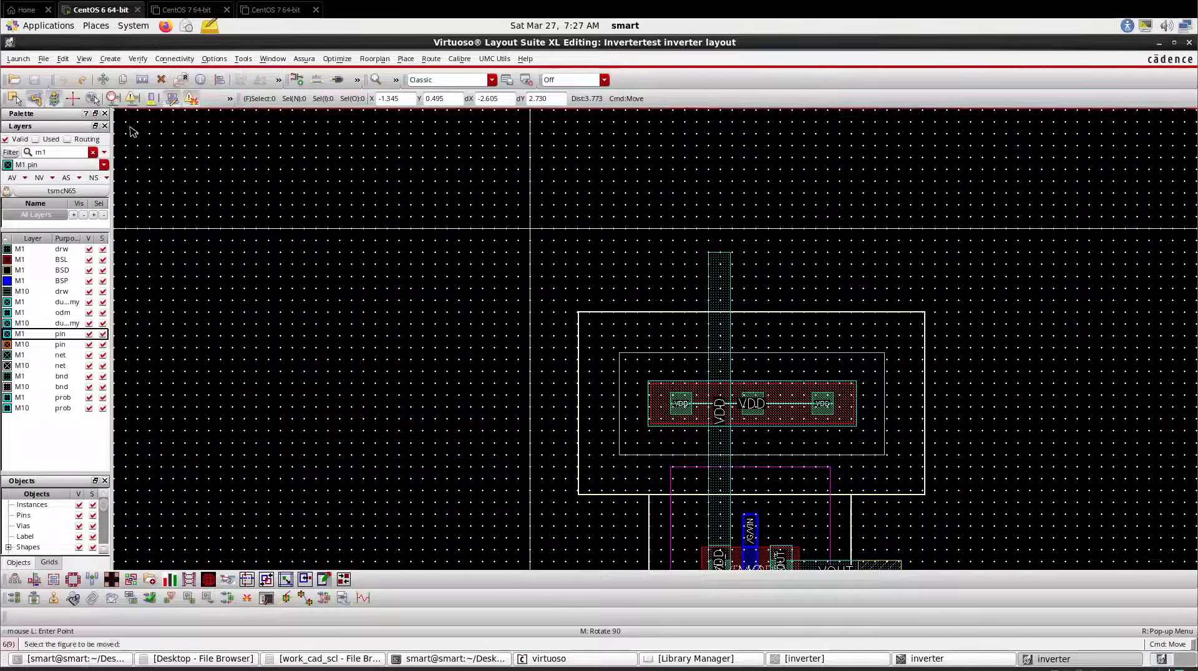
{"action": "left_click", "coordinate": [444, 185]}
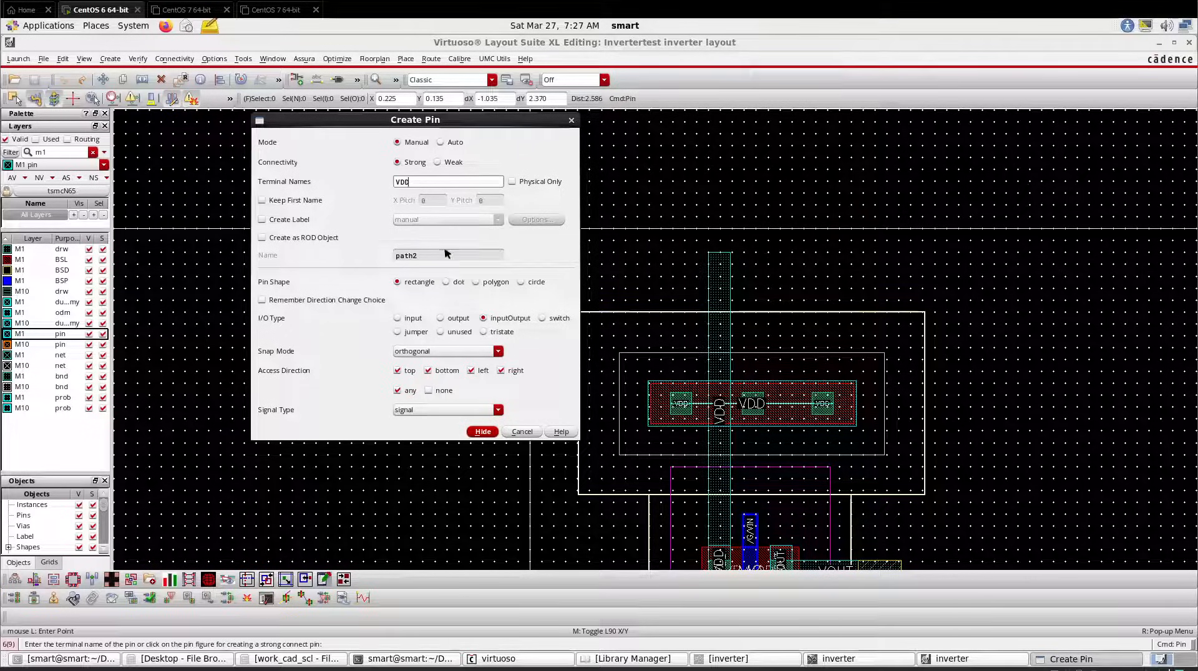
{"action": "left_click", "coordinate": [477, 431]}
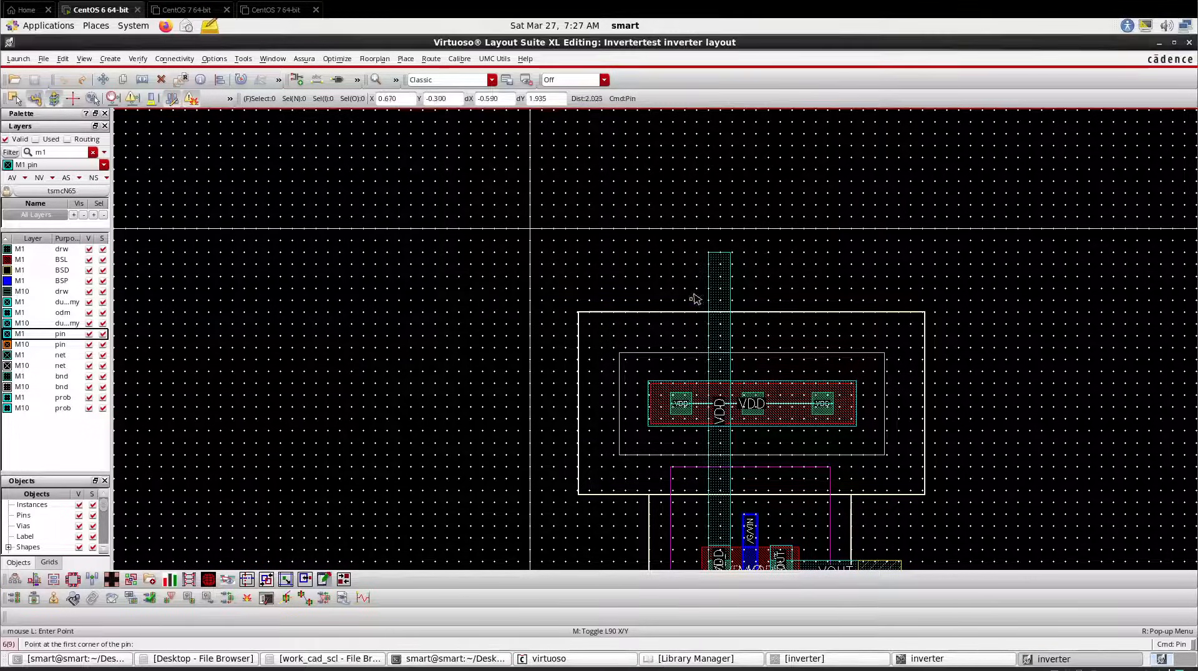
{"action": "scroll", "coordinate": [697, 297], "scroll_direction": "up", "scroll_amount": 1, "text": "ctrl"}
{"action": "left_click", "coordinate": [726, 256]}
{"action": "left_click", "coordinate": [748, 276]}
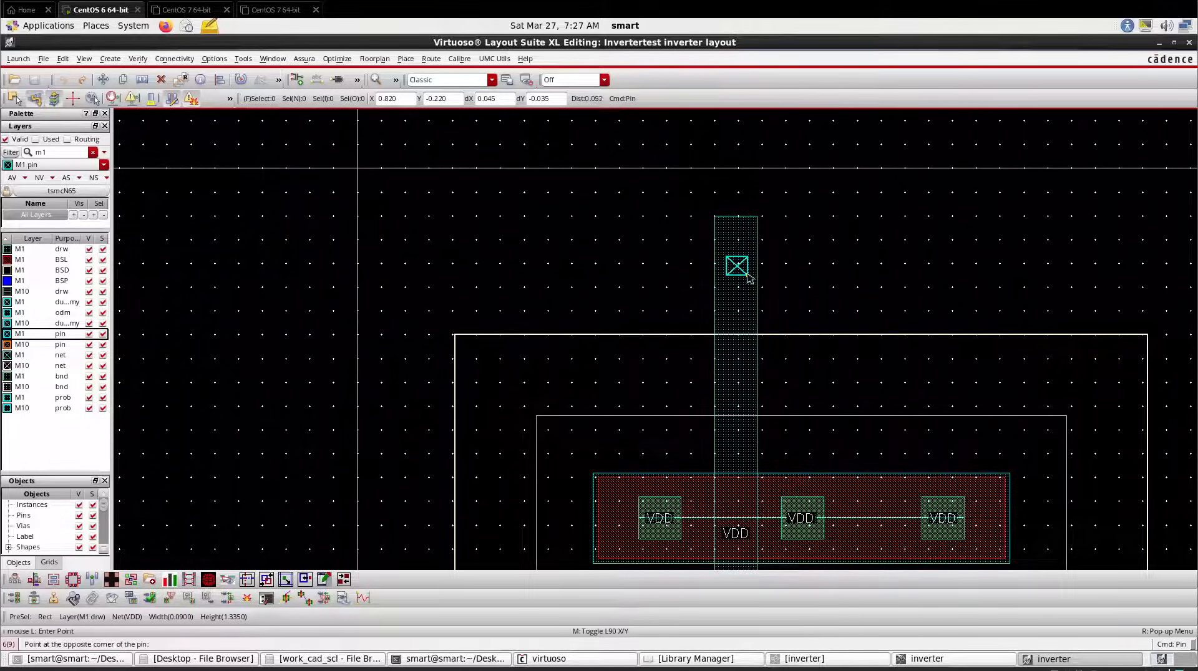
Create a rectangular inputOutput pin GND, about 0.055 by 0.05, near the lower end of the vertical GND metal strip
{"action": "scroll", "coordinate": [636, 234], "scroll_direction": "down", "scroll_amount": 4, "text": "ctrl"}
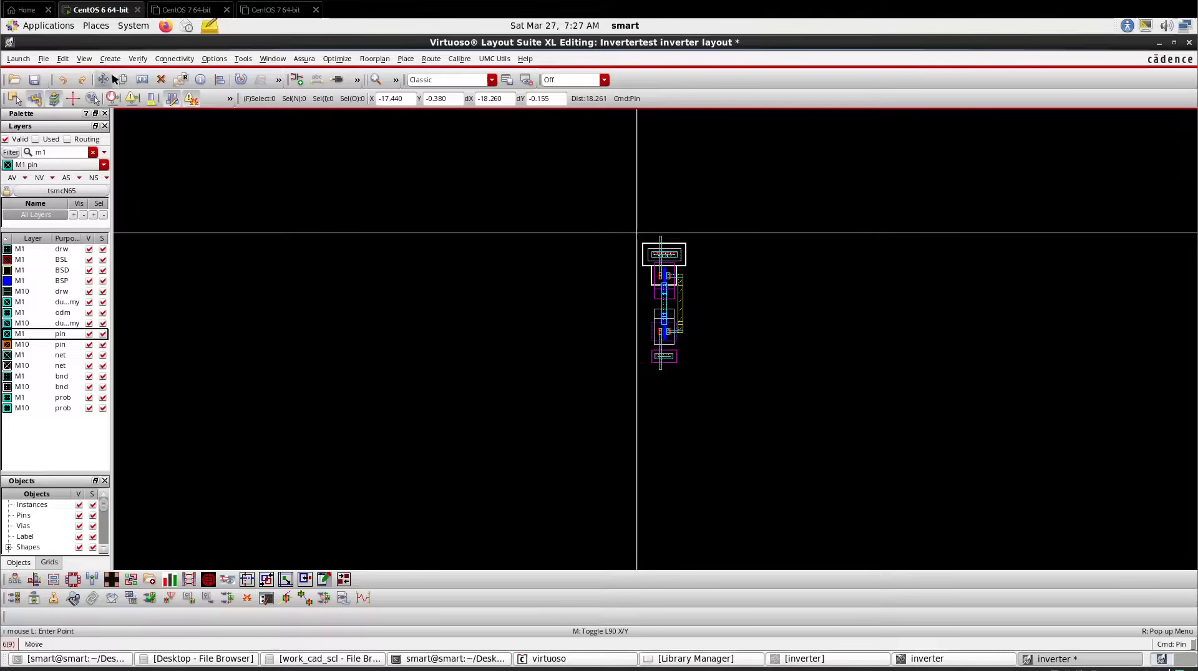
{"action": "scroll", "coordinate": [674, 366], "scroll_direction": "up", "scroll_amount": 1, "text": "ctrl"}
{"action": "scroll", "coordinate": [674, 366], "scroll_direction": "up", "scroll_amount": 2, "text": "ctrl"}
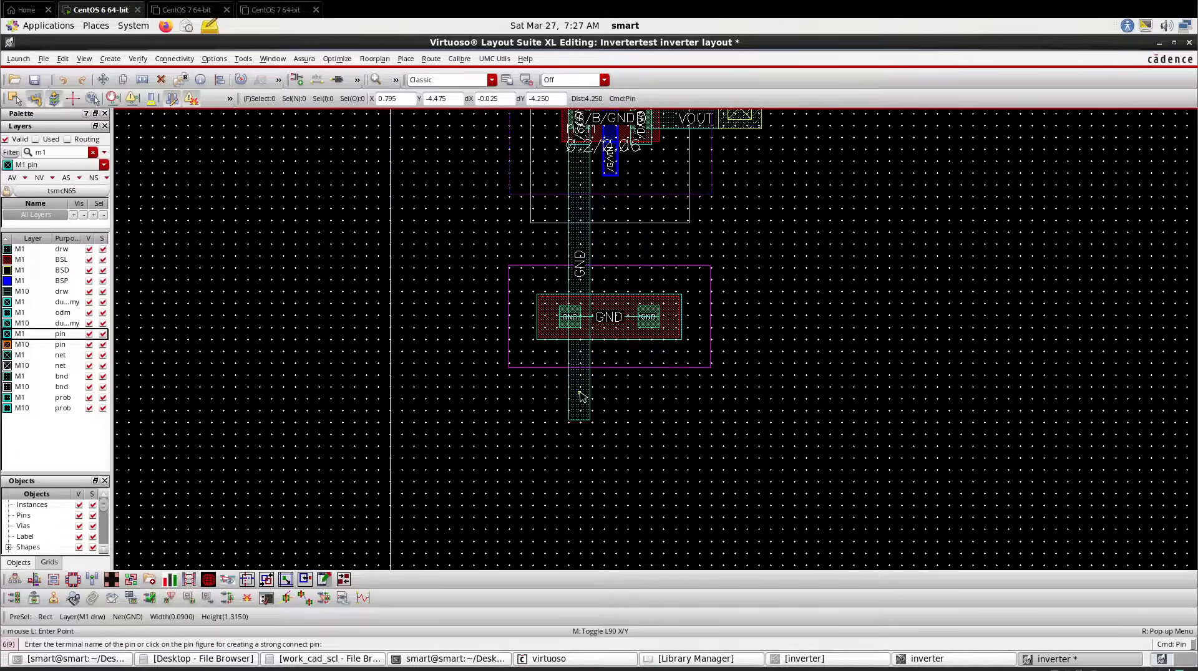
{"action": "left_click", "coordinate": [109, 60]}
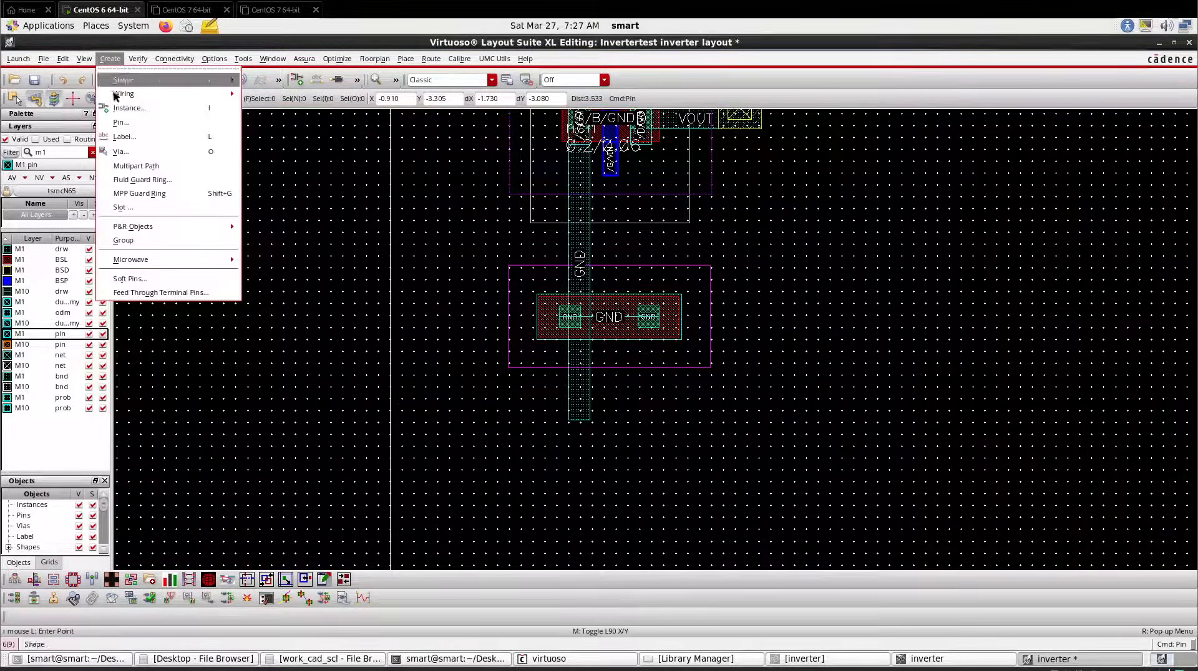
{"action": "left_click", "coordinate": [121, 118]}
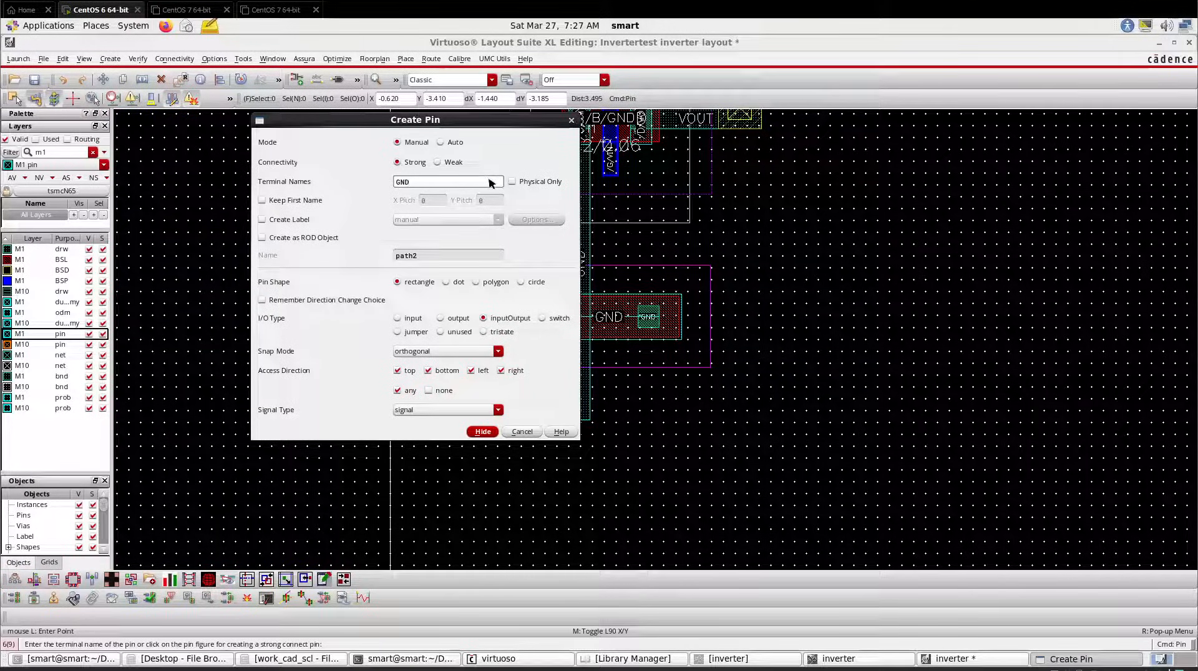
{"action": "left_click", "coordinate": [482, 431]}
{"action": "scroll", "coordinate": [632, 424], "scroll_direction": "up", "scroll_amount": 3}
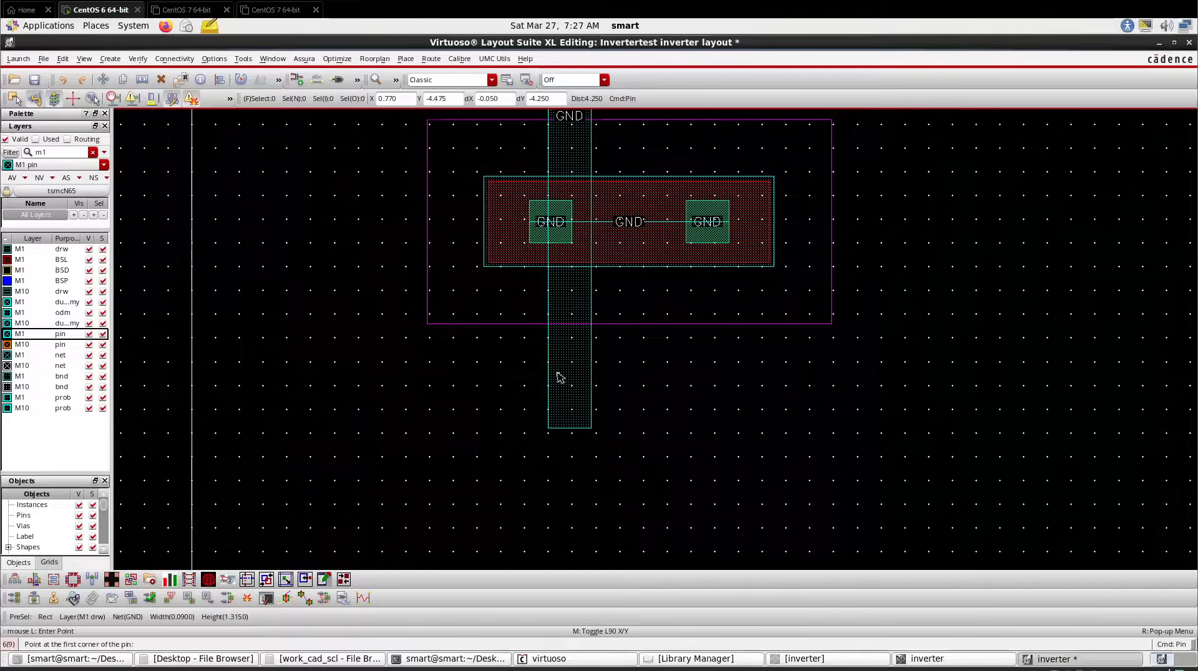
{"action": "left_click_drag", "start_coordinate": [556, 373], "coordinate": [581, 397]}
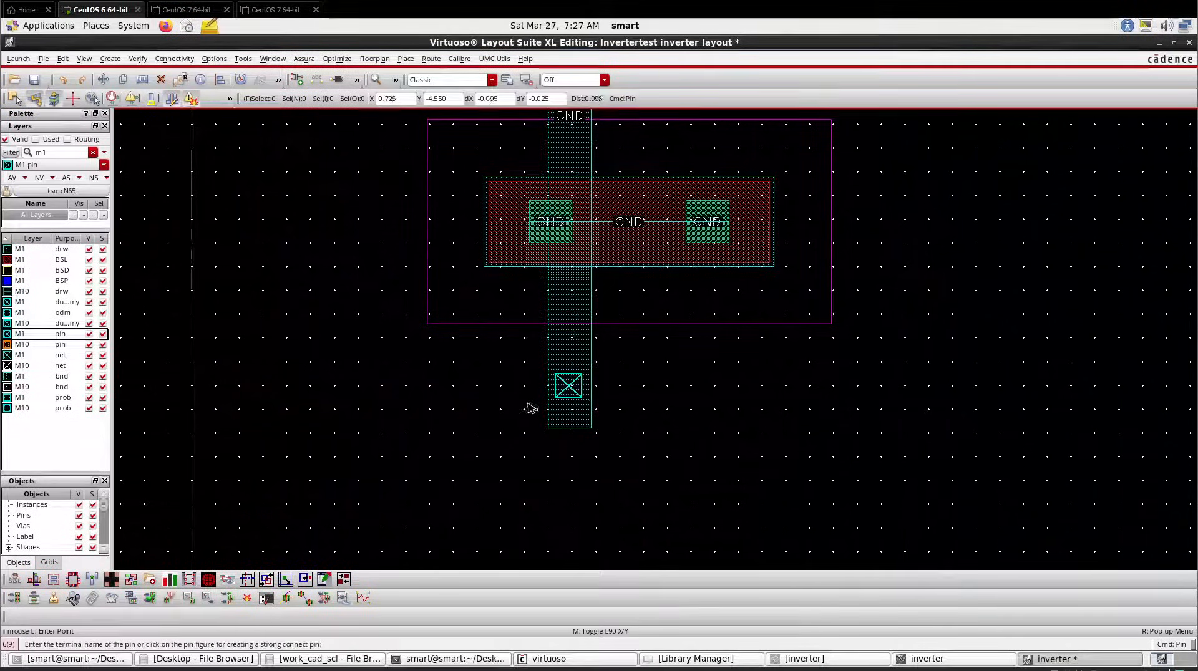
Create a rectangular input pin VIN, about 0.1 by 0.1, on the VIN metal strip between the two poly contacts
{"action": "scroll", "coordinate": [563, 427], "scroll_direction": "down", "scroll_amount": 2}
{"action": "scroll", "coordinate": [571, 380], "scroll_direction": "down", "scroll_amount": 2}
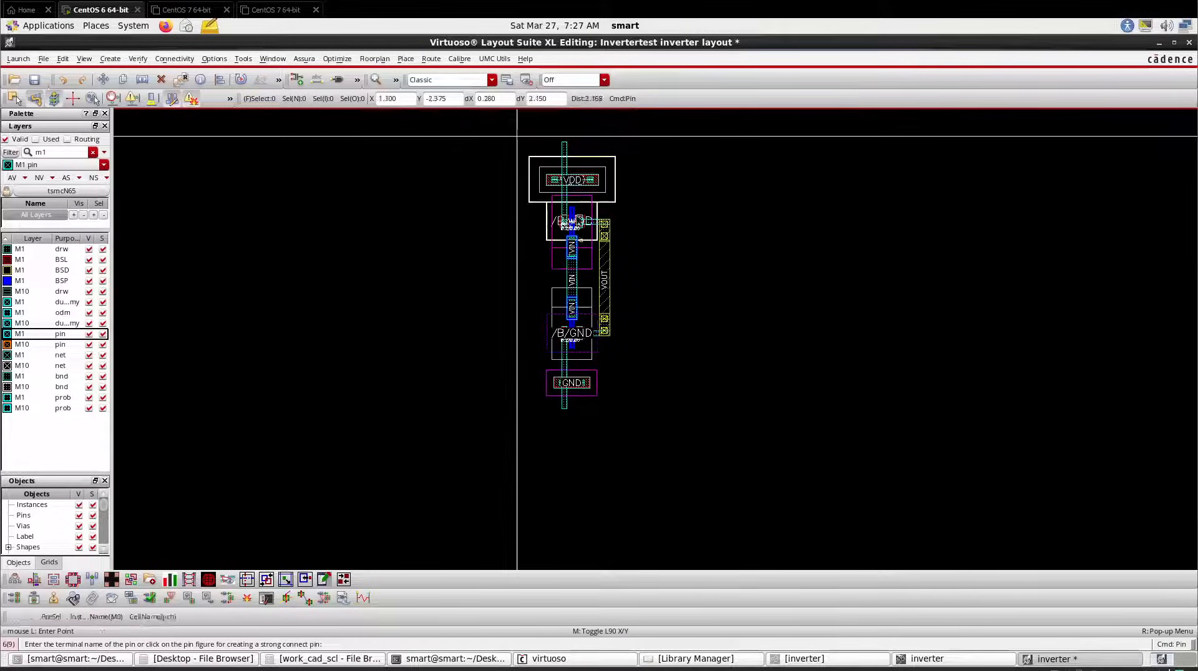
{"action": "scroll", "coordinate": [584, 201], "scroll_direction": "up", "scroll_amount": 2}
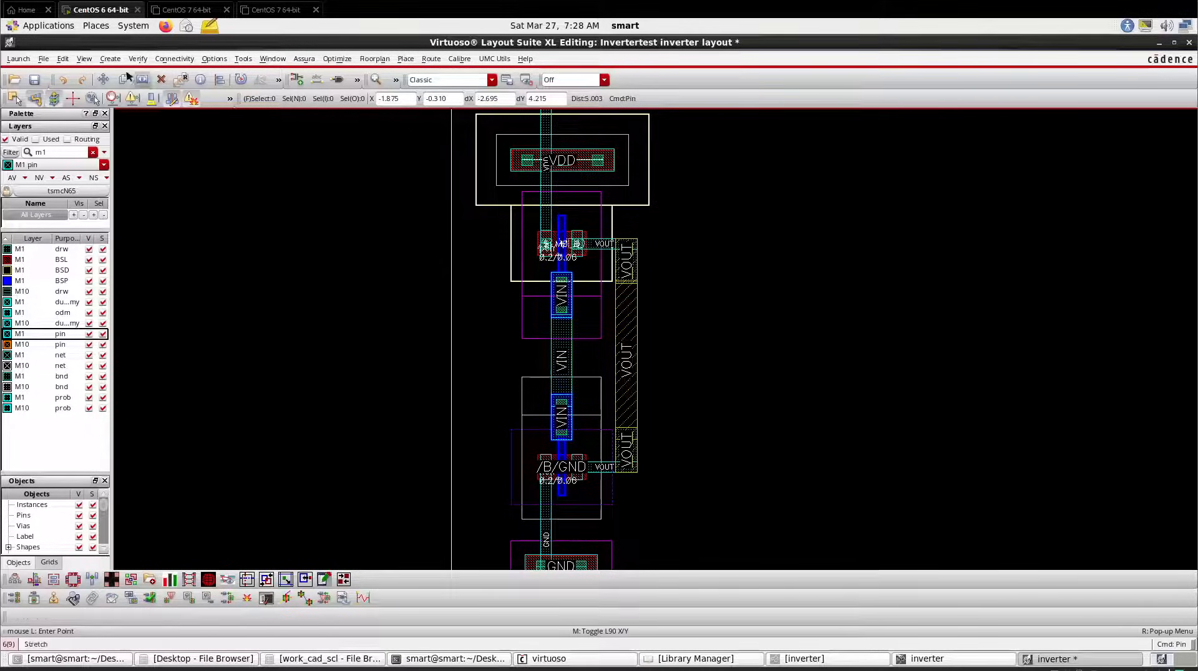
{"action": "left_click", "coordinate": [110, 59]}
{"action": "left_click", "coordinate": [122, 123]}
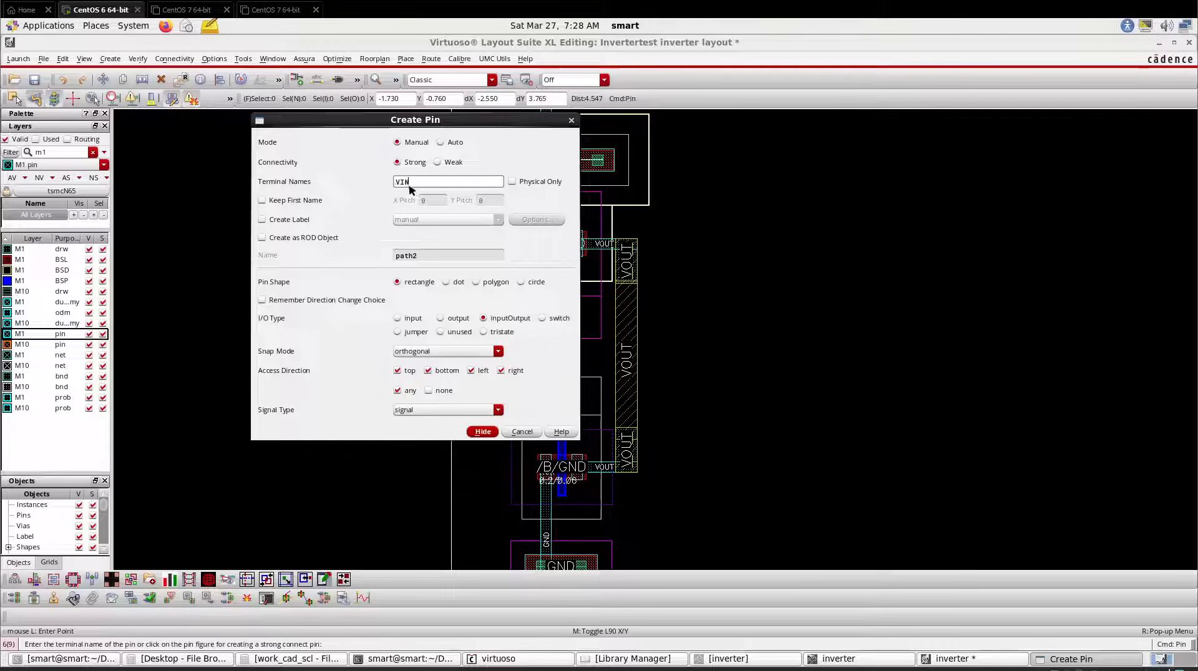
{"action": "left_click", "coordinate": [411, 318]}
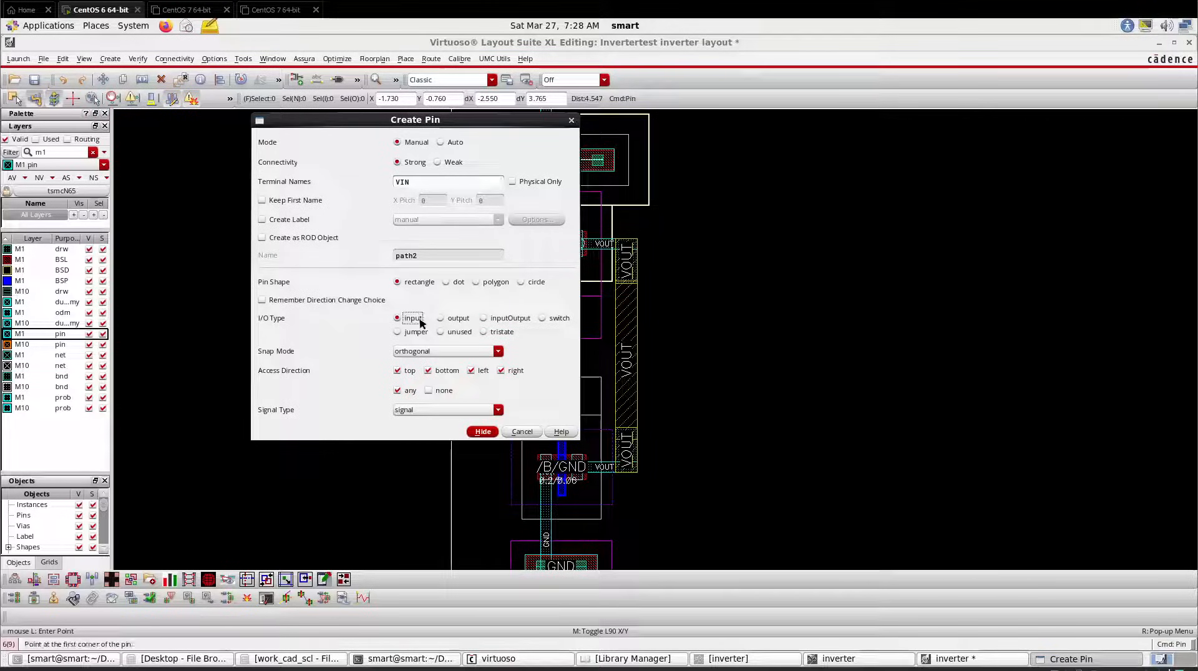
{"action": "left_click", "coordinate": [485, 431]}
{"action": "scroll", "coordinate": [556, 373], "scroll_direction": "up", "scroll_amount": 1}
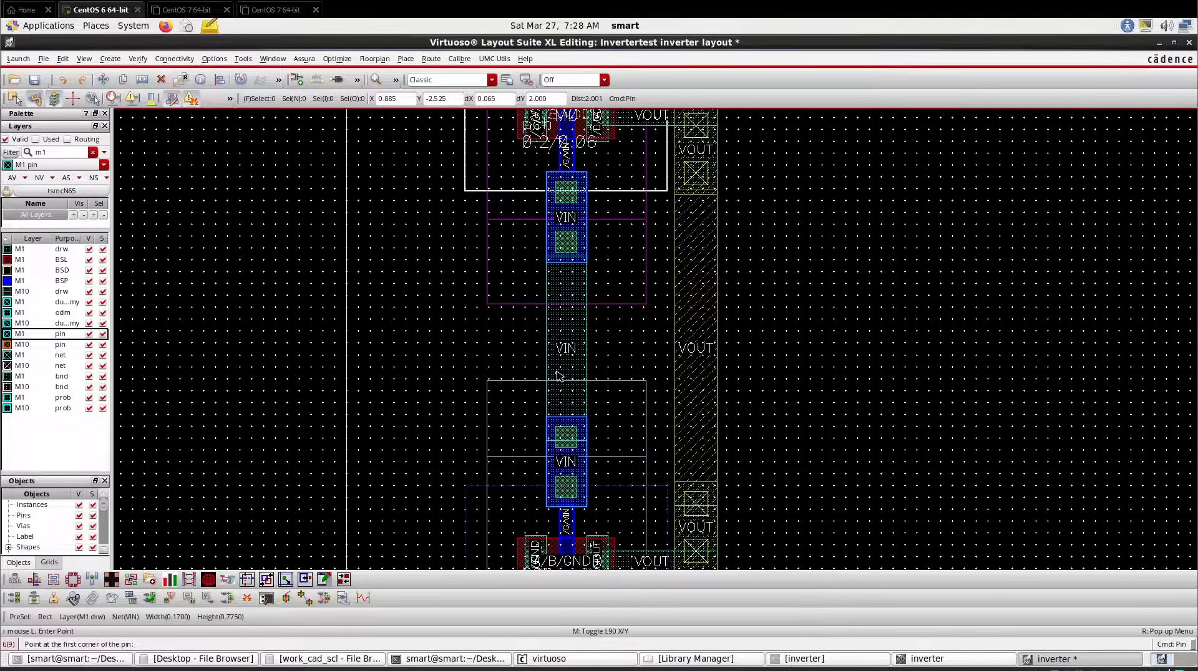
{"action": "left_click", "coordinate": [553, 327]}
{"action": "left_click", "coordinate": [578, 351]}
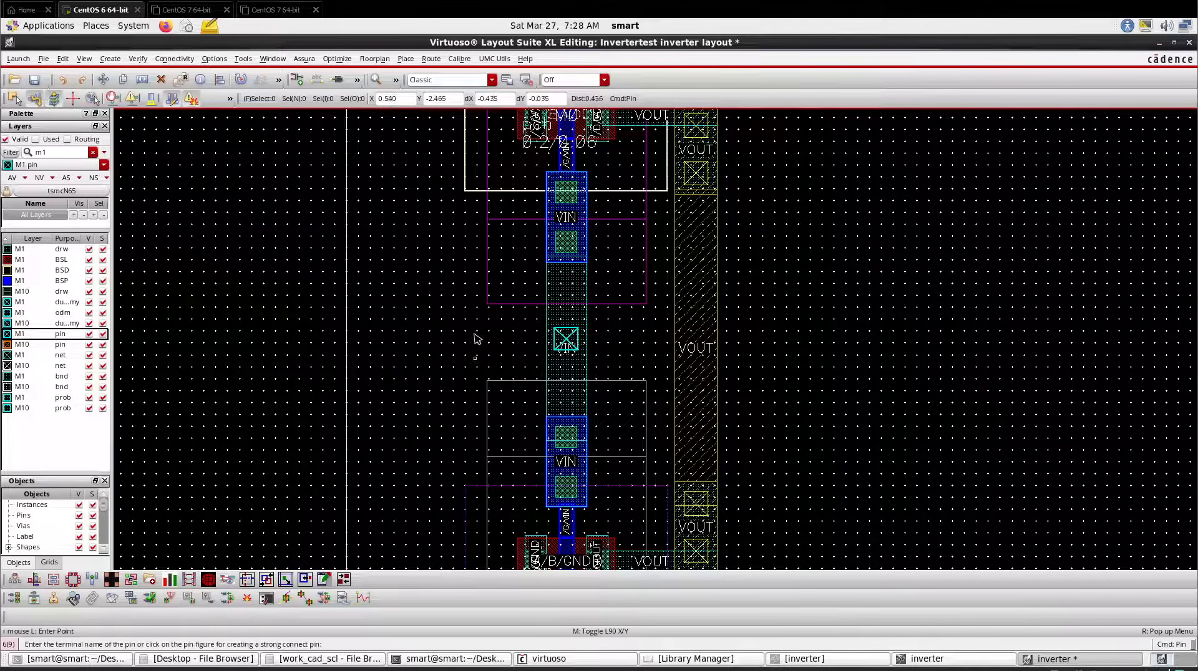
Filter the layers by m2 and make M2 pin the active layer
{"action": "double_click", "coordinate": [49, 155]}
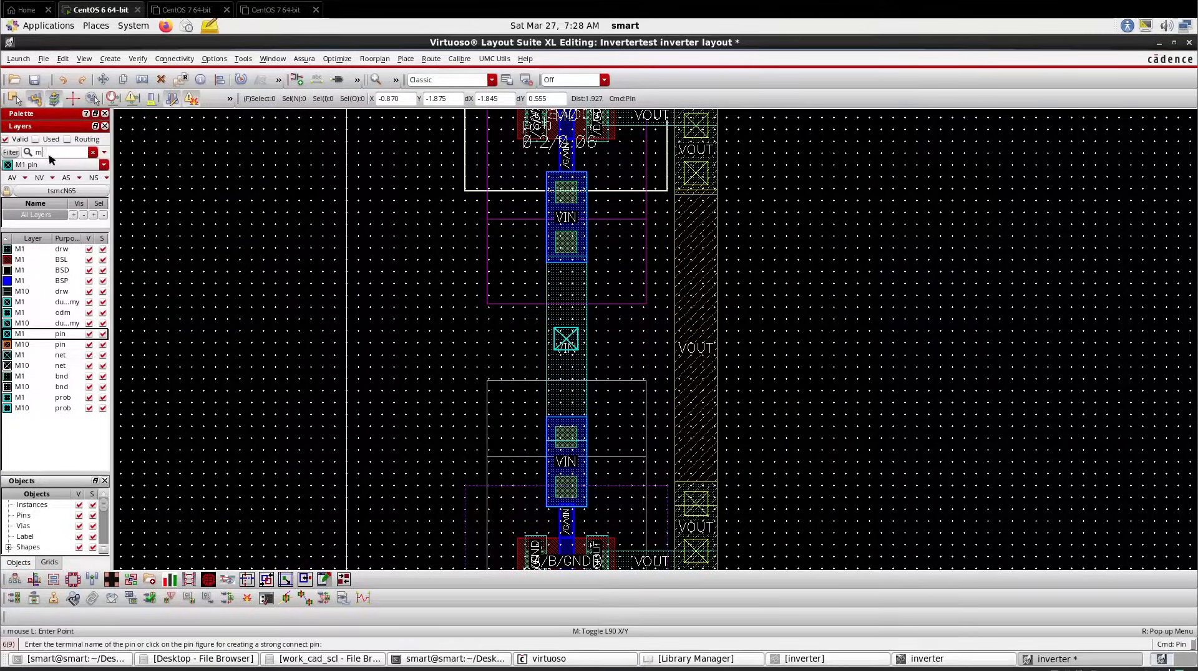
{"action": "type", "text": "m2"}
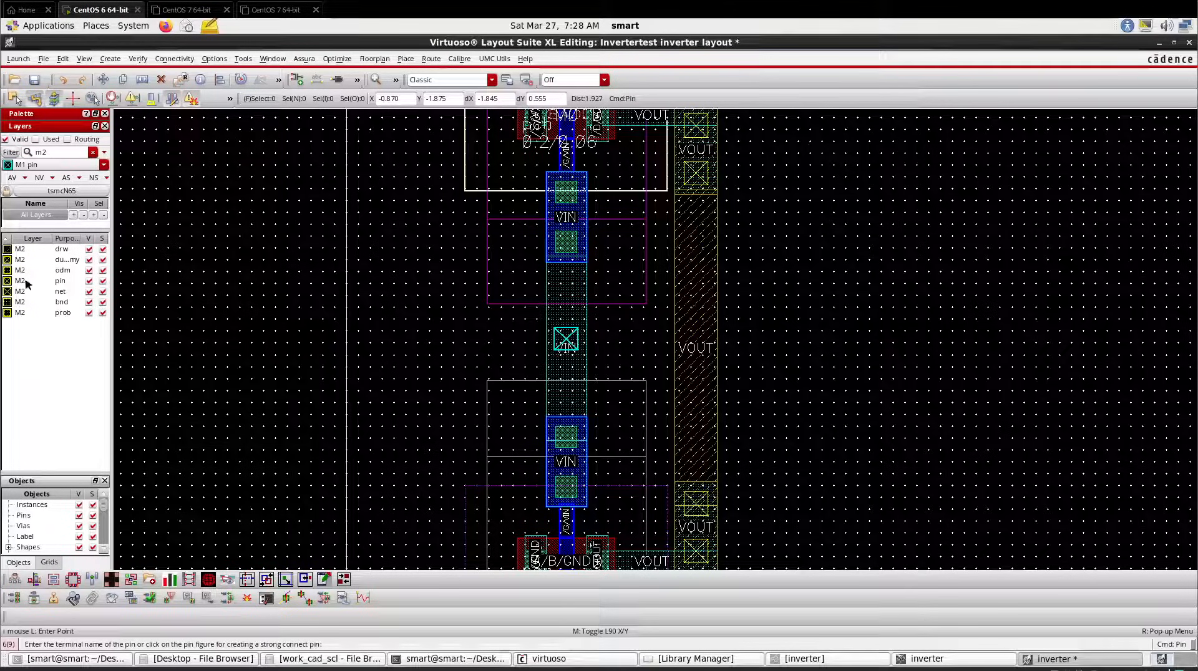
{"action": "left_click", "coordinate": [26, 282]}
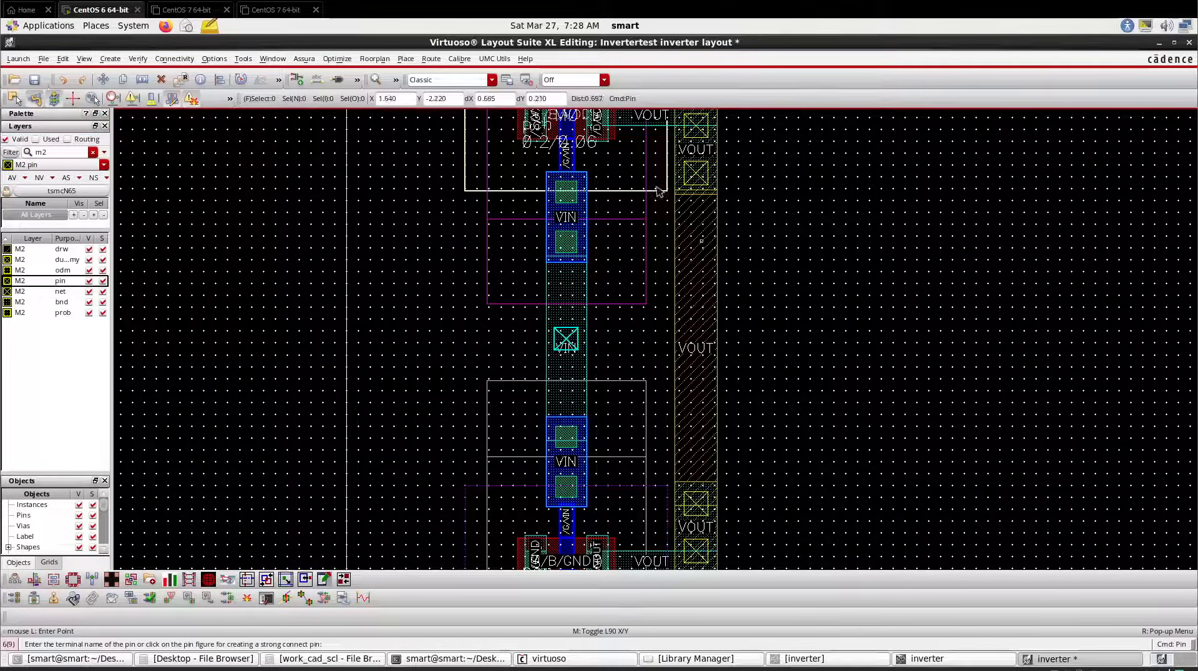
Create a rectangular output pin VOUT, about 0.1 by 0.1, midway along the vertical VOUT metal strip, level with the VIN pin
{"action": "left_click", "coordinate": [110, 59]}
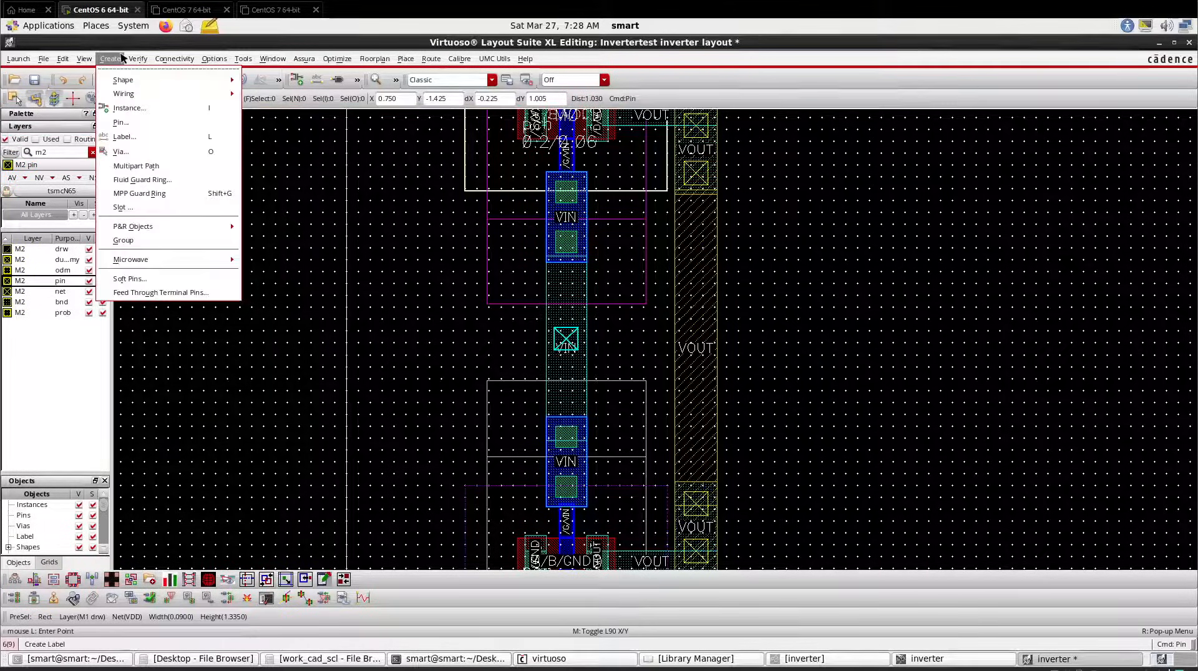
{"action": "left_click", "coordinate": [122, 123]}
{"action": "left_click", "coordinate": [440, 185]}
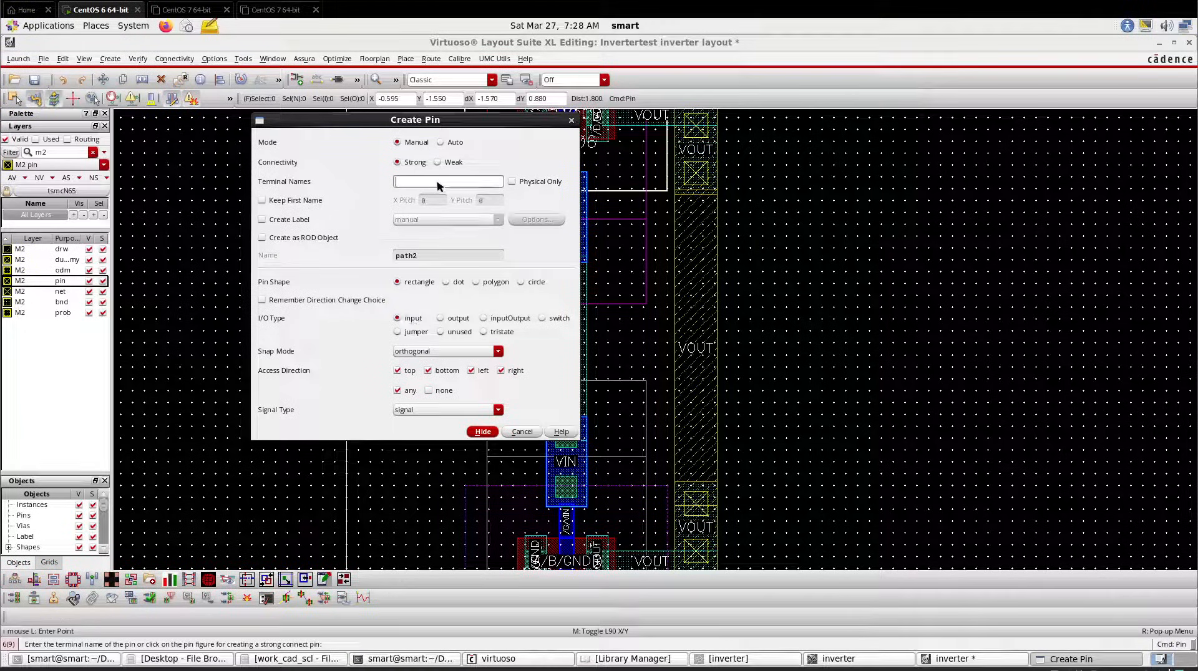
{"action": "type", "text": "VOUT"}
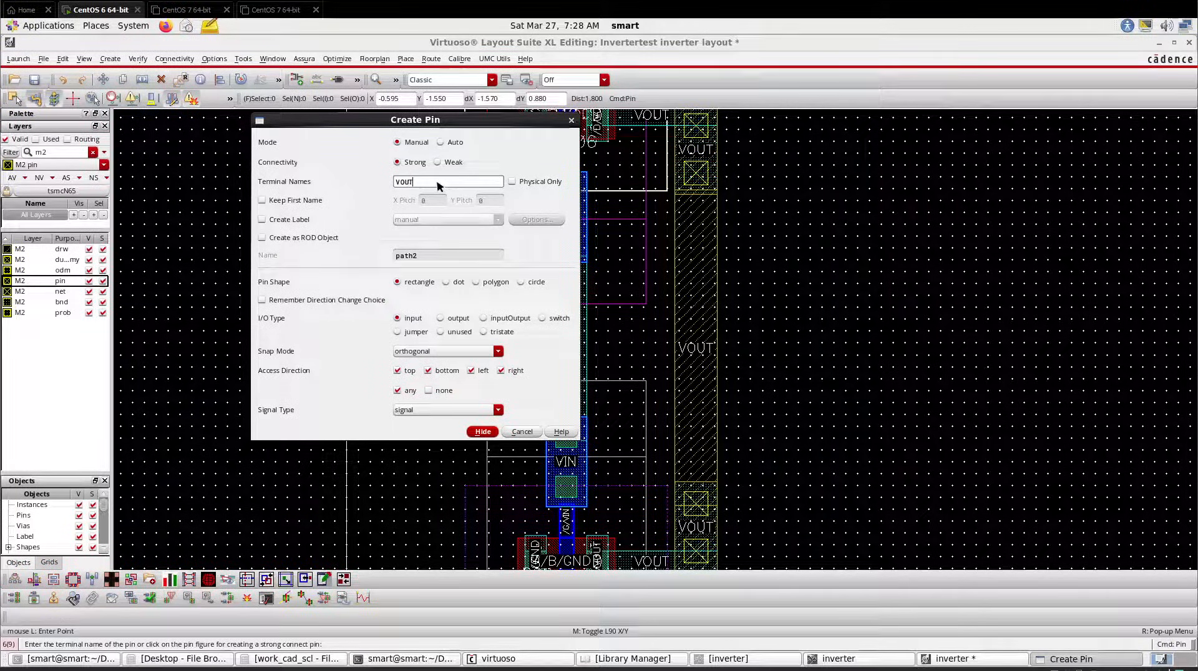
{"action": "left_click", "coordinate": [455, 319]}
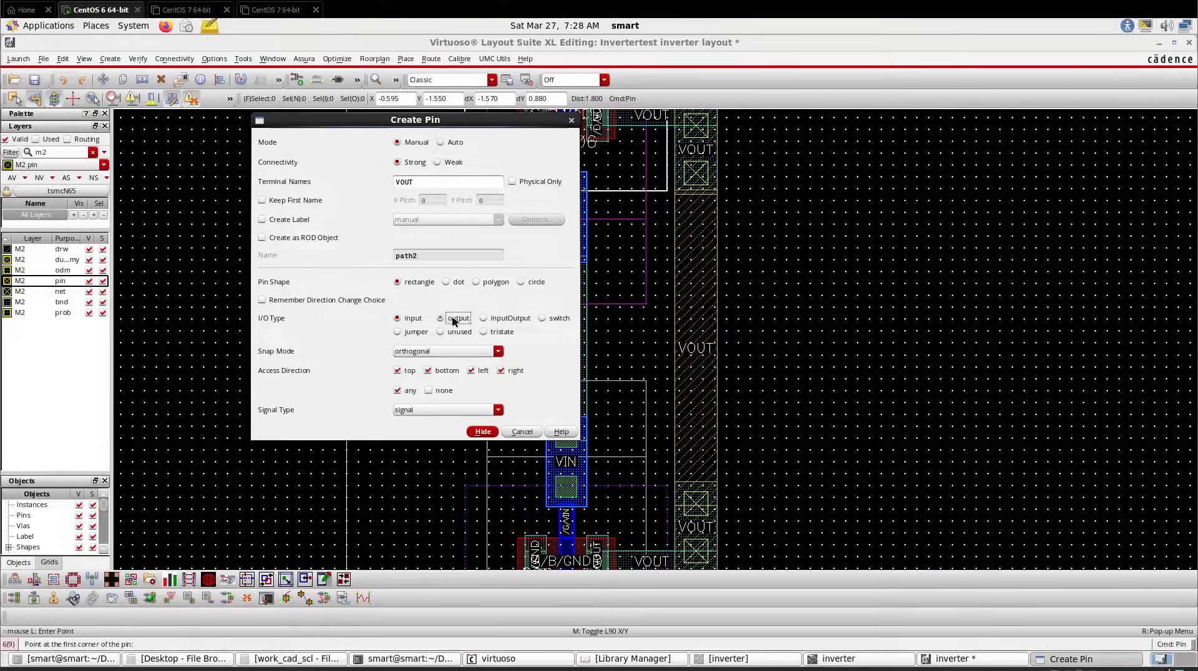
{"action": "left_click", "coordinate": [482, 431]}
{"action": "left_click", "coordinate": [683, 329]}
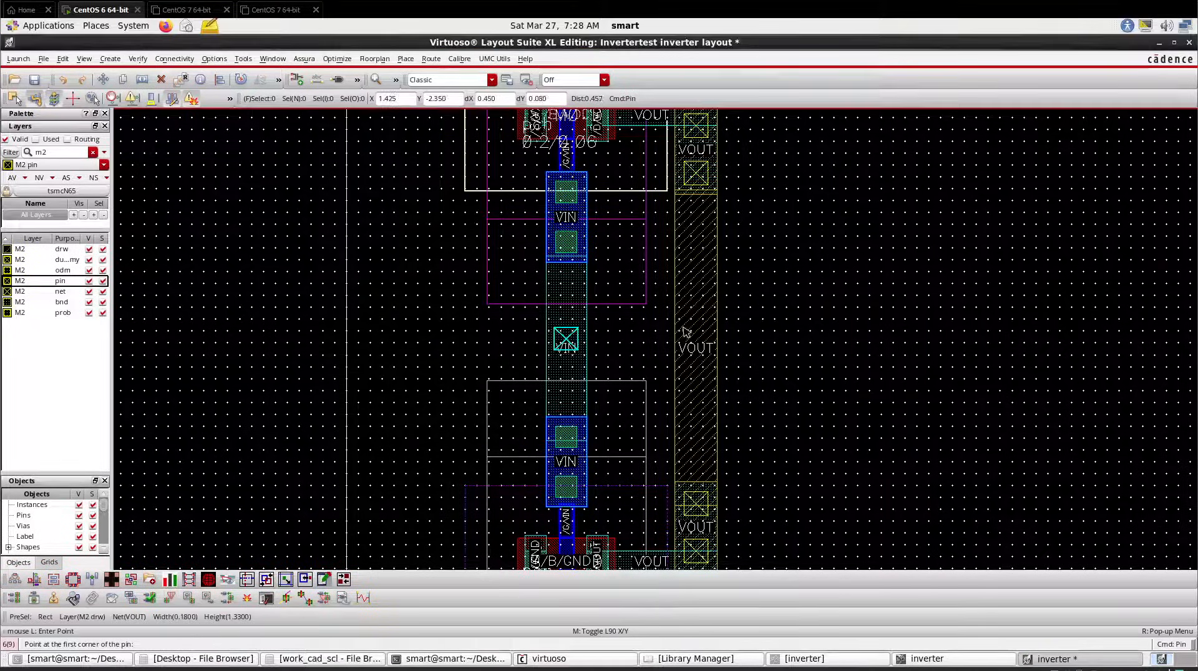
{"action": "left_click", "coordinate": [705, 353]}
{"action": "scroll", "coordinate": [602, 316], "scroll_direction": "down", "scroll_amount": 4}
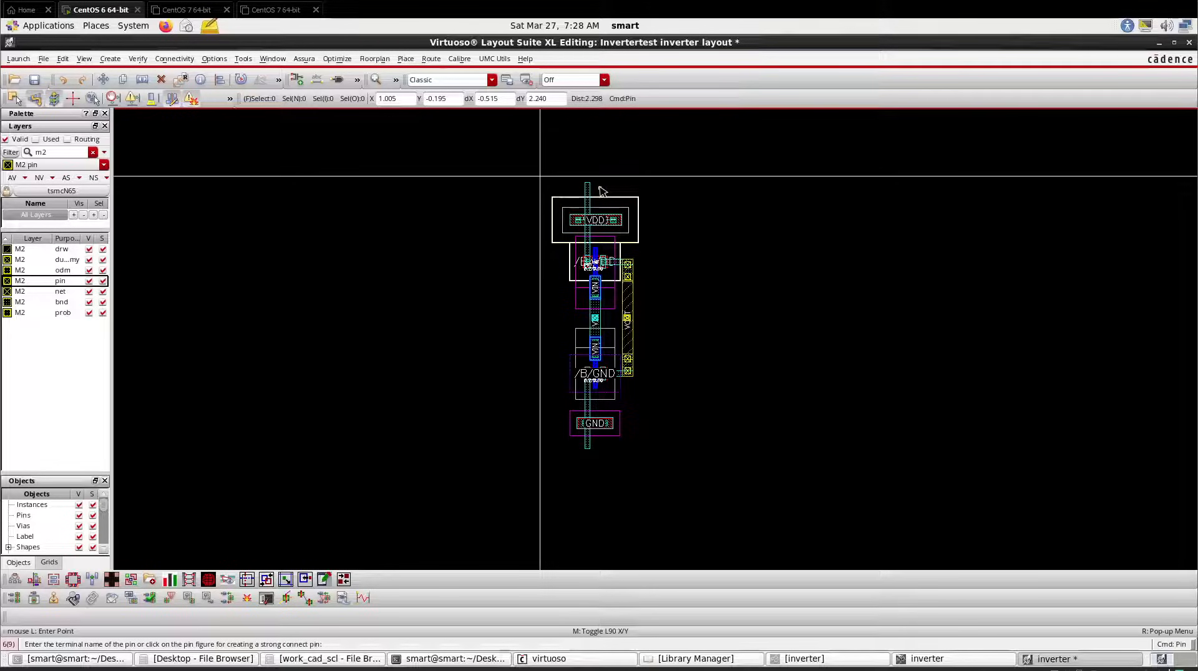
Set up the labels VDD, GND and VIN on the M1 pin layer in the roman font
{"action": "key", "text": "l"}
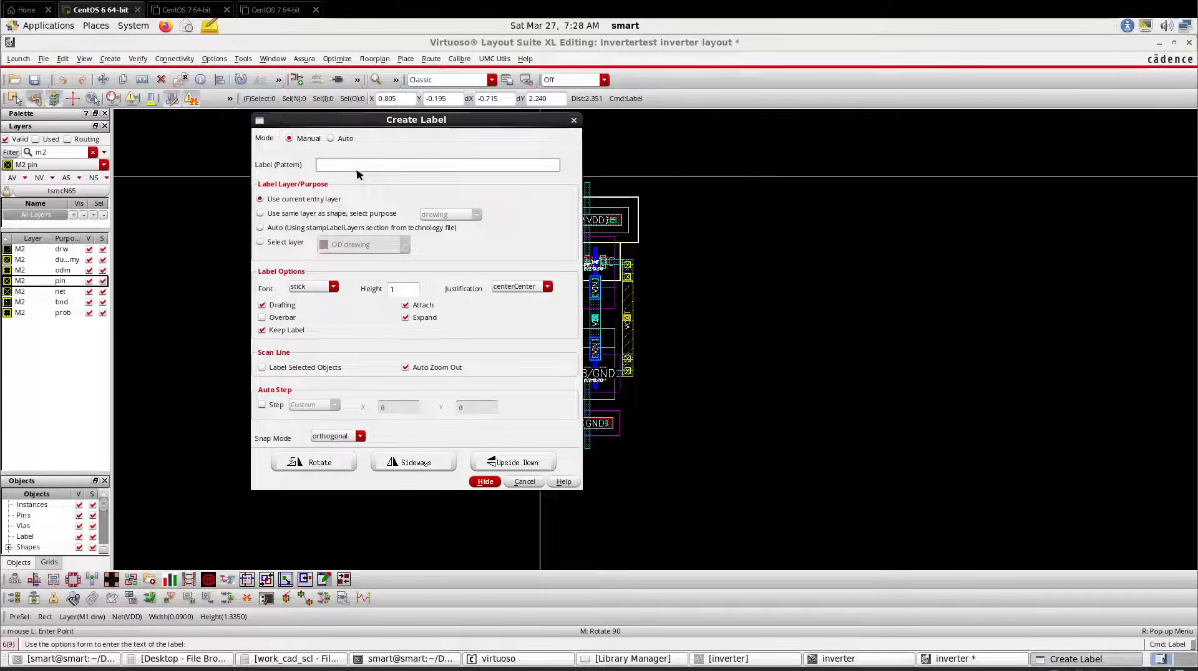
{"action": "left_click", "coordinate": [414, 164]}
{"action": "left_click_drag", "start_coordinate": [419, 123], "coordinate": [547, 125]}
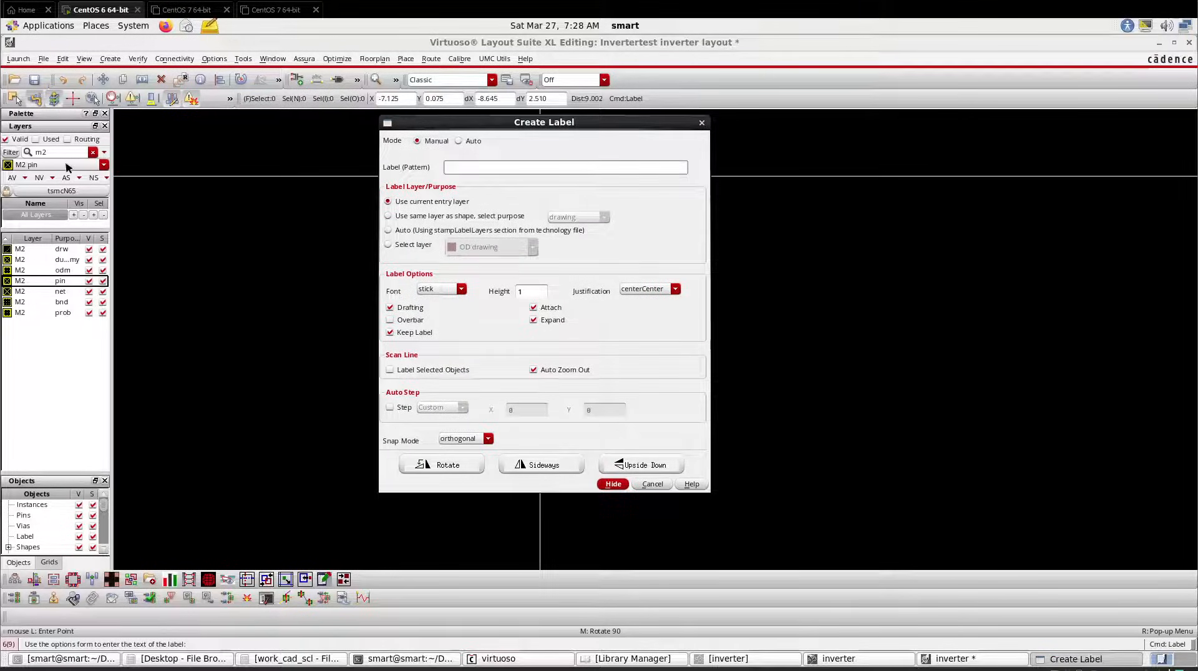
{"action": "left_click", "coordinate": [67, 166]}
{"action": "left_click", "coordinate": [64, 188]}
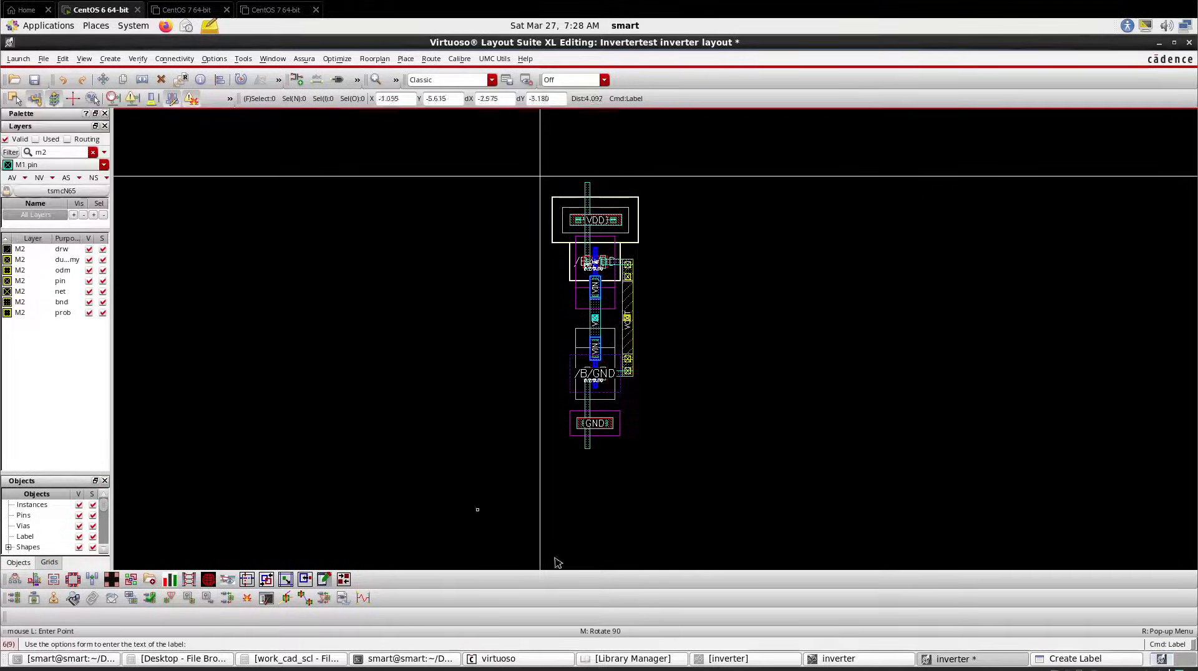
{"action": "left_click", "coordinate": [1061, 658]}
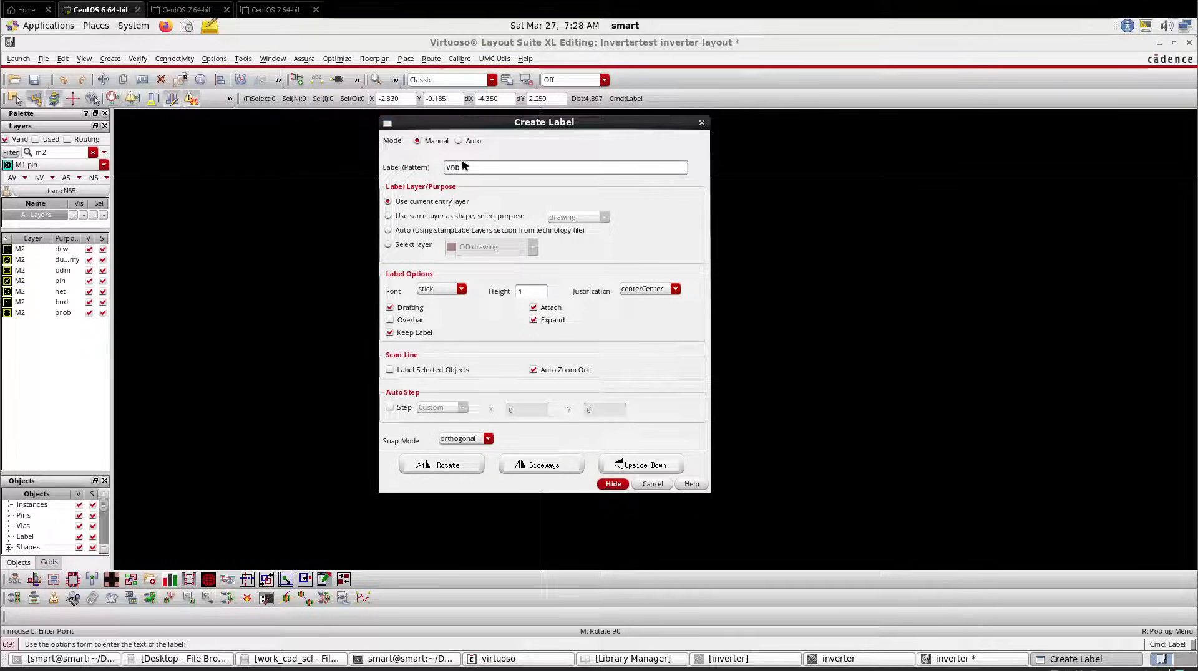
{"action": "type", "text": "VDD GND VIN"}
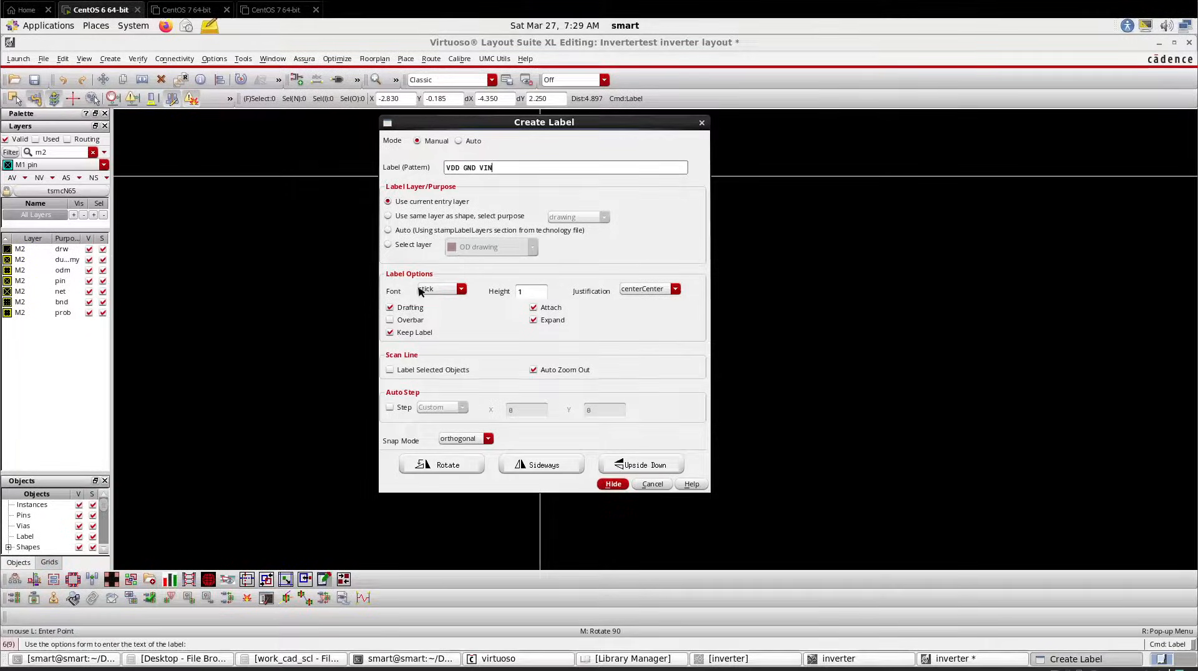
{"action": "left_click", "coordinate": [440, 289]}
{"action": "left_click", "coordinate": [432, 330]}
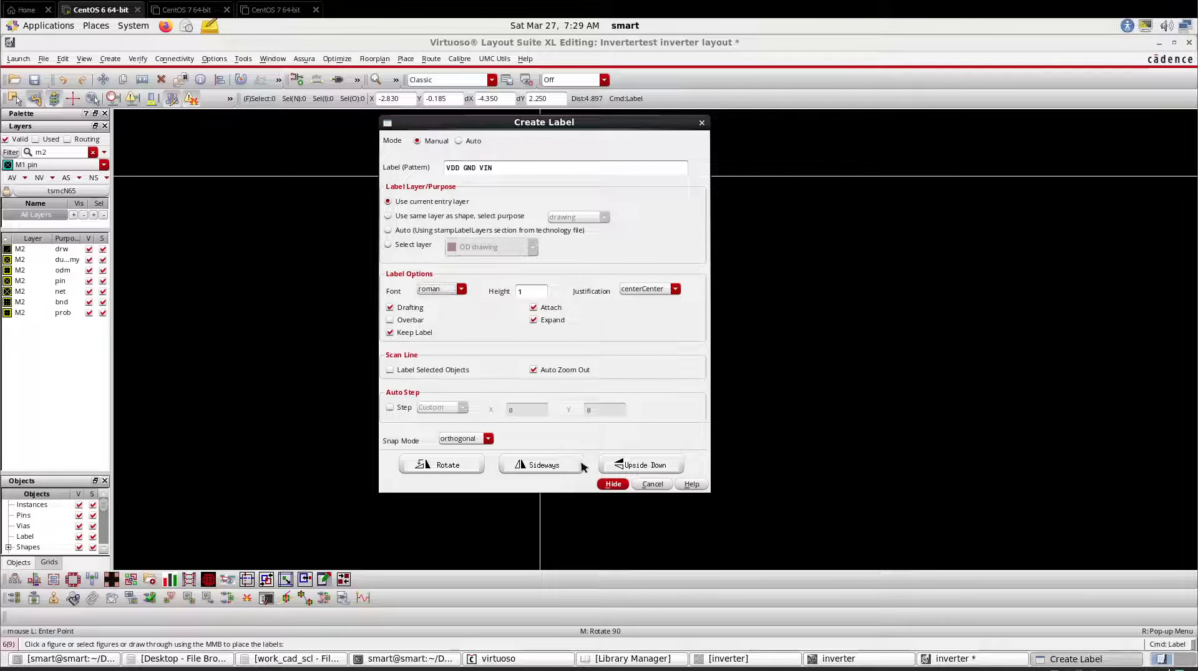
{"action": "left_click", "coordinate": [612, 484]}
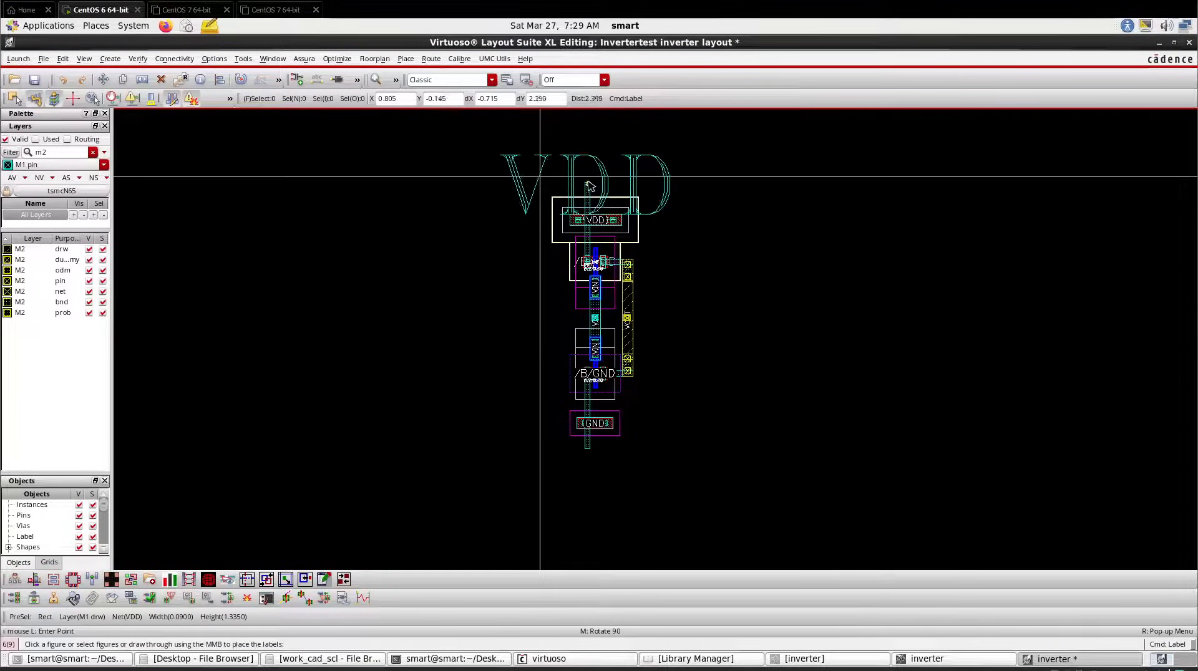
Place the VDD, GND and VIN labels on their matching M1 pins
{"action": "scroll", "coordinate": [590, 213], "scroll_direction": "up", "scroll_amount": 4}
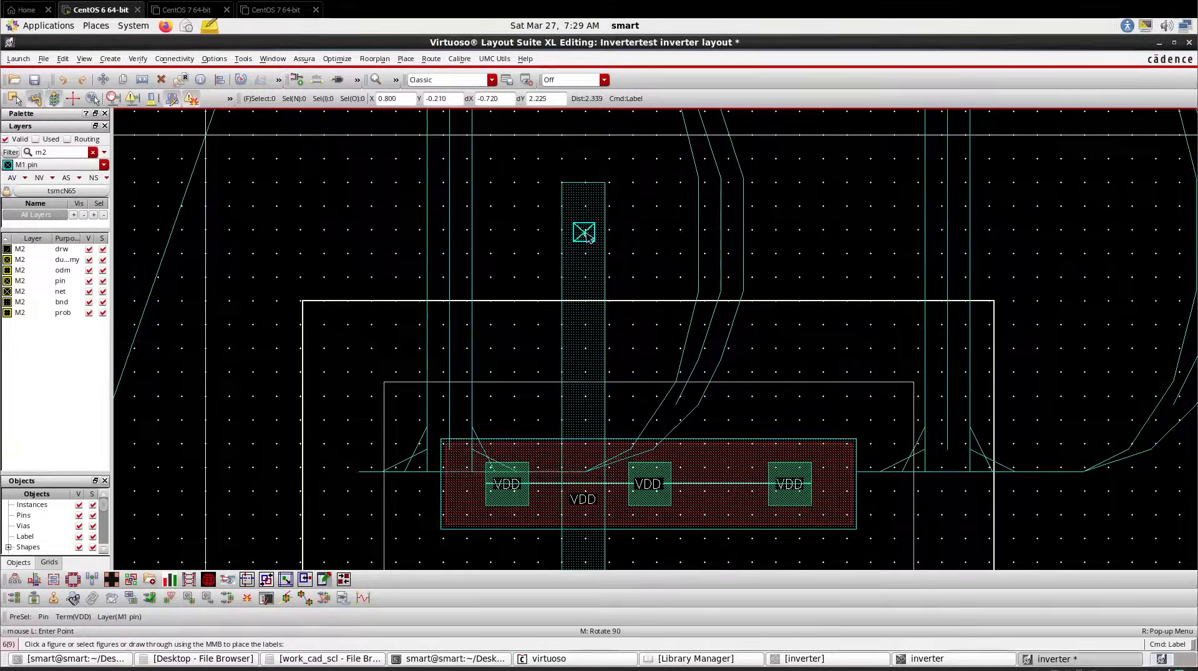
{"action": "scroll", "coordinate": [500, 265], "scroll_direction": "down", "scroll_amount": 5}
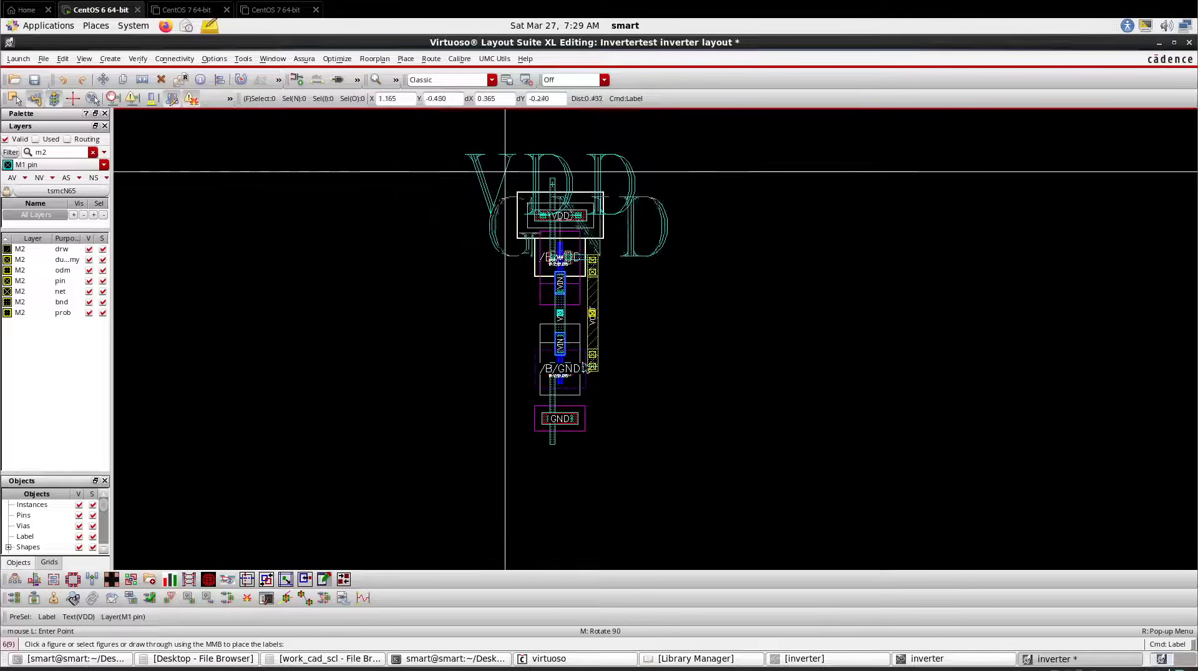
{"action": "scroll", "coordinate": [566, 465], "scroll_direction": "up", "scroll_amount": 2}
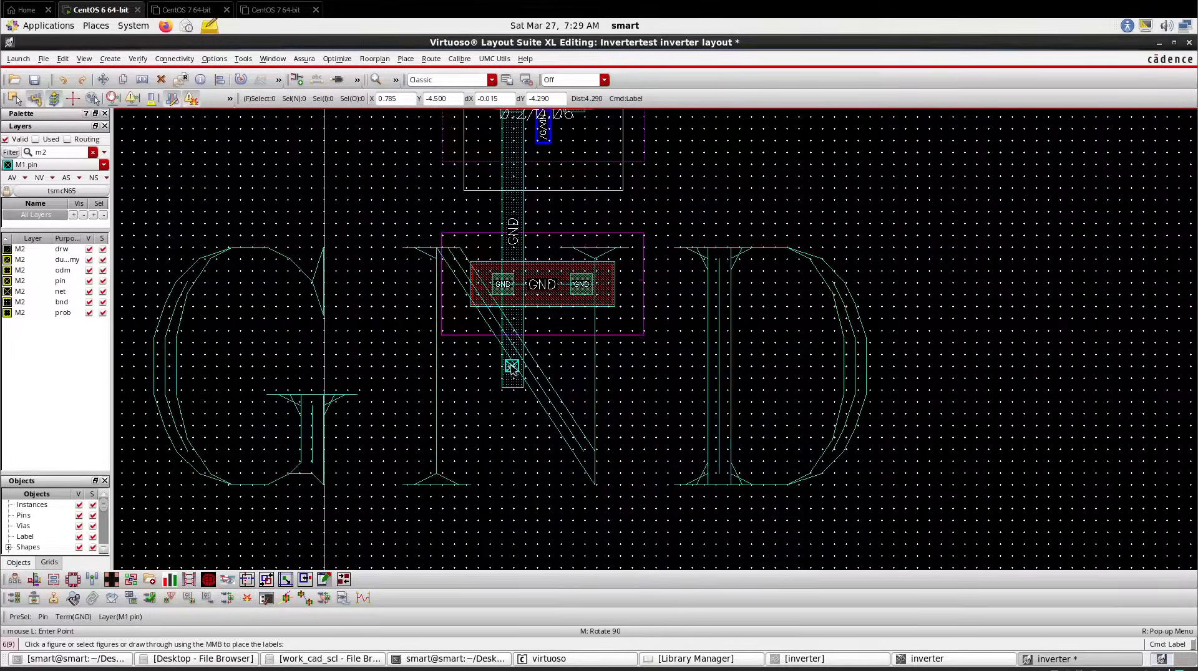
{"action": "left_click", "coordinate": [513, 365]}
{"action": "scroll", "coordinate": [668, 323], "scroll_direction": "down", "scroll_amount": 2}
{"action": "scroll", "coordinate": [623, 203], "scroll_direction": "up", "scroll_amount": 2}
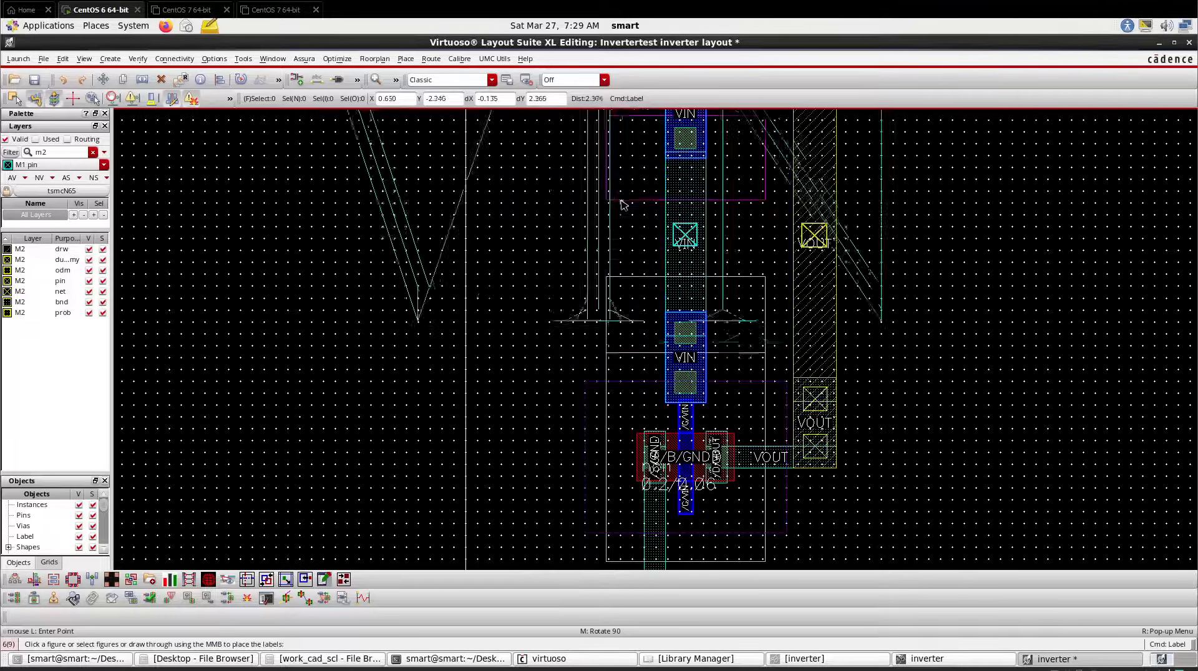
{"action": "left_click", "coordinate": [685, 239]}
{"action": "scroll", "coordinate": [542, 275], "scroll_direction": "down", "scroll_amount": 2}
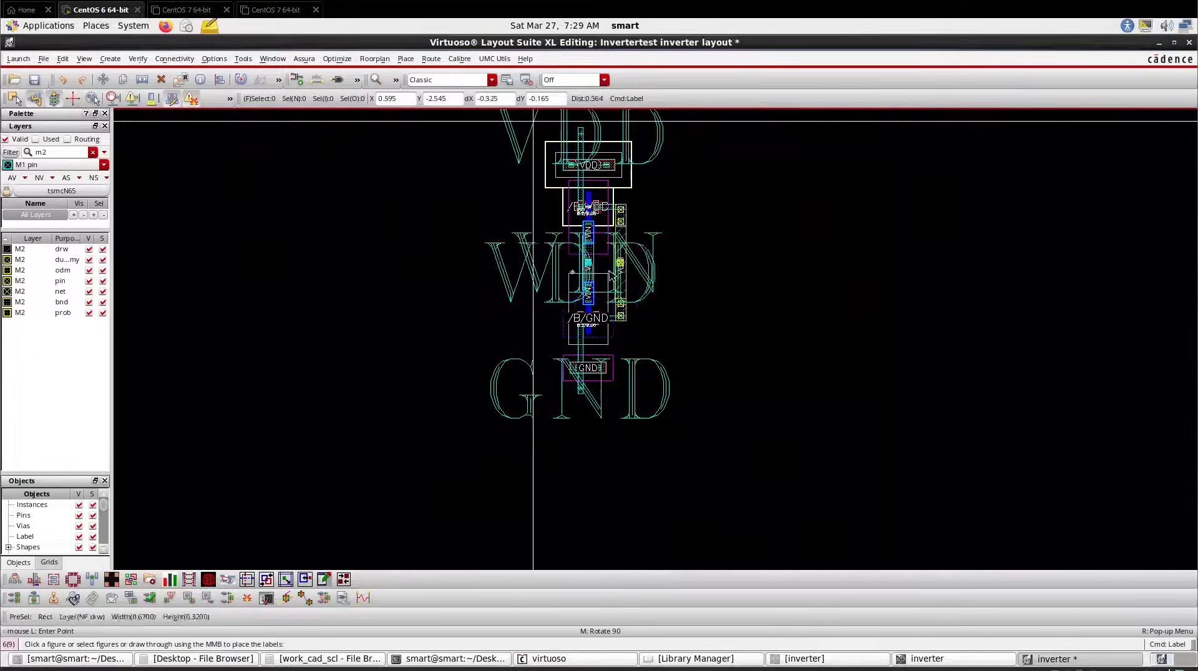
{"action": "key", "text": "Escape"}
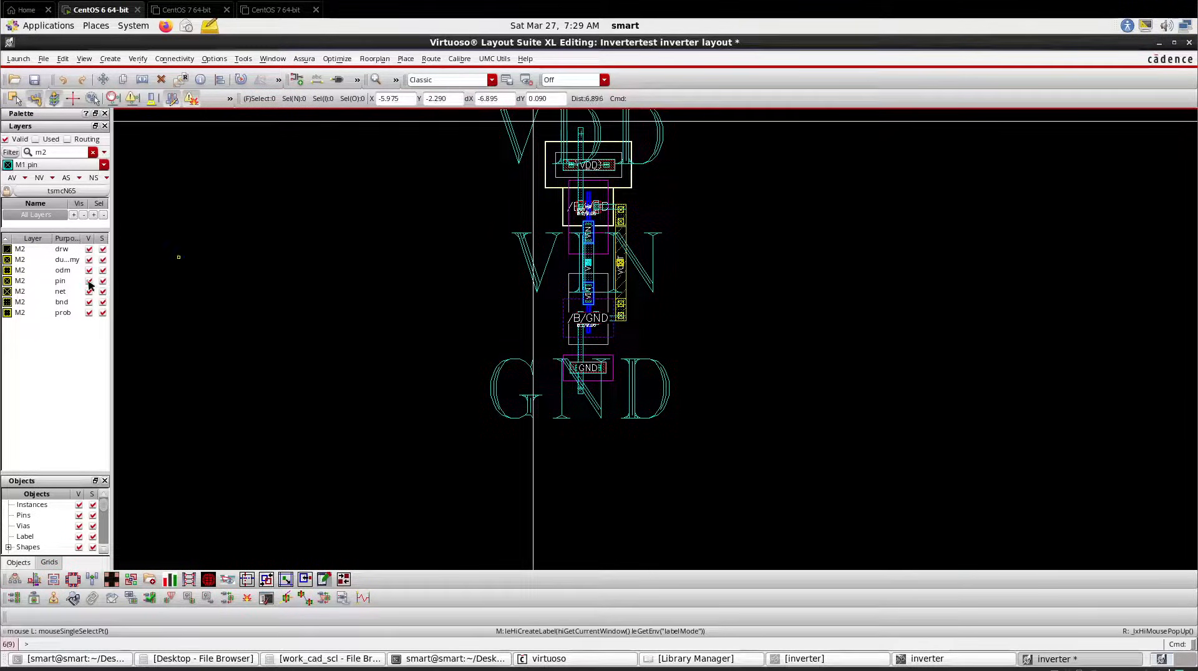
Create the label VOUT on the M2 pin layer and place it on the VOUT pin
{"action": "left_click", "coordinate": [34, 281]}
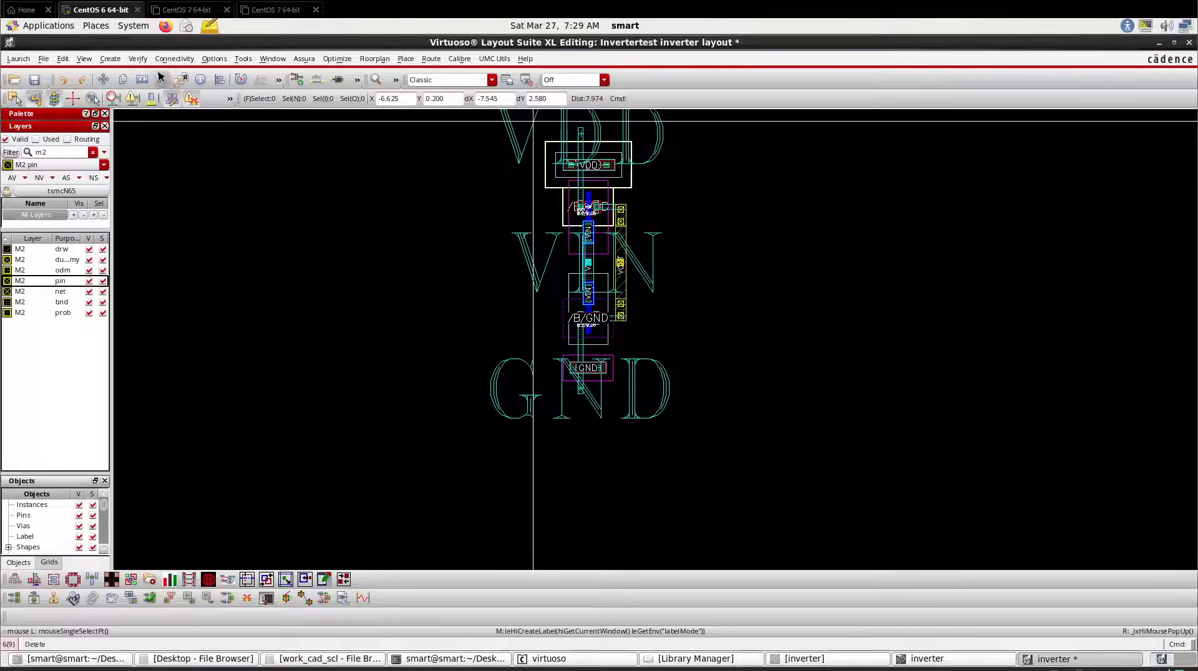
{"action": "key", "text": "l"}
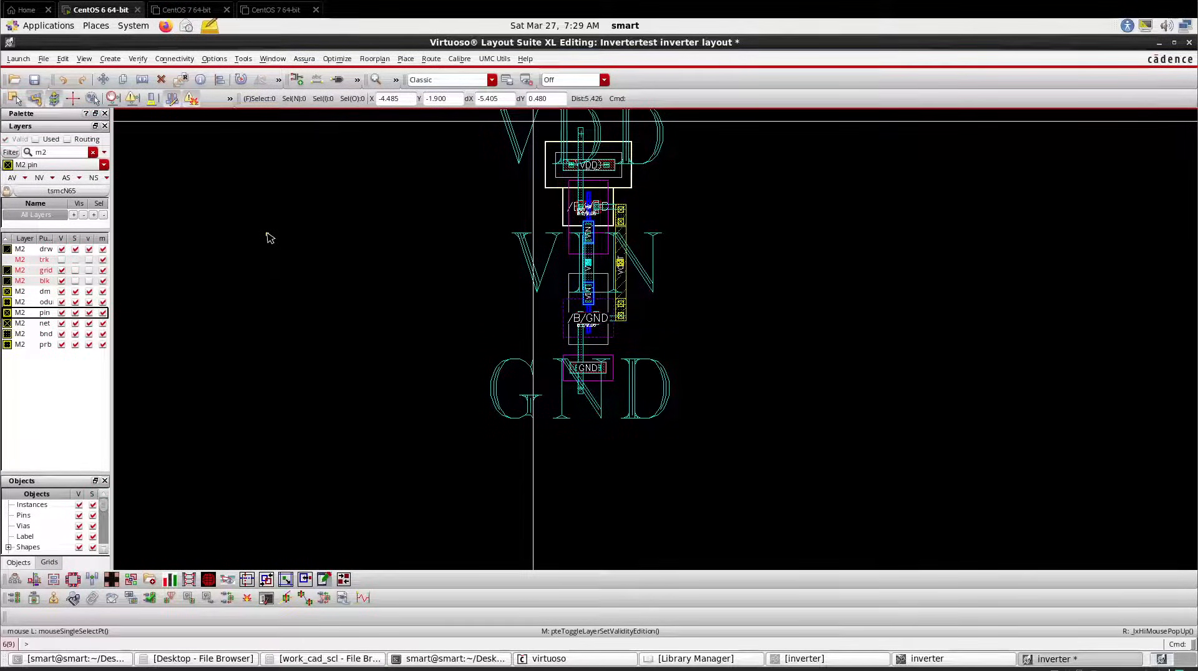
{"action": "key", "text": "l"}
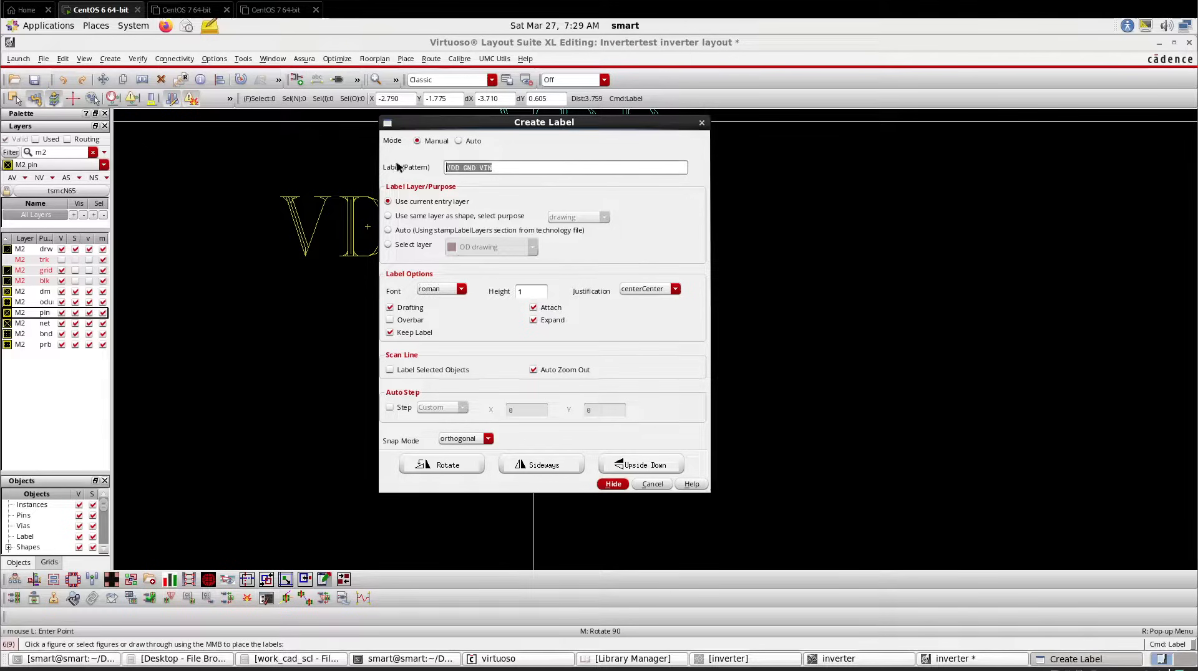
{"action": "type", "text": "VOUT"}
{"action": "left_click", "coordinate": [612, 484]}
{"action": "scroll", "coordinate": [655, 272], "scroll_direction": "up", "scroll_amount": 2, "text": "ctrl"}
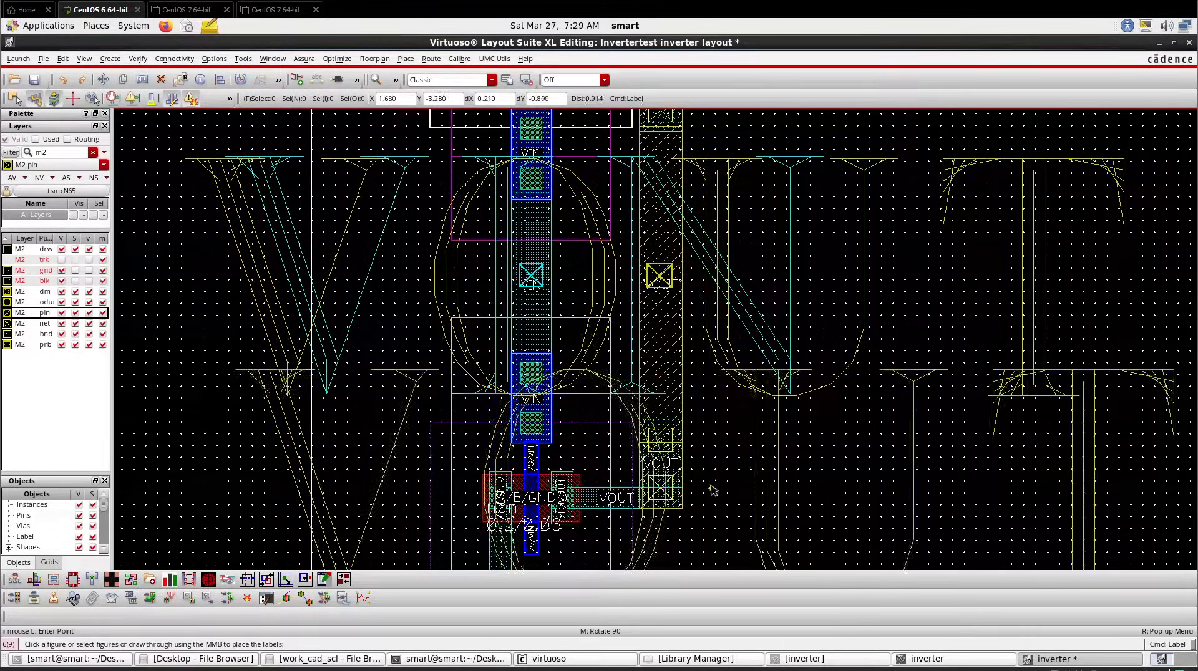
{"action": "left_click", "coordinate": [685, 349]}
{"action": "scroll", "coordinate": [685, 349], "scroll_direction": "down", "scroll_amount": 5, "text": "ctrl"}
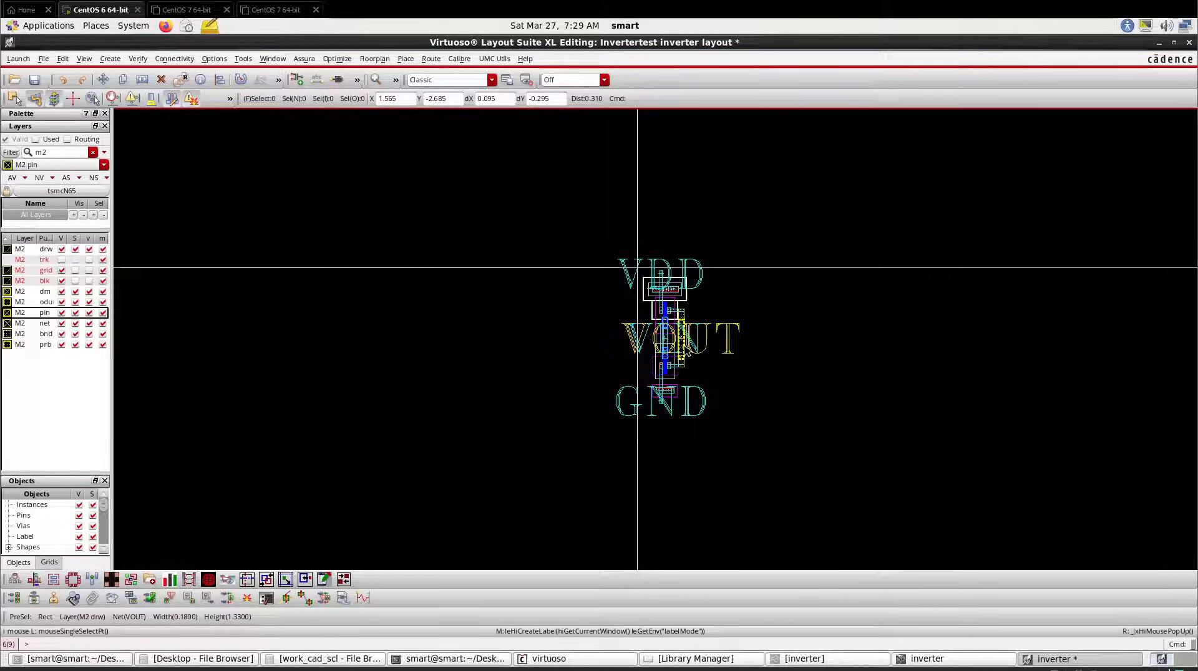
{"action": "scroll", "coordinate": [669, 280], "scroll_direction": "up", "scroll_amount": 2}
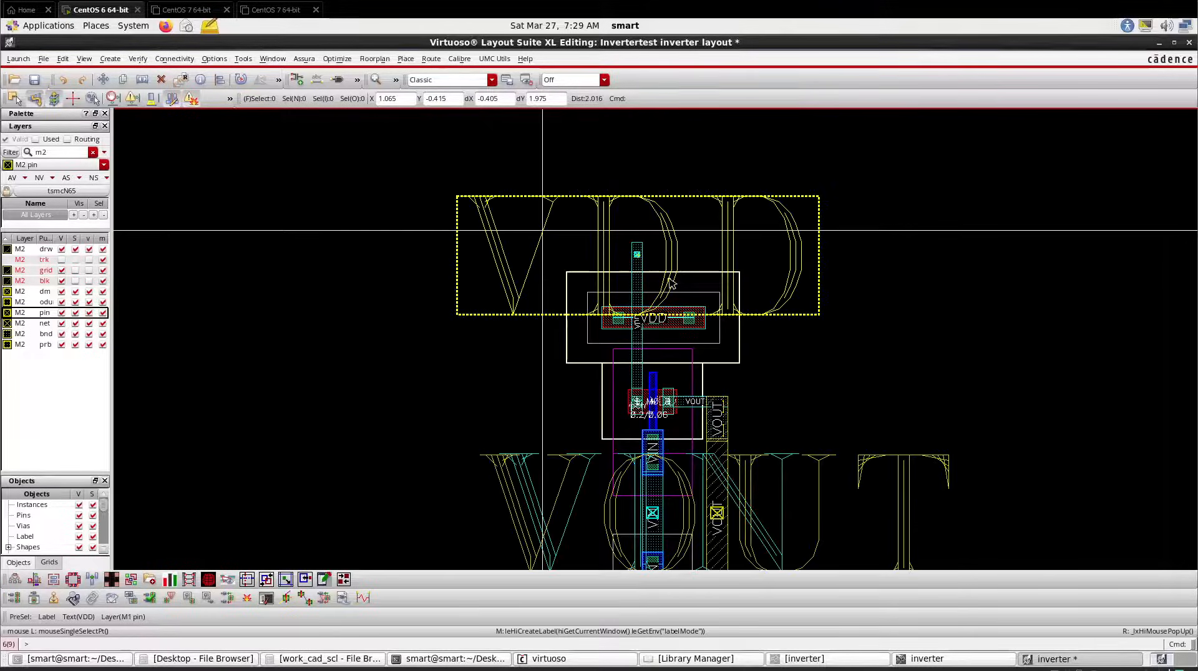
{"action": "scroll", "coordinate": [669, 279], "scroll_direction": "down", "scroll_amount": 2}
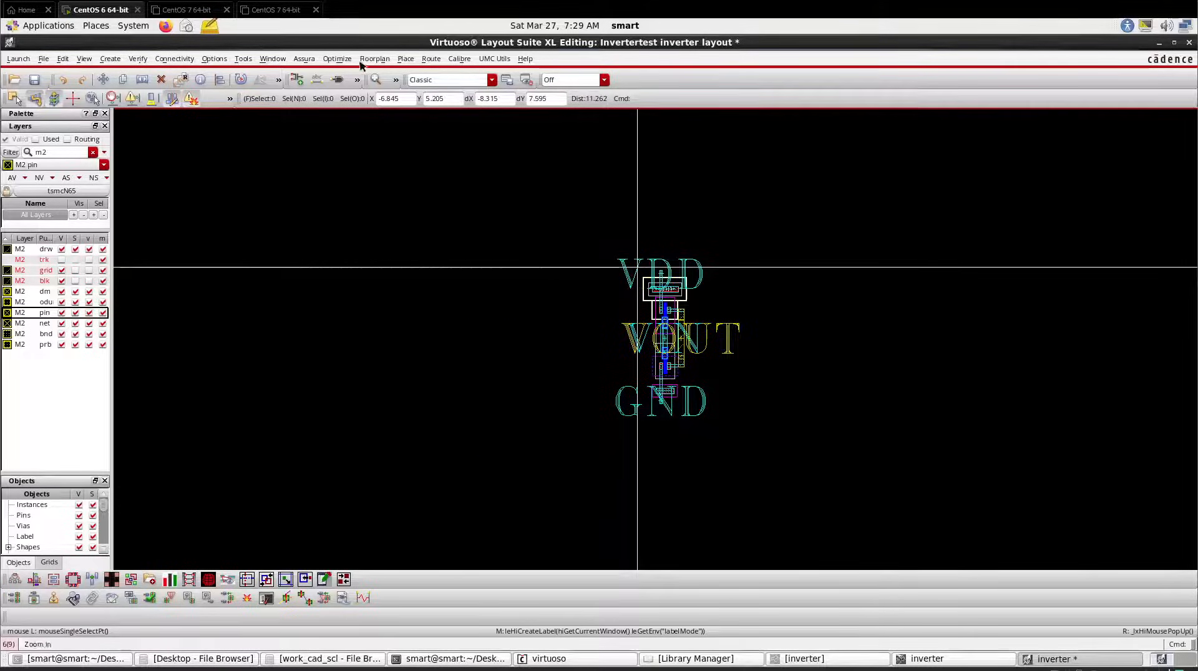
Save the layout and open Calibre nmLVS with the tsms65lvs runset, checking its netlist and layout input settings
{"action": "left_click", "coordinate": [458, 58]}
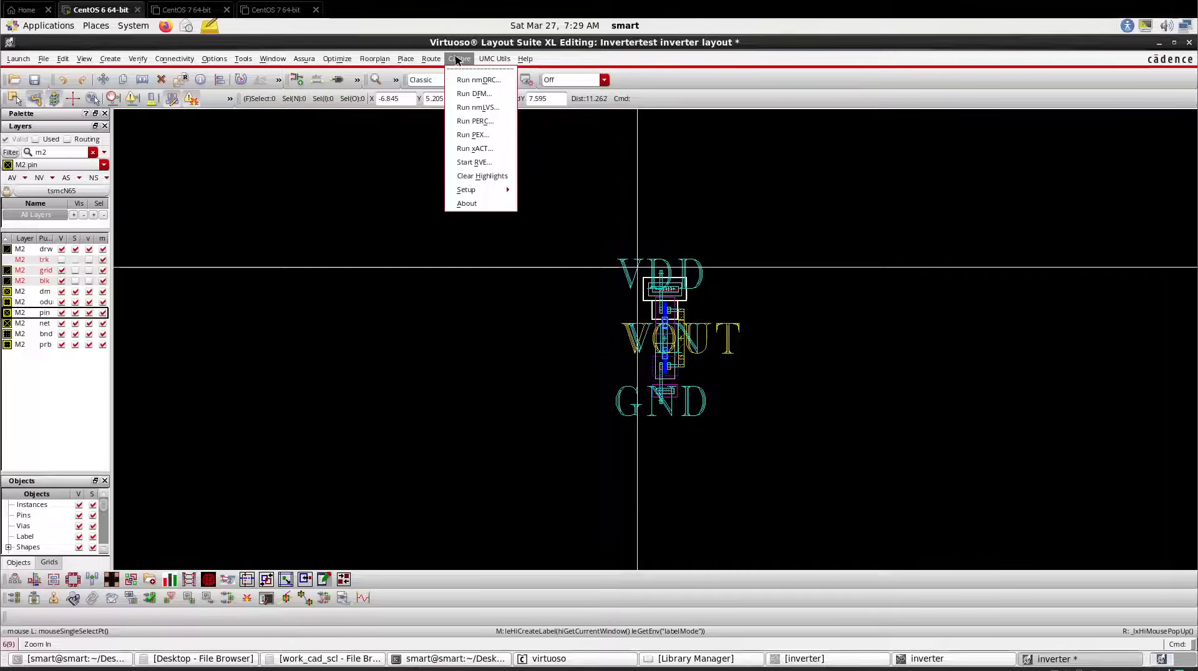
{"action": "left_click", "coordinate": [478, 107]}
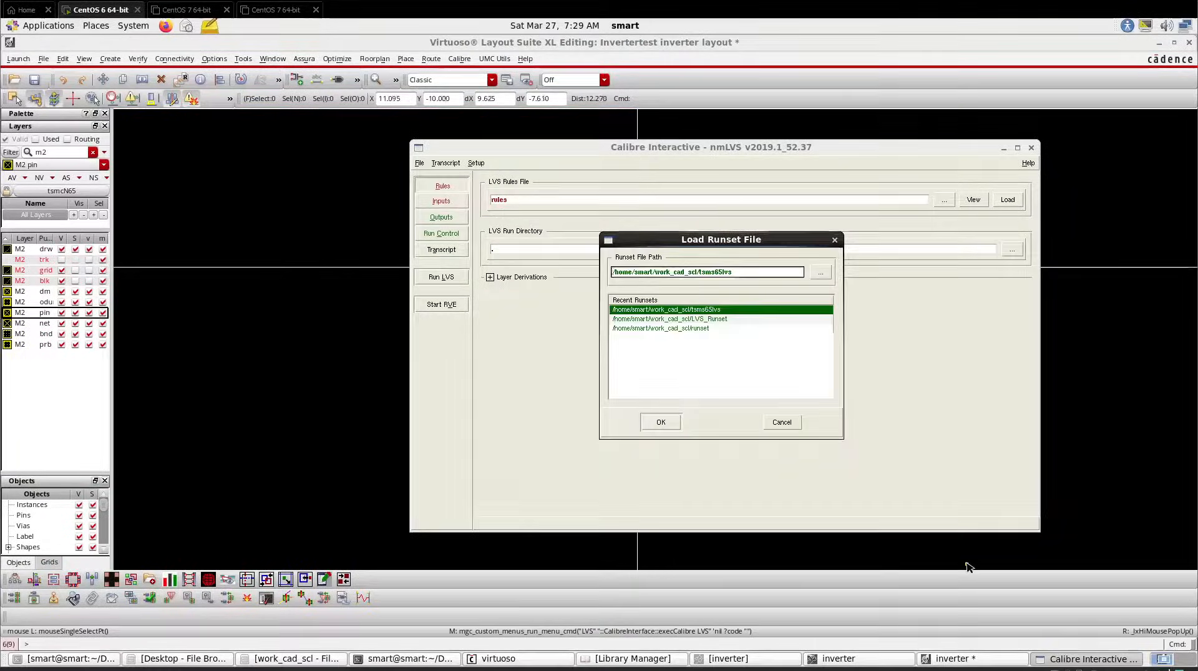
{"action": "left_click", "coordinate": [34, 80]}
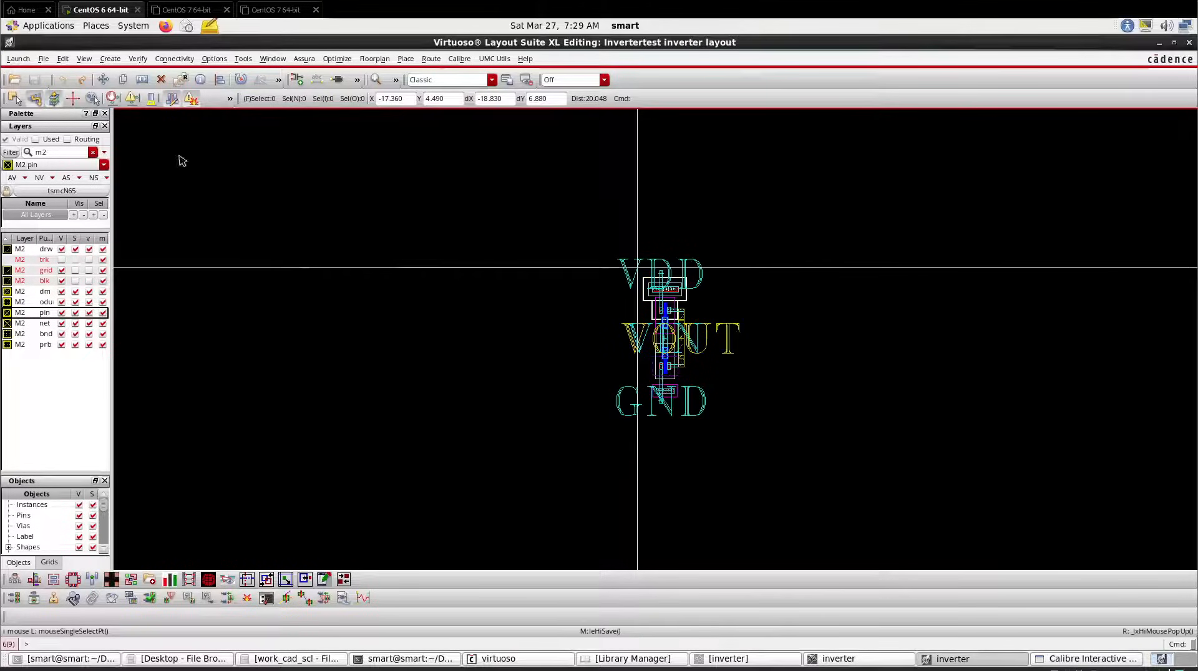
{"action": "left_click", "coordinate": [1085, 659]}
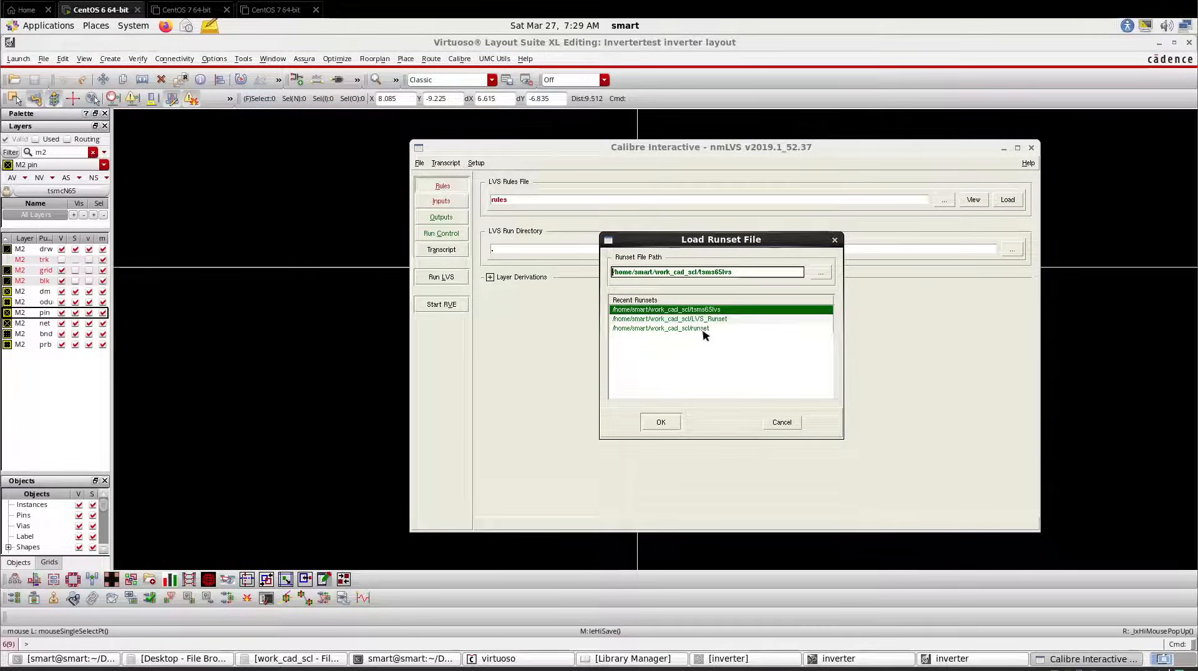
{"action": "left_click", "coordinate": [671, 427]}
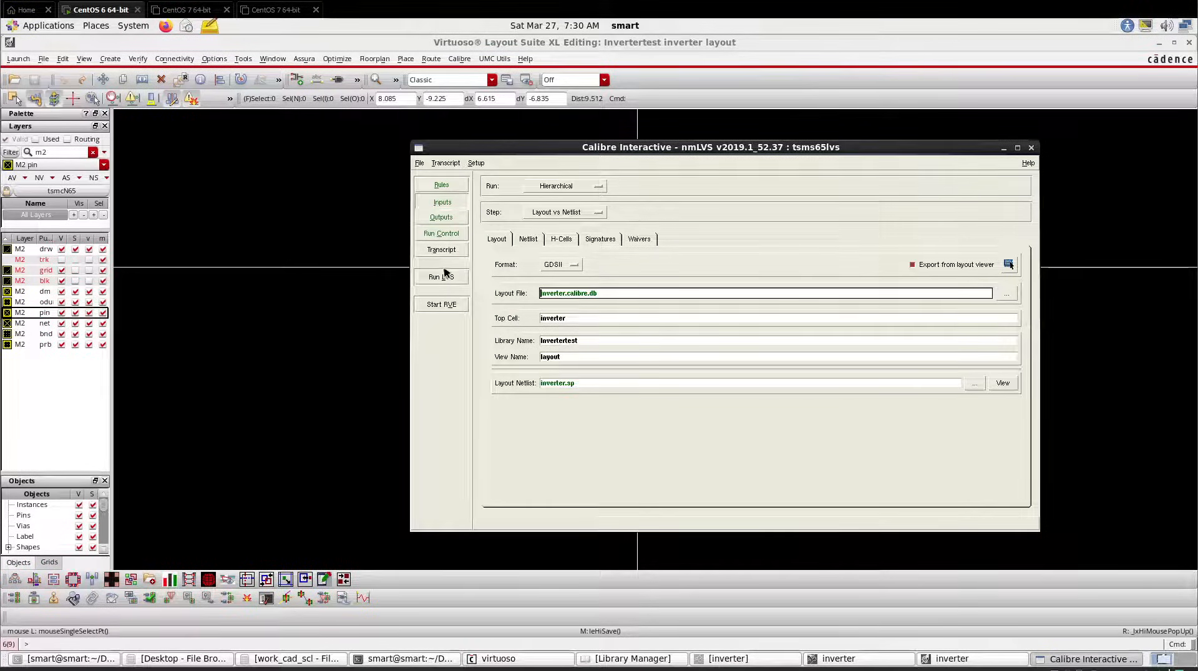
{"action": "left_click", "coordinate": [521, 240]}
{"action": "left_click", "coordinate": [498, 243]}
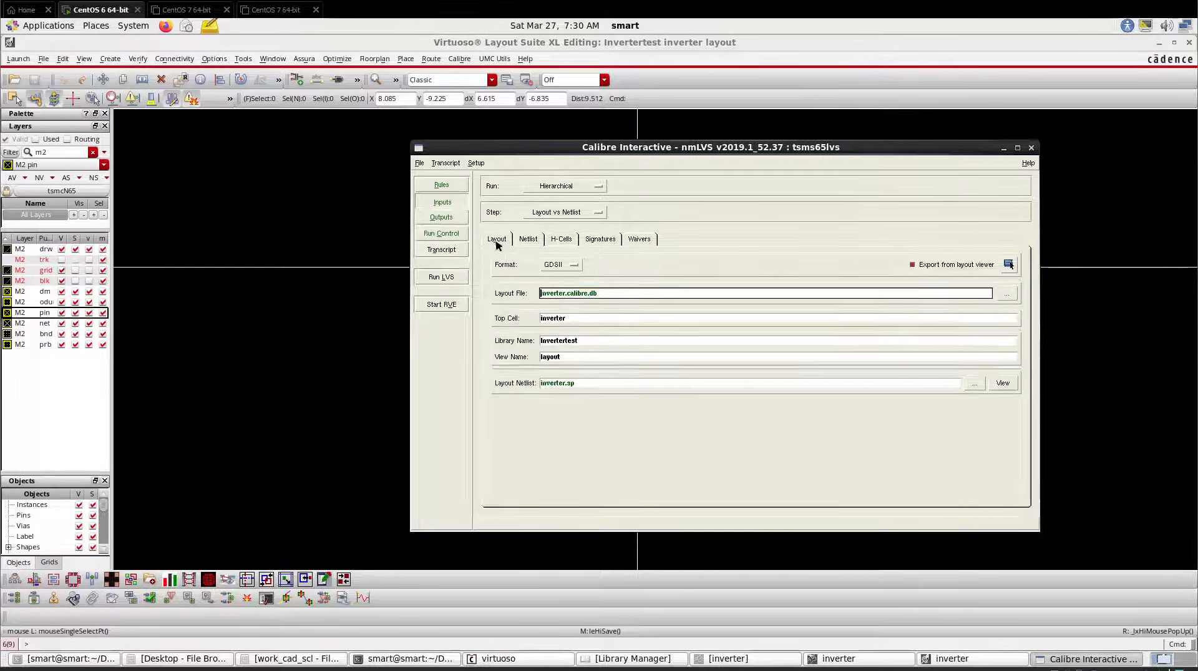
Run LVS, overwriting inverter.calibre.db, and expand the inverter cell's discrepancies in the comparison results before minimizing the Calibre windows
{"action": "left_click", "coordinate": [448, 281]}
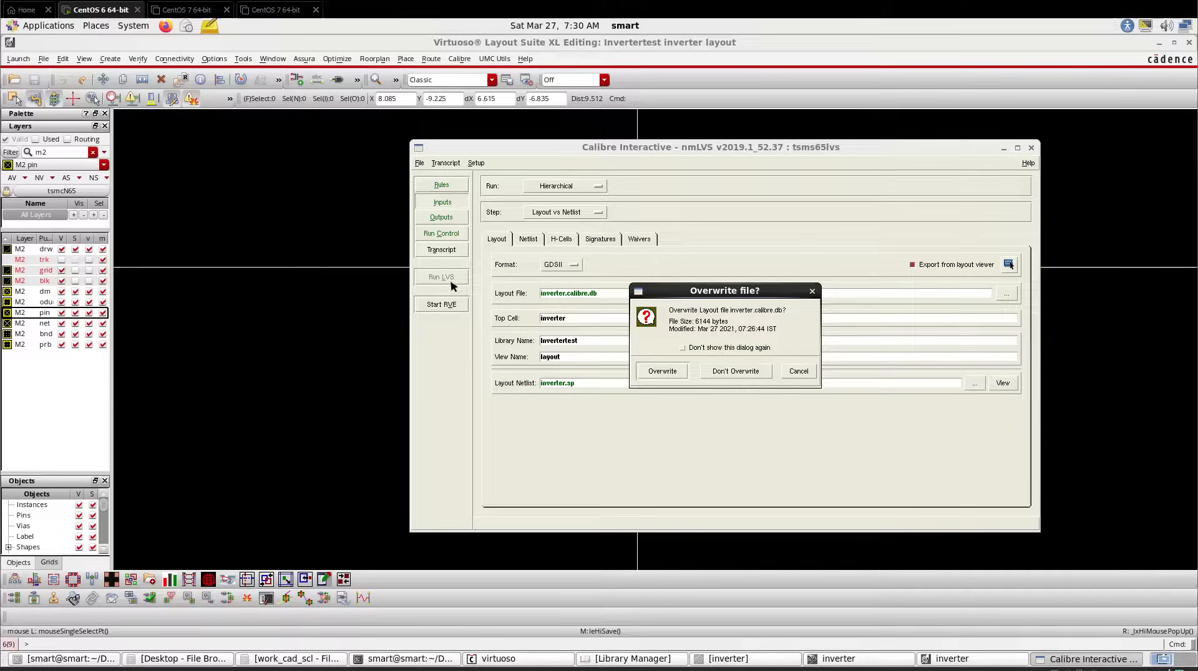
{"action": "left_click", "coordinate": [663, 373]}
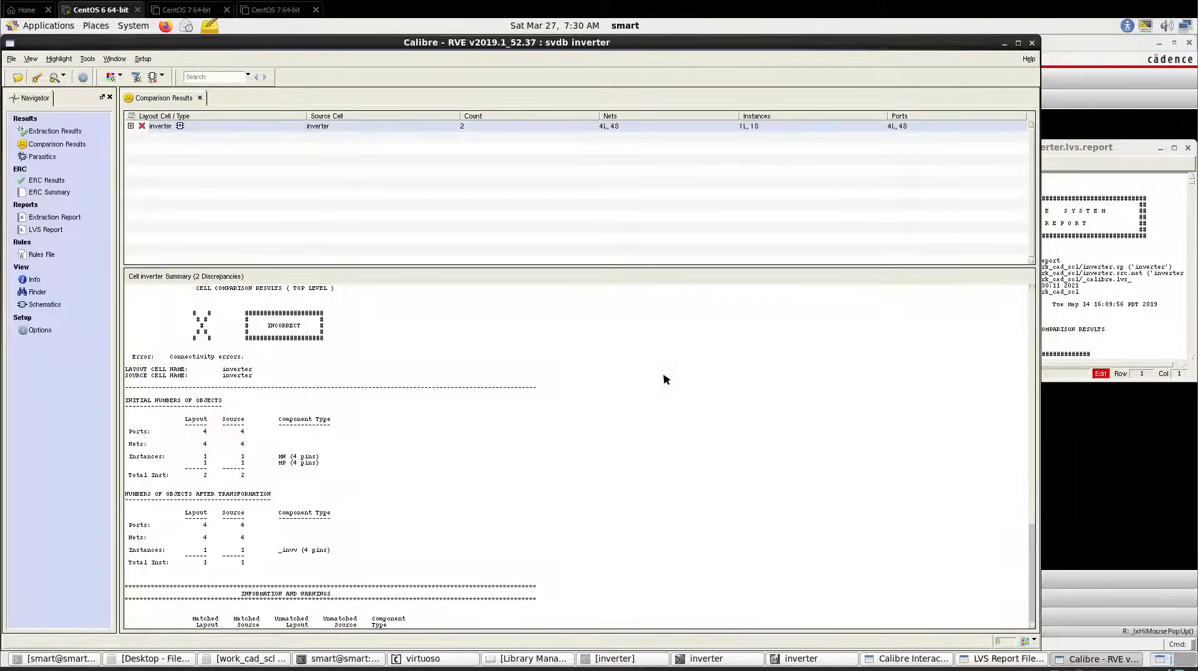
{"action": "left_click", "coordinate": [130, 126]}
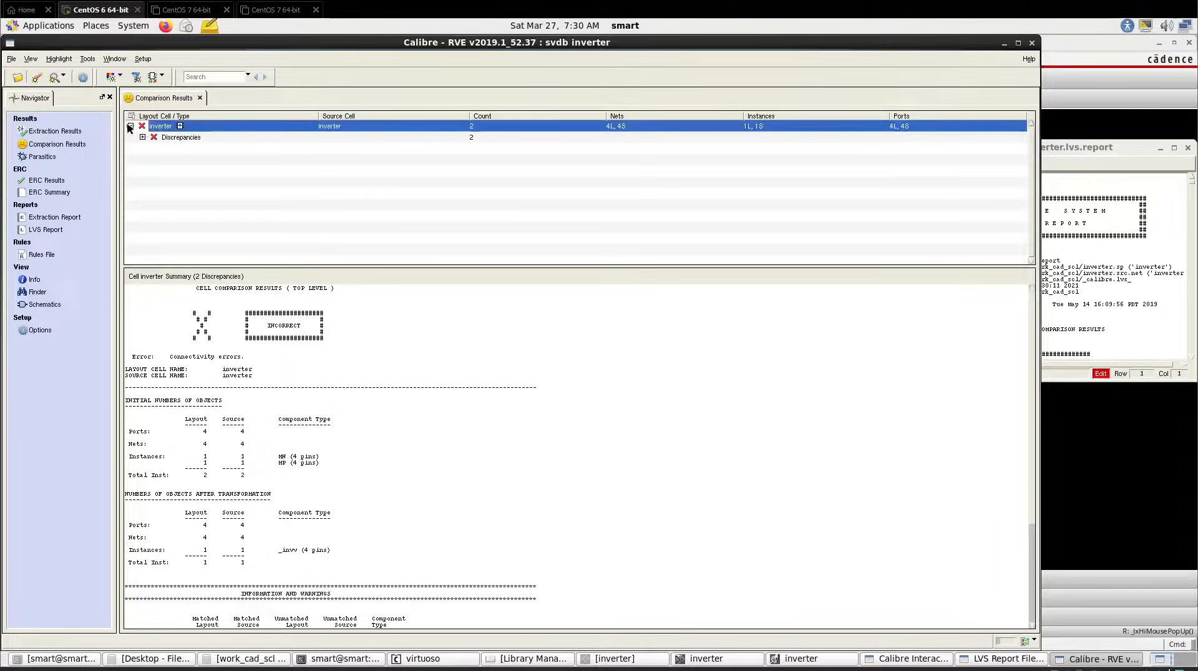
{"action": "left_click", "coordinate": [150, 135]}
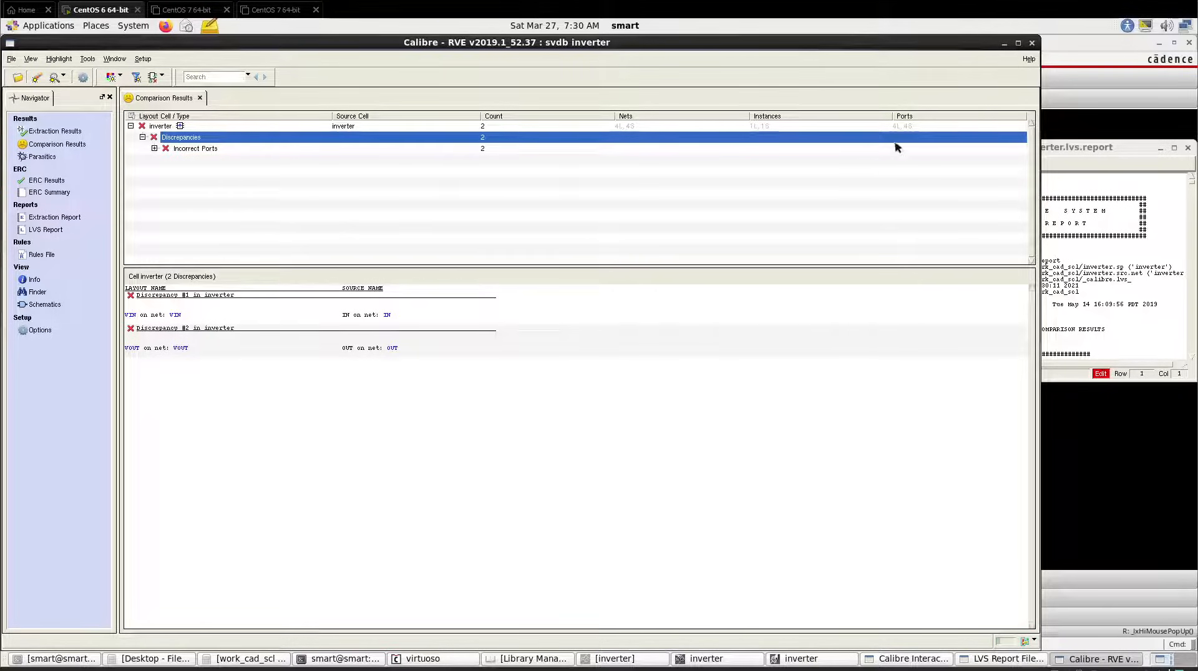
{"action": "left_click", "coordinate": [1004, 43]}
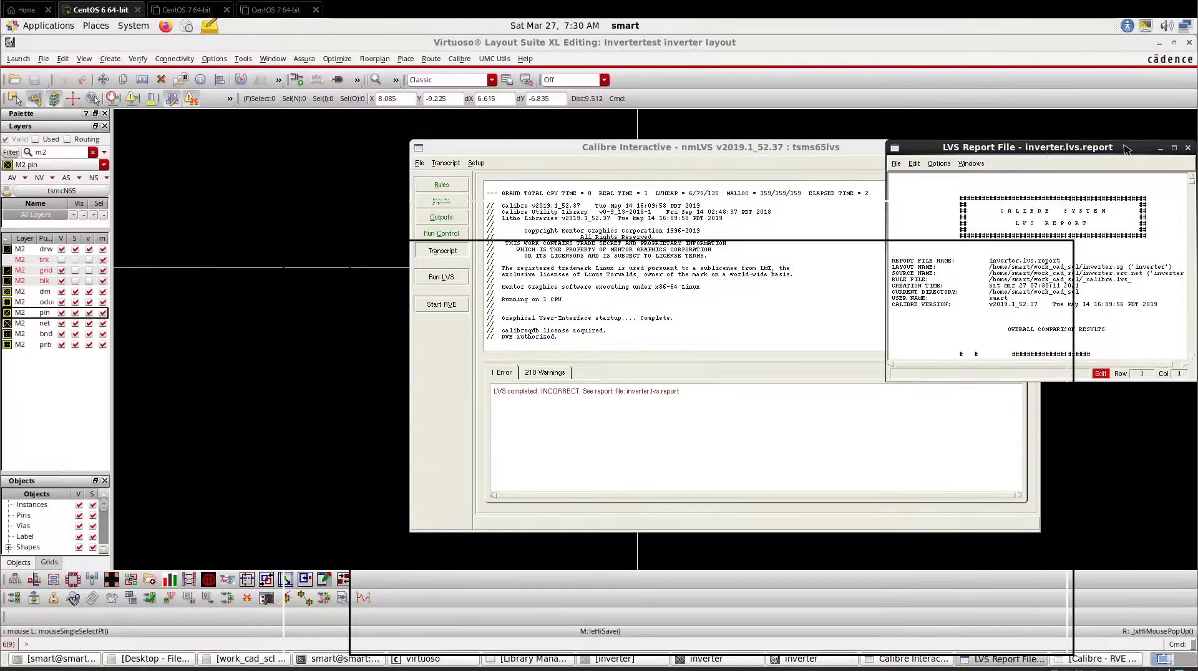
{"action": "left_click", "coordinate": [1158, 153]}
{"action": "left_click", "coordinate": [1009, 147]}
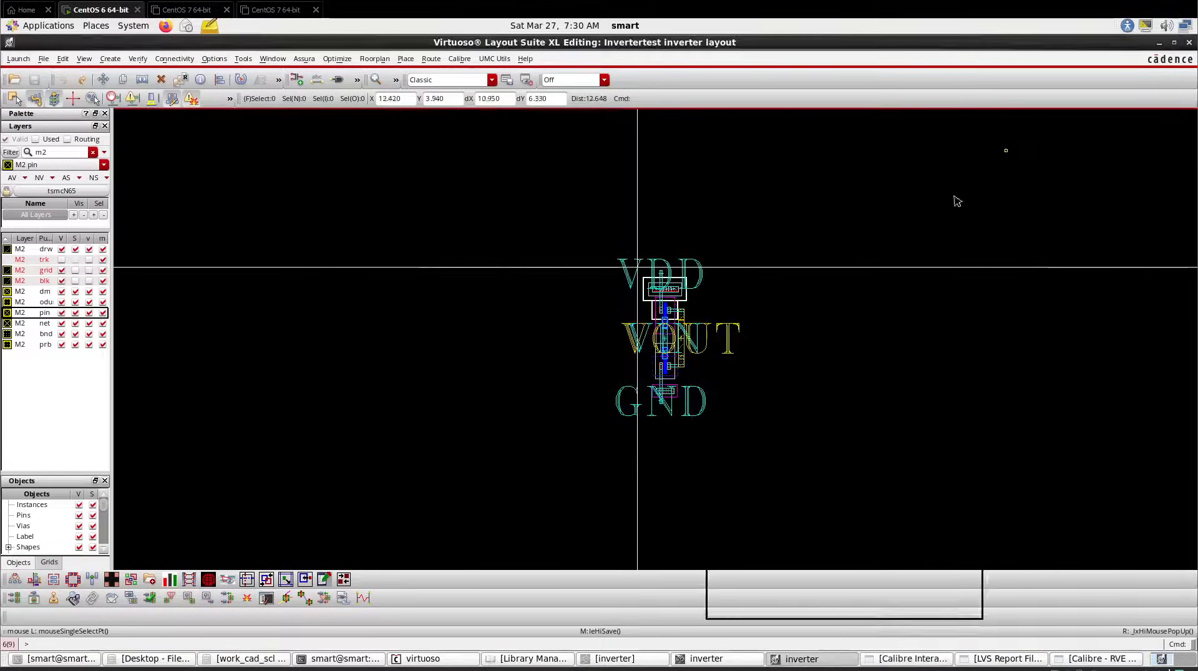
Delete the VOUT and VIN text labels from the layout, and check and save the inverter schematic
{"action": "scroll", "coordinate": [646, 347], "scroll_direction": "up", "scroll_amount": 2, "text": "ctrl"}
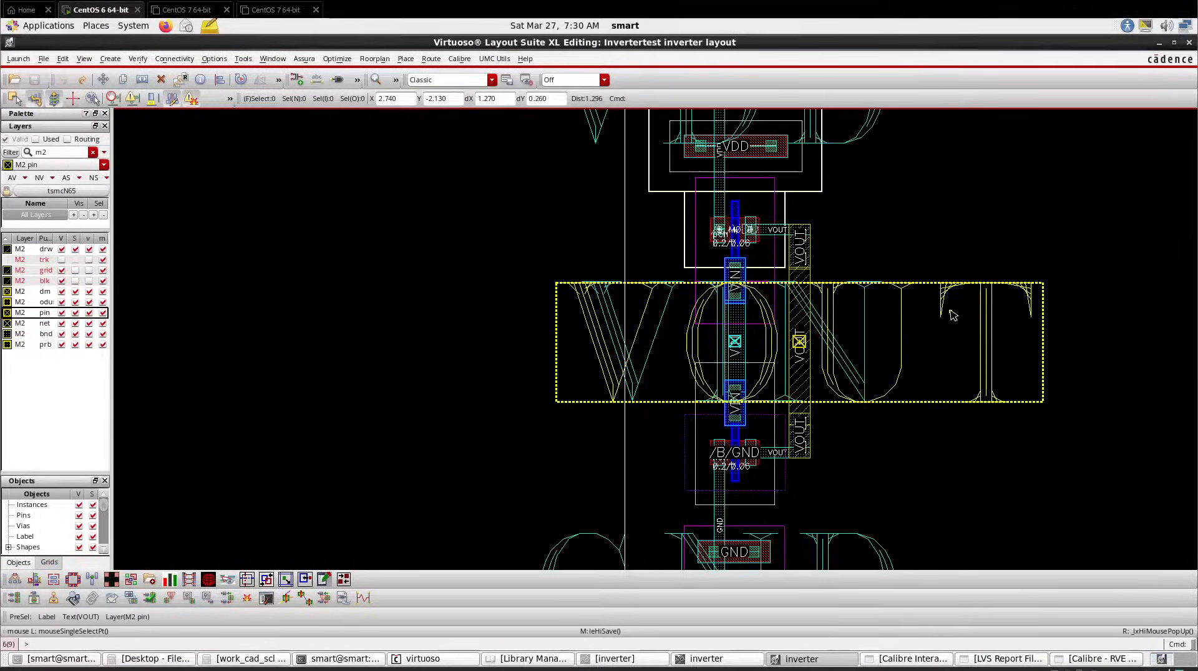
{"action": "left_click", "coordinate": [943, 341]}
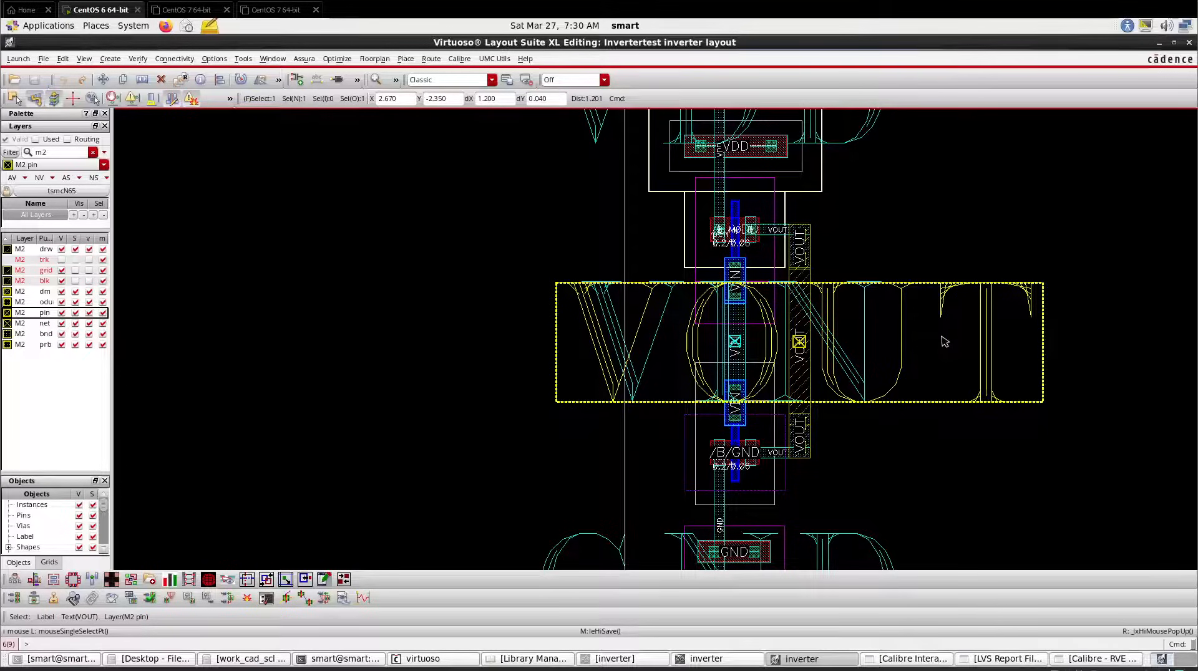
{"action": "key", "text": "Delete"}
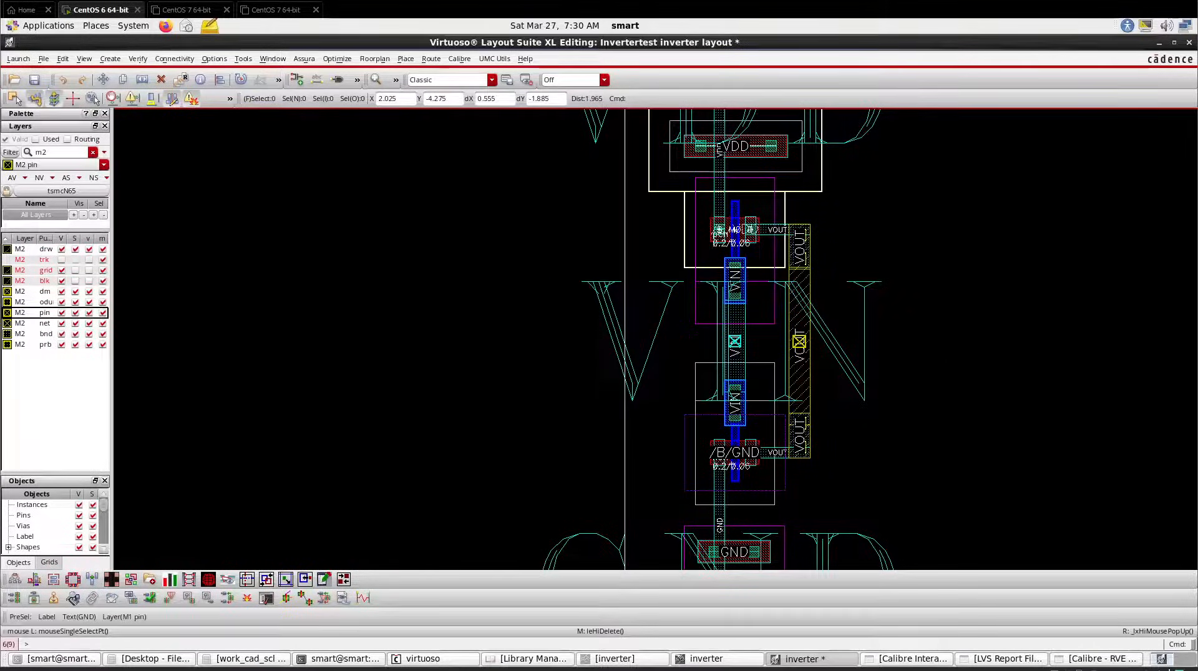
{"action": "left_click", "coordinate": [738, 662]}
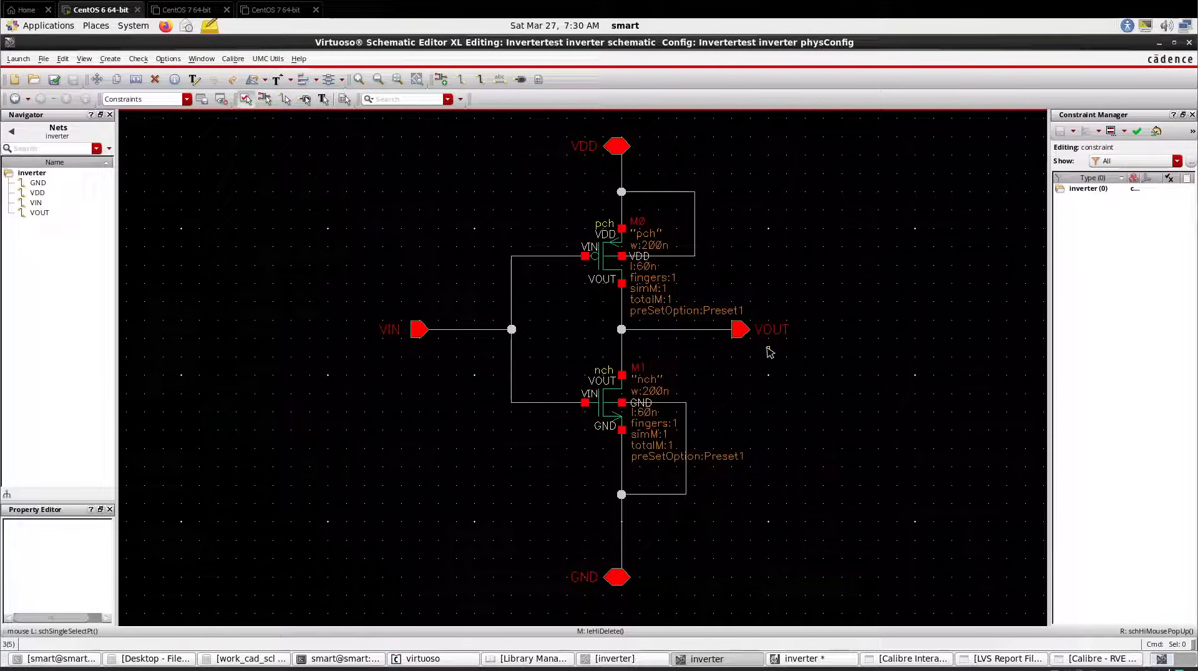
{"action": "left_click", "coordinate": [56, 81]}
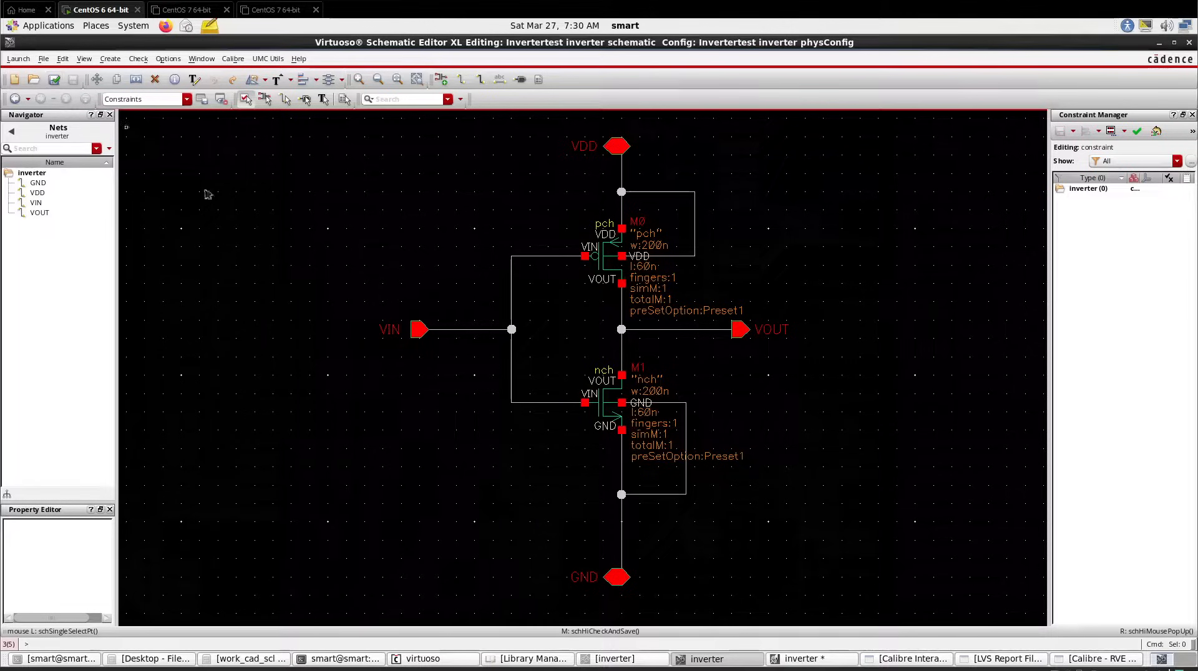
{"action": "left_click", "coordinate": [795, 662]}
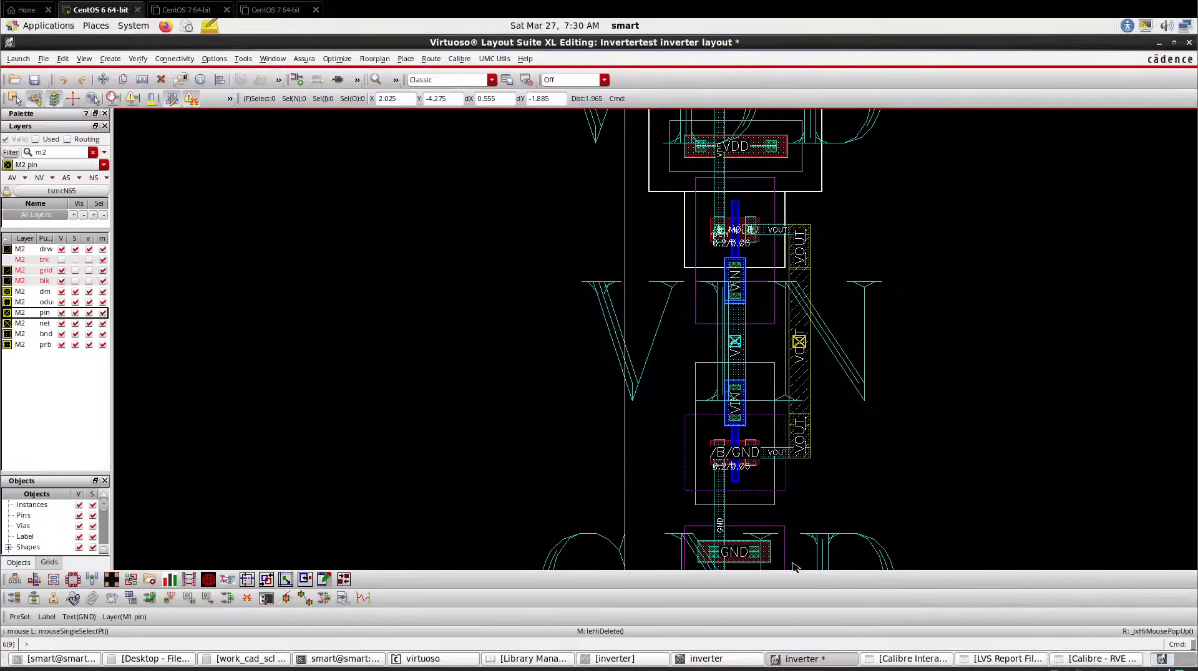
{"action": "left_click", "coordinate": [844, 363]}
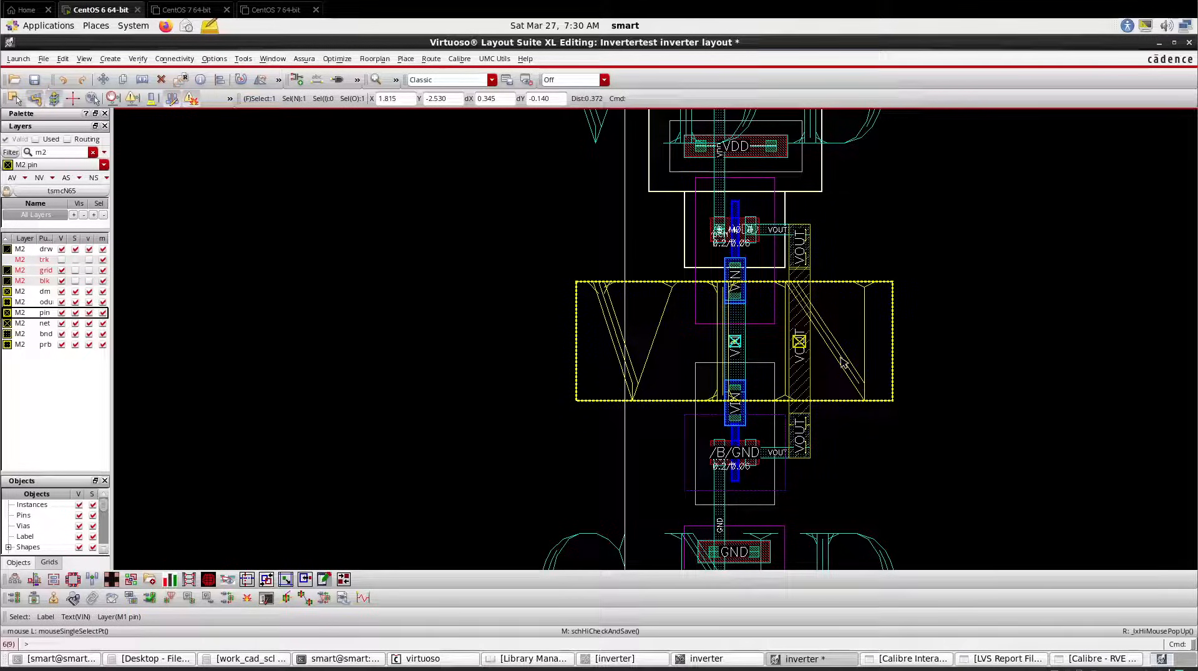
{"action": "key", "text": "Delete"}
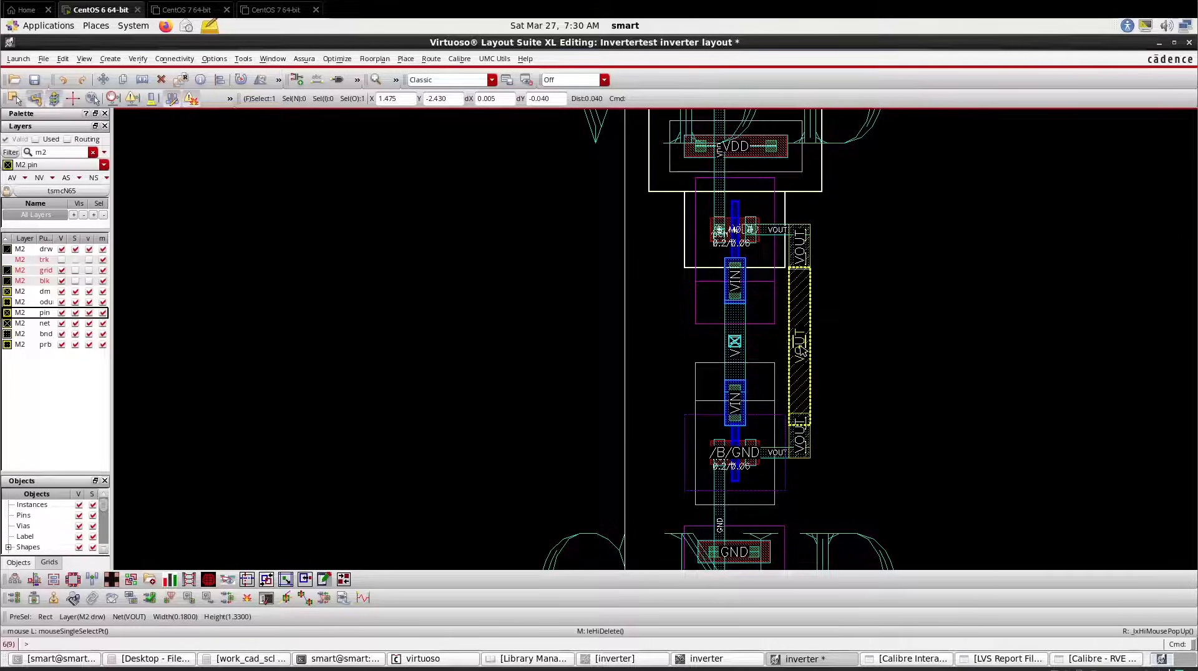
Inspect the connectivity properties and I/O type of the layout's VOUT and VIN pins
{"action": "key", "text": "q"}
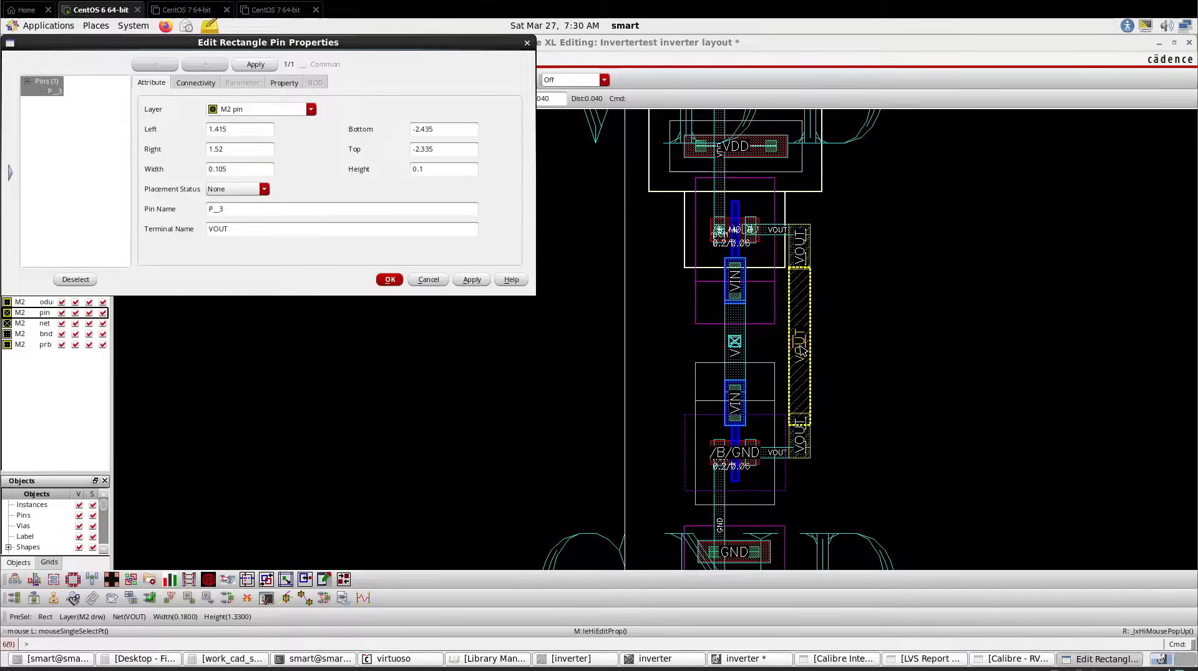
{"action": "left_click", "coordinate": [213, 83]}
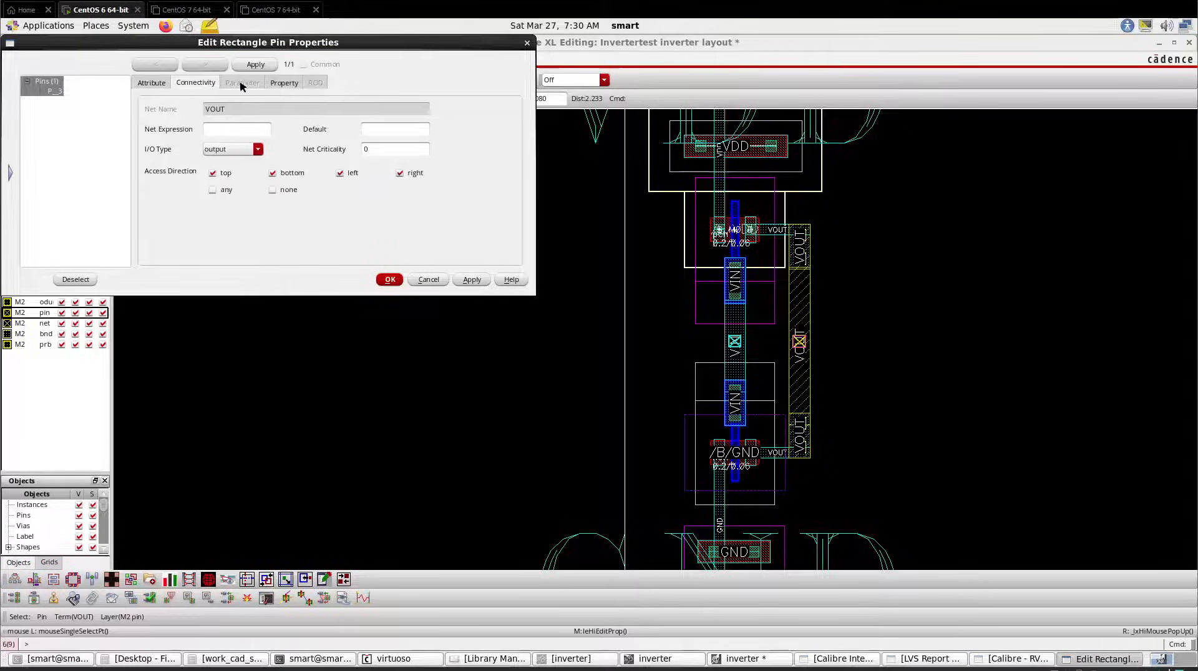
{"action": "left_click", "coordinate": [527, 42]}
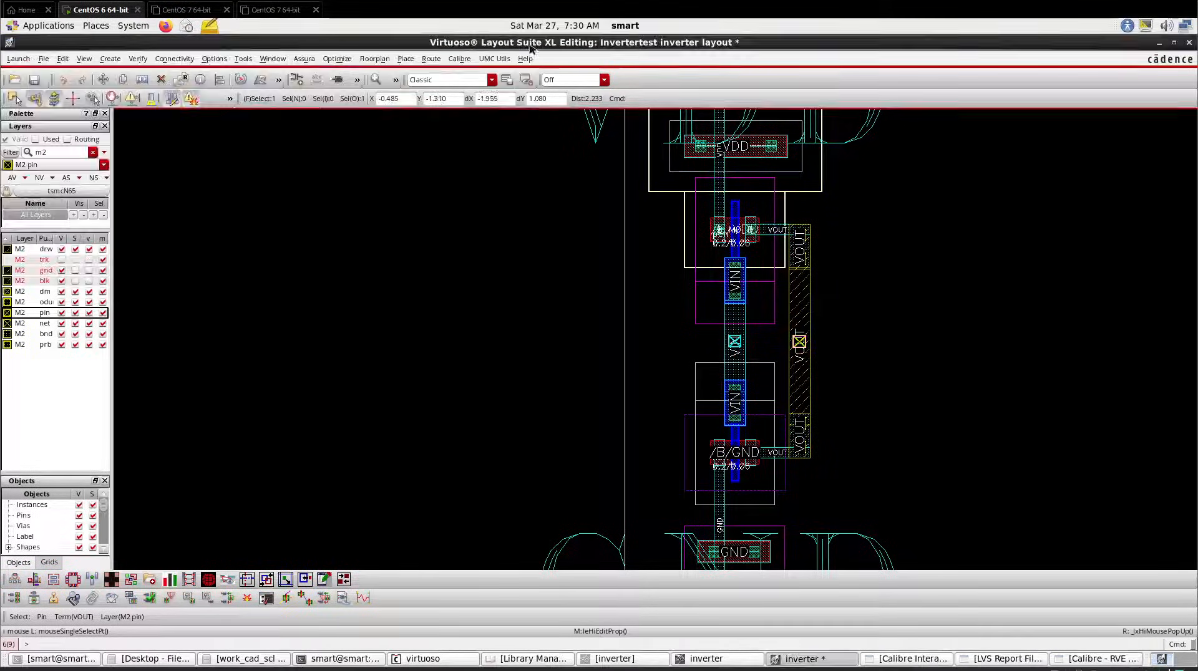
{"action": "middle_click", "coordinate": [736, 345]}
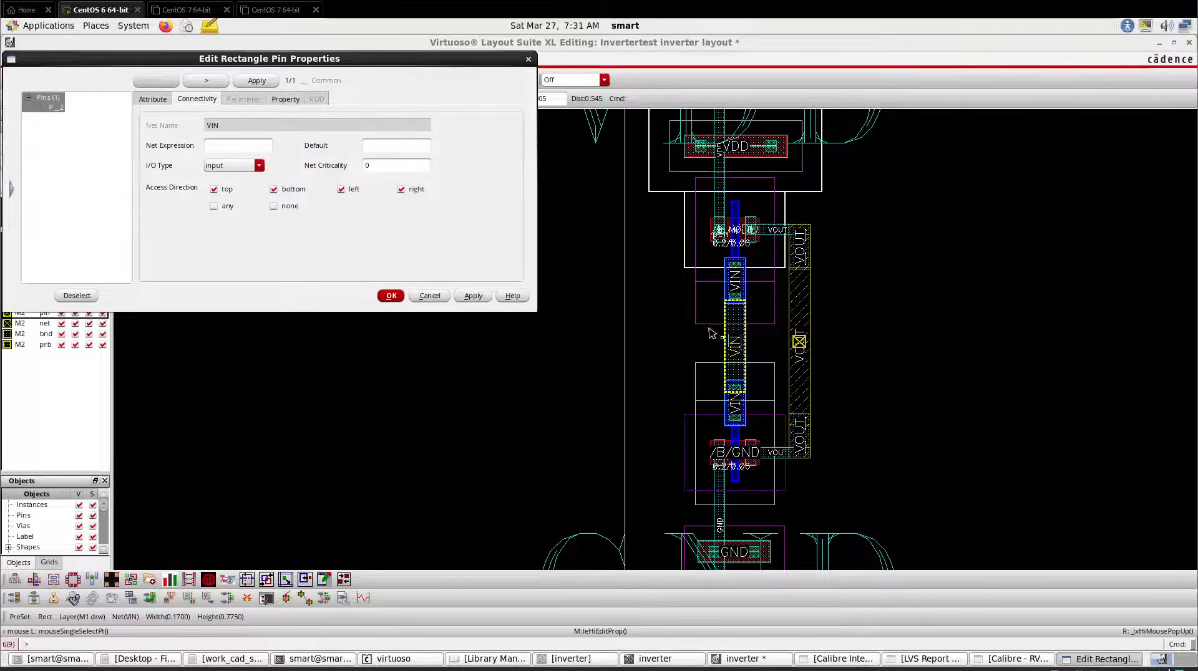
{"action": "left_click", "coordinate": [528, 60]}
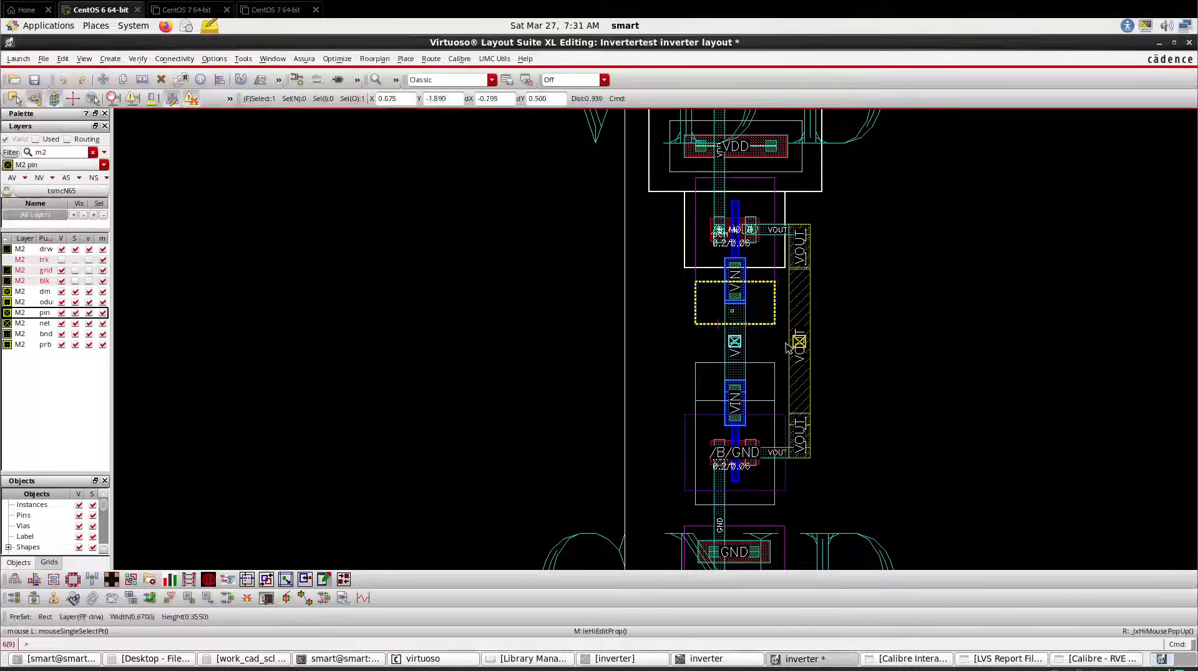
Glance at the inverter schematic and inspect the connectivity properties of the layout's GND pin
{"action": "scroll", "coordinate": [685, 373], "scroll_direction": "down", "scroll_amount": 1}
{"action": "scroll", "coordinate": [710, 502], "scroll_direction": "up", "scroll_amount": 1}
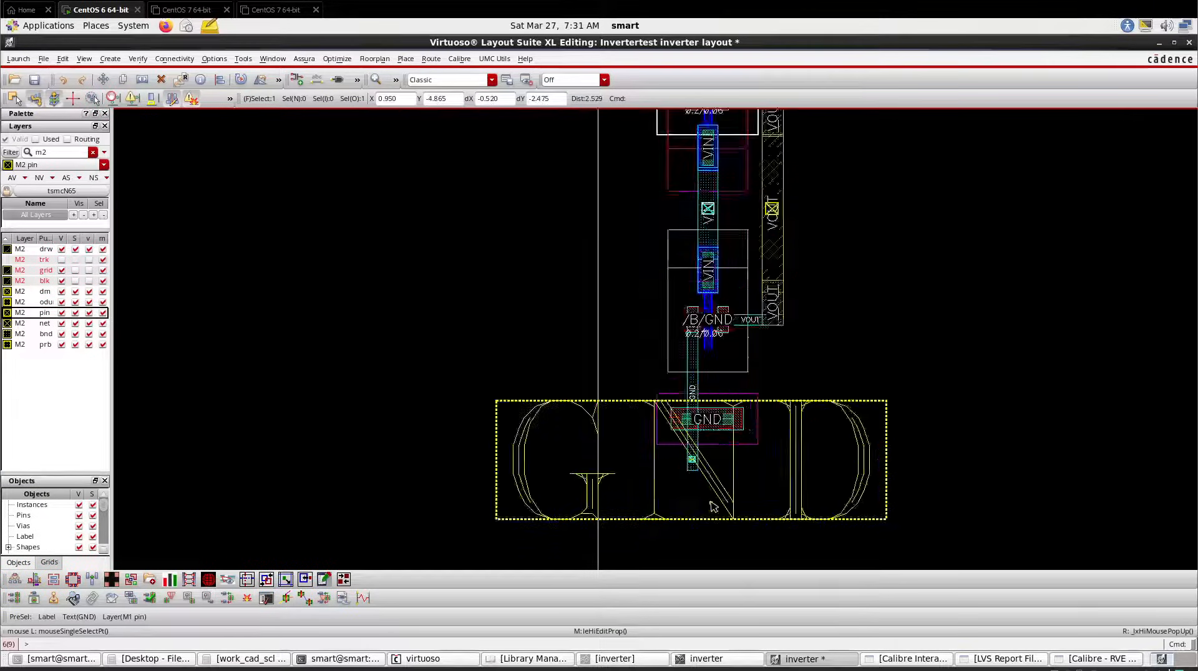
{"action": "scroll", "coordinate": [713, 505], "scroll_direction": "up", "scroll_amount": 1}
{"action": "left_click", "coordinate": [736, 661]}
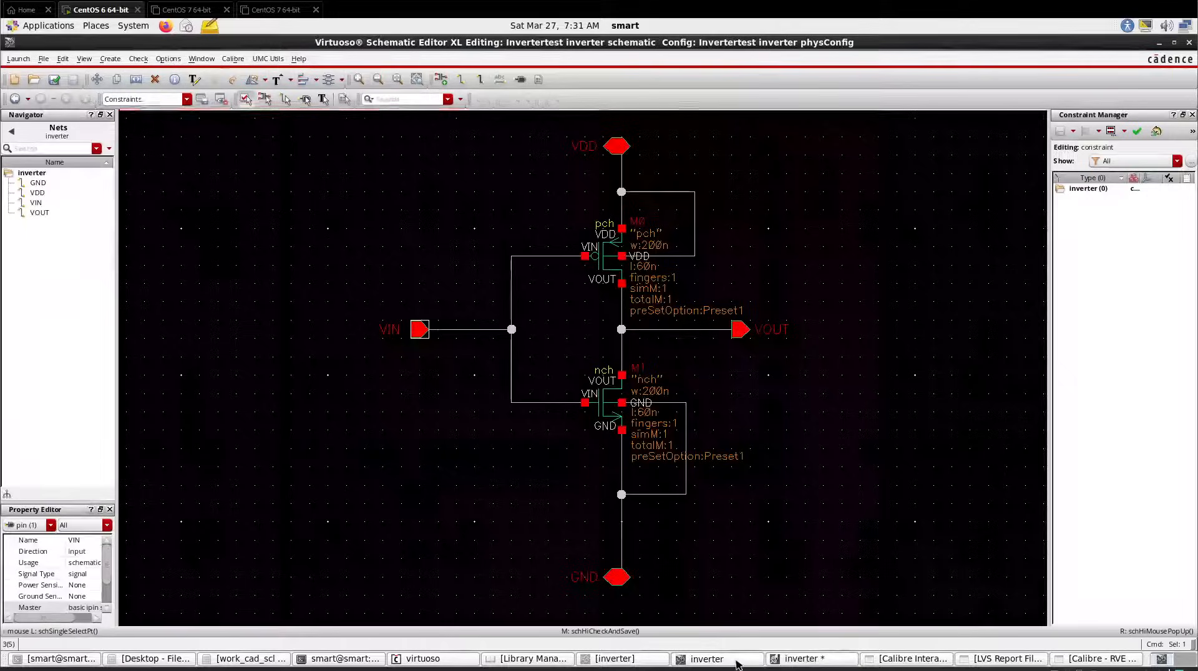
{"action": "left_click", "coordinate": [736, 662]}
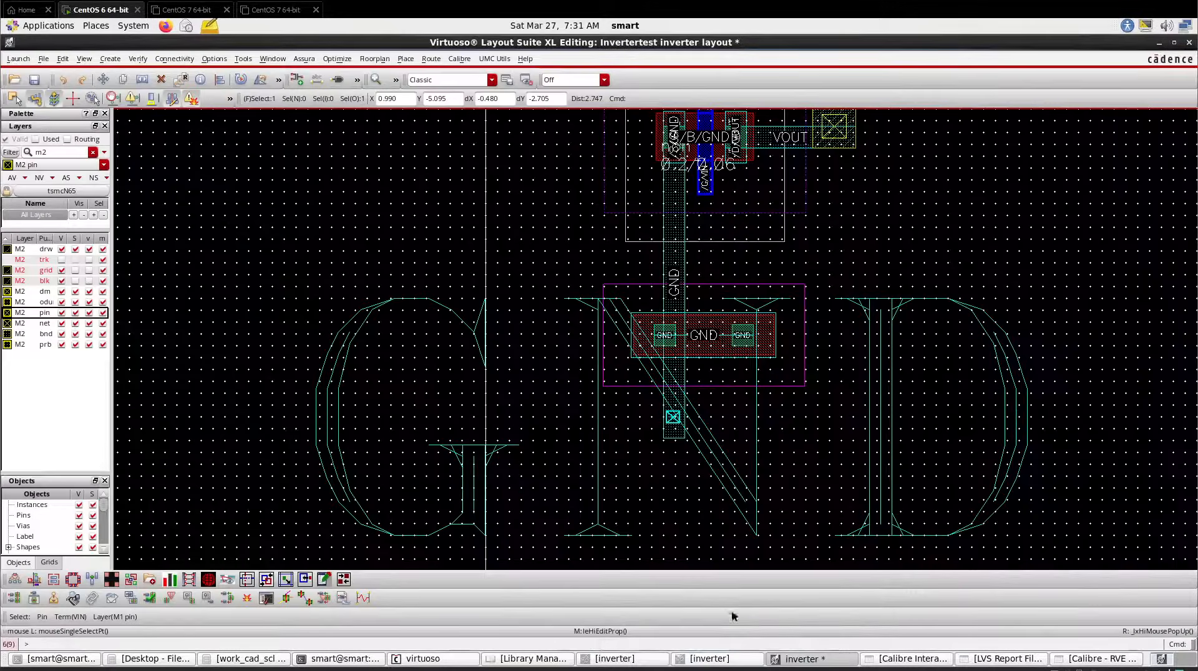
{"action": "middle_click", "coordinate": [671, 421]}
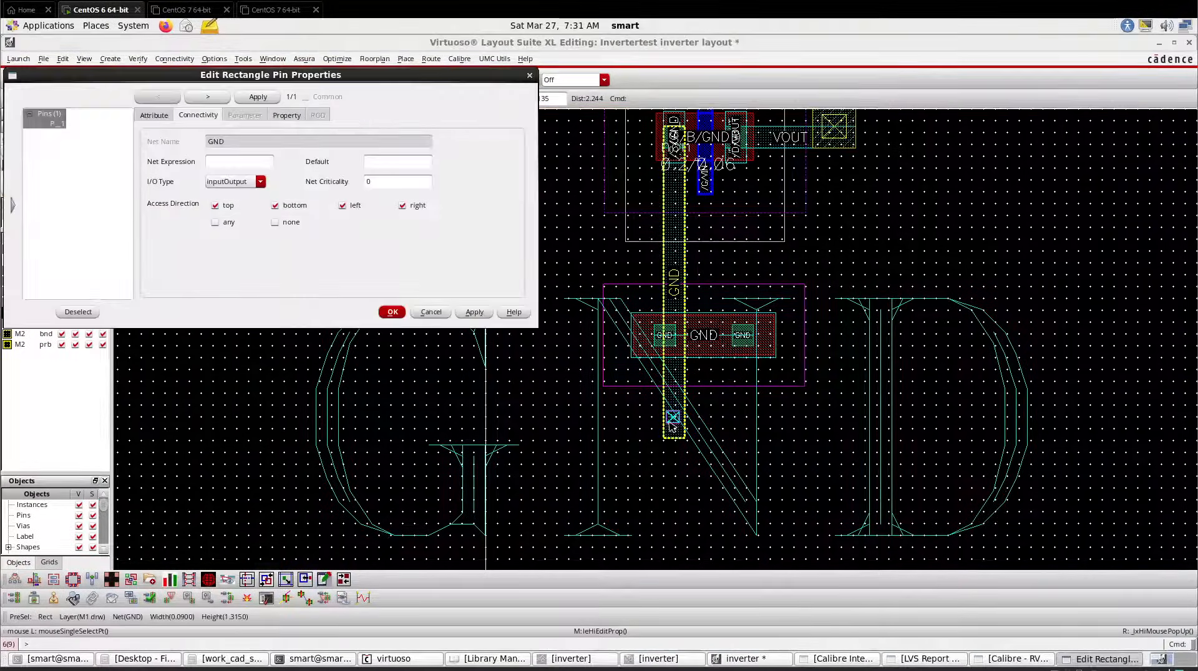
{"action": "left_click", "coordinate": [529, 75]}
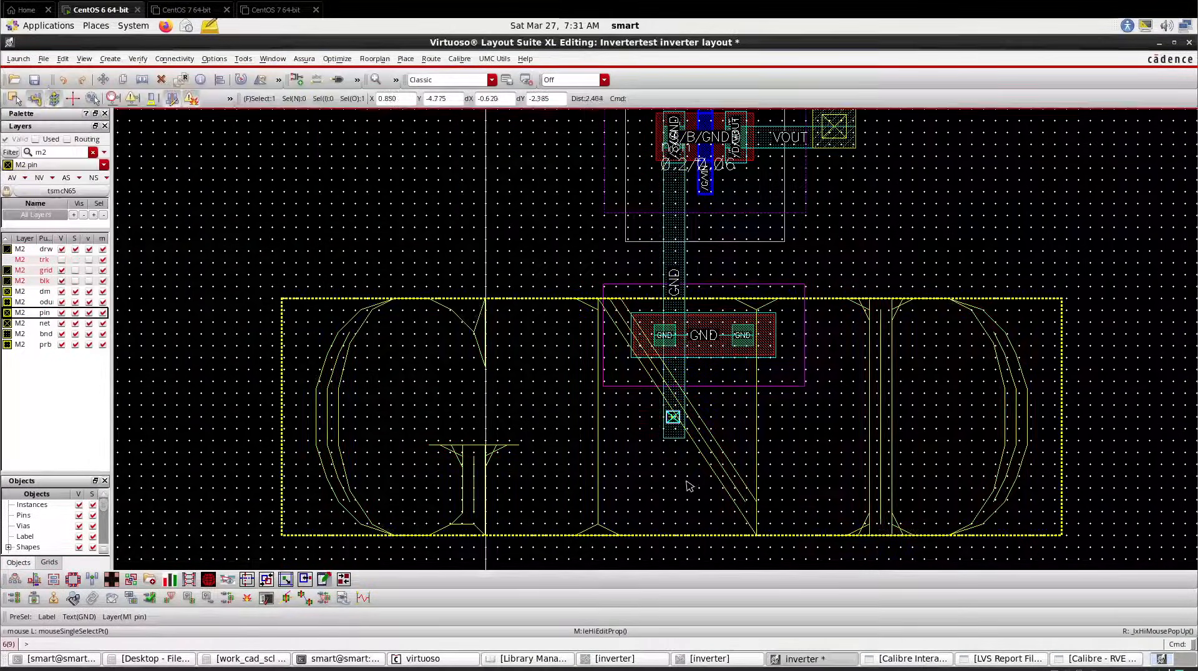
Inspect the connectivity properties of the layout's VDD pin and deselect it
{"action": "scroll", "coordinate": [687, 484], "scroll_direction": "down", "scroll_amount": 2}
{"action": "scroll", "coordinate": [680, 223], "scroll_direction": "up", "scroll_amount": 2}
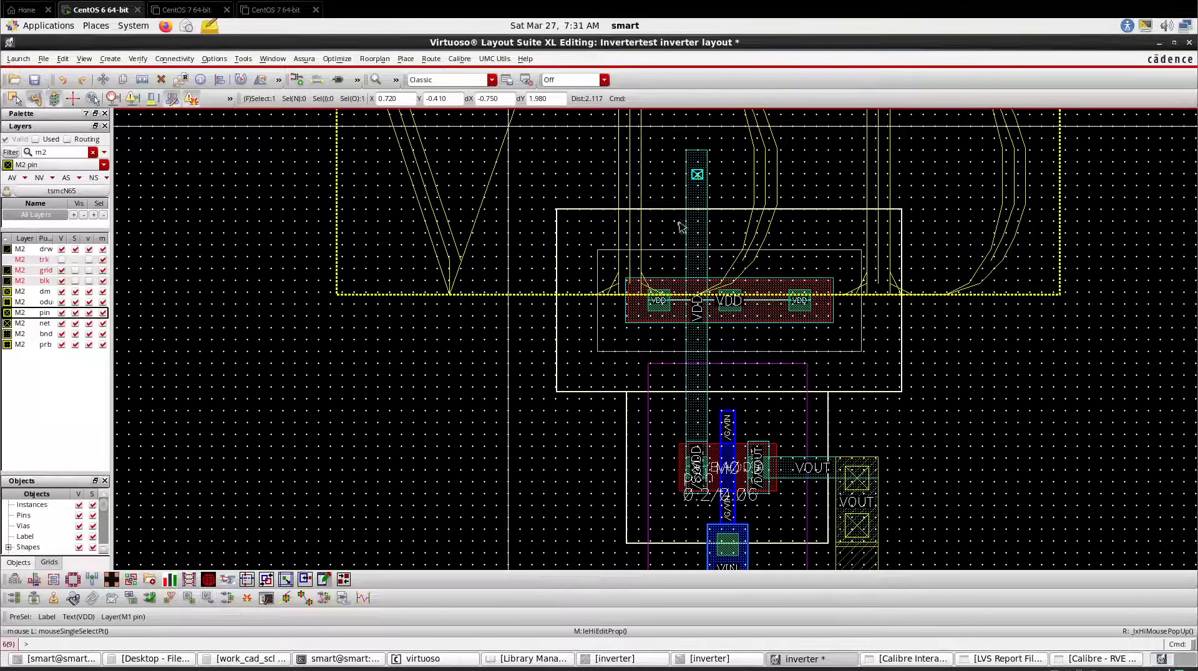
{"action": "middle_click", "coordinate": [697, 175]}
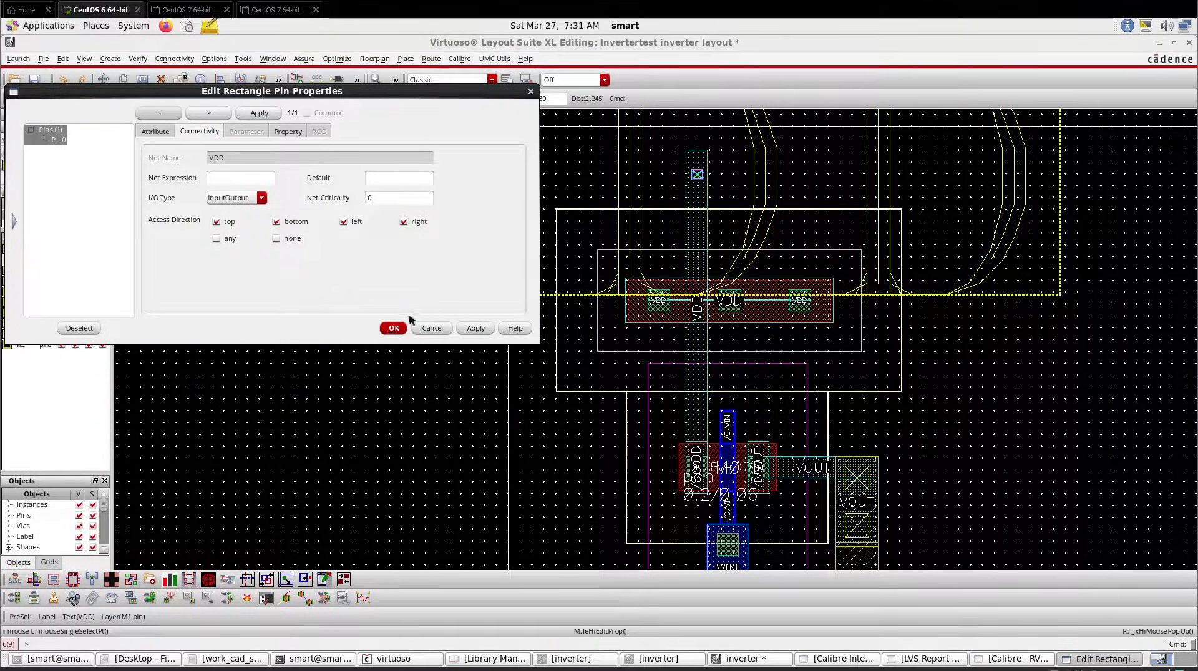
{"action": "left_click", "coordinate": [393, 328]}
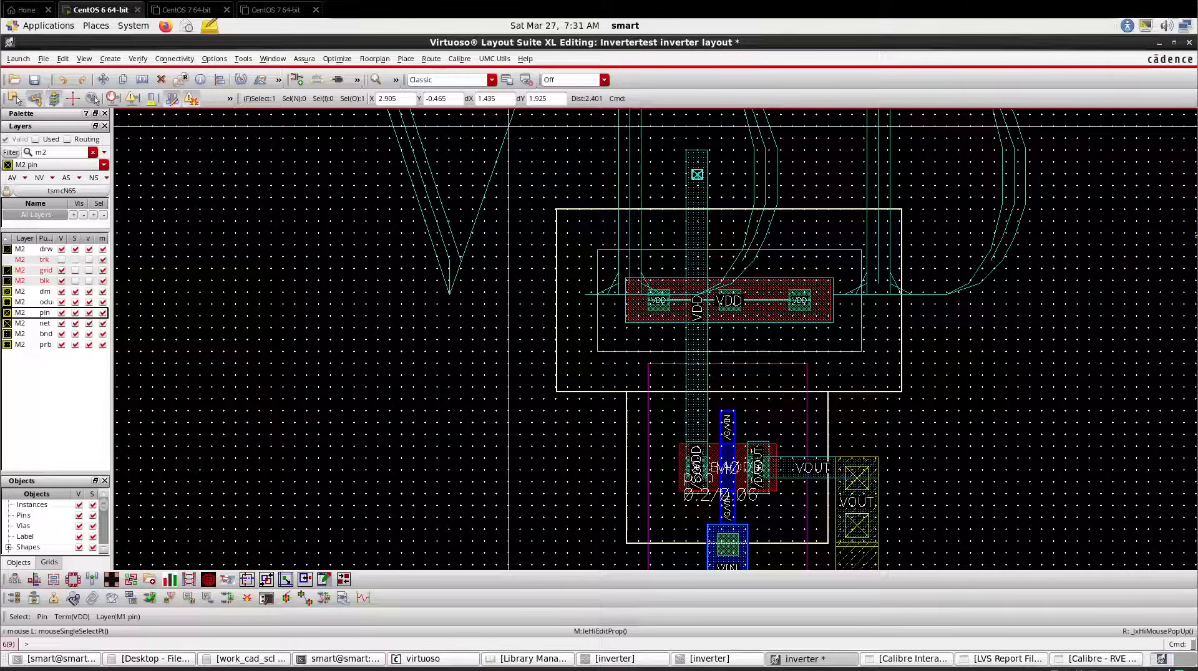
{"action": "scroll", "coordinate": [916, 316], "scroll_direction": "down", "scroll_amount": 2}
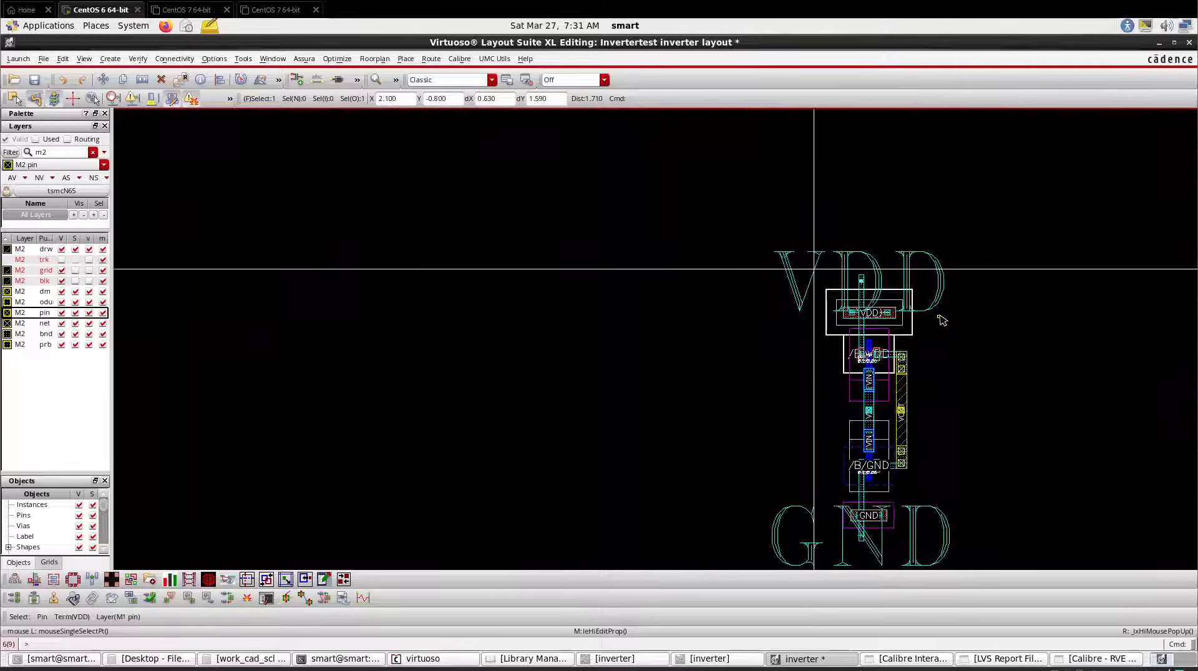
{"action": "key", "text": "ctrl+d"}
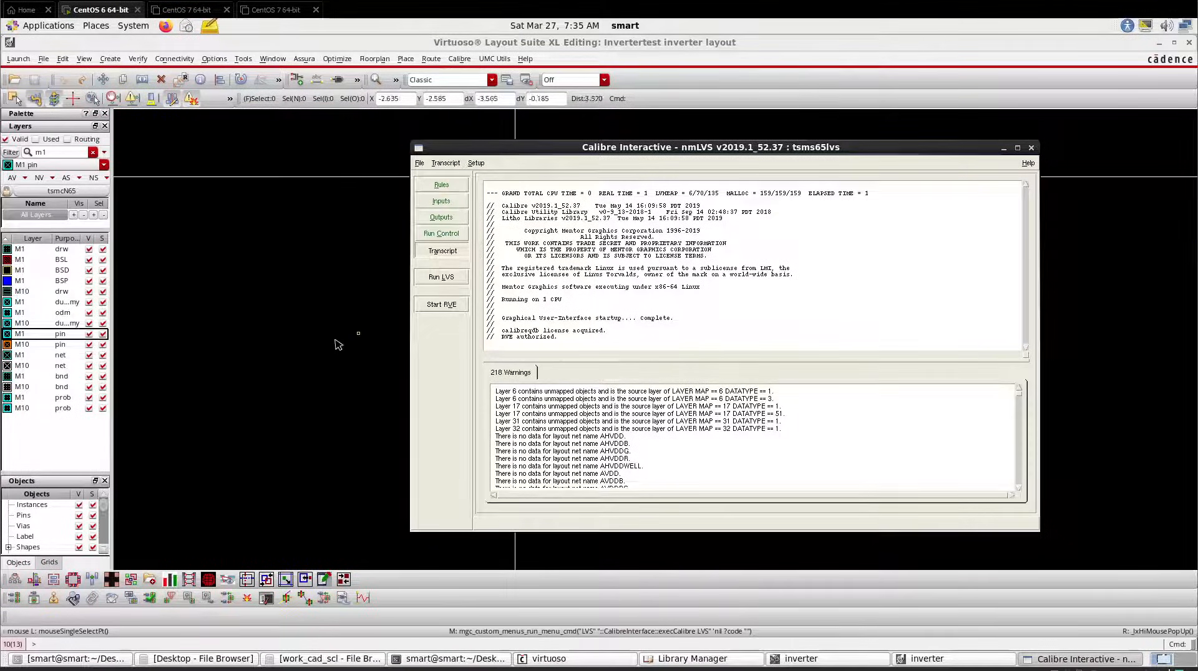
Rerun Calibre LVS on the fully labelled inverter layout, overwriting the layout file inverter.calibre.db
{"action": "left_click_drag", "start_coordinate": [516, 149], "coordinate": [714, 161]}
{"action": "left_click", "coordinate": [288, 310]}
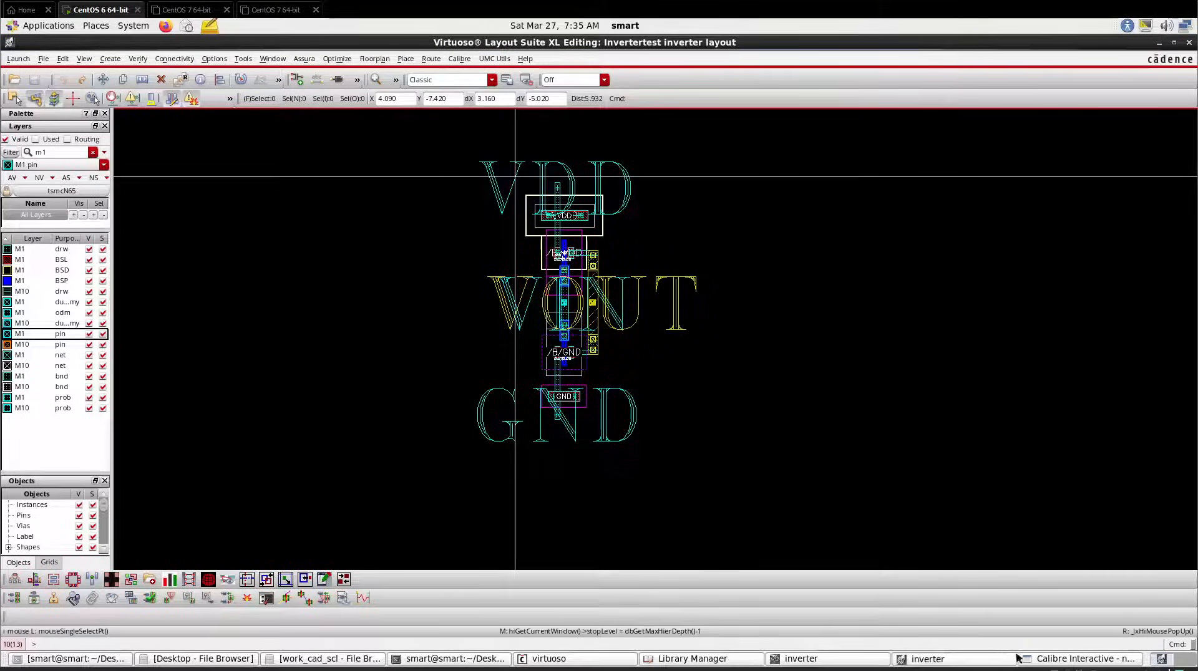
{"action": "left_click", "coordinate": [1060, 659]}
{"action": "left_click", "coordinate": [650, 288]}
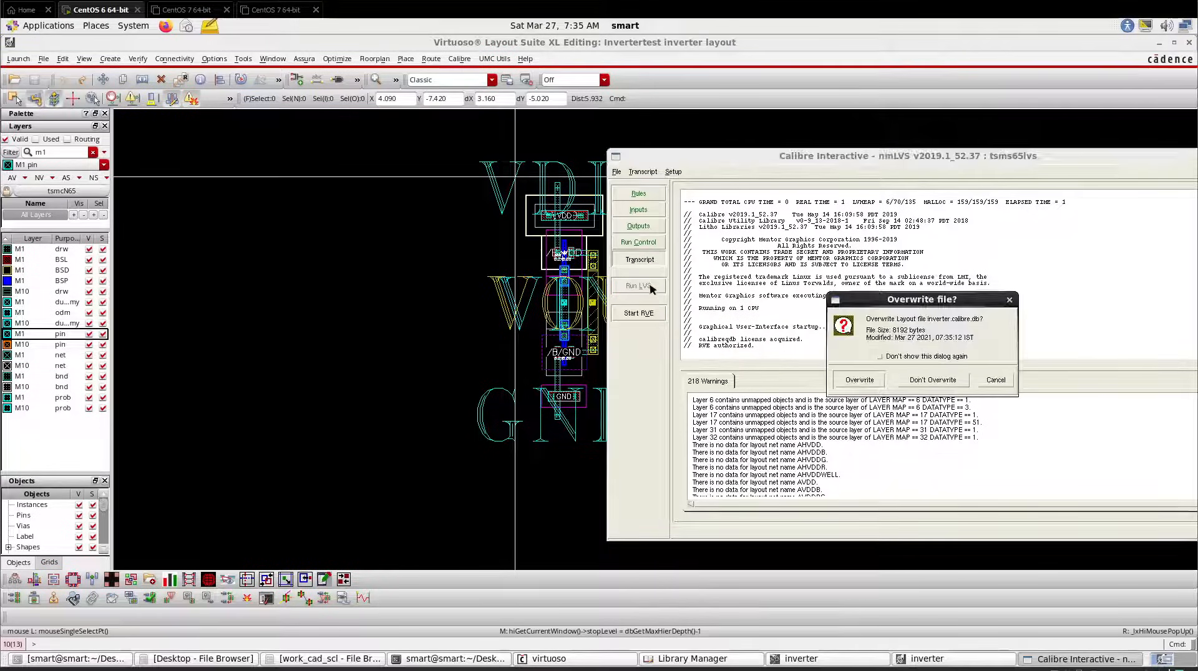
{"action": "left_click", "coordinate": [859, 381]}
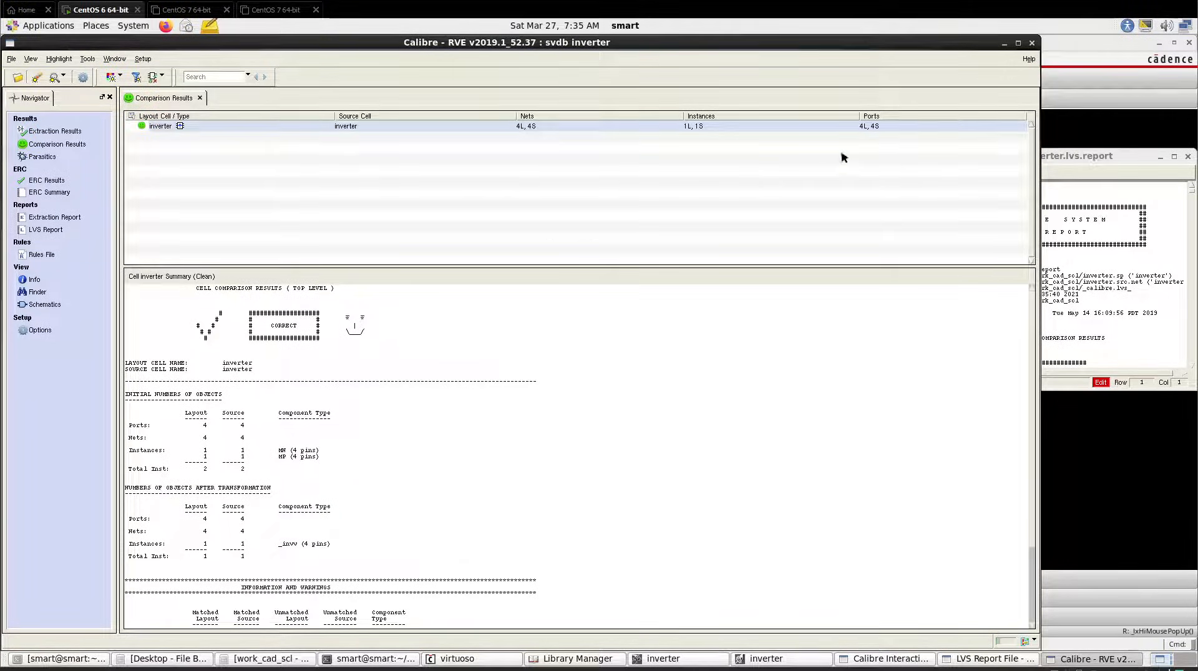
Close the RVE comparison results, the LVS report and the Calibre nmLVS window to return to the layout
{"action": "left_click", "coordinate": [1031, 43]}
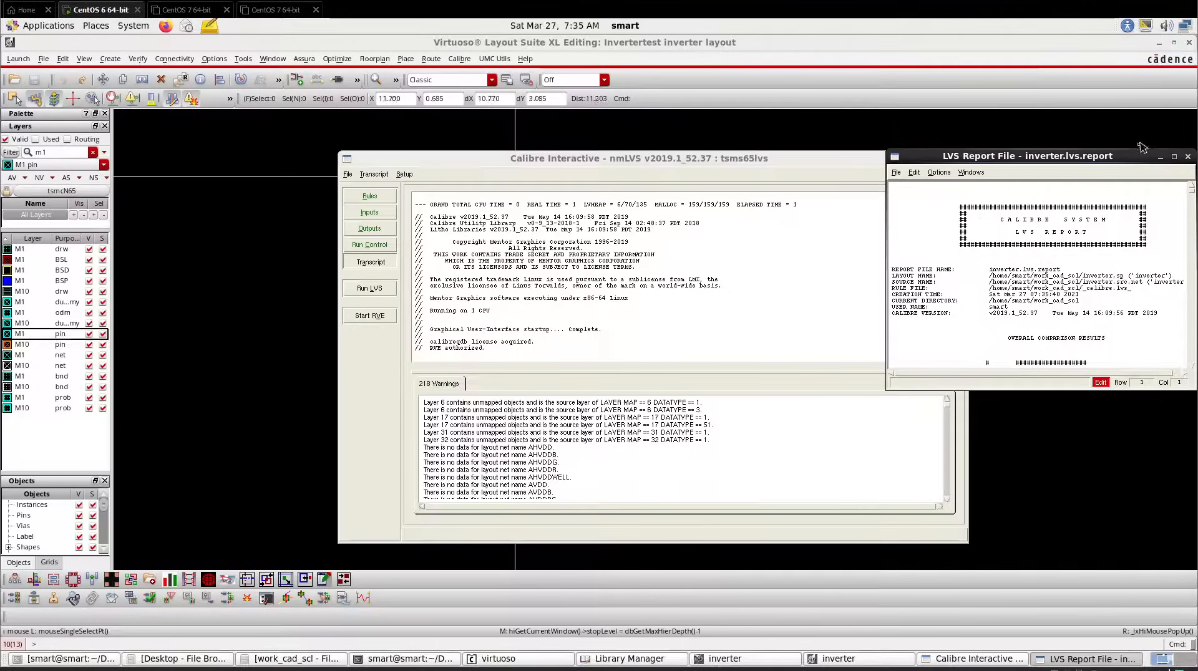
{"action": "left_click", "coordinate": [1185, 158]}
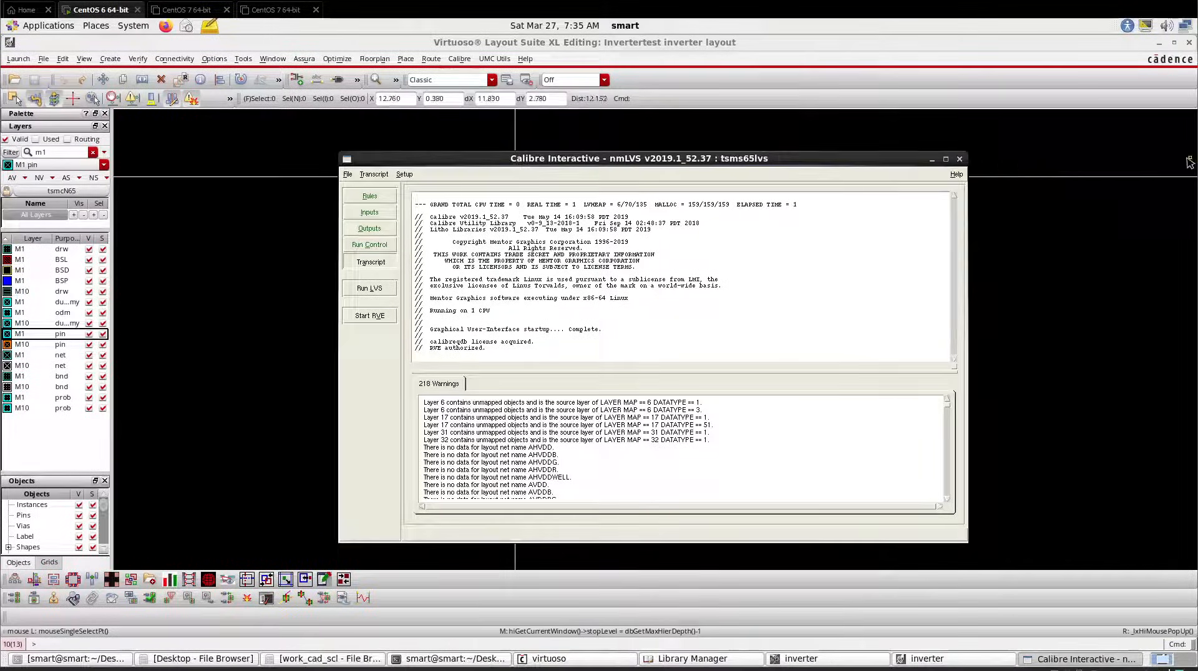
{"action": "left_click", "coordinate": [959, 161]}
{"action": "left_click", "coordinate": [664, 377]}
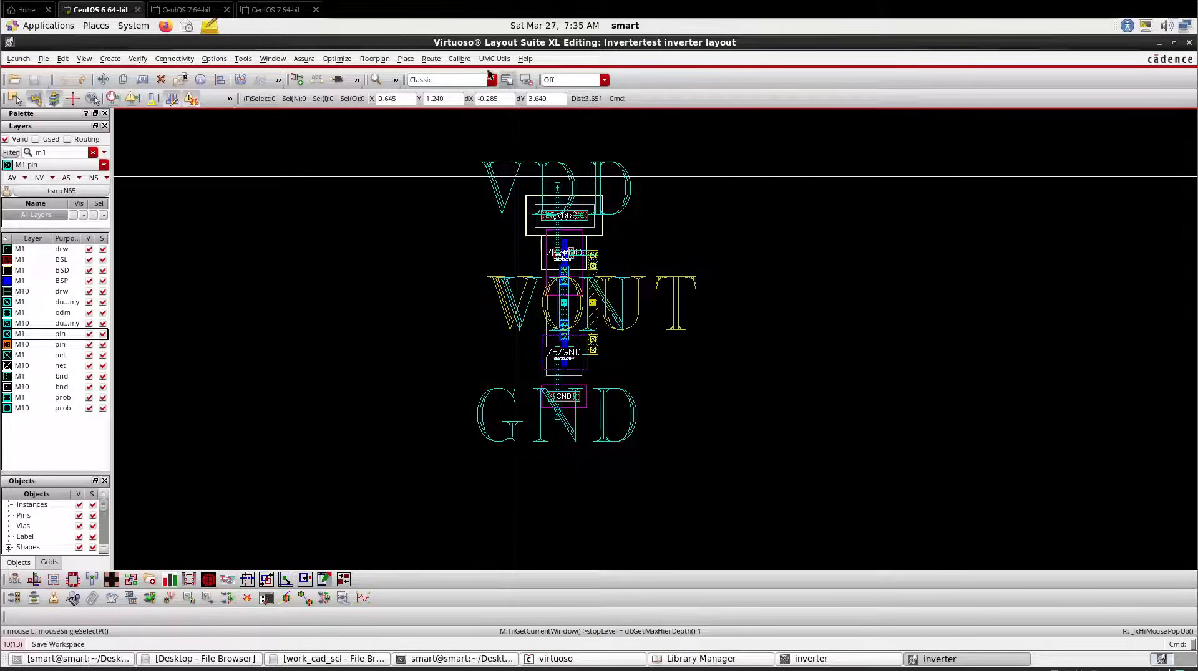
Run Calibre PEX on the inverter layout with the tsmc65_rcx_runset runset, overwriting the layout file inverter.calibre.db
{"action": "left_click", "coordinate": [458, 59]}
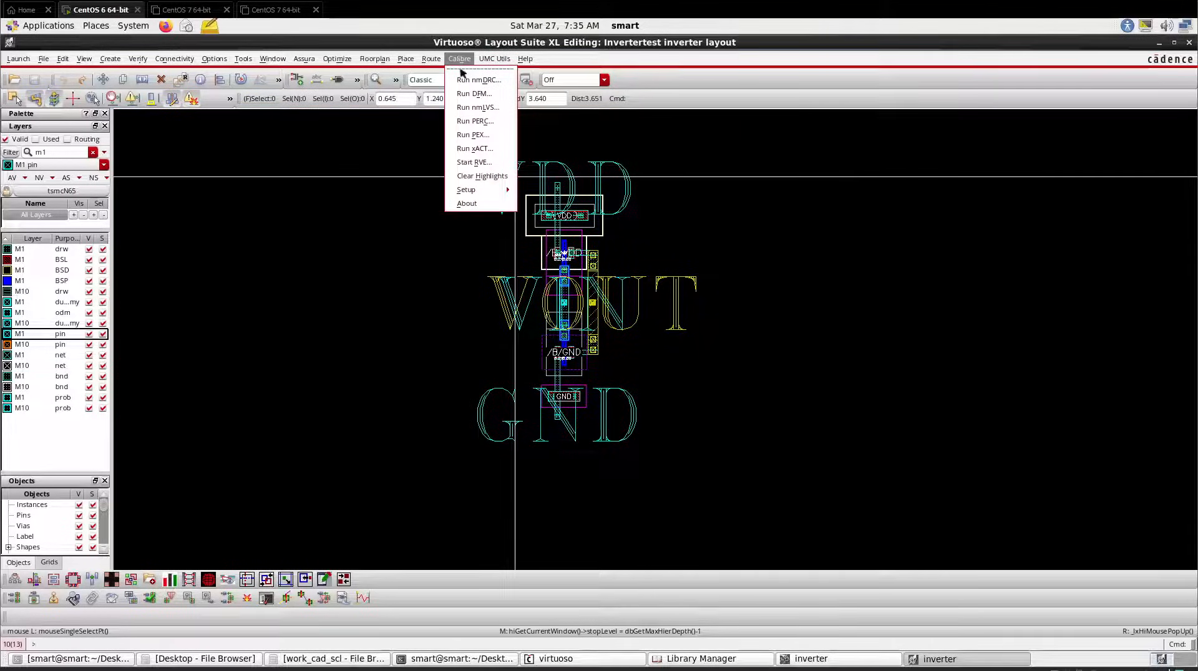
{"action": "left_click", "coordinate": [476, 135]}
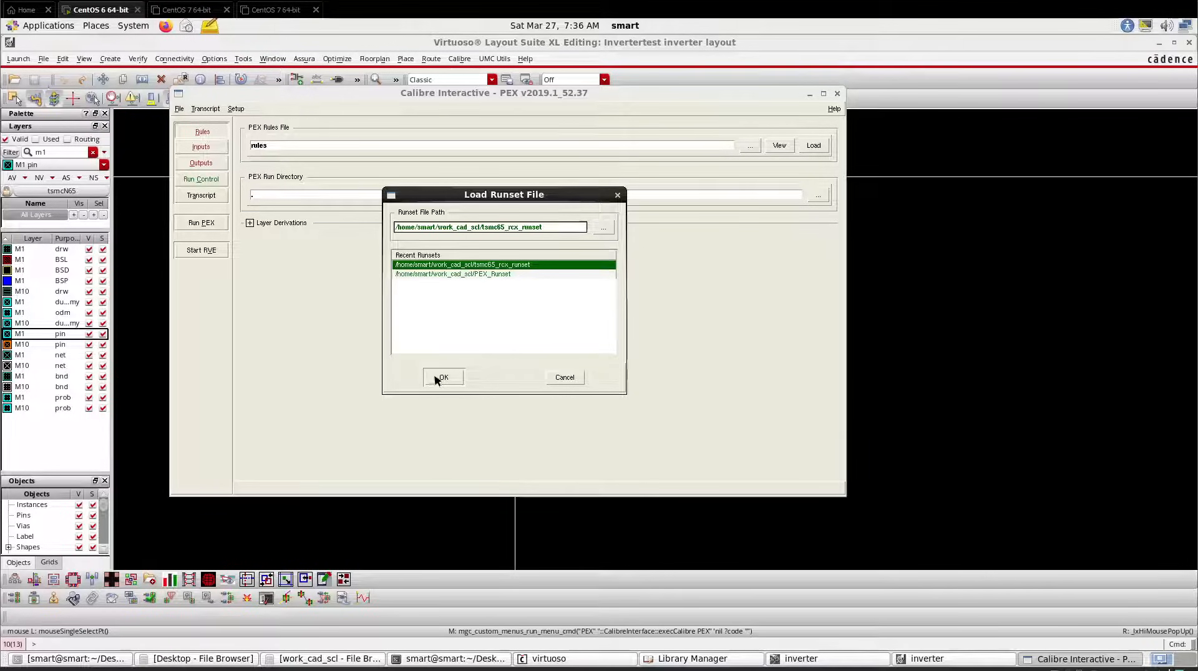
{"action": "left_click", "coordinate": [439, 378]}
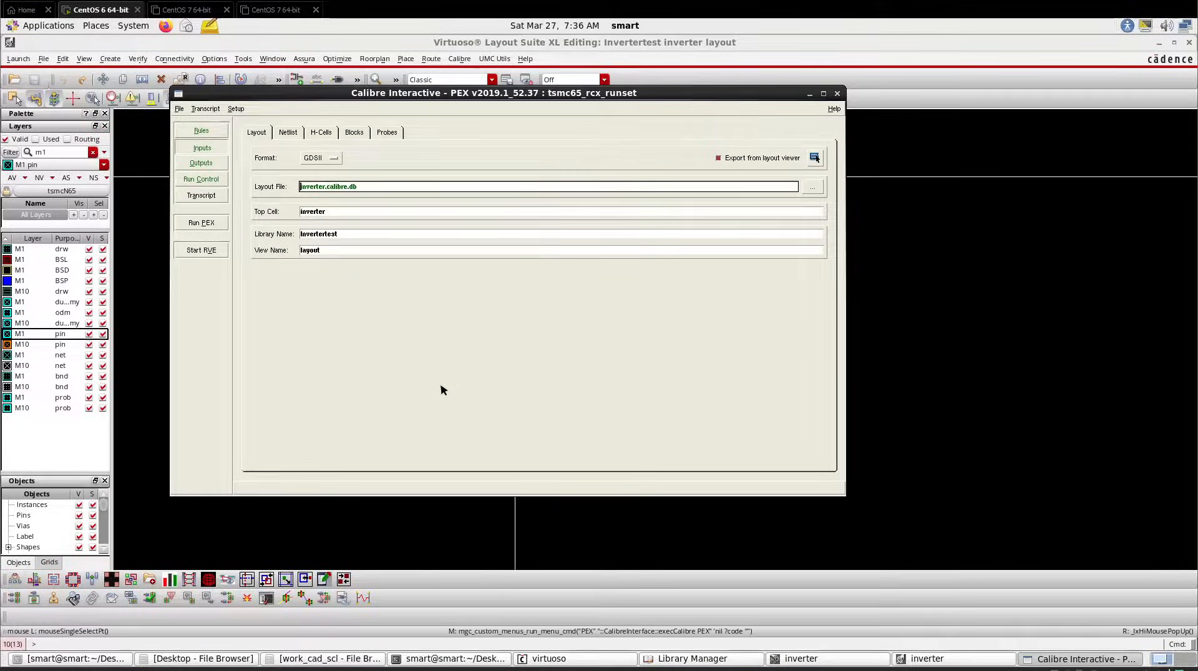
{"action": "left_click", "coordinate": [203, 225]}
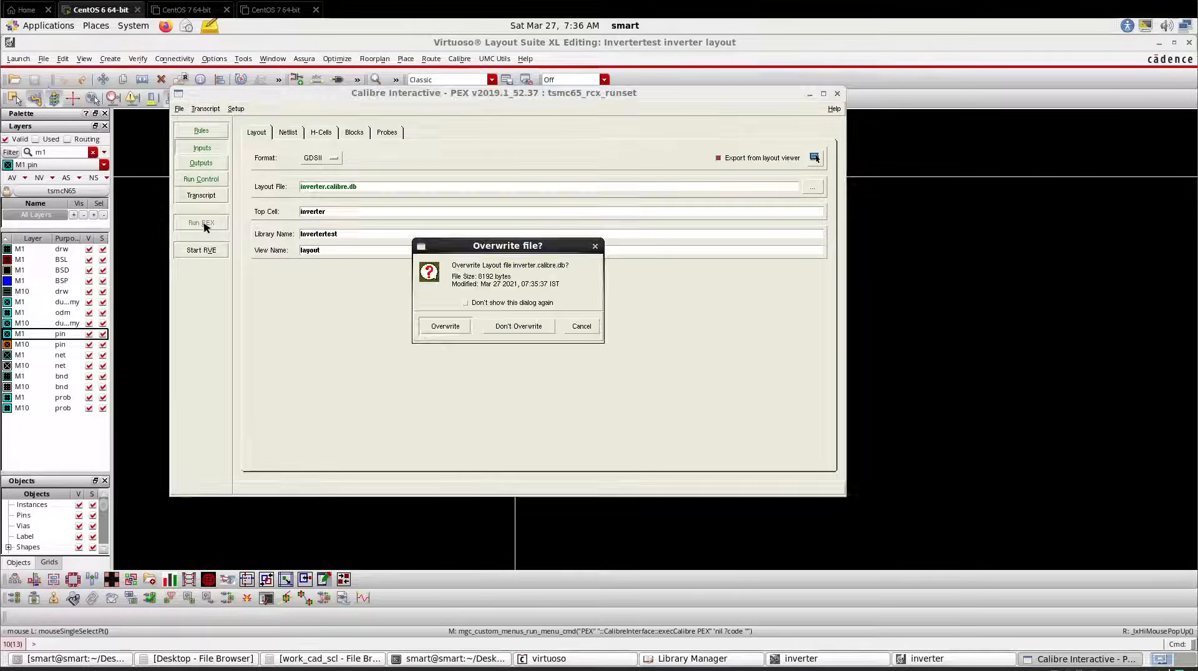
{"action": "left_click", "coordinate": [463, 330]}
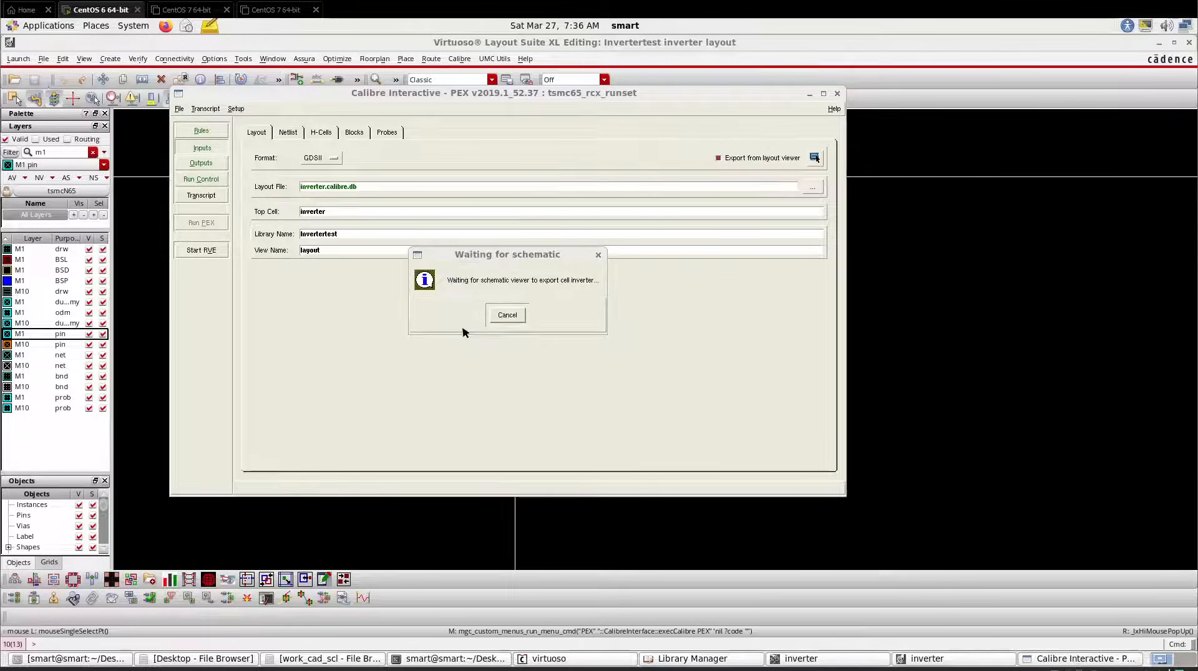
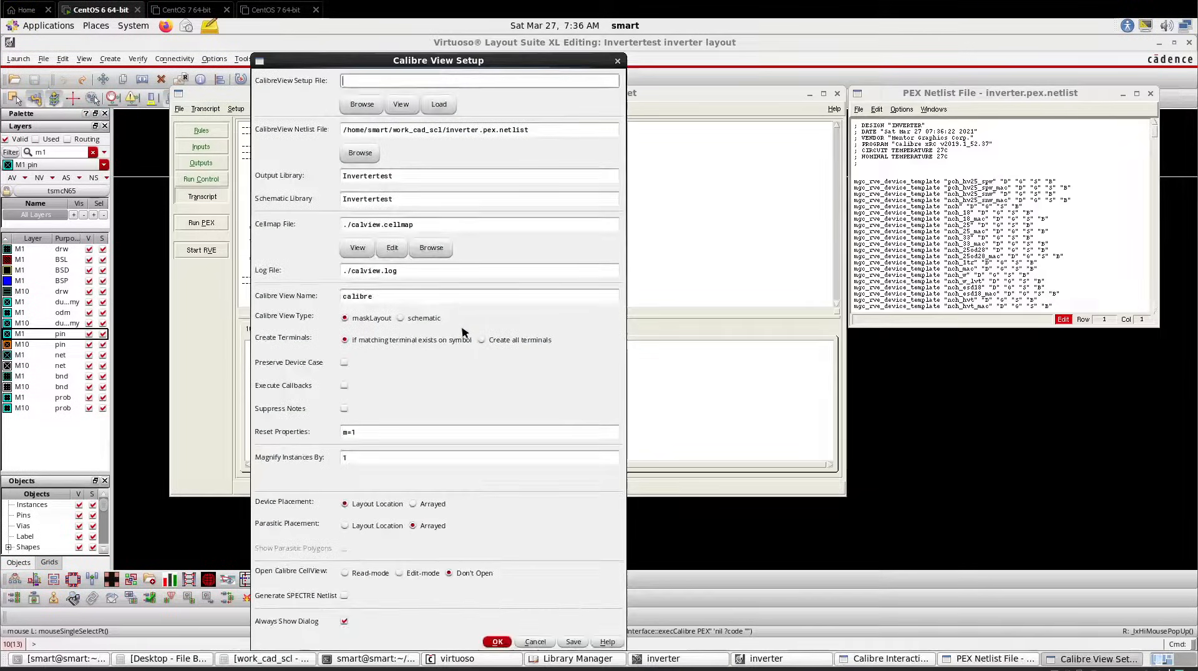
Generate the Calibre view as a schematic with all terminals created and arrayed device placement, and dismiss the completion message
{"action": "left_click", "coordinate": [501, 341]}
{"action": "left_click", "coordinate": [423, 318]}
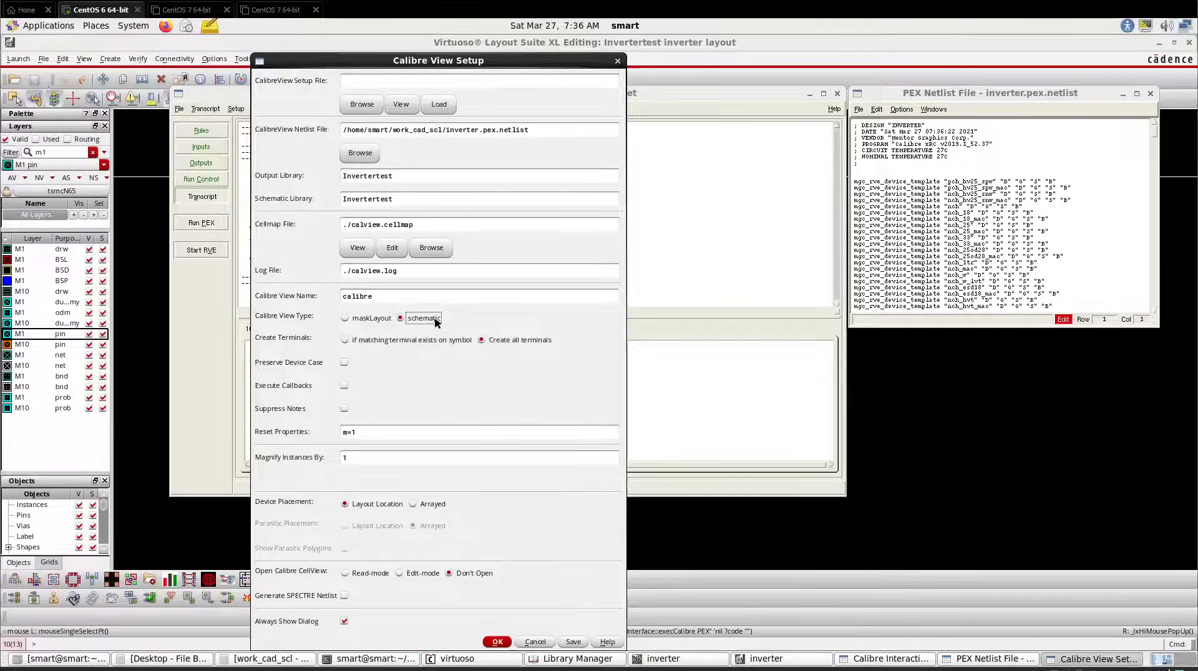
{"action": "left_click", "coordinate": [433, 506]}
{"action": "left_click", "coordinate": [499, 642]}
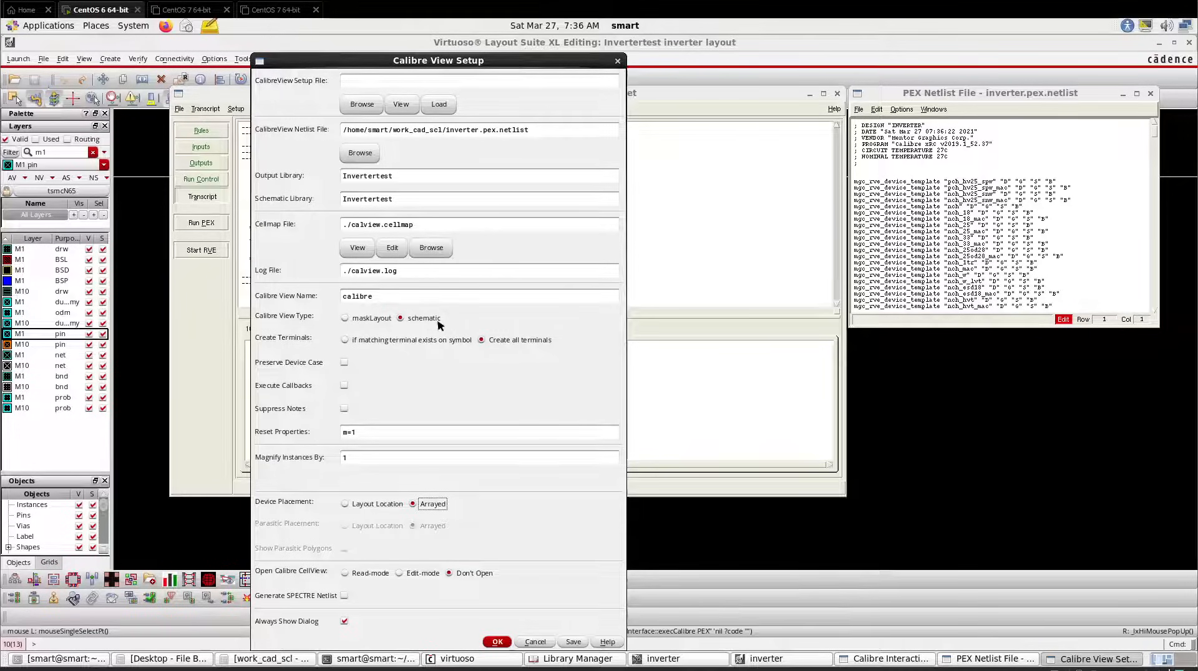
{"action": "left_click", "coordinate": [499, 644]}
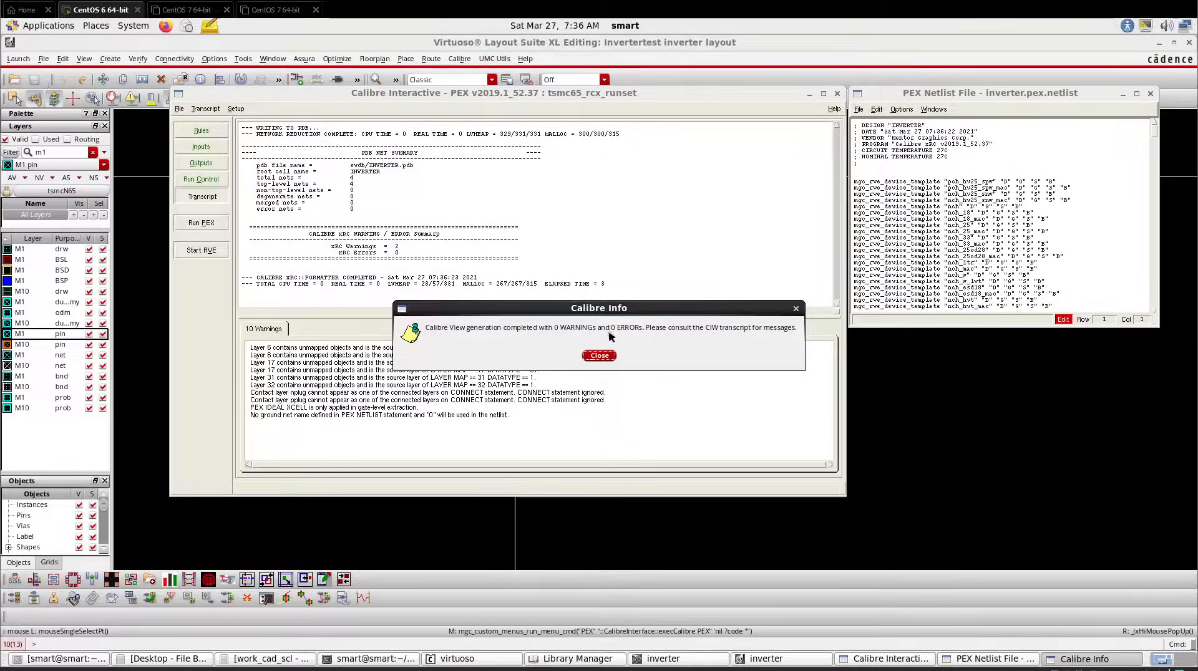
{"action": "left_click", "coordinate": [599, 356]}
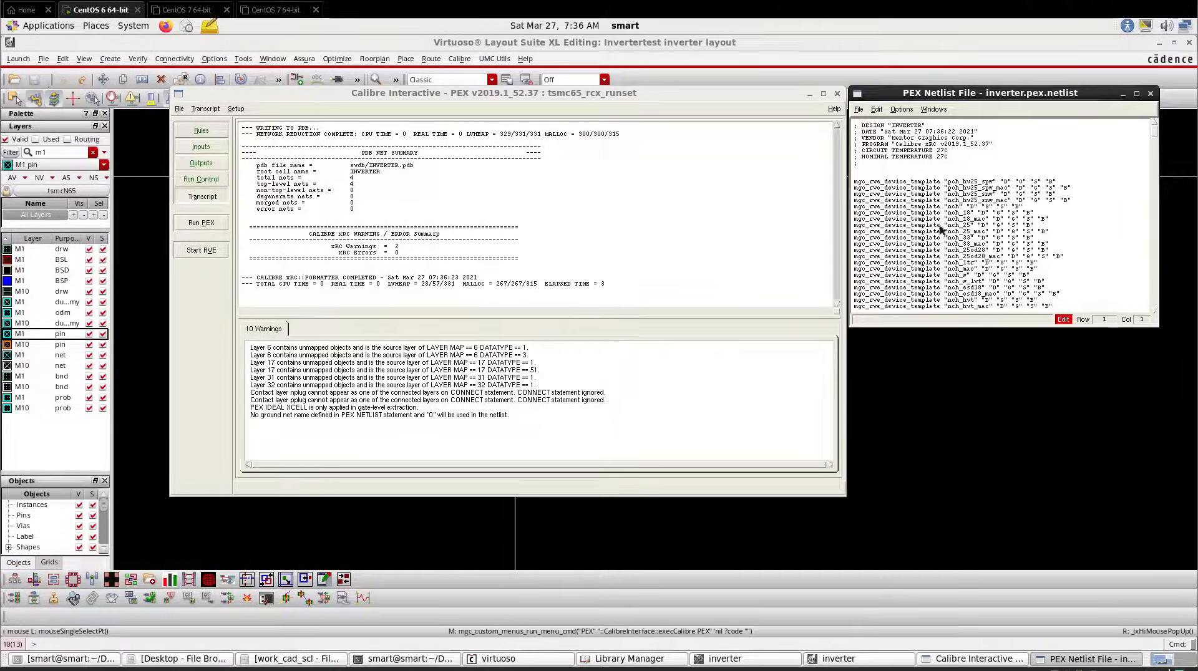
Close the PEX netlist file and the Calibre PEX window, saving the changes to tsmc65_rcx_runset
{"action": "left_click", "coordinate": [1149, 93]}
{"action": "left_click", "coordinate": [837, 93]}
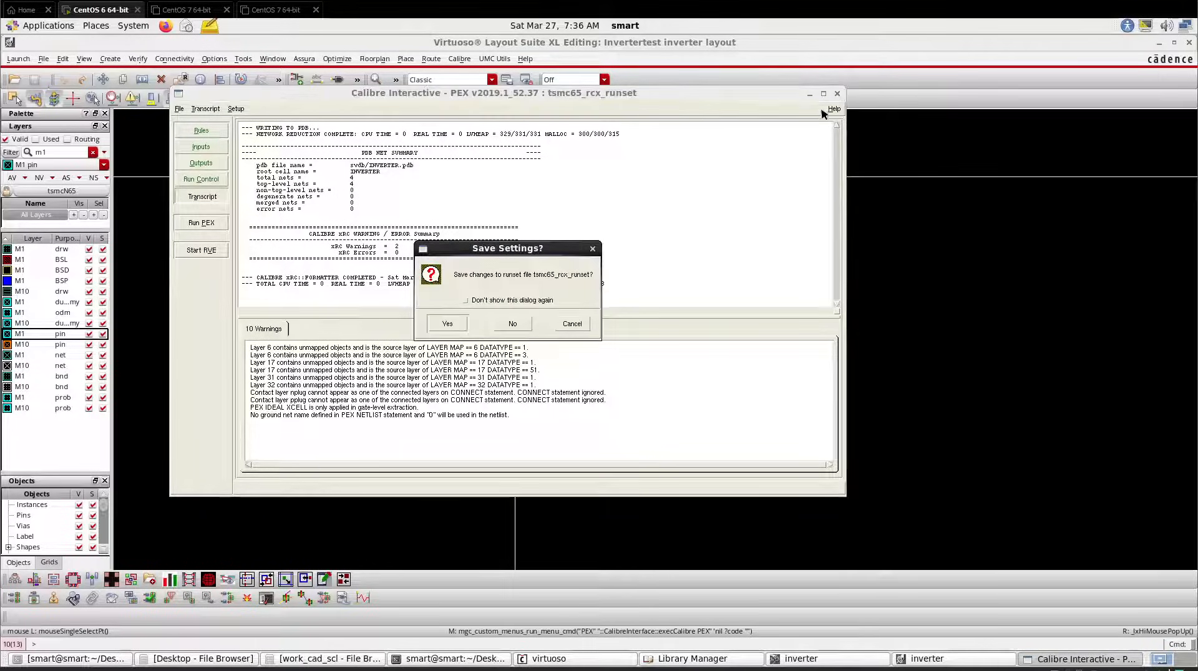
{"action": "left_click", "coordinate": [447, 325]}
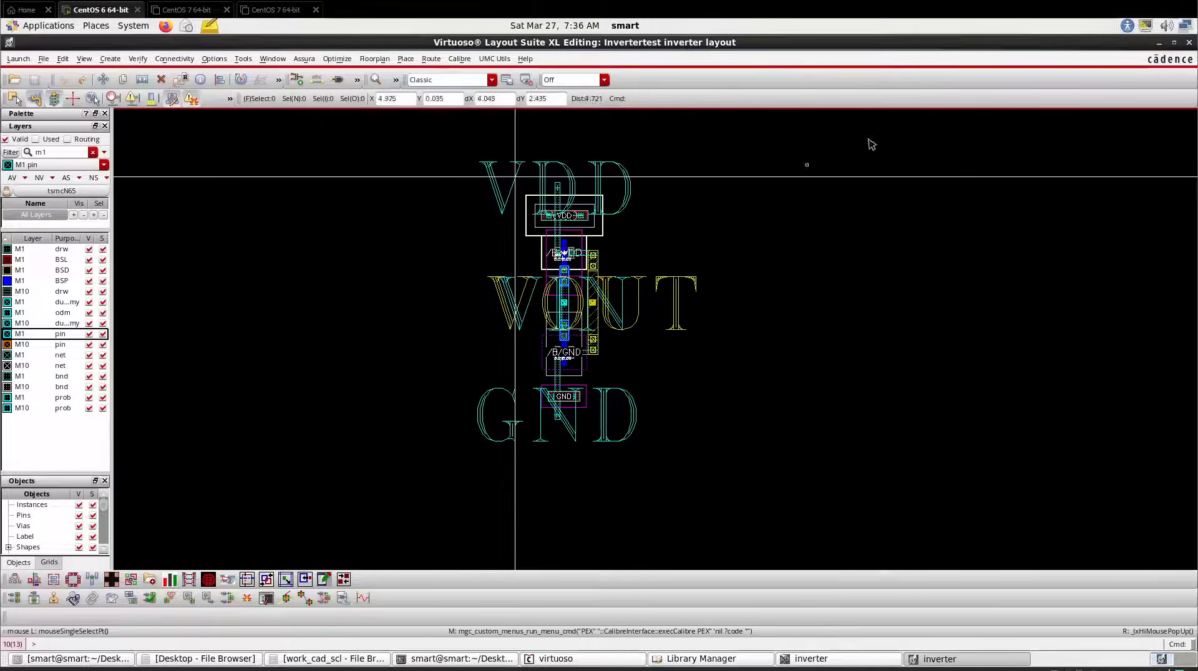
Close the inverter layout and schematic windows to return to the Library Manager
{"action": "left_click", "coordinate": [1173, 42]}
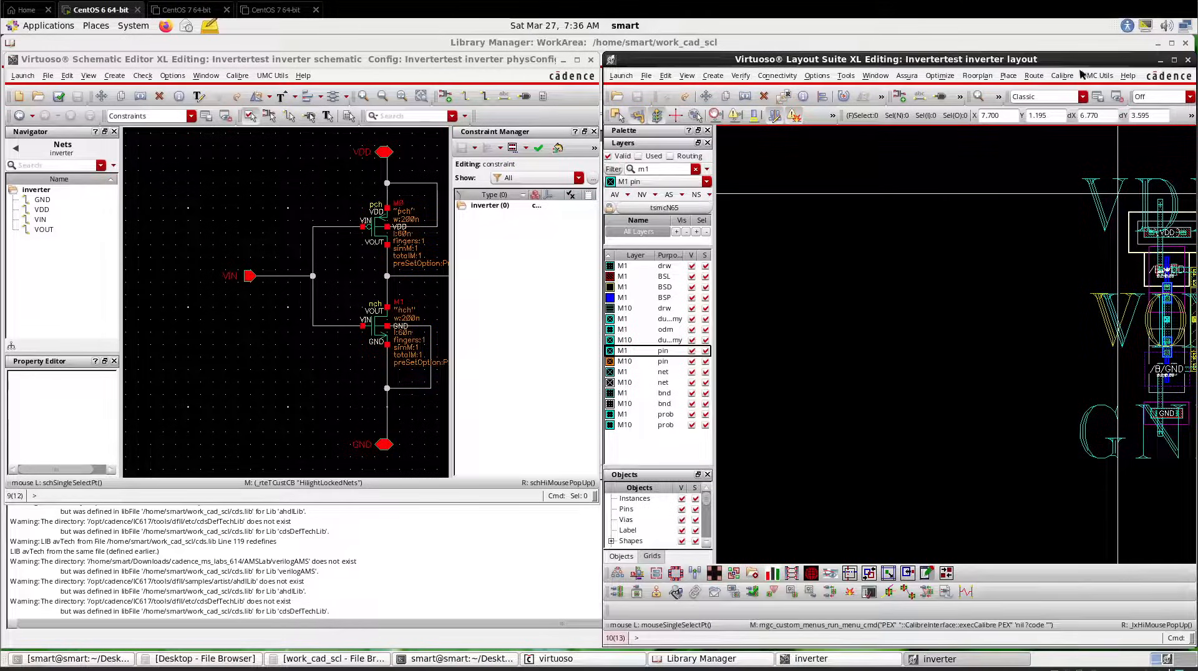
{"action": "left_click_drag", "start_coordinate": [1081, 59], "coordinate": [703, 44]}
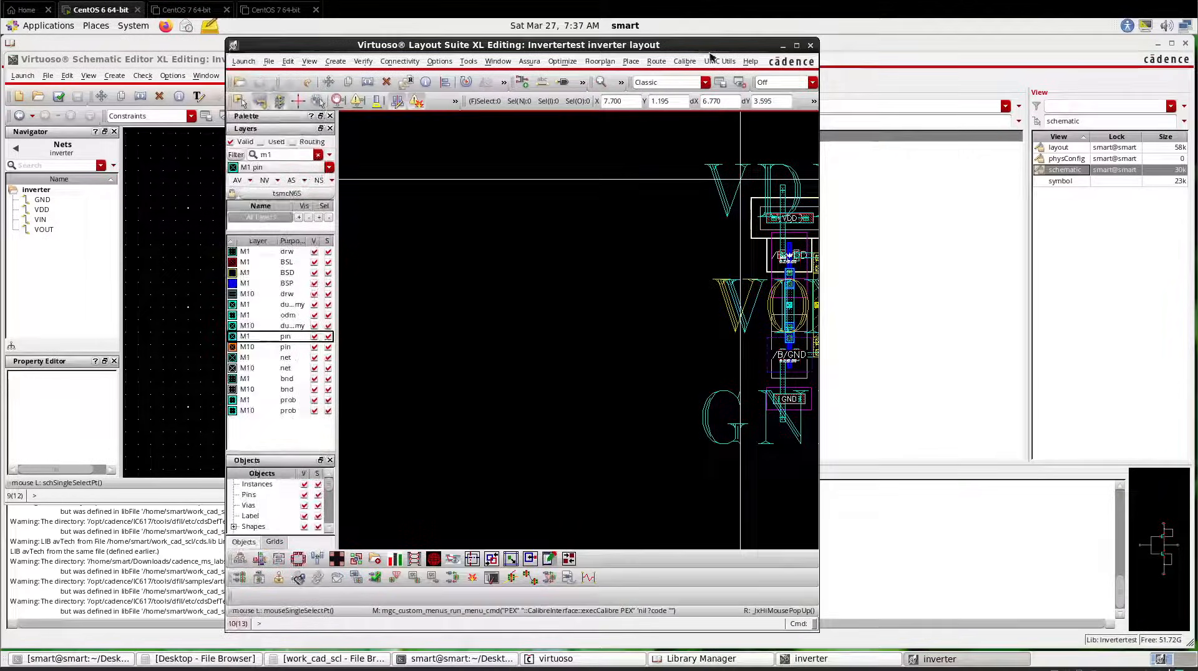
{"action": "left_click", "coordinate": [797, 45]}
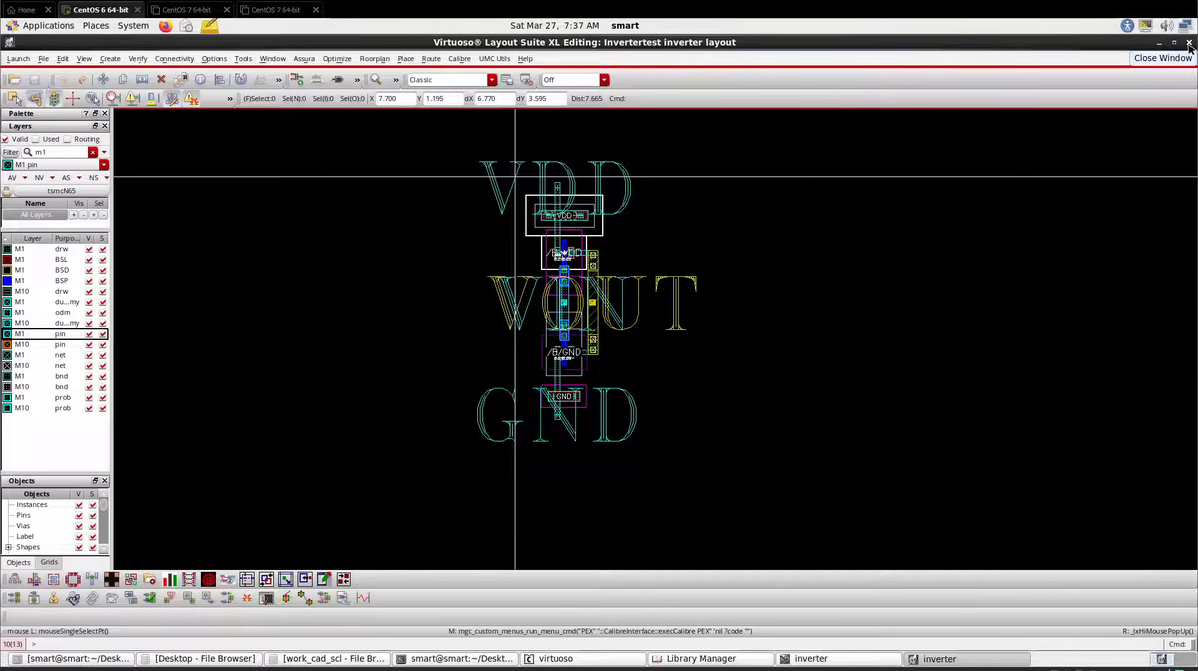
{"action": "left_click", "coordinate": [1188, 43]}
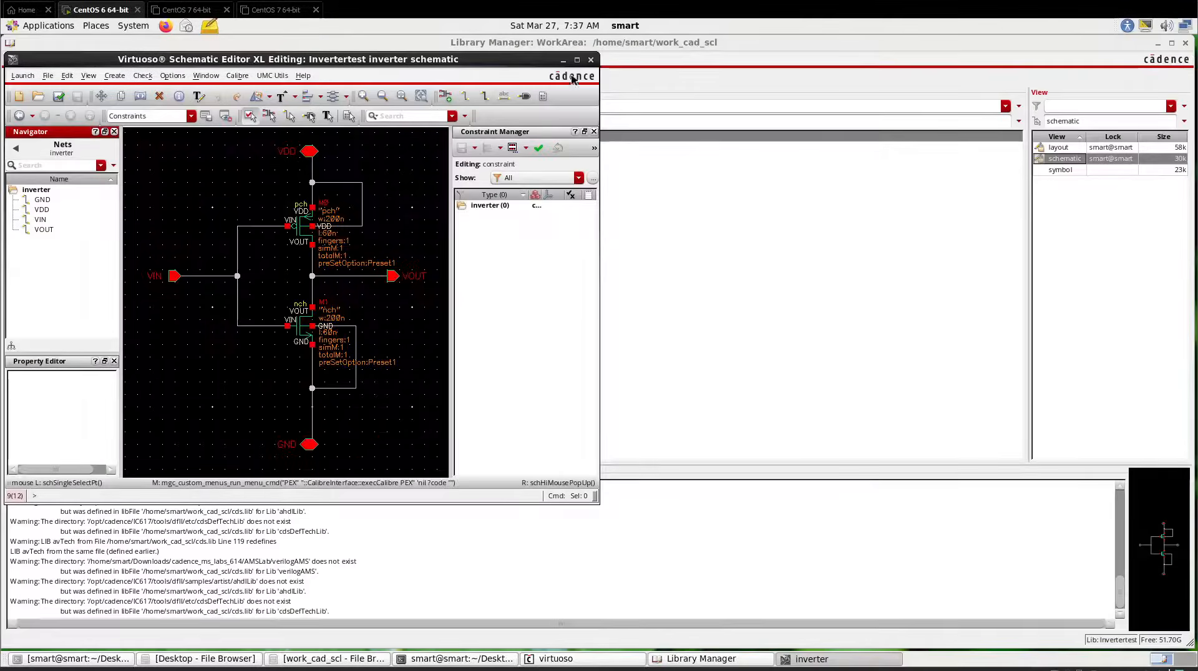
{"action": "left_click", "coordinate": [591, 60]}
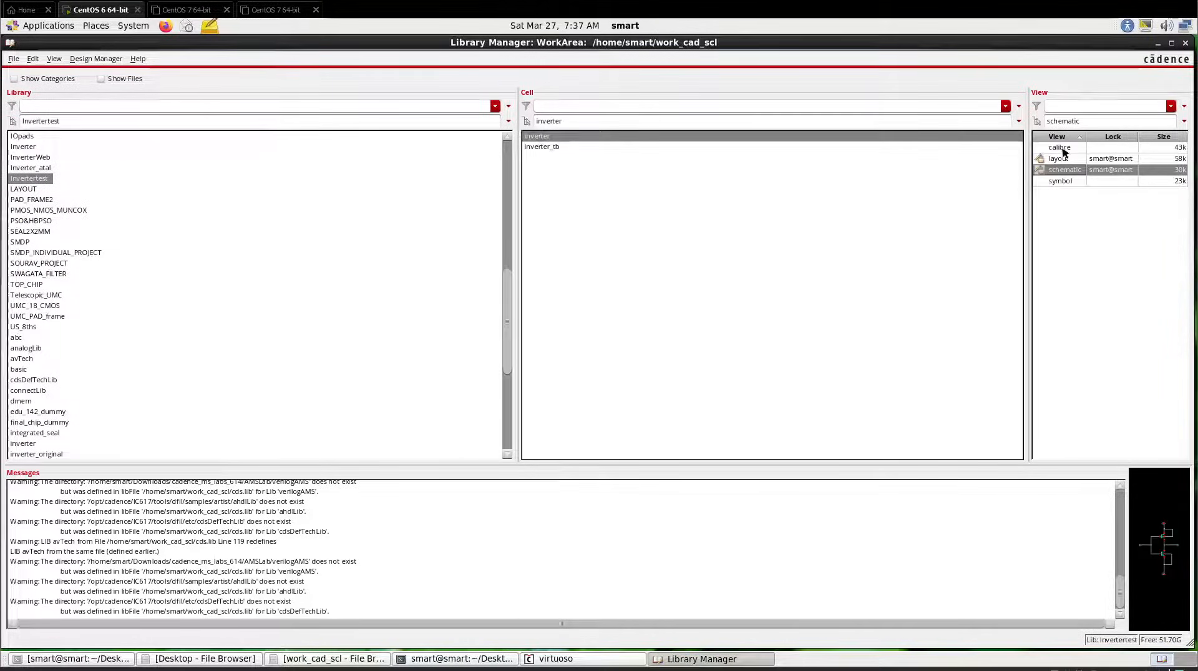
Open the inverter cell's calibre view and examine its pins, transistors and extracted parasitic resistors and capacitors
{"action": "left_click", "coordinate": [1061, 147]}
{"action": "double_click", "coordinate": [1061, 149]}
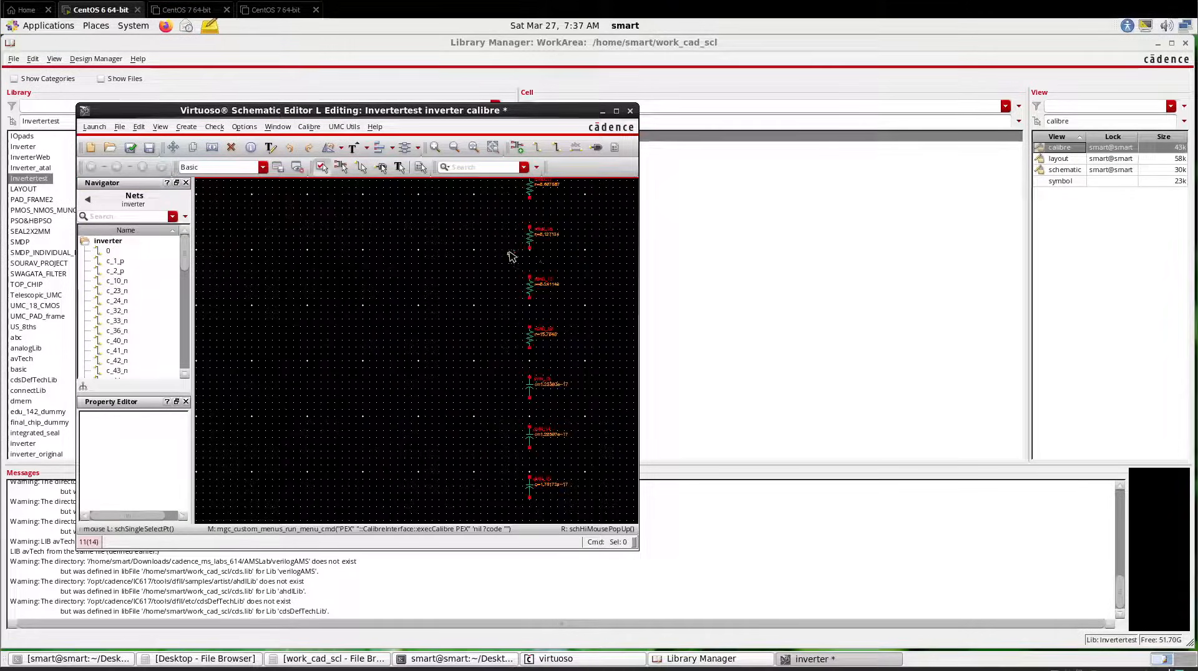
{"action": "scroll", "coordinate": [539, 402], "scroll_direction": "down", "scroll_amount": 1}
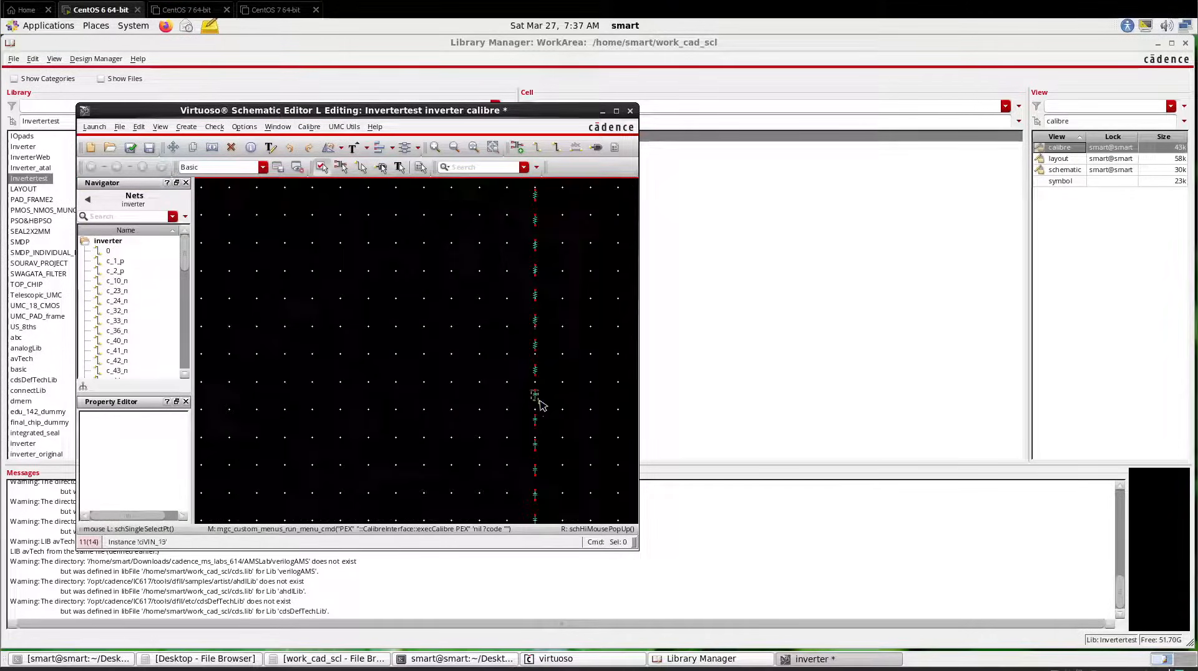
{"action": "double_click", "coordinate": [553, 112]}
{"action": "scroll", "coordinate": [468, 422], "scroll_direction": "up", "scroll_amount": 4}
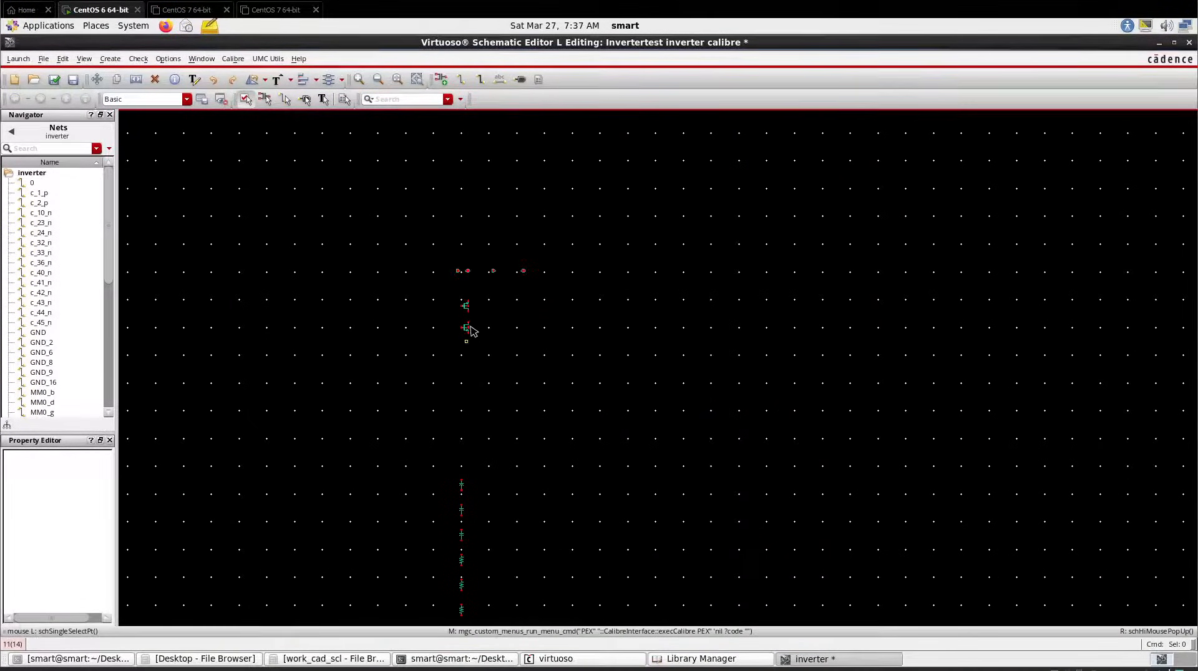
{"action": "scroll", "coordinate": [473, 296], "scroll_direction": "down", "scroll_amount": 3}
{"action": "scroll", "coordinate": [596, 345], "scroll_direction": "up", "scroll_amount": 3}
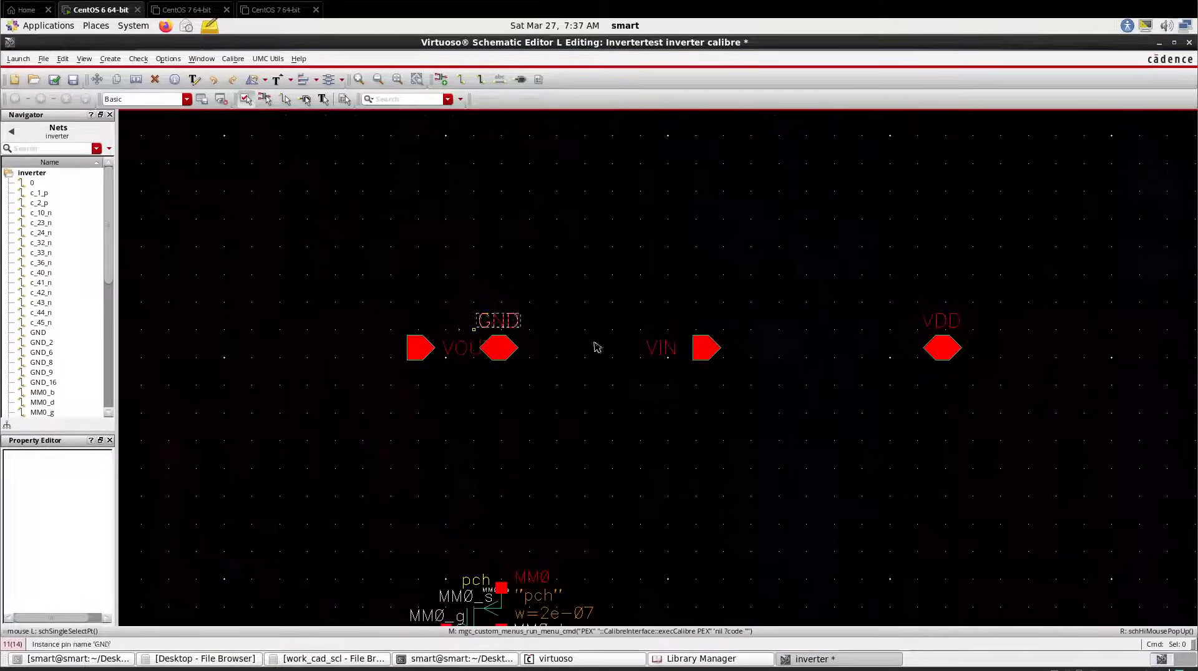
{"action": "scroll", "coordinate": [676, 337], "scroll_direction": "down", "scroll_amount": 6}
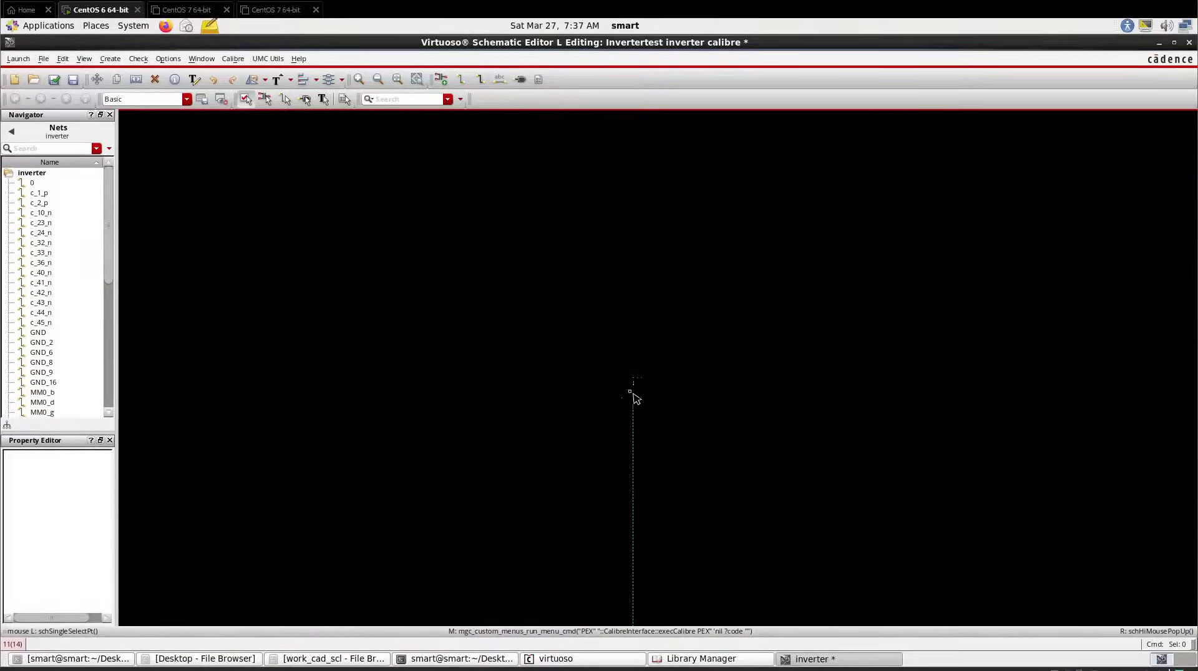
{"action": "scroll", "coordinate": [627, 414], "scroll_direction": "up", "scroll_amount": 3}
{"action": "scroll", "coordinate": [604, 307], "scroll_direction": "up", "scroll_amount": 3}
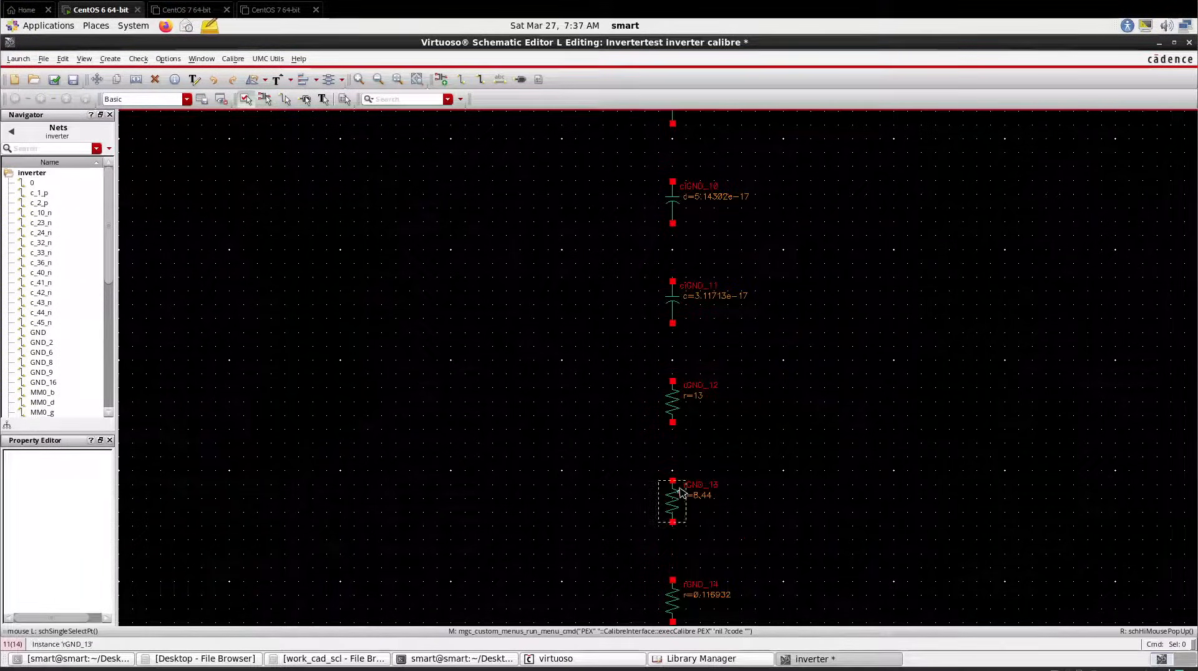
{"action": "scroll", "coordinate": [680, 492], "scroll_direction": "down", "scroll_amount": 3}
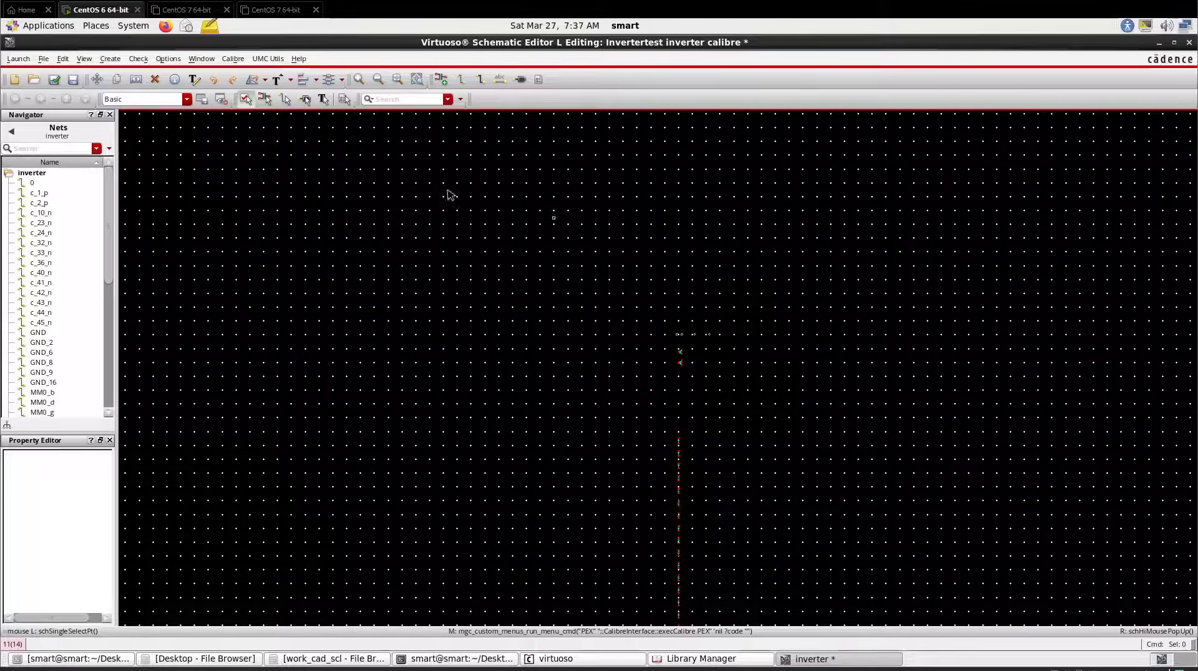
Check and save the inverter's calibre view and close its window
{"action": "left_click", "coordinate": [54, 79]}
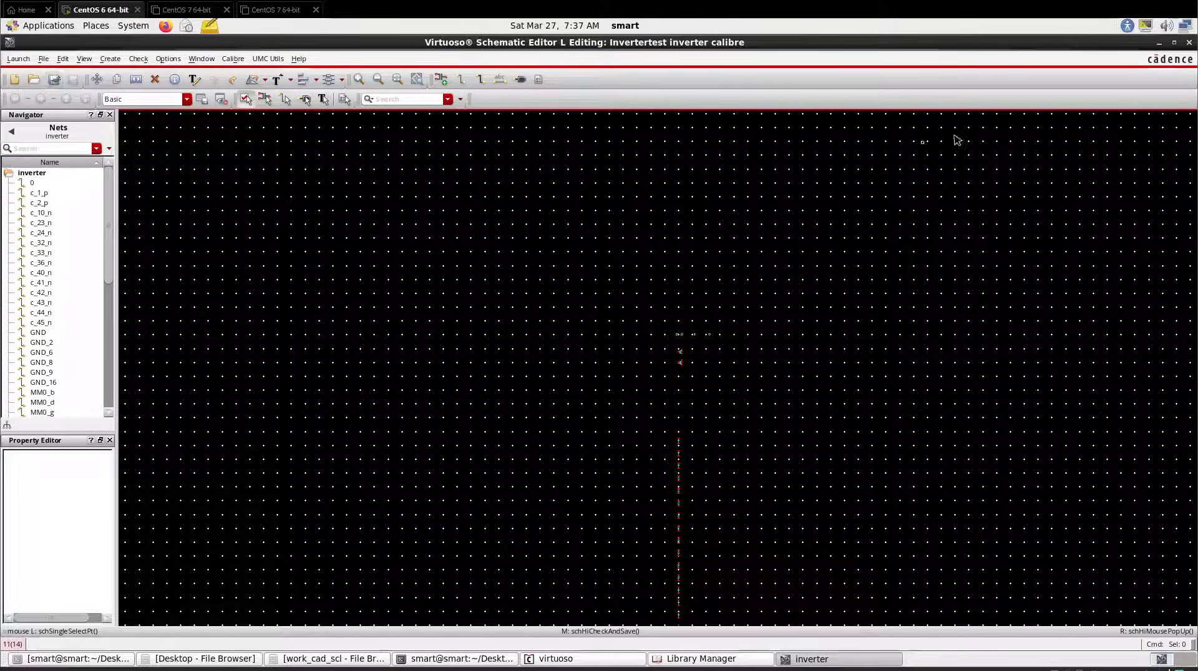
{"action": "left_click", "coordinate": [1188, 42]}
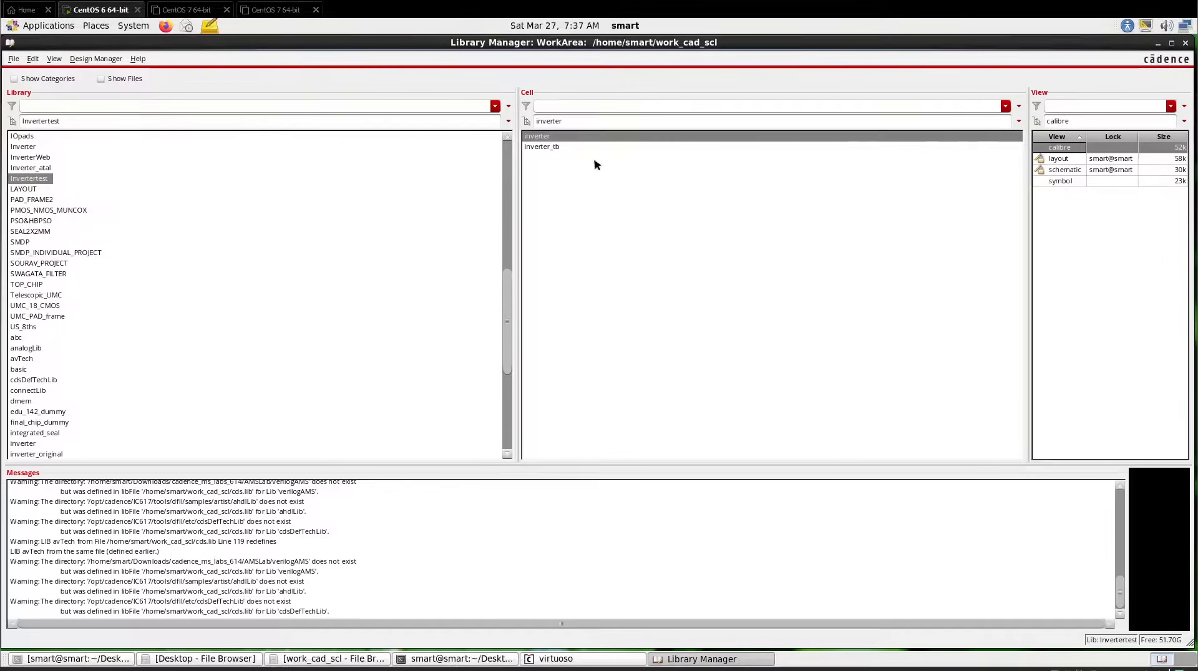
Open the schematic of the inverter_tb cell in a maximized window and fit the whole testbench in view
{"action": "left_click", "coordinate": [546, 146]}
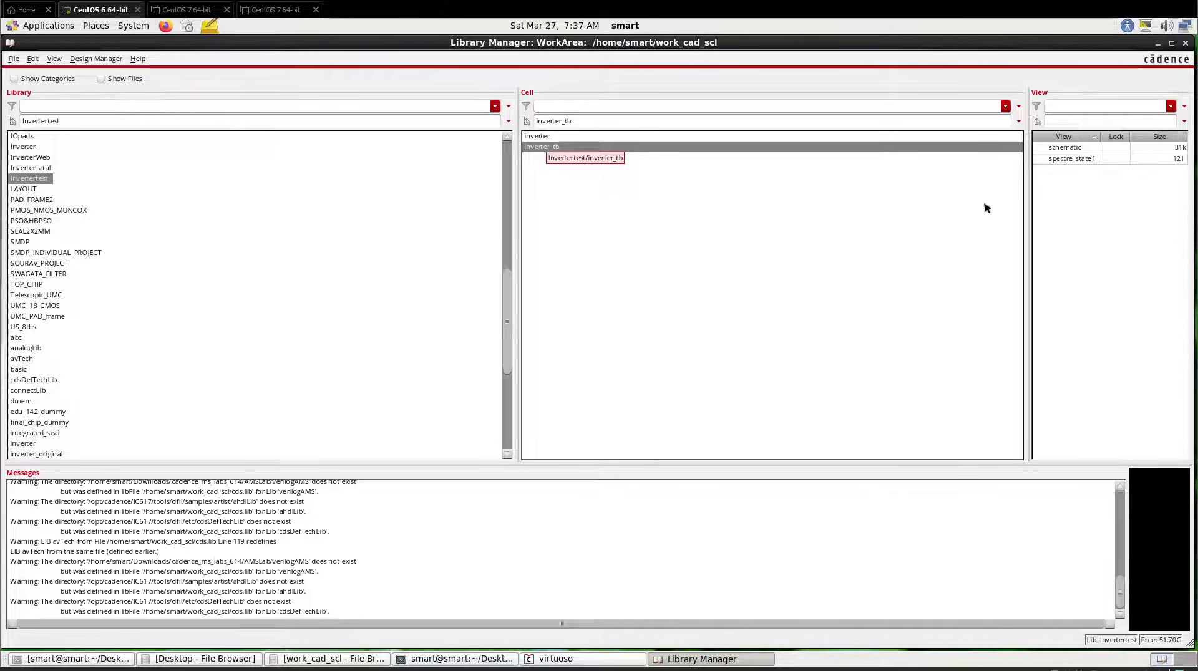
{"action": "left_click", "coordinate": [1070, 149]}
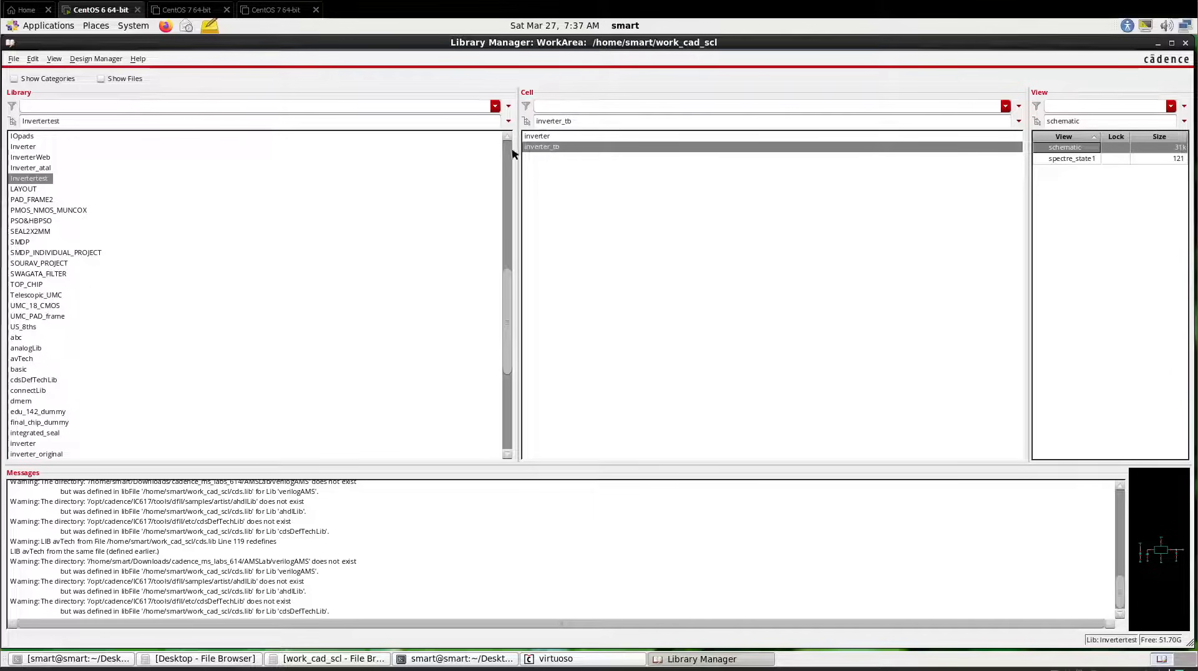
{"action": "double_click", "coordinate": [1048, 149]}
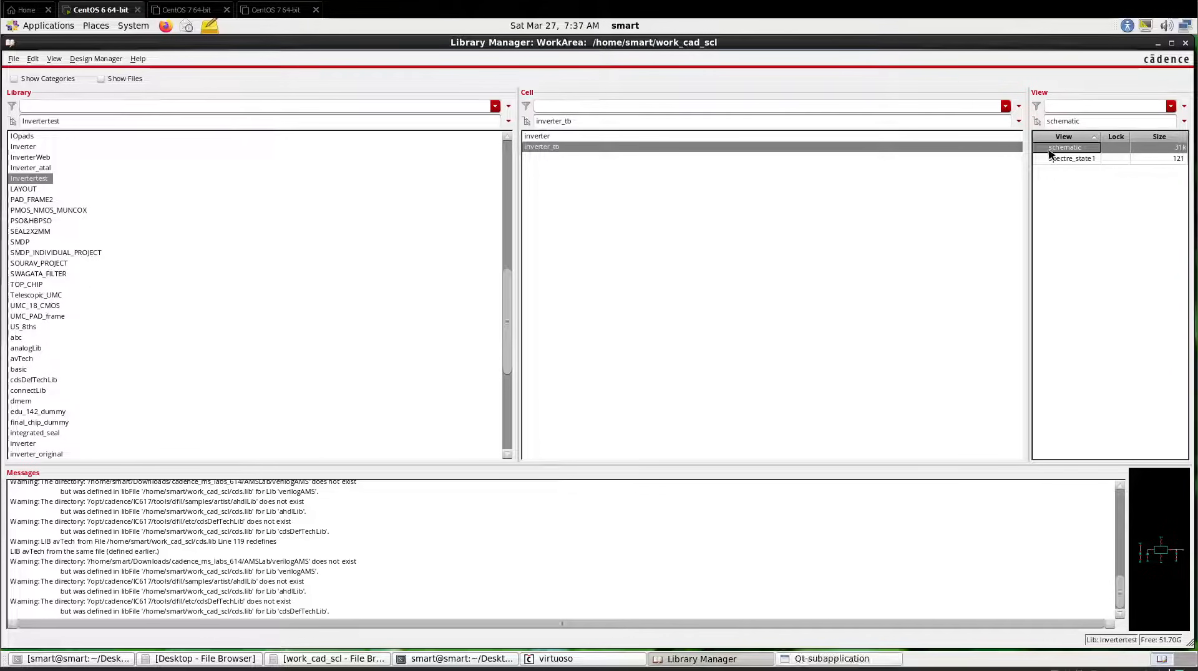
{"action": "double_click", "coordinate": [374, 110]}
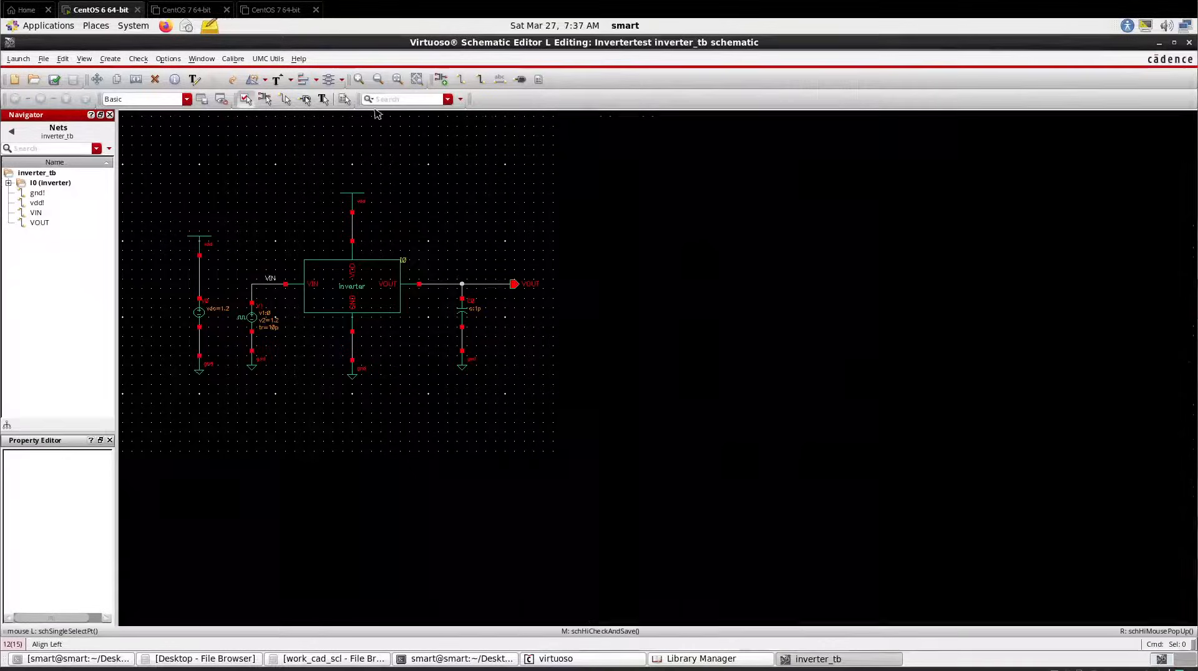
{"action": "left_click", "coordinate": [395, 81]}
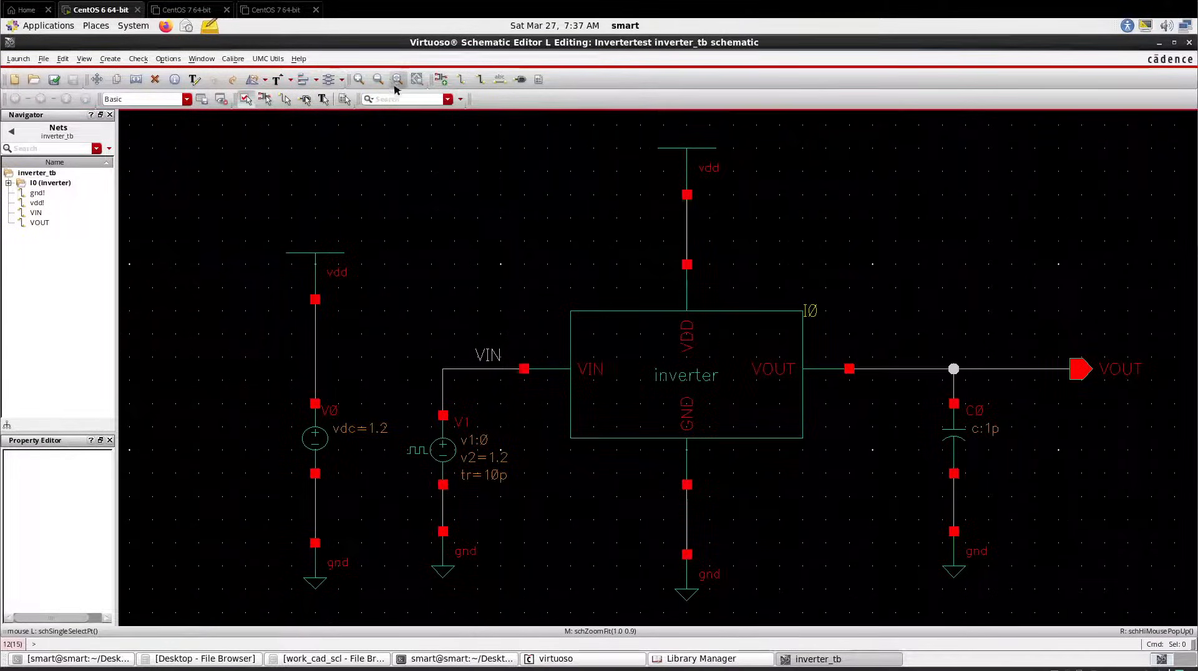
Launch ADE L for the inverter_tb schematic and load the spectre_state1 state from the cellview
{"action": "left_click", "coordinate": [19, 58]}
{"action": "left_click", "coordinate": [25, 74]}
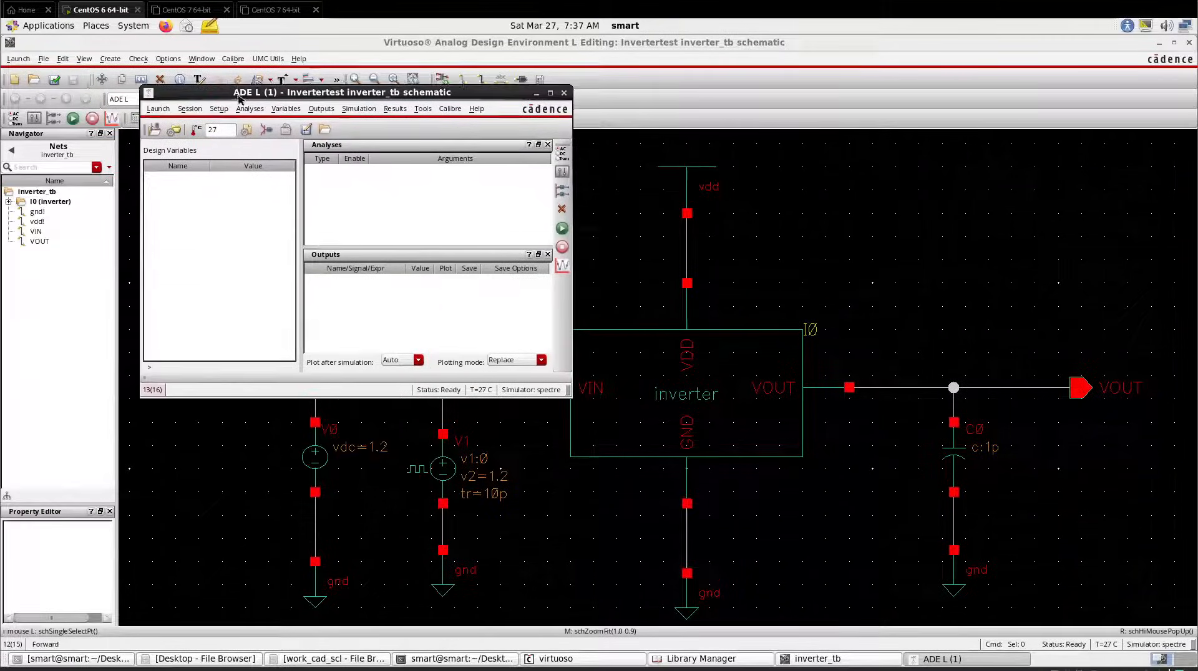
{"action": "left_click", "coordinate": [199, 110]}
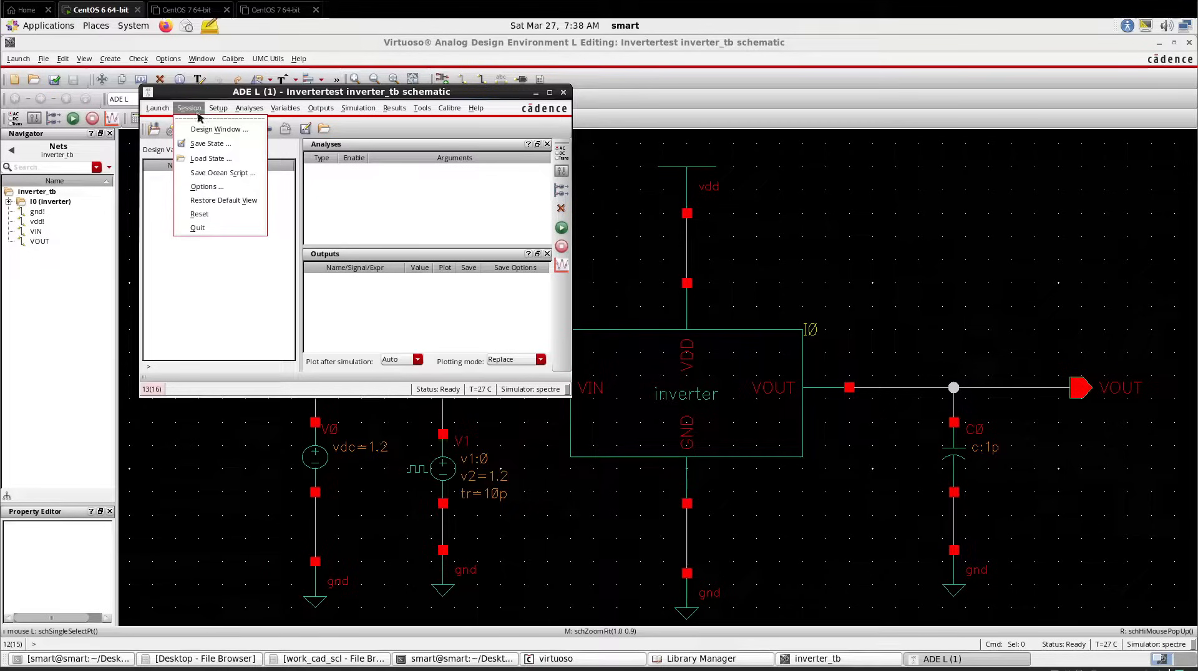
{"action": "left_click", "coordinate": [211, 160]}
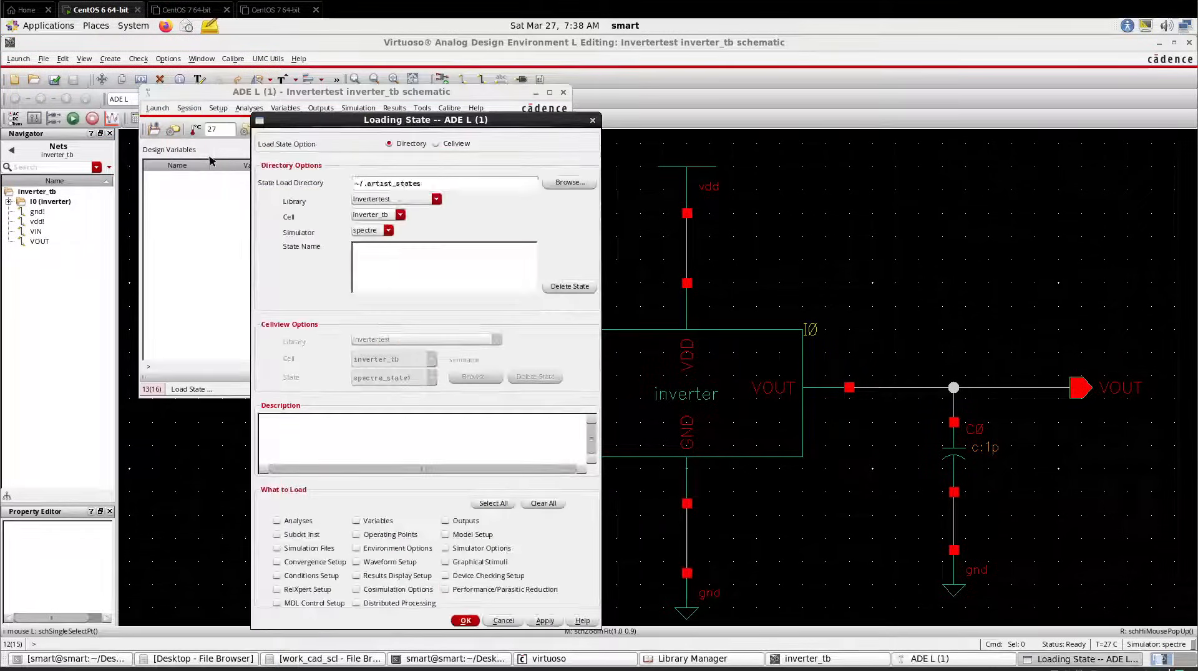
{"action": "left_click", "coordinate": [453, 144]}
{"action": "left_click_drag", "start_coordinate": [455, 129], "coordinate": [502, 52]}
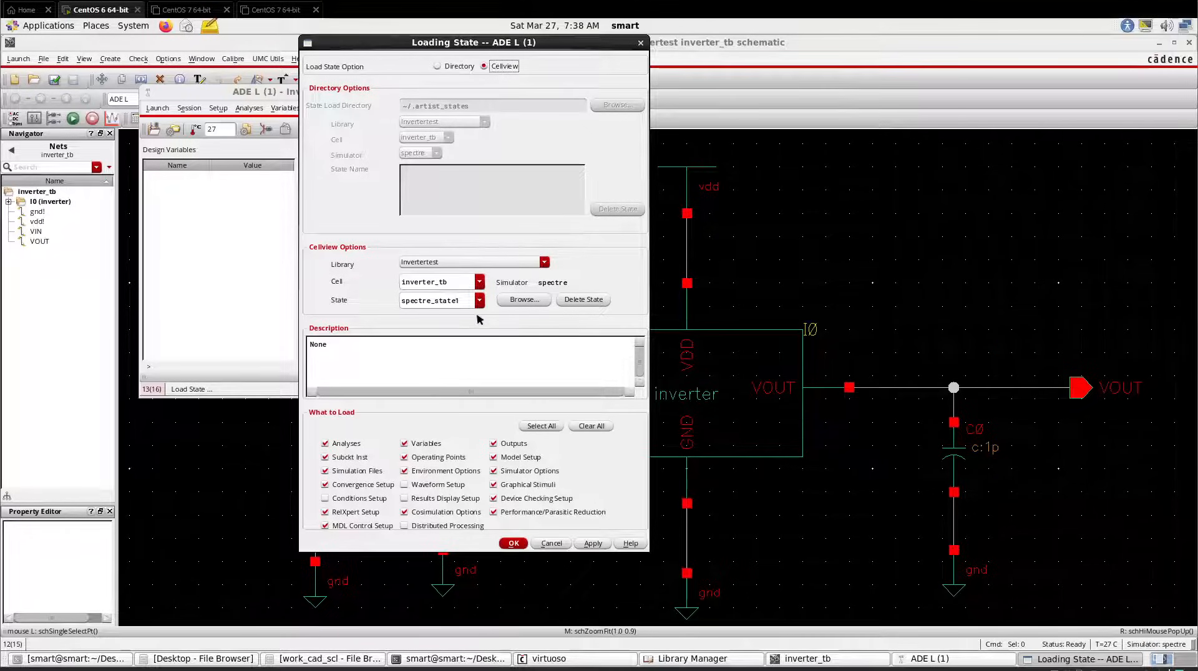
{"action": "left_click", "coordinate": [512, 543]}
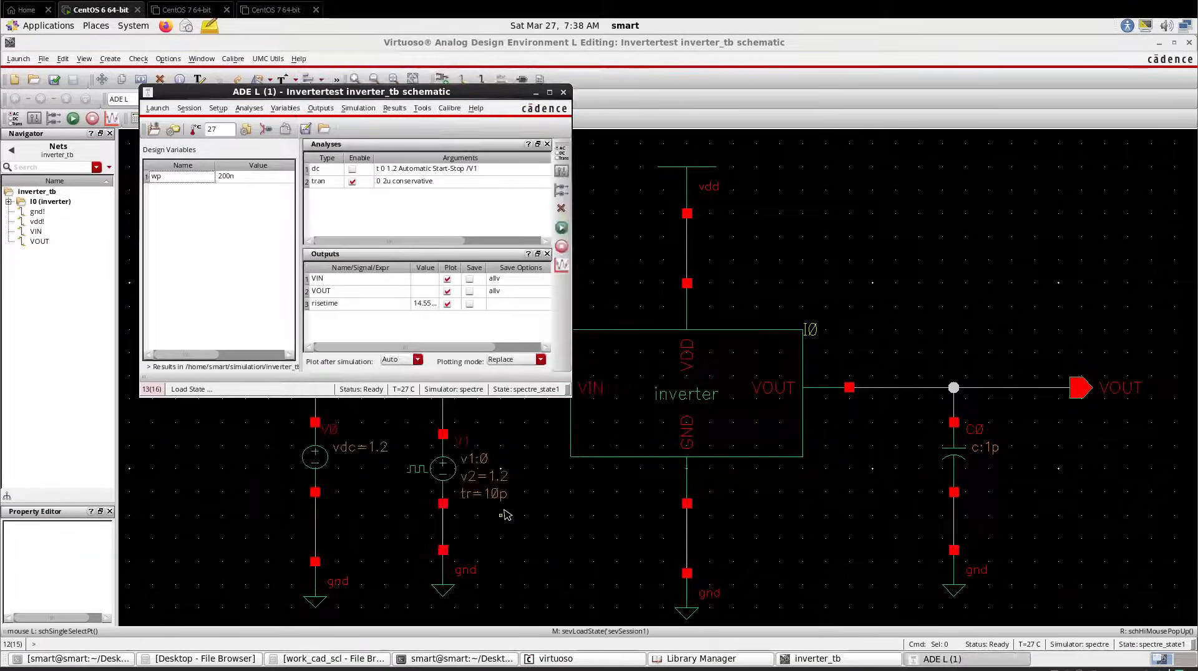
Add calibre at the beginning of the Switch View List in the simulation environment options
{"action": "left_click", "coordinate": [217, 109]}
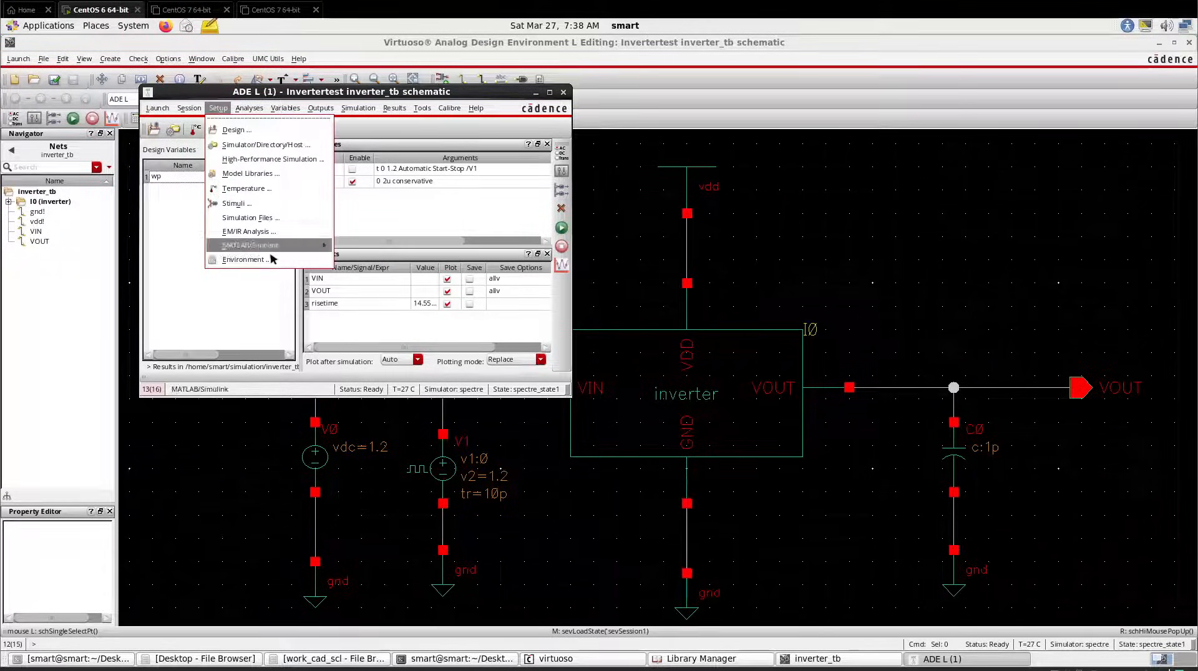
{"action": "left_click", "coordinate": [244, 260]}
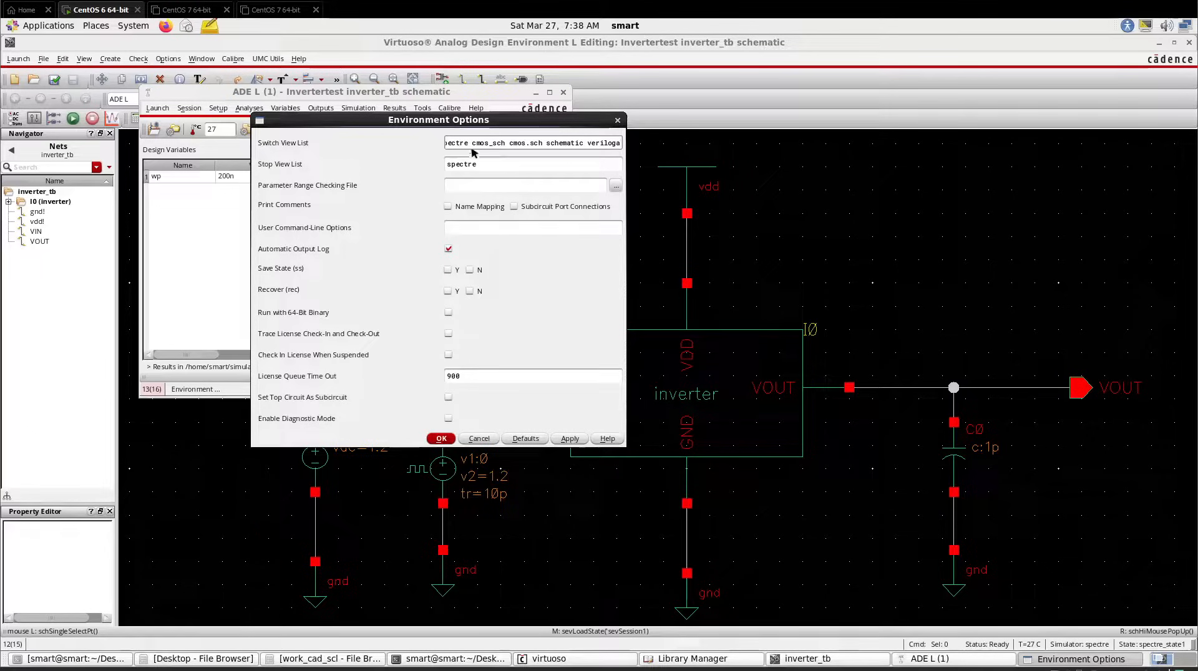
{"action": "left_click", "coordinate": [448, 144]}
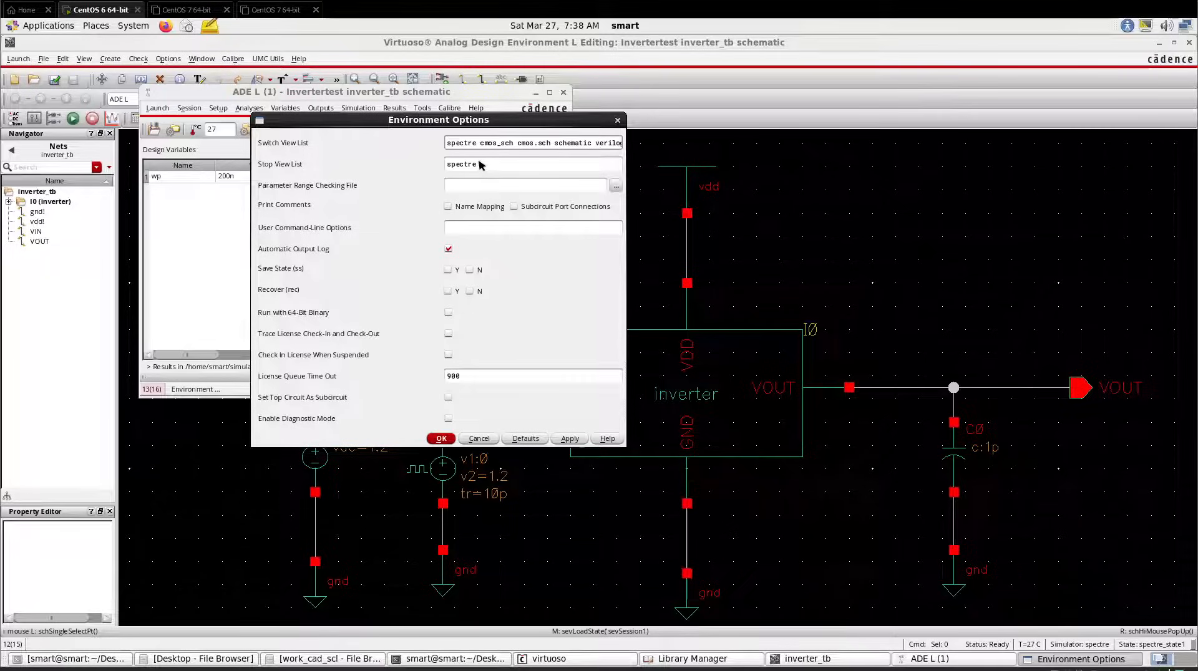
{"action": "type", "text": "calibre"}
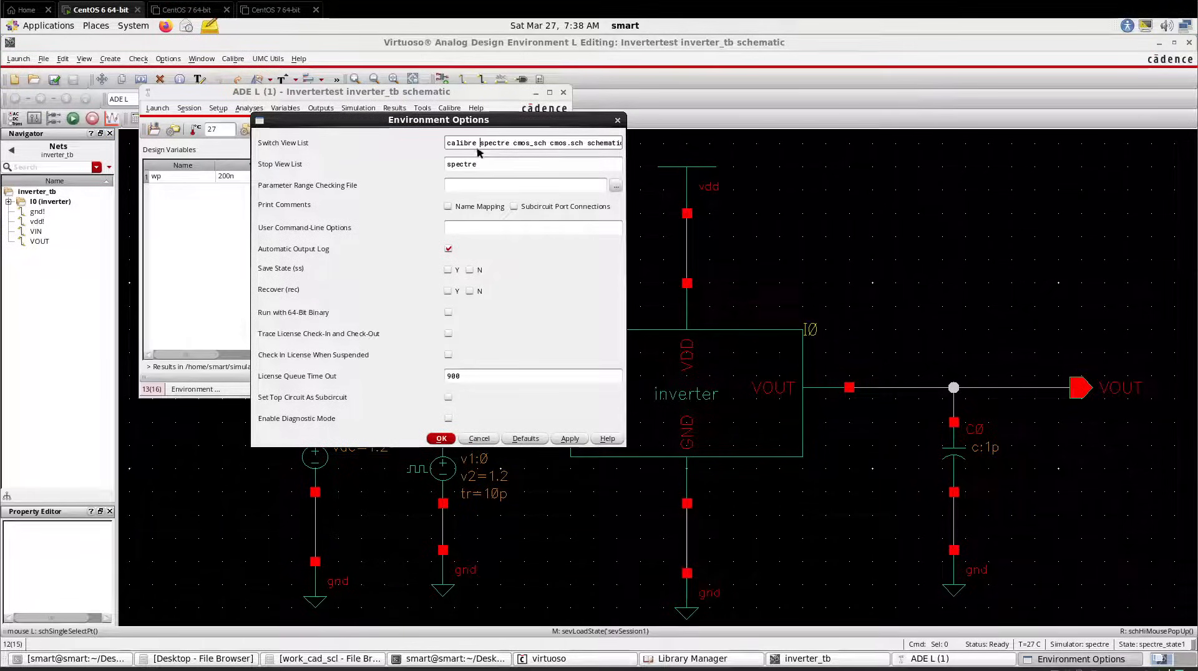
{"action": "left_click", "coordinate": [441, 438]}
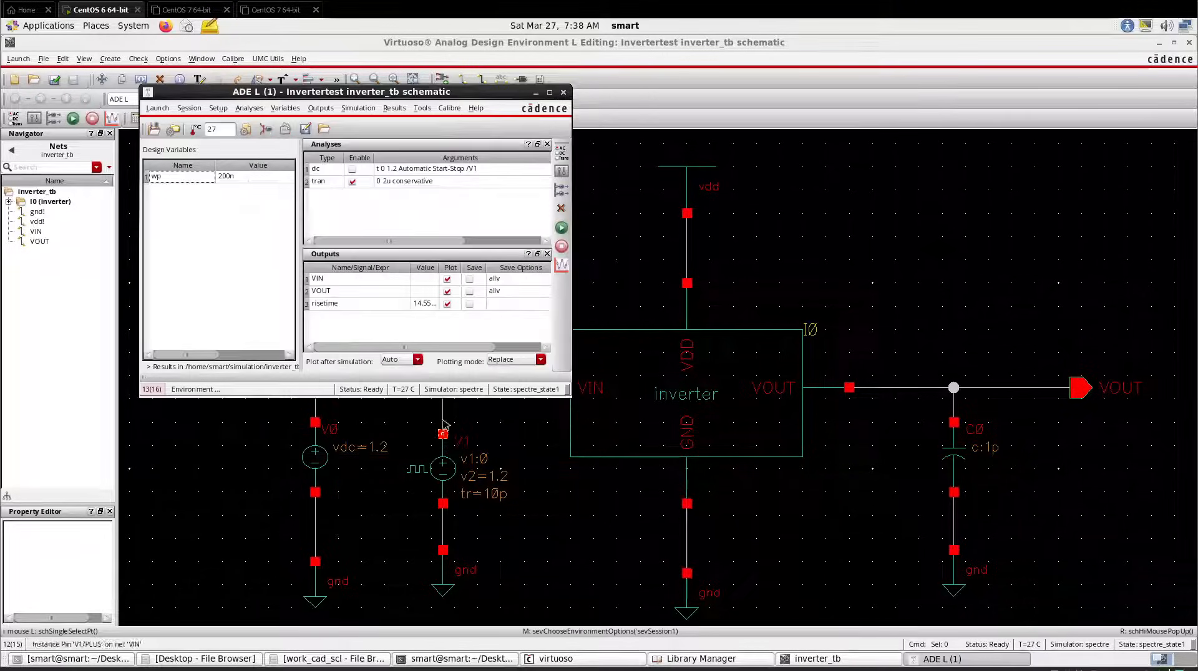
Netlist and run the transient simulation, and view the VIN and VOUT waveforms beside the simulation log
{"action": "left_click", "coordinate": [561, 227]}
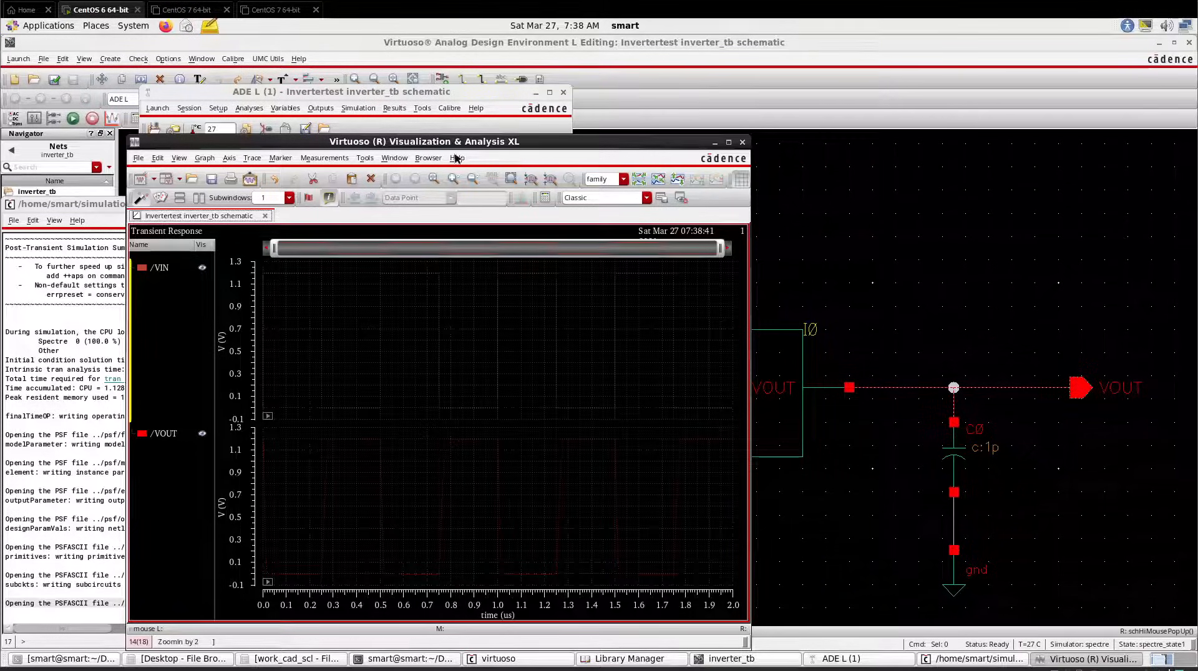
{"action": "left_click_drag", "start_coordinate": [456, 143], "coordinate": [523, 117]}
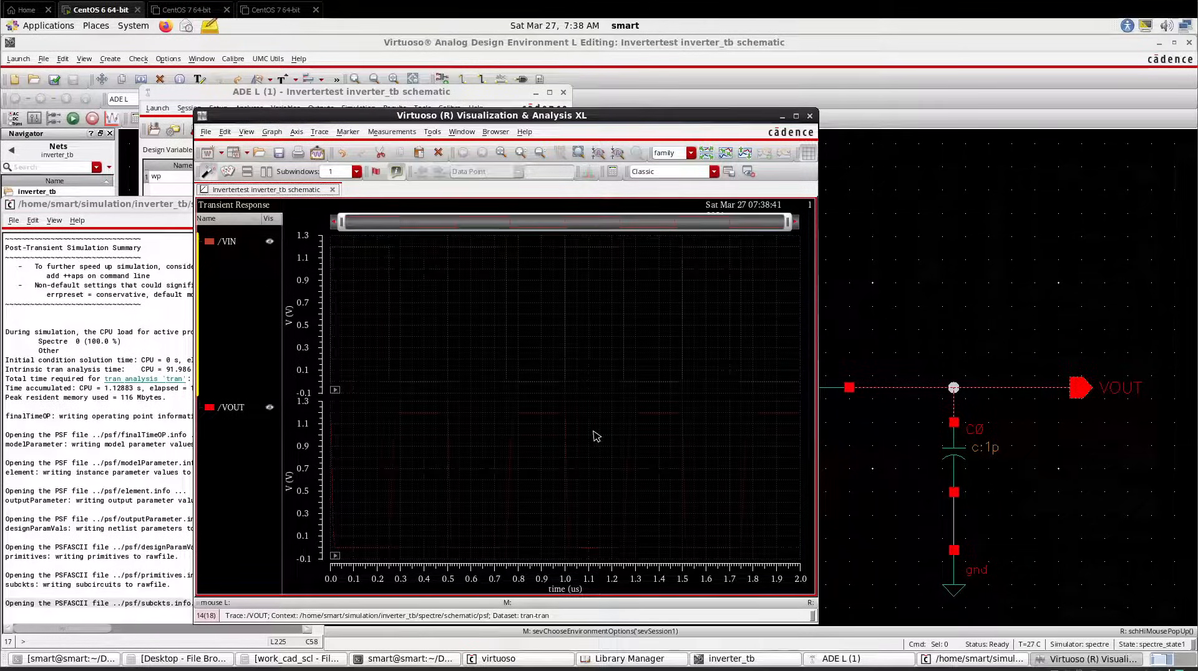
{"action": "left_click_drag", "start_coordinate": [580, 125], "coordinate": [780, 143]}
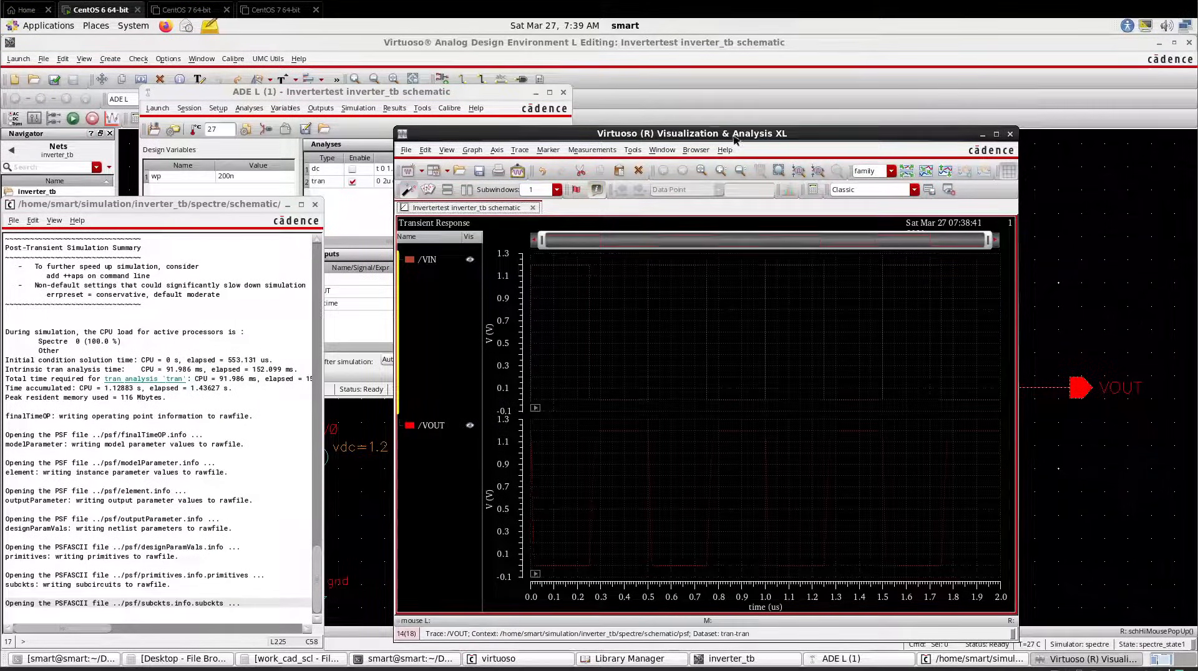
{"action": "left_click_drag", "start_coordinate": [734, 140], "coordinate": [980, 157]}
Descend into the calibre view of inverter instance I0 in a new tab to check it, and close that tab
{"action": "left_click", "coordinate": [629, 134]}
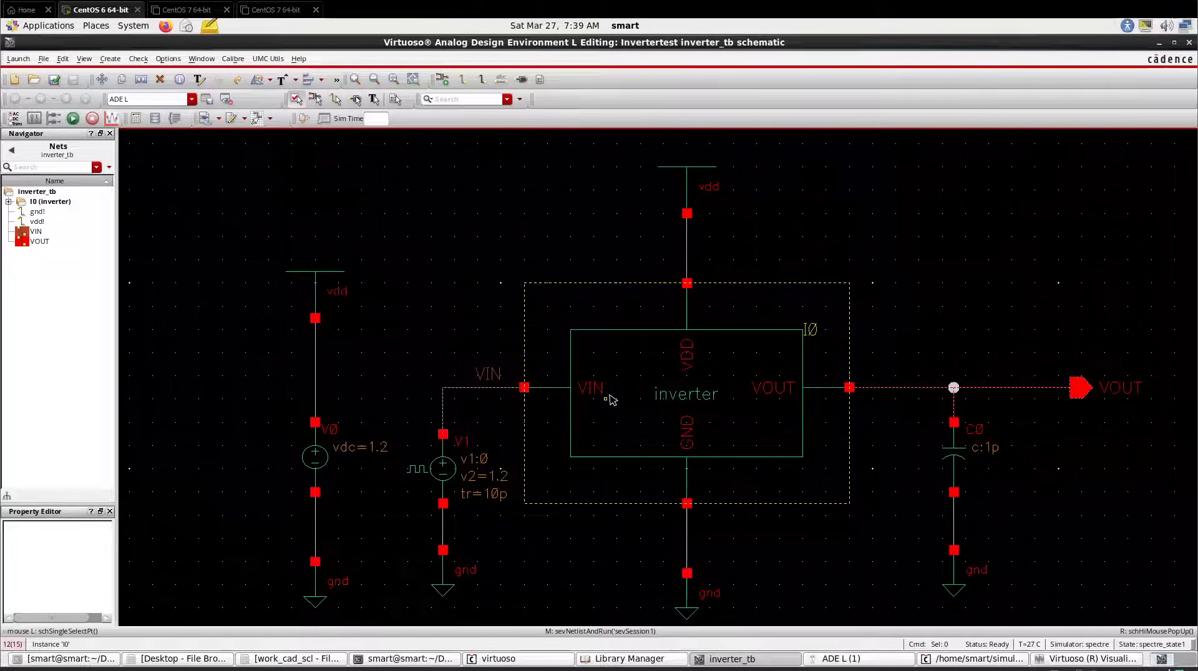
{"action": "key", "text": "shift+e"}
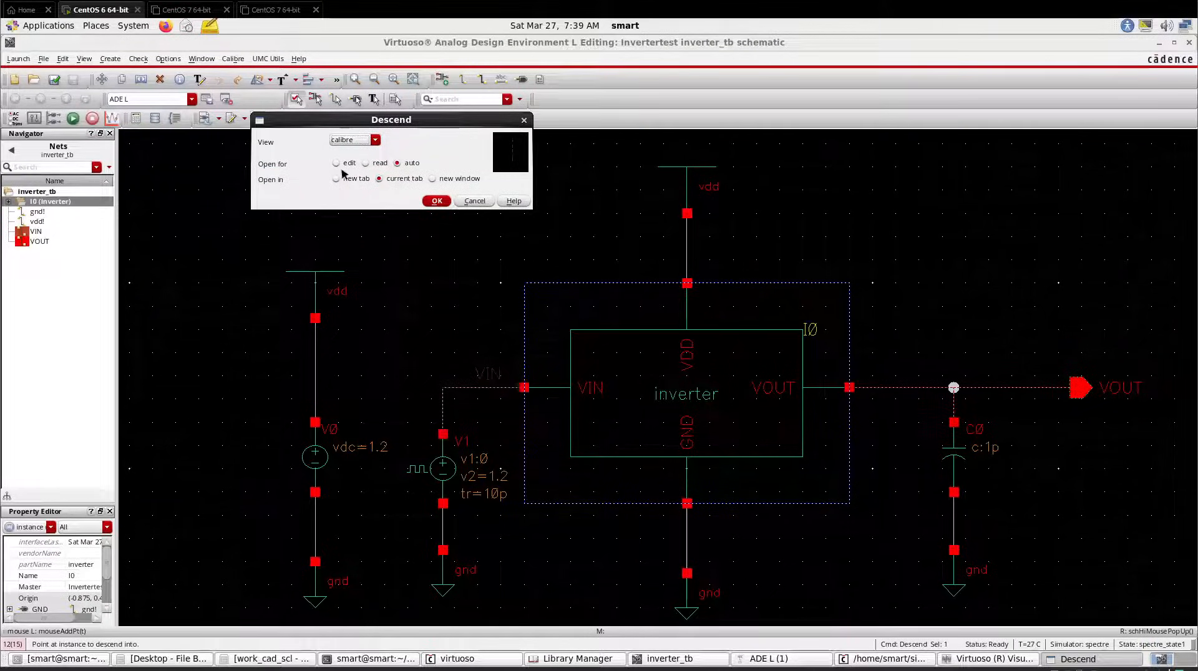
{"action": "left_click", "coordinate": [340, 179]}
{"action": "left_click", "coordinate": [436, 200]}
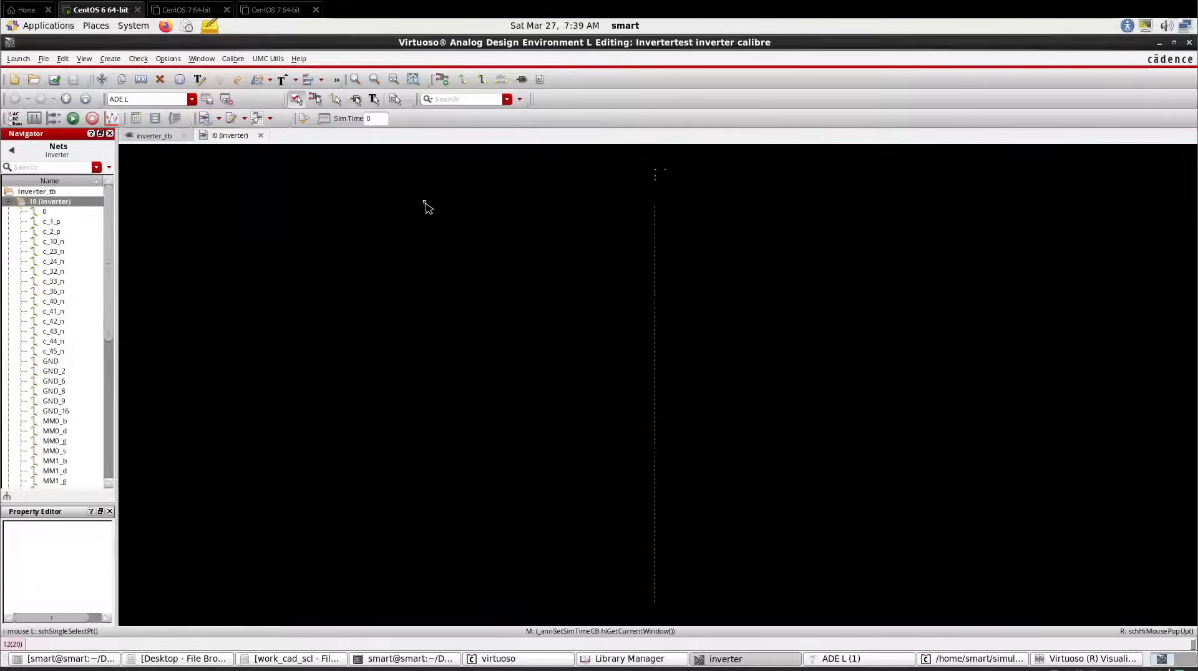
{"action": "left_click", "coordinate": [260, 135]}
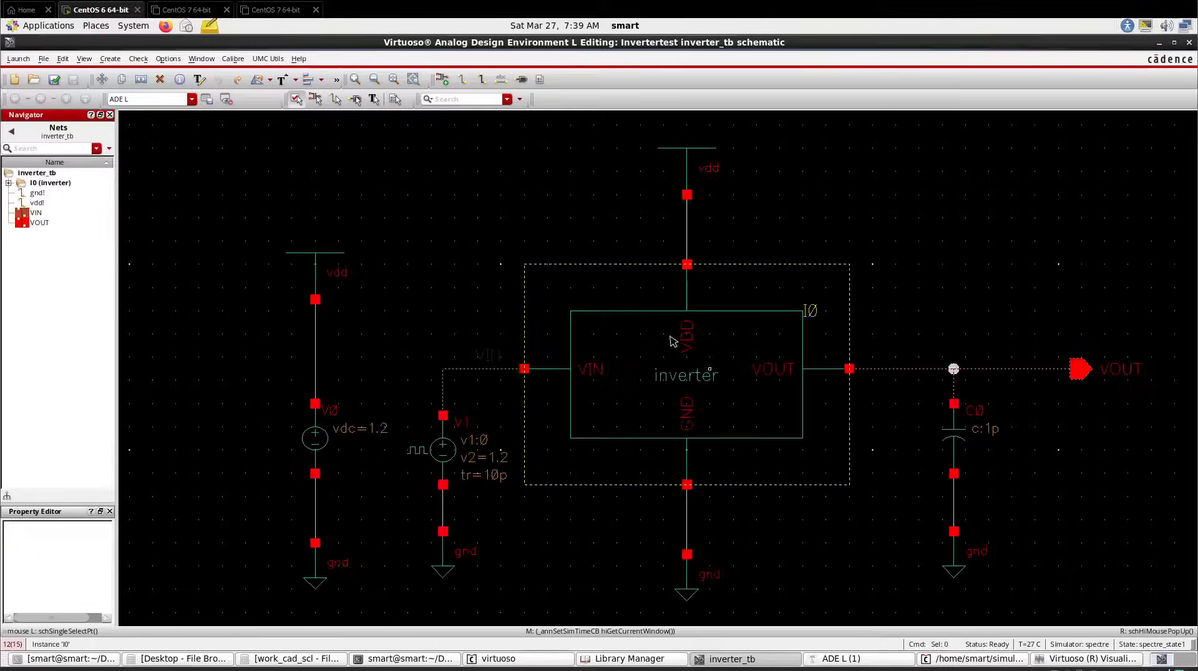
Bring the transient response plot back to the front, look over both waveforms, and close the plot window
{"action": "left_click", "coordinate": [1059, 658]}
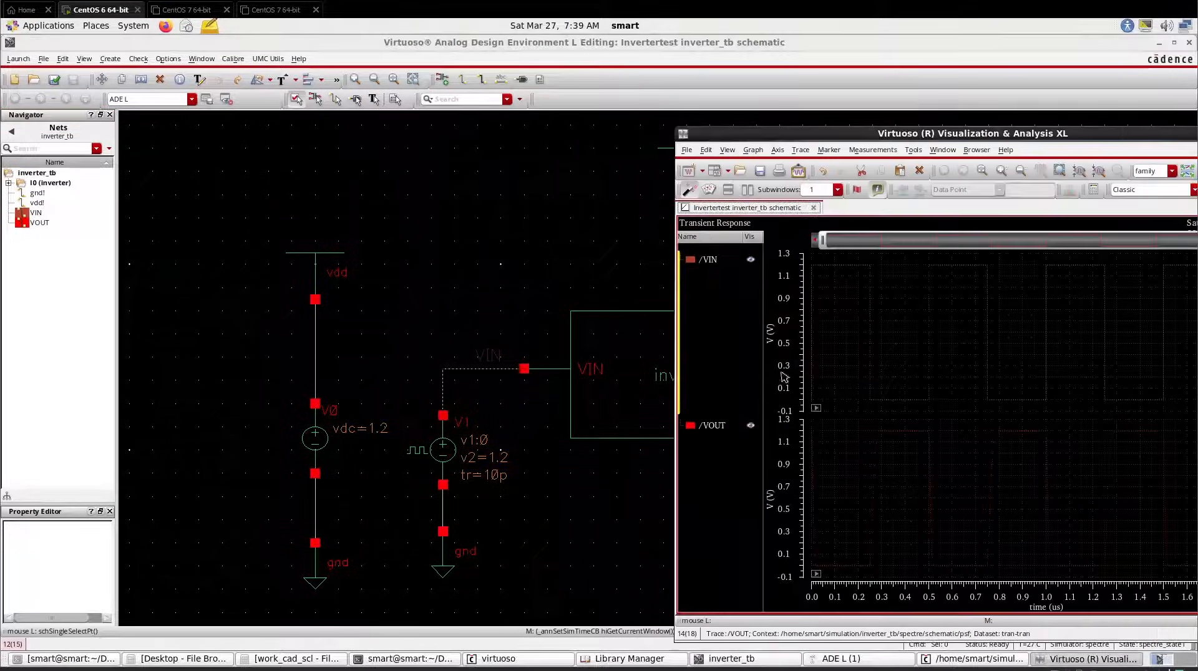
{"action": "left_click_drag", "start_coordinate": [961, 136], "coordinate": [570, 122]}
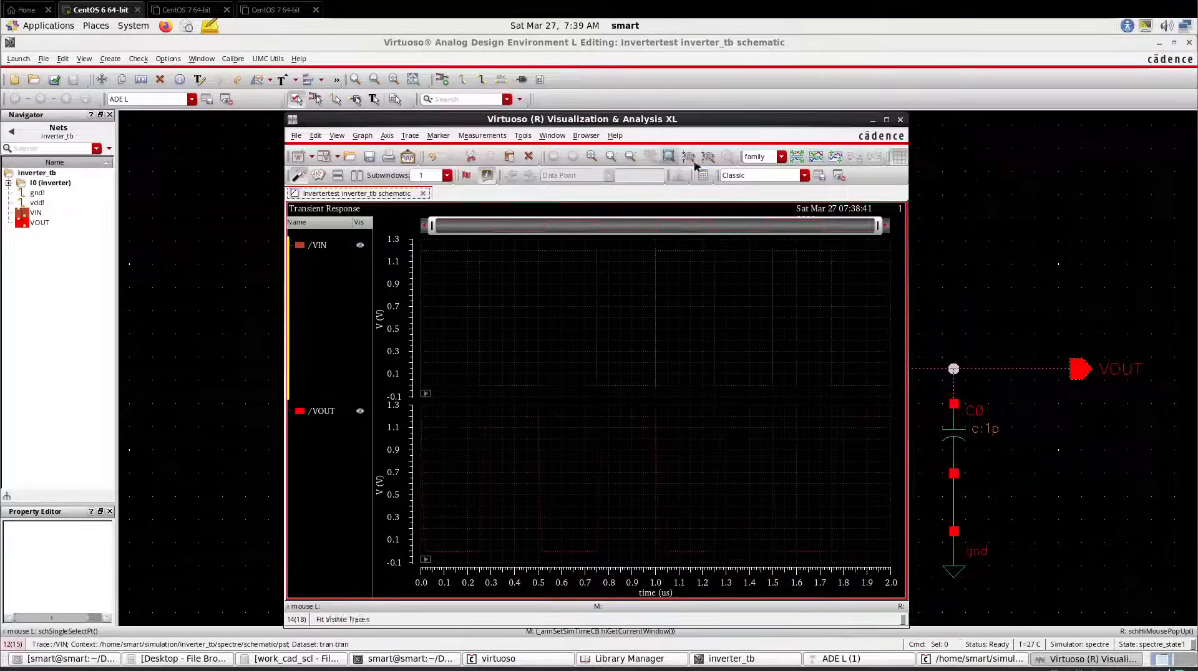
{"action": "left_click", "coordinate": [898, 122]}
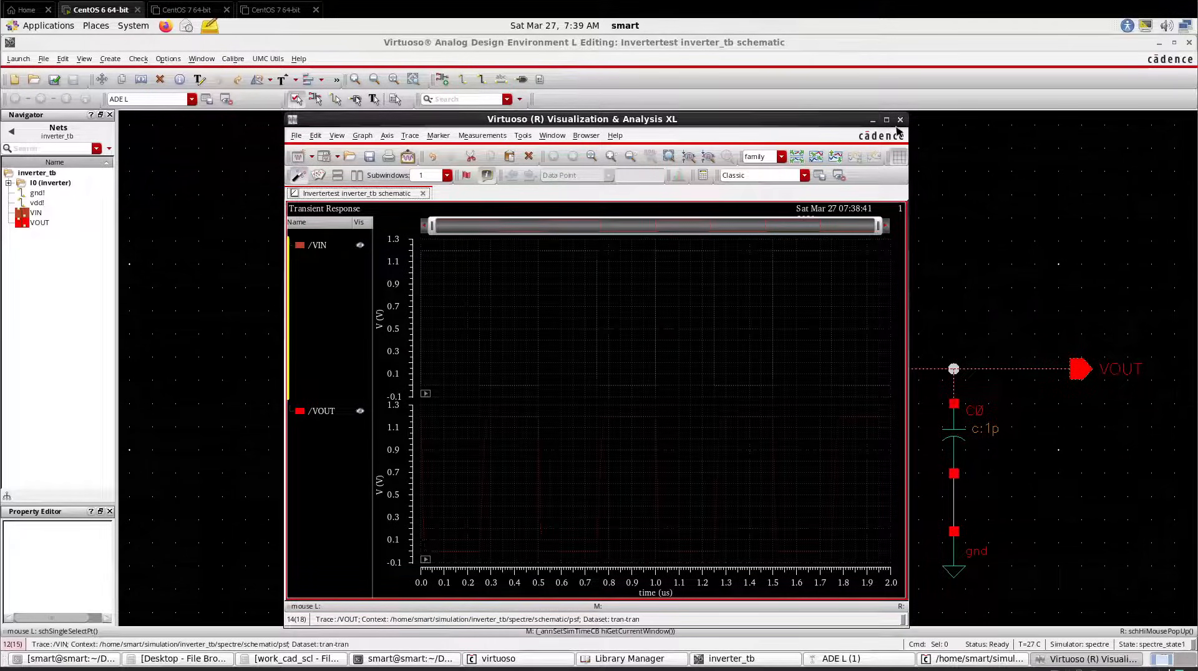